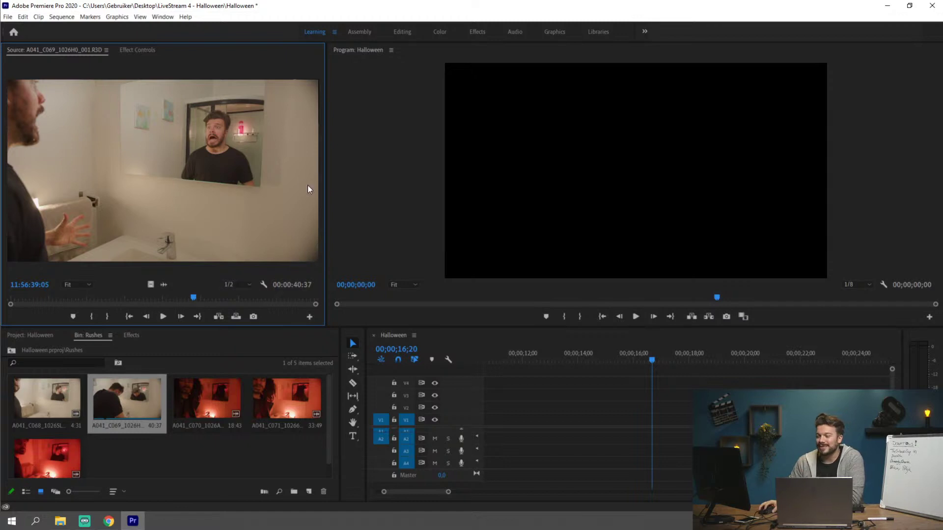
Review the bathroom clips A041_C071, A041_C069 and A041_C072 by scrubbing through the performances in the source preview.
{"action": "double_click", "coordinate": [282, 396]}
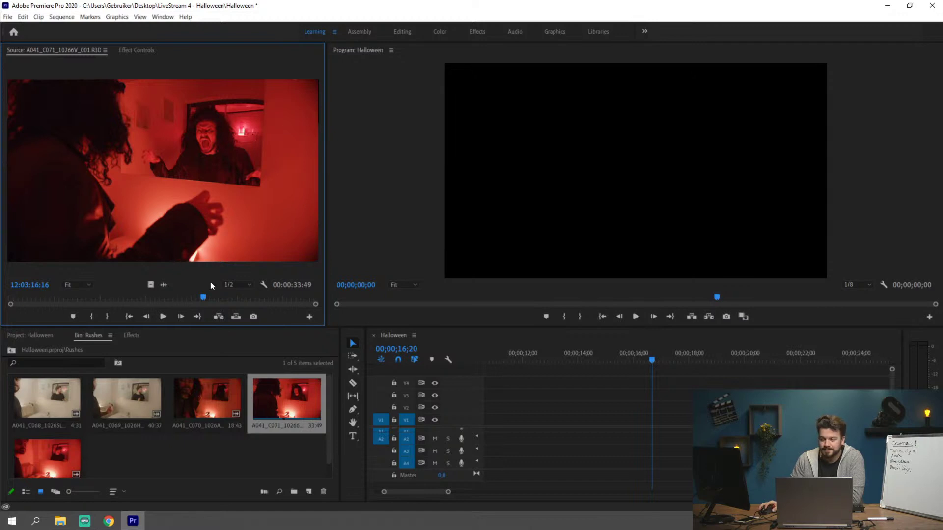
{"action": "left_click_drag", "start_coordinate": [233, 296], "coordinate": [231, 296]}
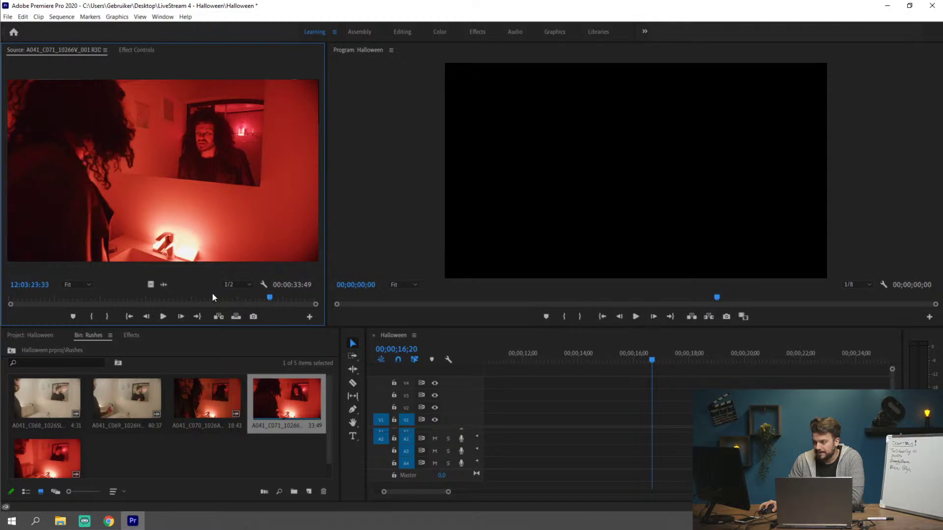
{"action": "left_click", "coordinate": [226, 296]}
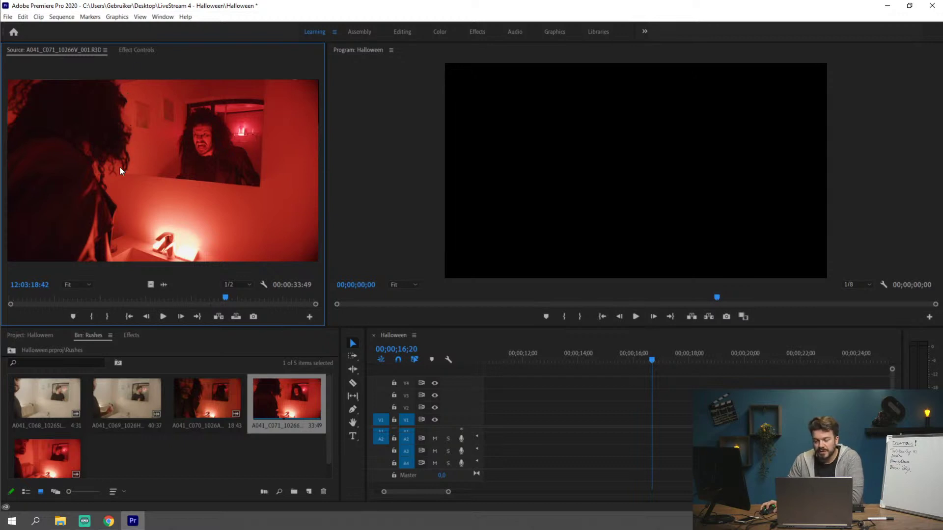
{"action": "double_click", "coordinate": [129, 396]}
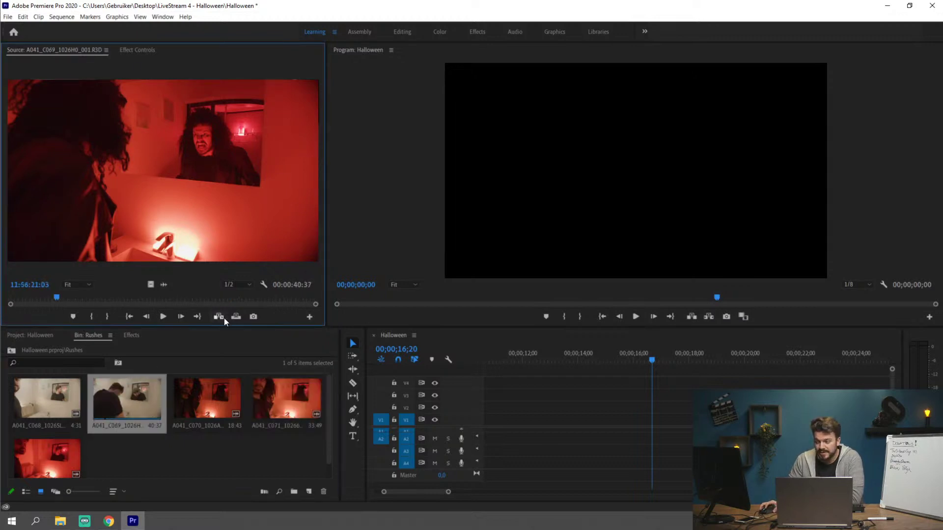
{"action": "left_click", "coordinate": [213, 297]}
{"action": "left_click_drag", "start_coordinate": [187, 300], "coordinate": [179, 297]}
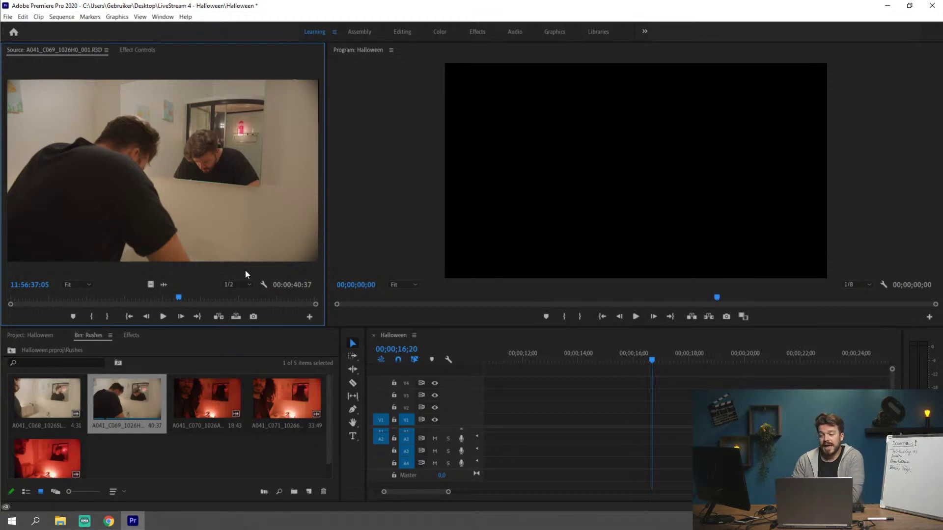
{"action": "left_click", "coordinate": [231, 468]}
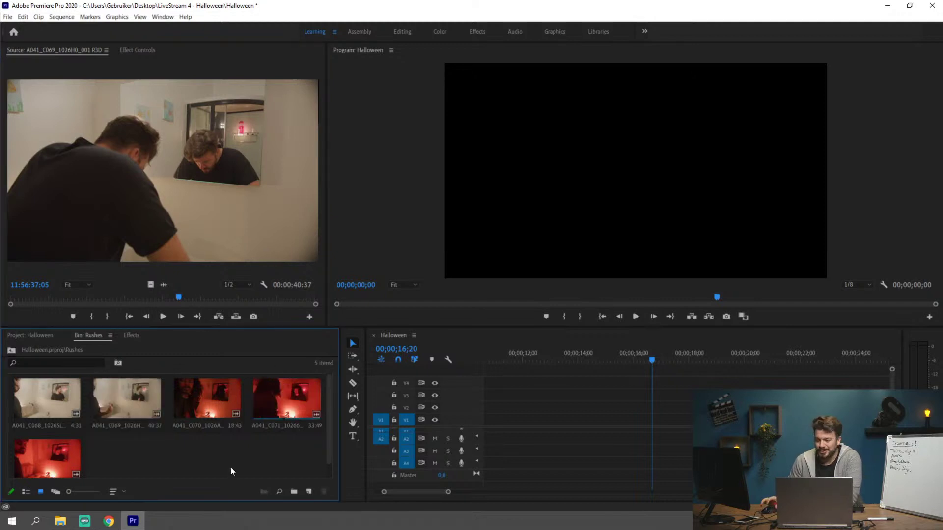
{"action": "left_click", "coordinate": [48, 462]}
{"action": "double_click", "coordinate": [48, 461]}
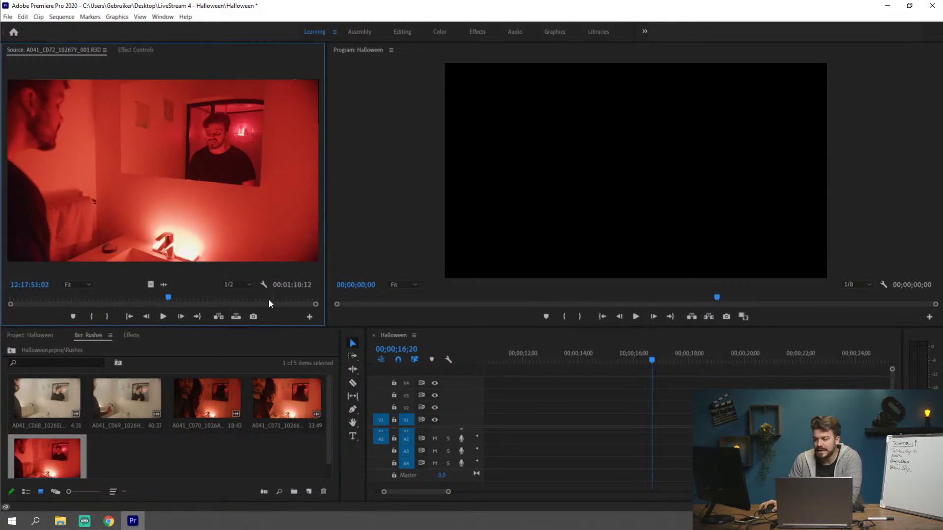
{"action": "left_click_drag", "start_coordinate": [270, 300], "coordinate": [299, 298]}
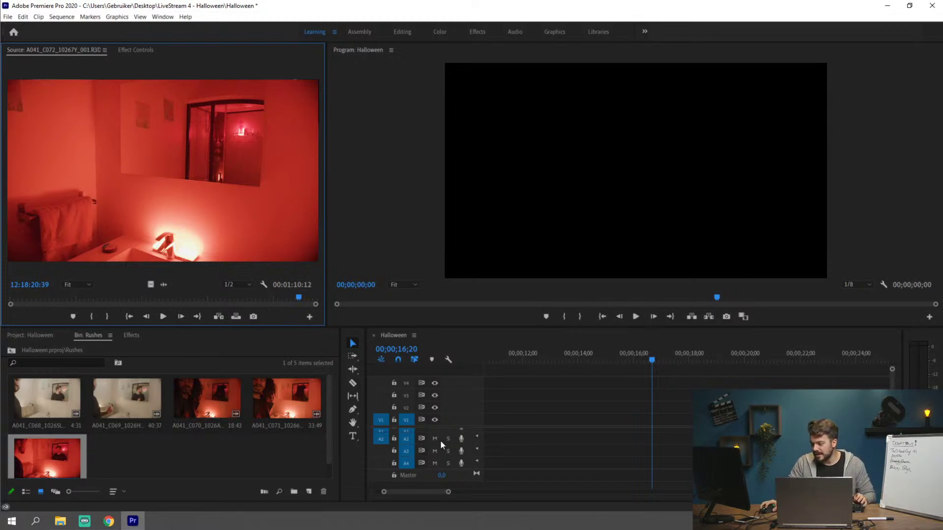
Enlarge the video tracks of the Halloween sequence and rename Video 1, 2 and 3 as Normal Shot, Clean Plate and Scary Shot.
{"action": "left_click", "coordinate": [444, 474]}
{"action": "scroll", "coordinate": [444, 475], "scroll_direction": "up", "scroll_amount": 1}
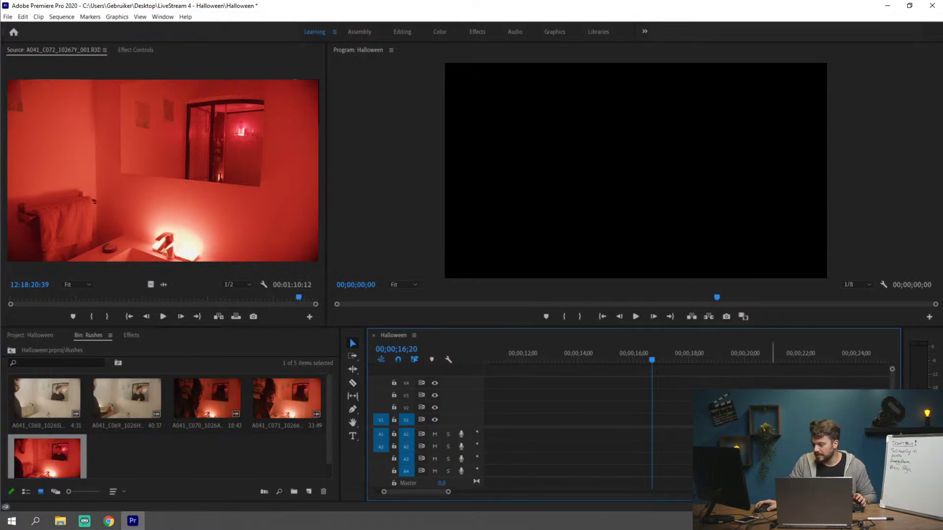
{"action": "scroll", "coordinate": [454, 417], "scroll_direction": "up", "scroll_amount": 3}
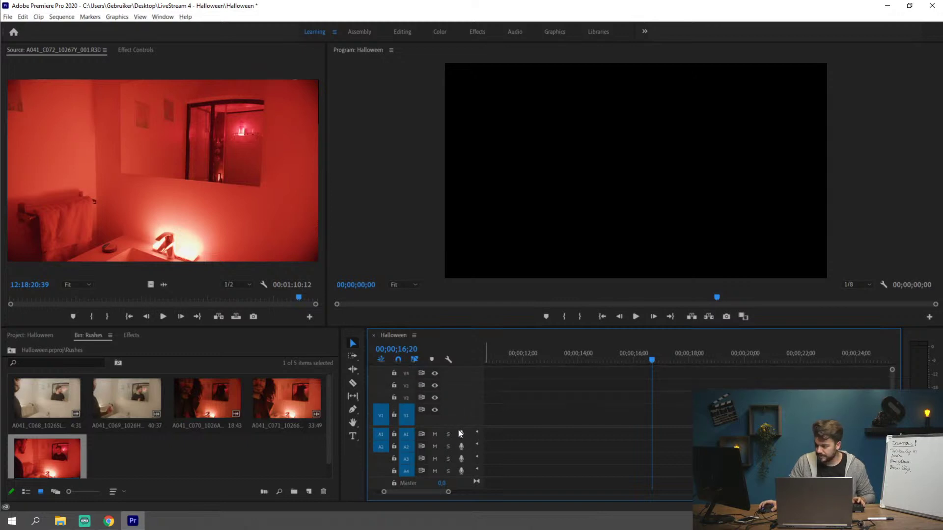
{"action": "scroll", "coordinate": [457, 395], "scroll_direction": "up", "scroll_amount": 2}
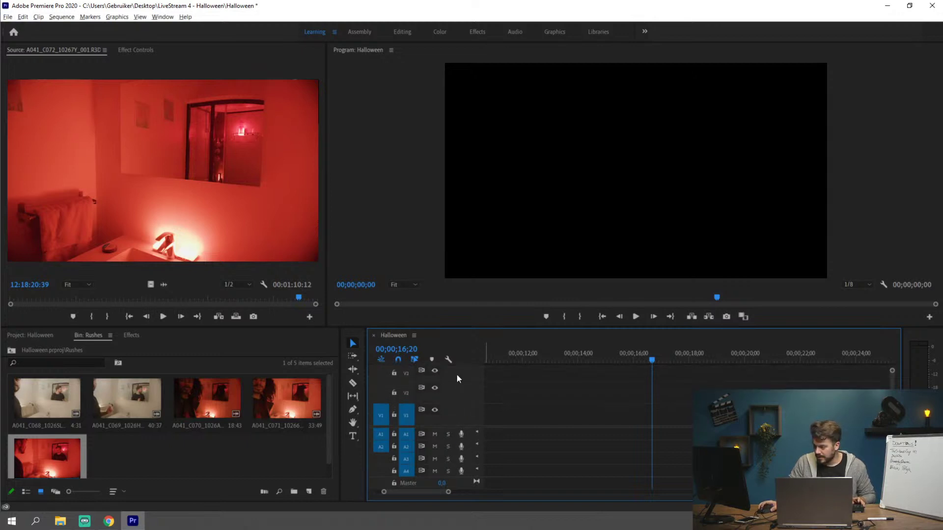
{"action": "scroll", "coordinate": [457, 375], "scroll_direction": "up", "scroll_amount": 1}
{"action": "left_click_drag", "start_coordinate": [462, 426], "coordinate": [459, 452]}
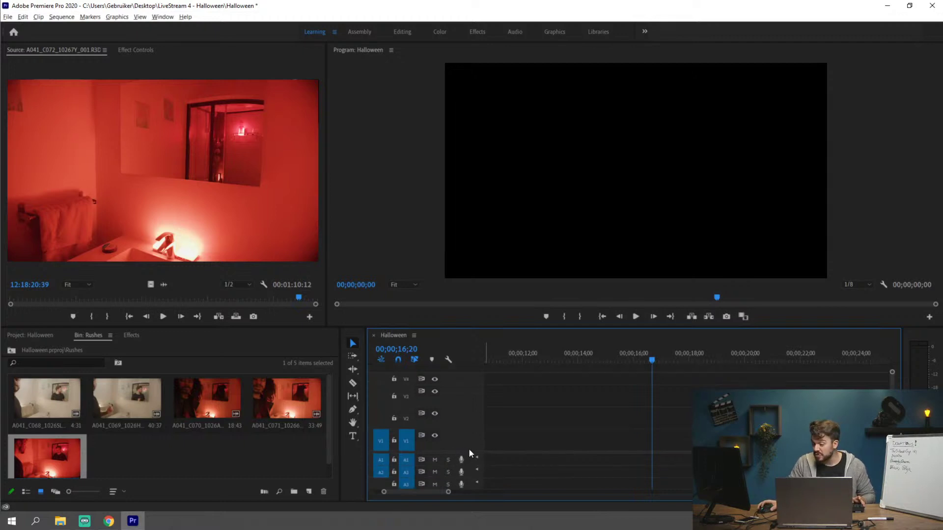
{"action": "scroll", "coordinate": [469, 449], "scroll_direction": "up", "scroll_amount": 2}
{"action": "scroll", "coordinate": [473, 388], "scroll_direction": "up", "scroll_amount": 2}
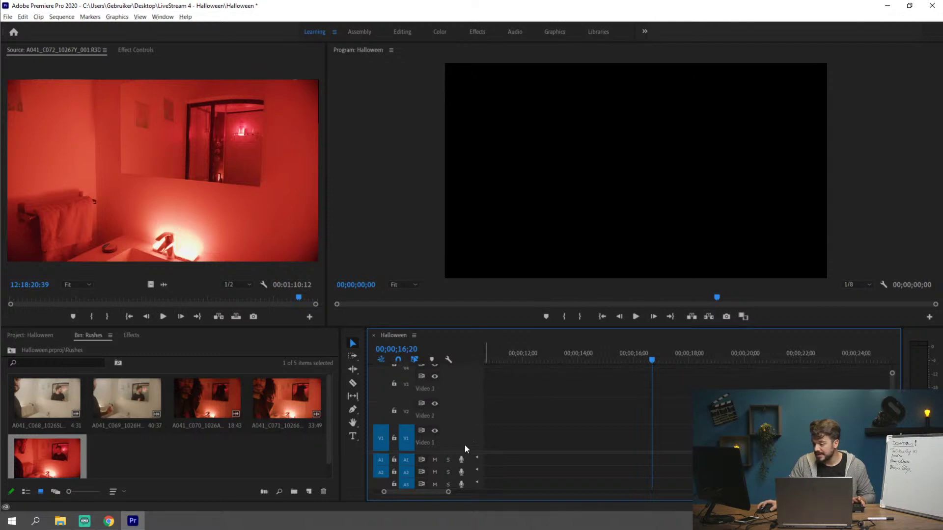
{"action": "left_click_drag", "start_coordinate": [466, 452], "coordinate": [462, 460]}
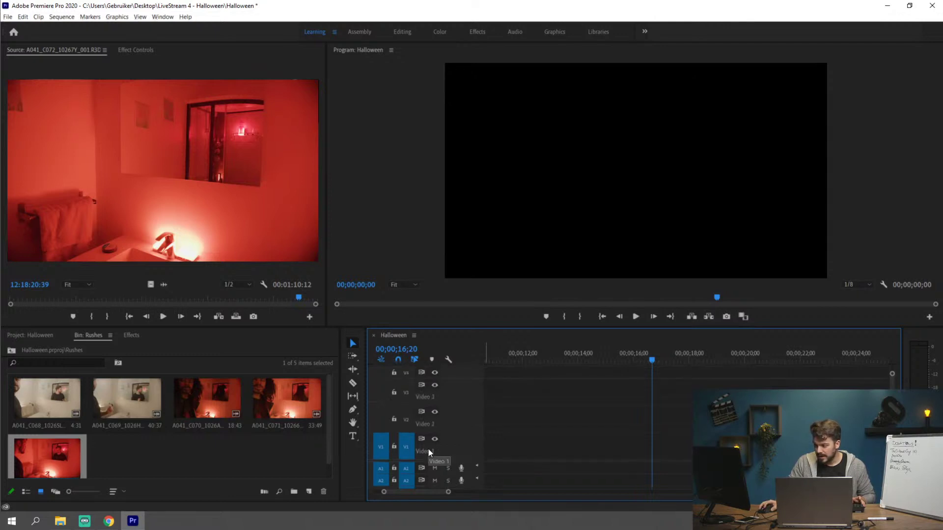
{"action": "right_click", "coordinate": [429, 448]}
{"action": "left_click", "coordinate": [447, 351]}
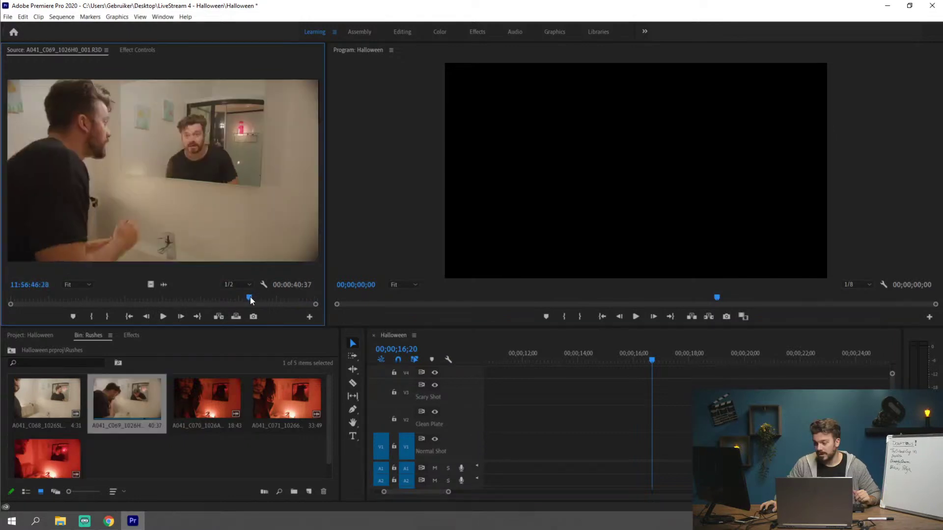
Mark in and out points around a 17:07 section of clip A041_C069, starting at 11:56:26:58.
{"action": "left_click_drag", "start_coordinate": [249, 297], "coordinate": [104, 290]}
{"action": "key", "text": "o"}
{"action": "key", "text": "i"}
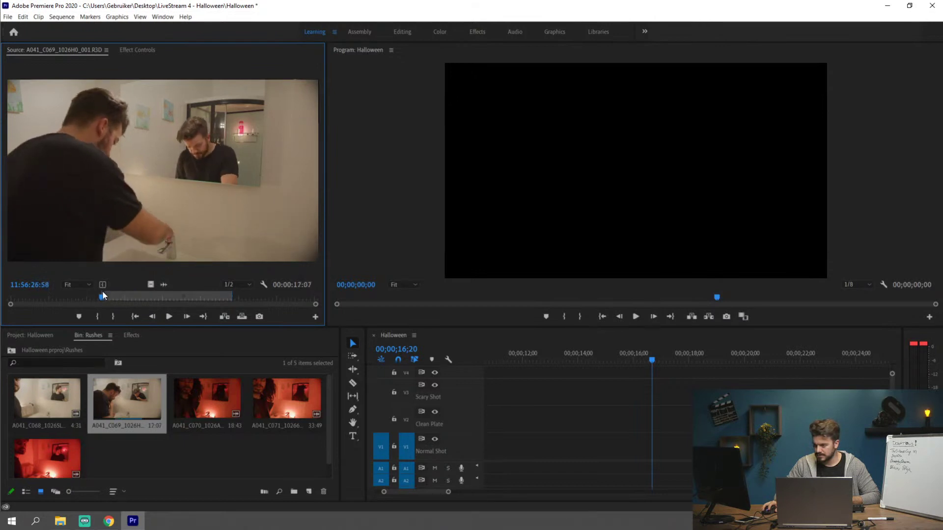
{"action": "key", "text": "i"}
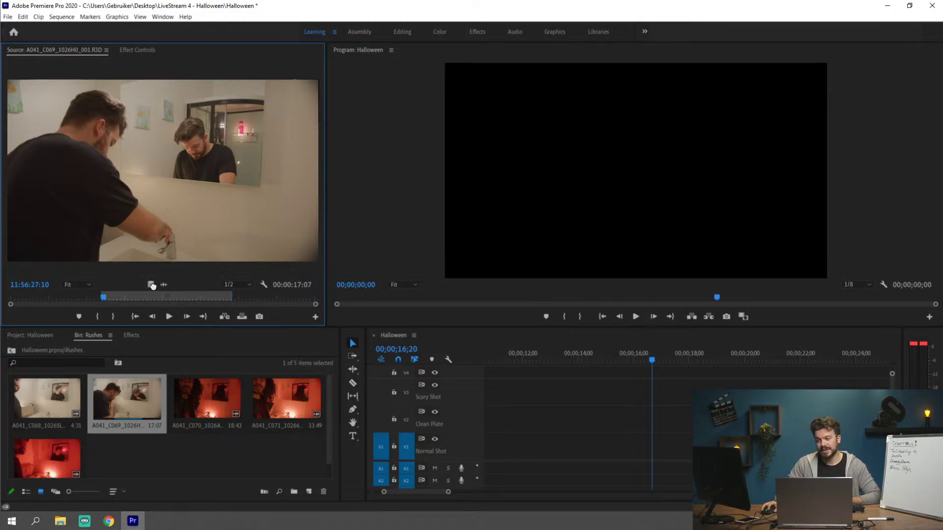
Place only the marked clip's video at the start of the Normal Shot track, changing the sequence settings to match the clip.
{"action": "left_click_drag", "start_coordinate": [152, 286], "coordinate": [455, 445]}
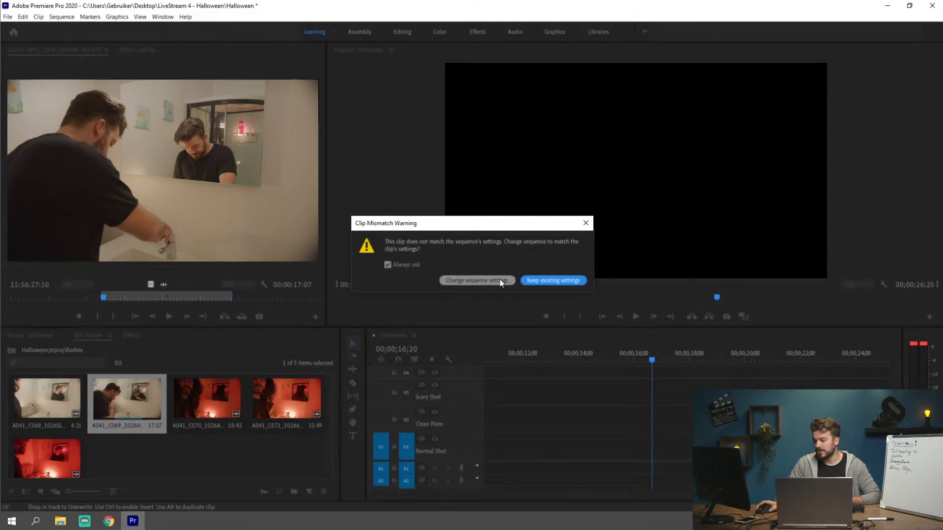
{"action": "left_click", "coordinate": [500, 280]}
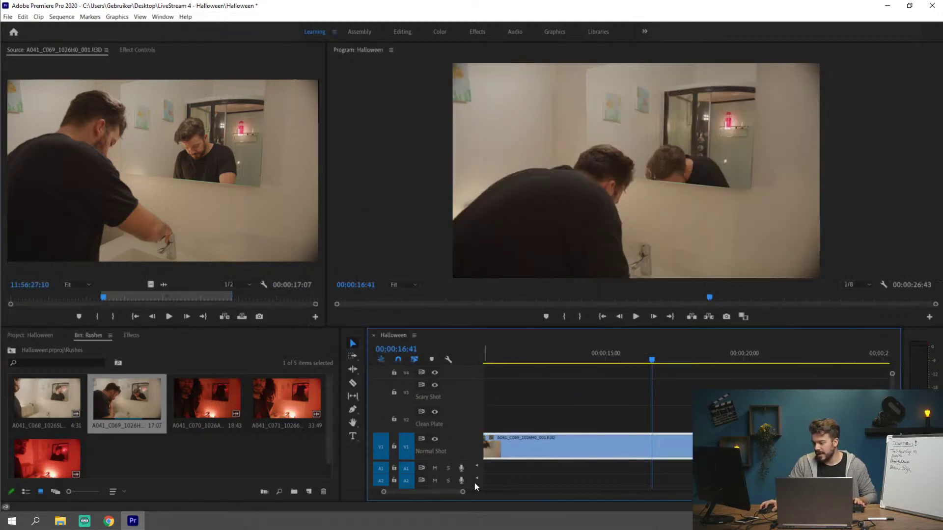
{"action": "scroll", "coordinate": [464, 492], "scroll_direction": "down", "scroll_amount": 5}
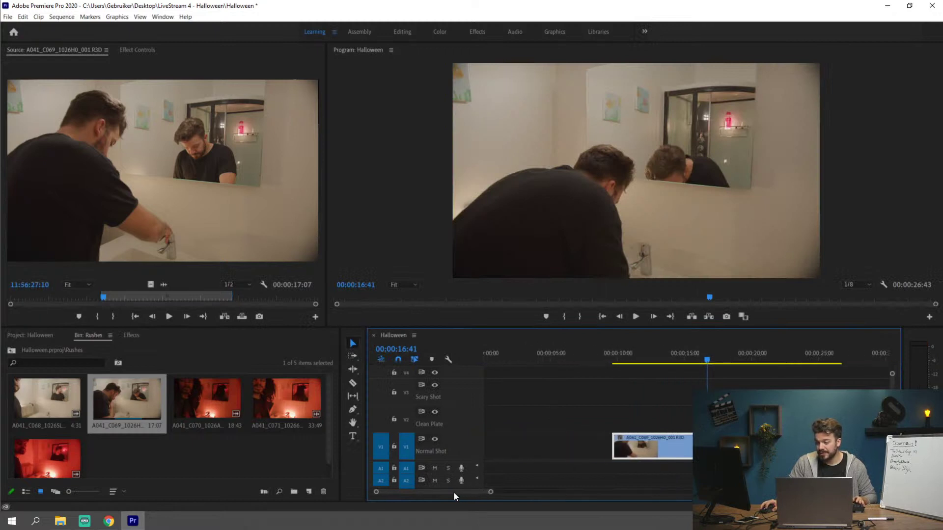
{"action": "left_click_drag", "start_coordinate": [637, 457], "coordinate": [509, 457]}
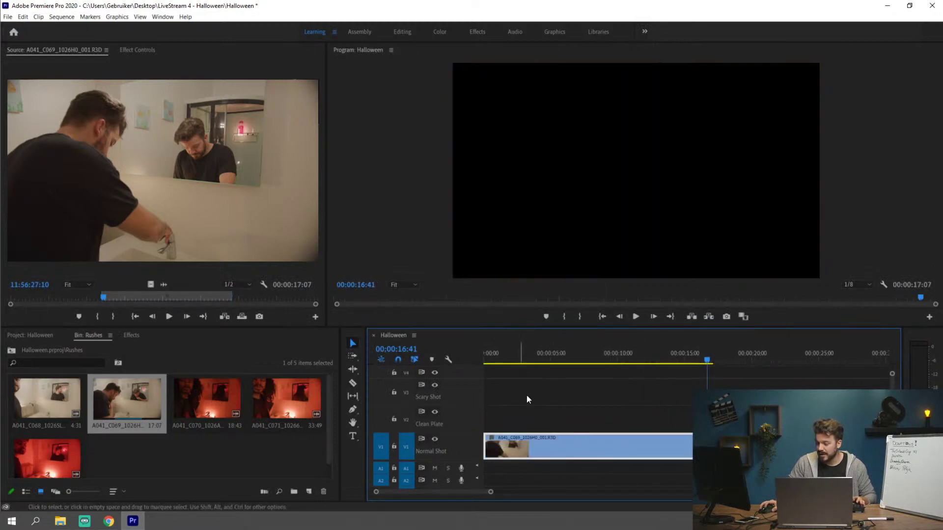
Park the sequence playhead at 00:00:10:38 and preview the red-lit clips A041_C072 and A041_C071.
{"action": "left_click", "coordinate": [523, 350]}
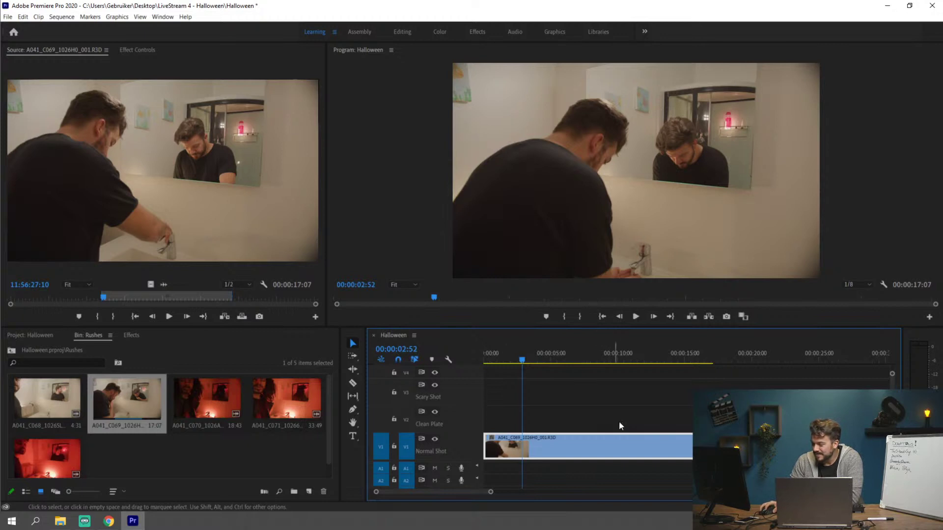
{"action": "left_click_drag", "start_coordinate": [538, 359], "coordinate": [628, 364]}
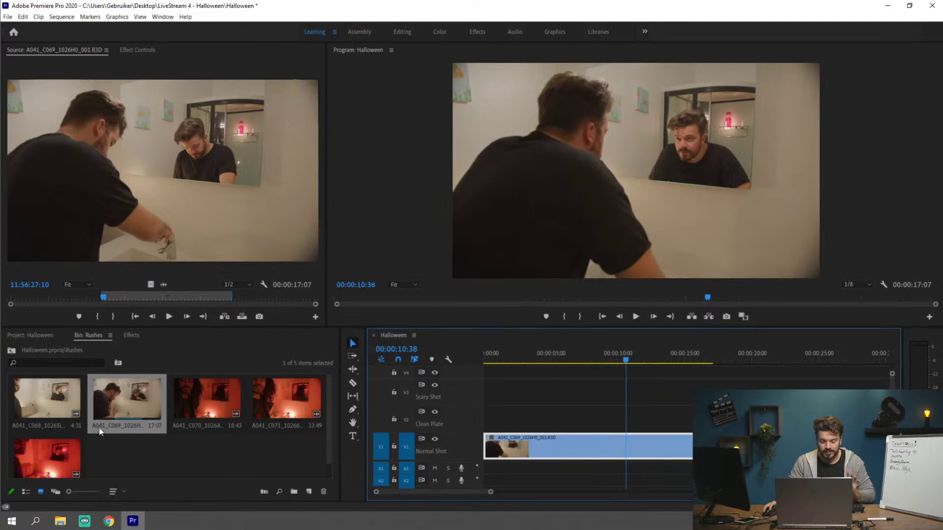
{"action": "double_click", "coordinate": [38, 458]}
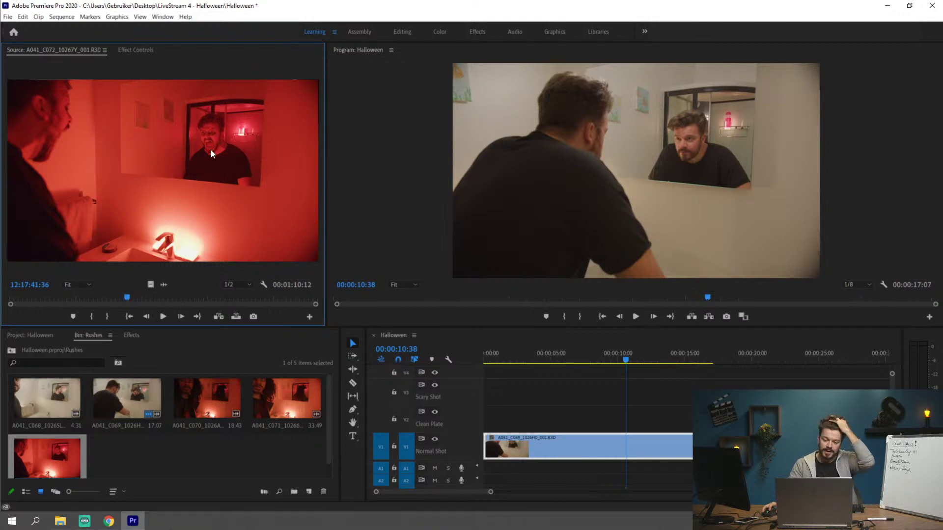
{"action": "left_click", "coordinate": [302, 387]}
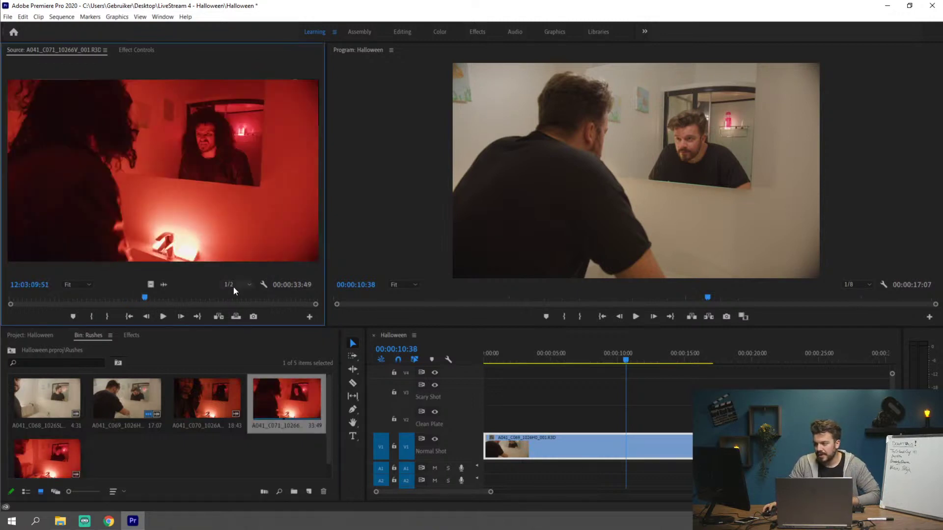
{"action": "left_click", "coordinate": [243, 297]}
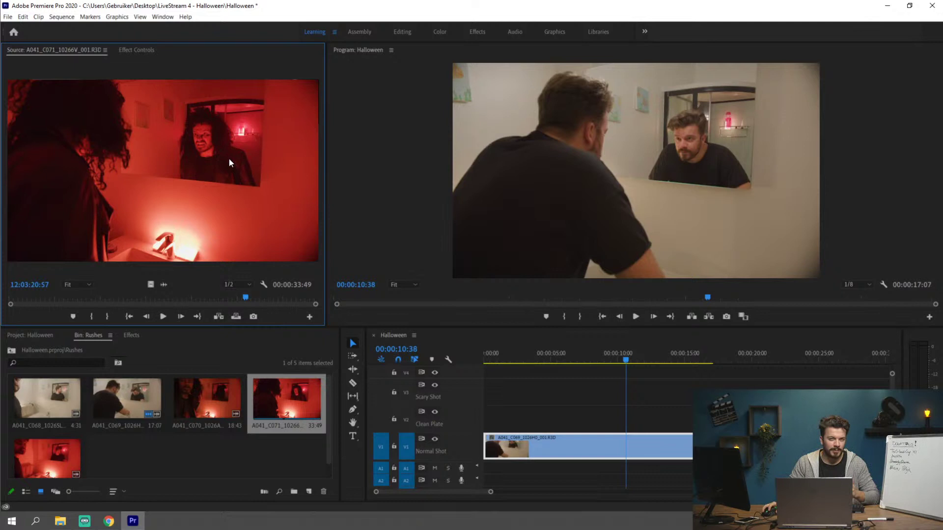
{"action": "left_click", "coordinate": [274, 297]}
Mark clip A041_C072 from 12:17:37:12 to 12:17:44:36 and place only its video on the Clean Plate track at 00:00:10:38.
{"action": "left_click", "coordinate": [47, 449]}
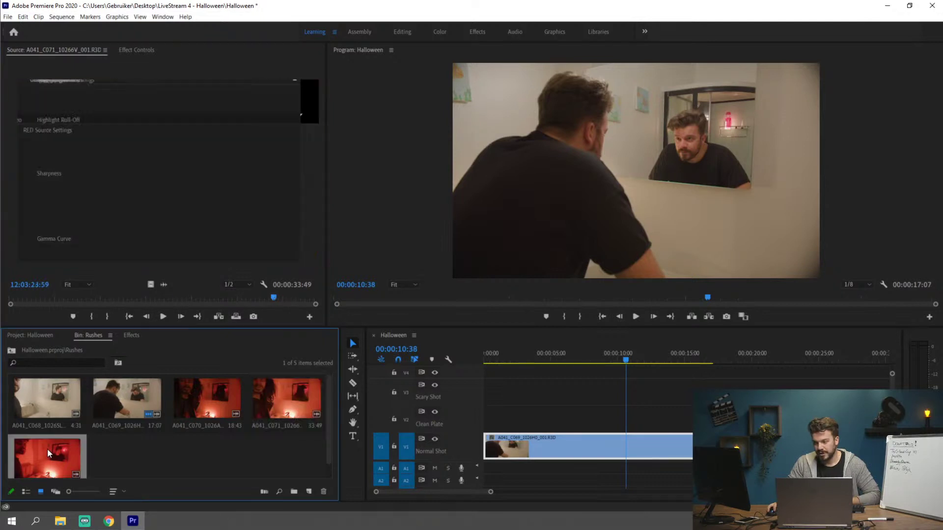
{"action": "double_click", "coordinate": [48, 449]}
{"action": "mouse_move", "coordinate": [166, 297]}
{"action": "left_mouse_down"}
{"action": "mouse_move", "coordinate": [237, 297]}
{"action": "mouse_move", "coordinate": [25, 296]}
{"action": "mouse_move", "coordinate": [108, 299]}
{"action": "left_mouse_up"}
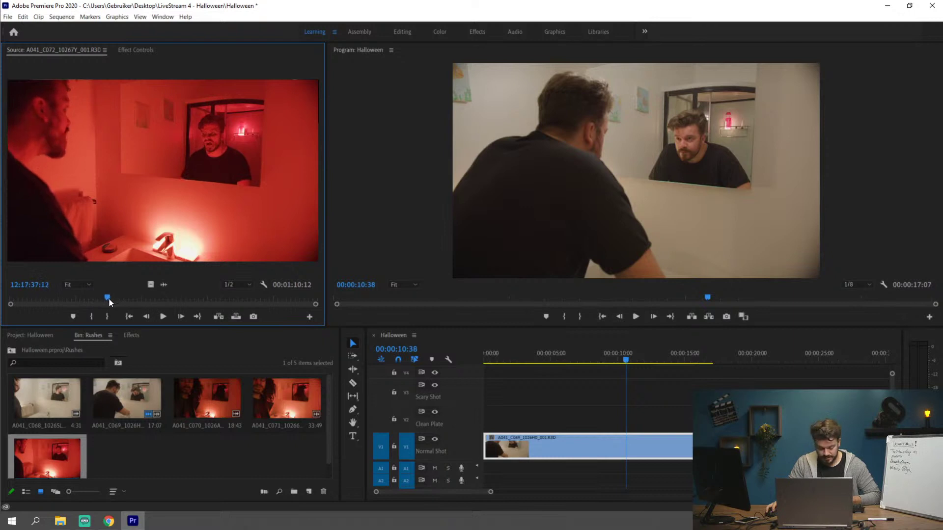
{"action": "key", "text": "i"}
{"action": "key", "text": "space"}
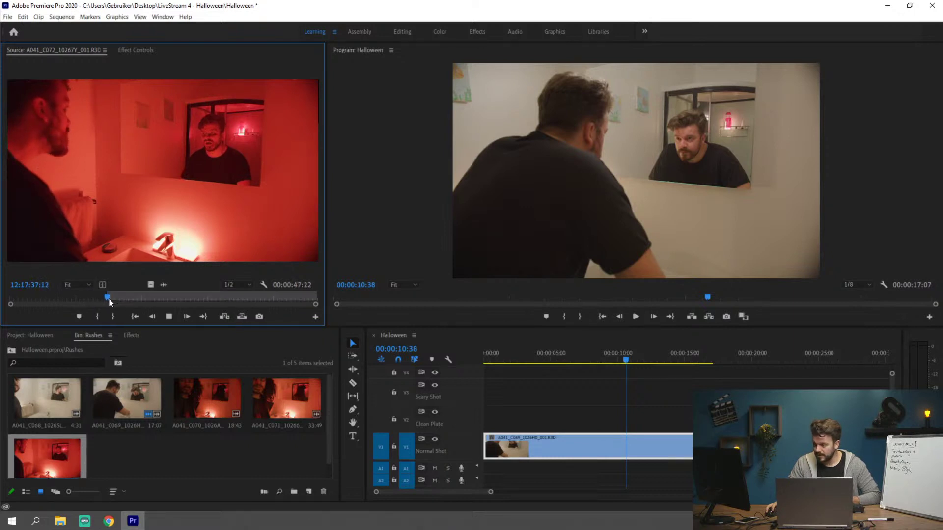
{"action": "left_click", "coordinate": [137, 299]}
{"action": "left_click_drag", "start_coordinate": [138, 300], "coordinate": [142, 297]}
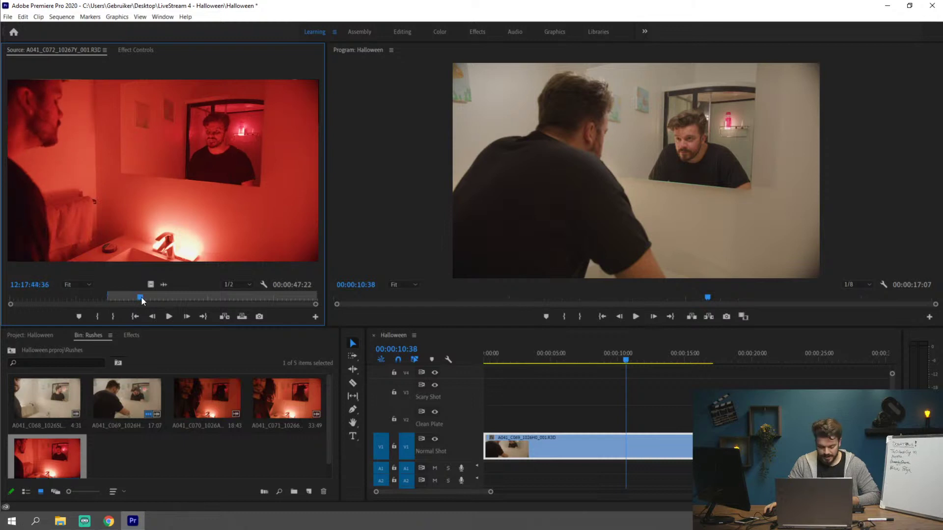
{"action": "key", "text": "o"}
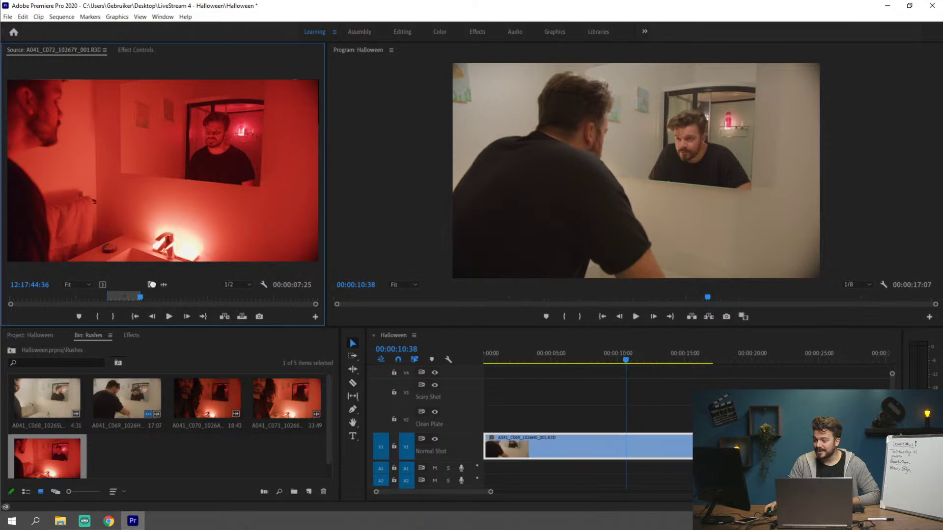
{"action": "left_click_drag", "start_coordinate": [152, 284], "coordinate": [654, 427]}
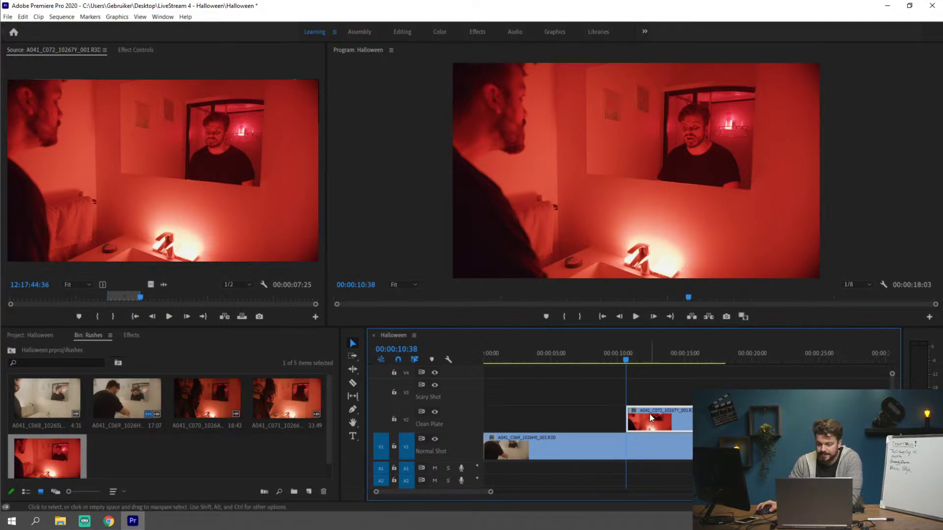
Draw a closed four-point opacity mask around the mirror on the Clean Plate clip, with its far upper corner extending above the frame.
{"action": "left_click", "coordinate": [138, 51]}
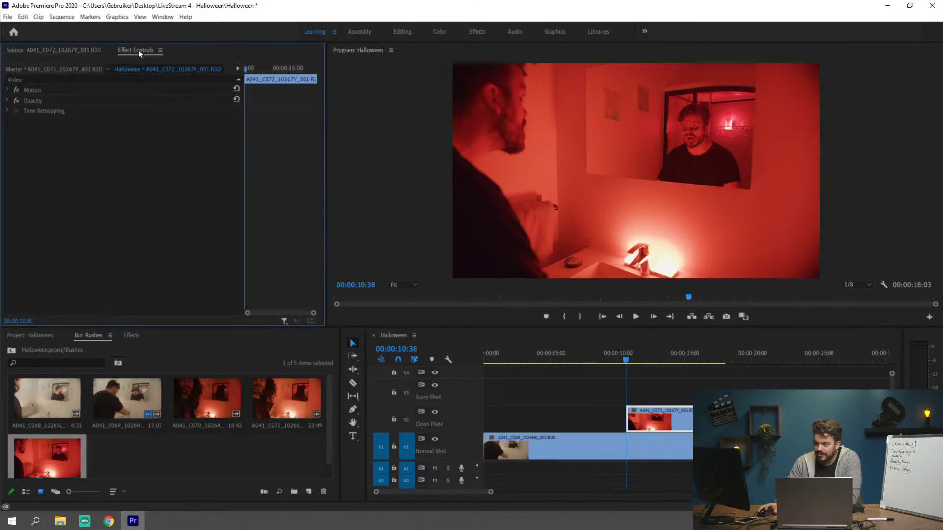
{"action": "left_click", "coordinate": [7, 100]}
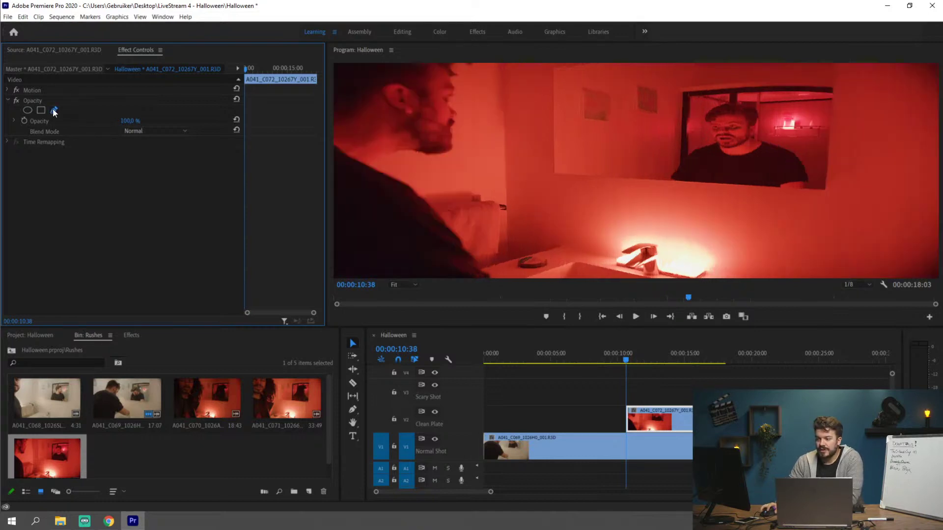
{"action": "left_click", "coordinate": [54, 110]}
{"action": "left_click", "coordinate": [586, 71]}
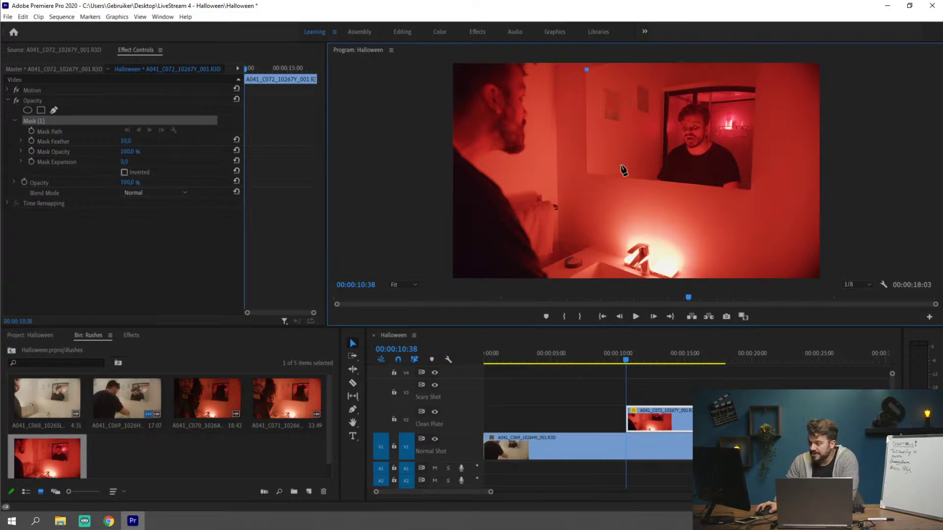
{"action": "left_click", "coordinate": [588, 174]}
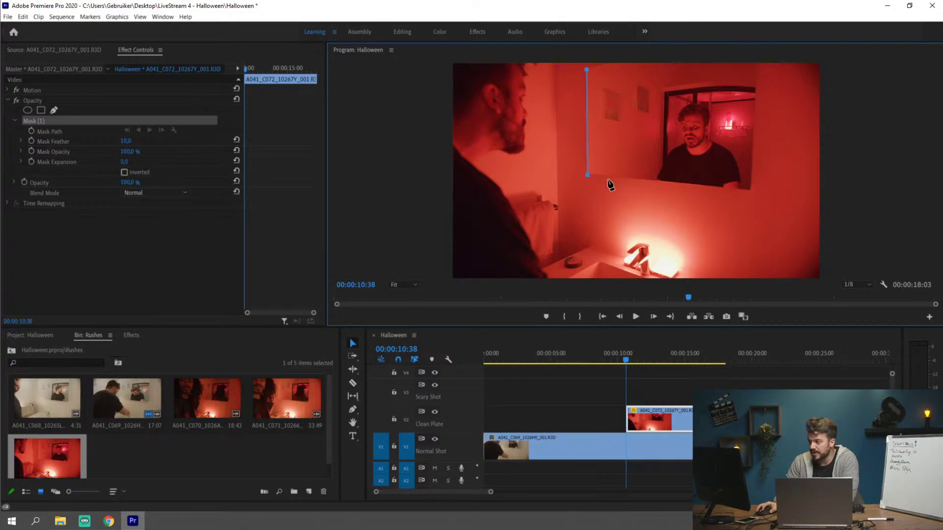
{"action": "left_click", "coordinate": [752, 192]}
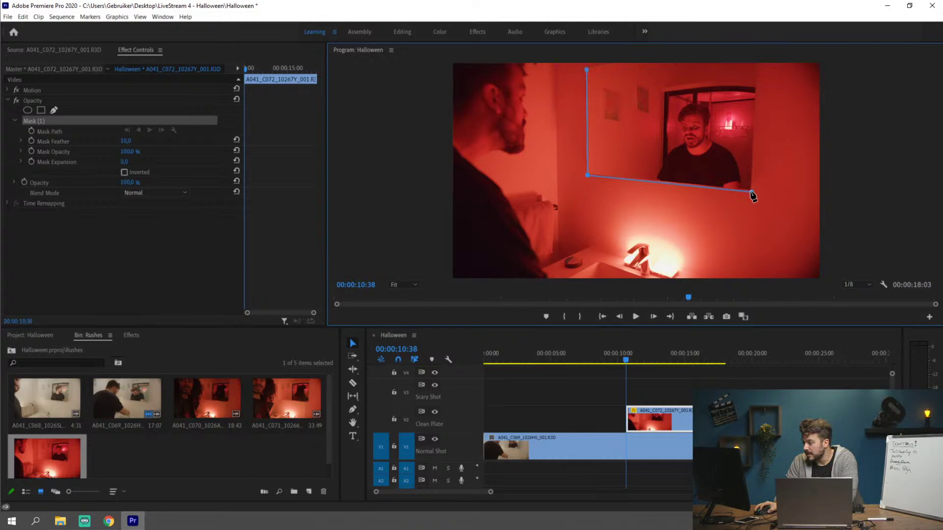
{"action": "left_click", "coordinate": [759, 64]}
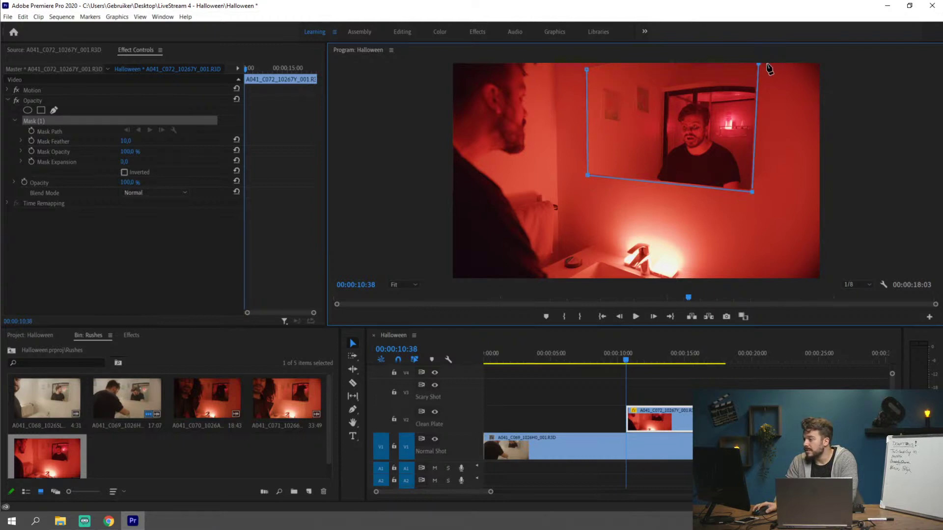
{"action": "left_click_drag", "start_coordinate": [759, 64], "coordinate": [758, 59]}
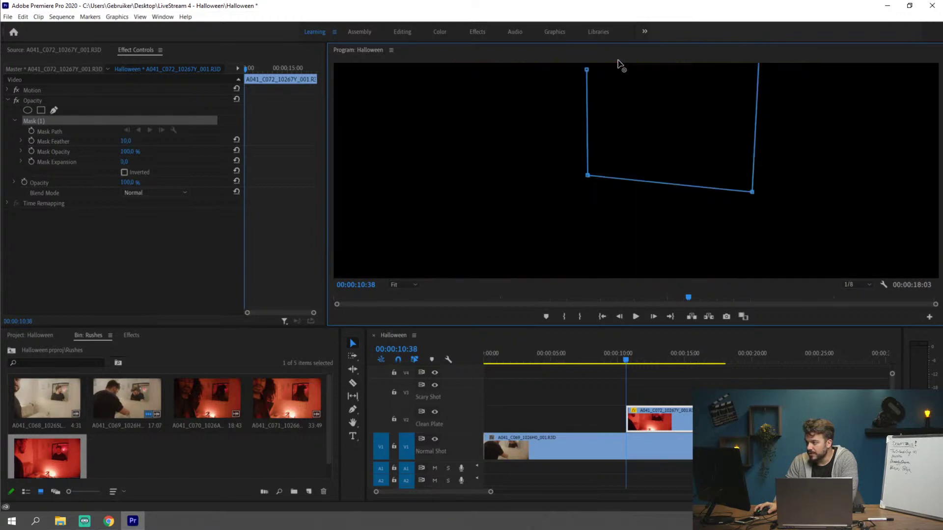
{"action": "left_click", "coordinate": [587, 69]}
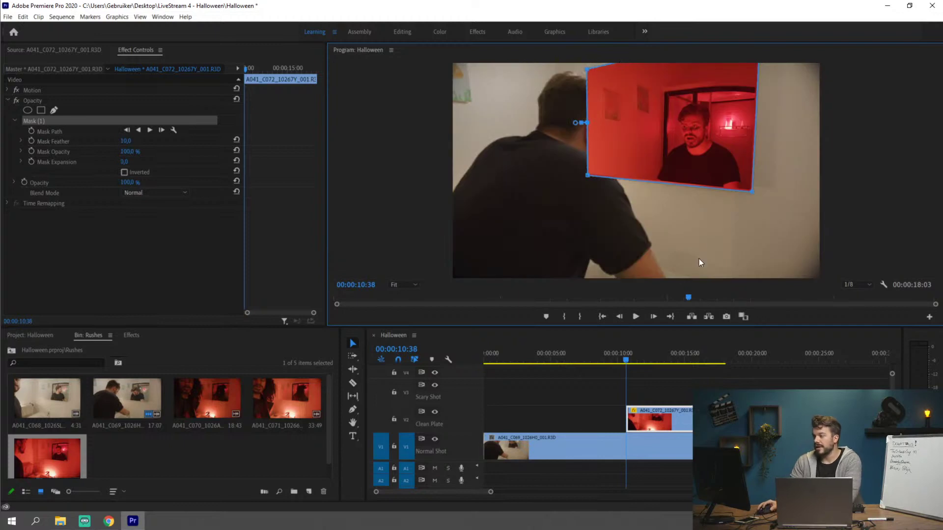
Check the masked composite at 00:00:13:10 and set the Clean Plate clip's mask feather to 20.
{"action": "left_click", "coordinate": [758, 384]}
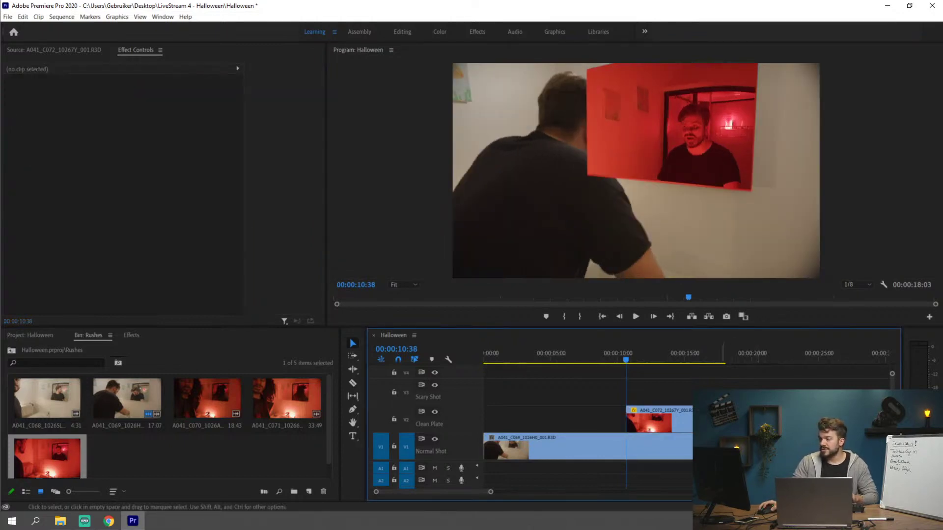
{"action": "left_click", "coordinate": [661, 359]}
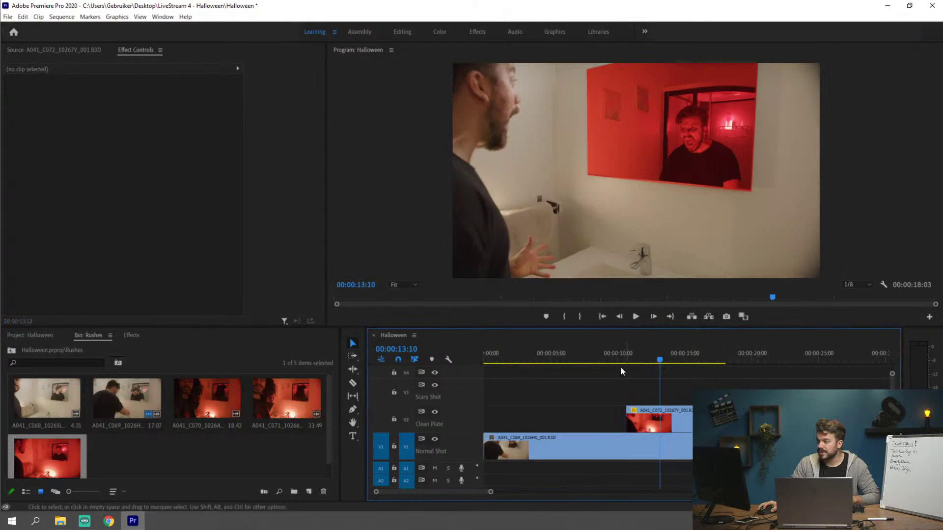
{"action": "left_click", "coordinate": [688, 426]}
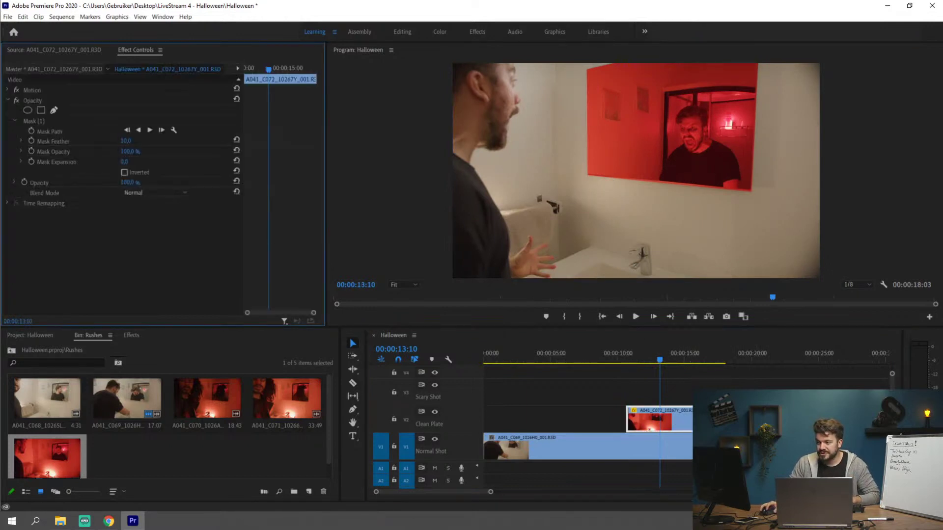
{"action": "left_click", "coordinate": [128, 141]}
{"action": "type", "text": "20"}
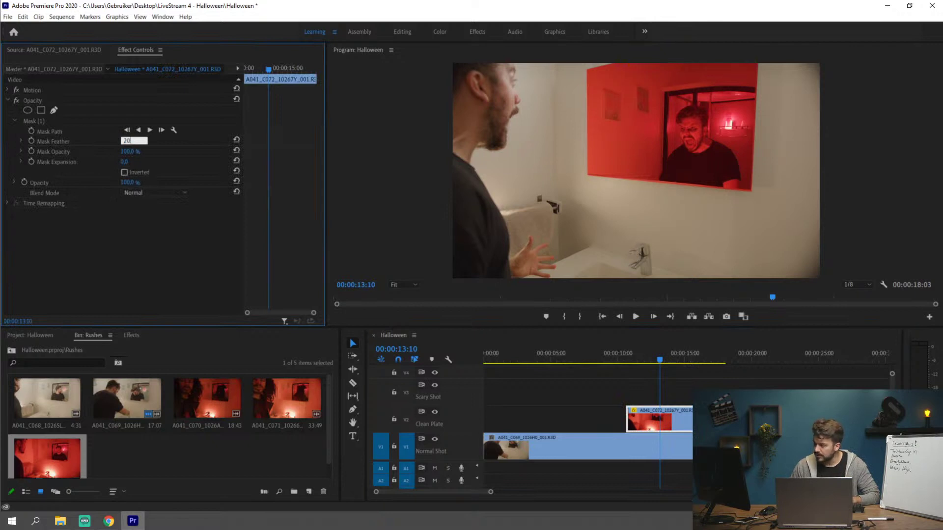
{"action": "key", "text": "Return"}
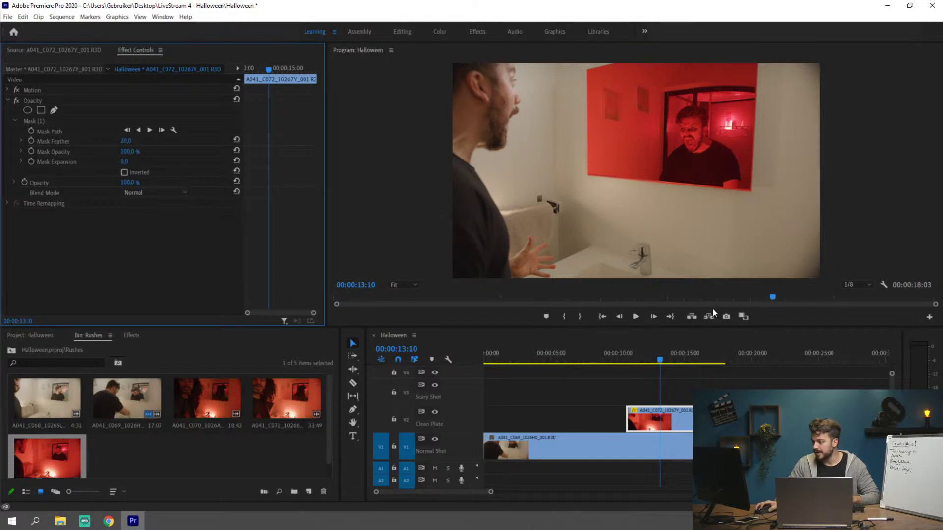
Inspect the mask at 200% and fit its lower-left point to the mirror's corner.
{"action": "left_click", "coordinate": [414, 286]}
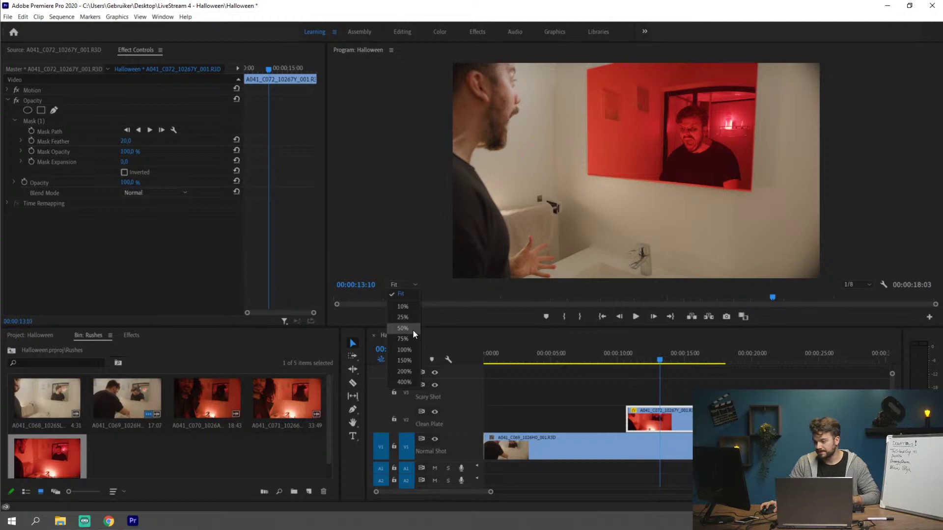
{"action": "left_click", "coordinate": [411, 370]}
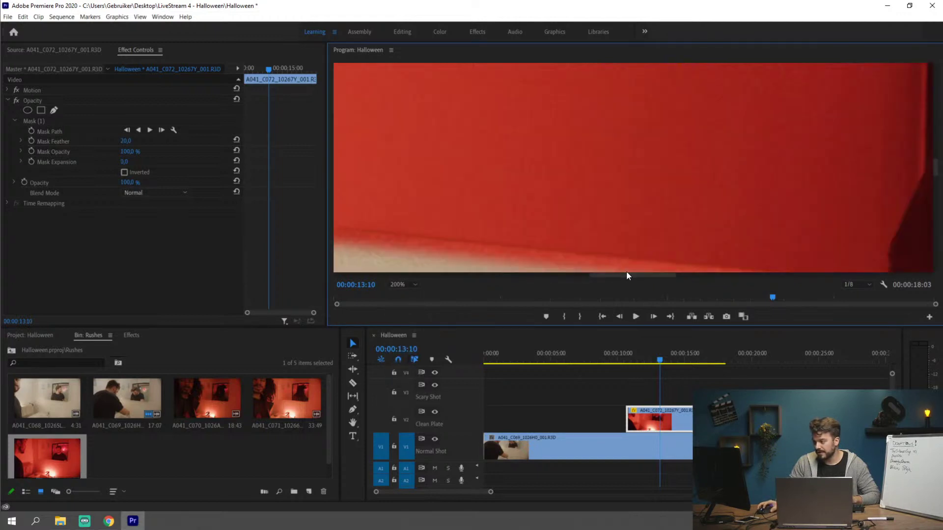
{"action": "left_click_drag", "start_coordinate": [626, 275], "coordinate": [576, 266]}
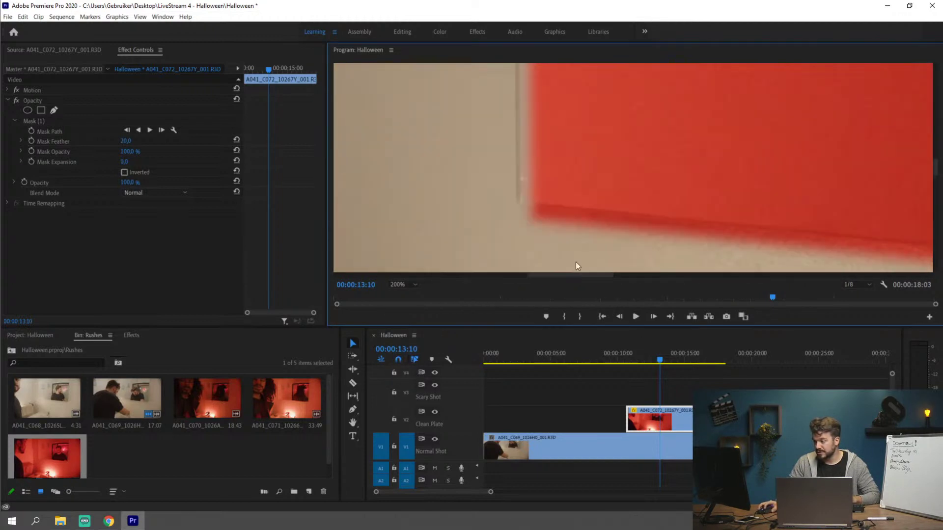
{"action": "left_click", "coordinate": [50, 122]}
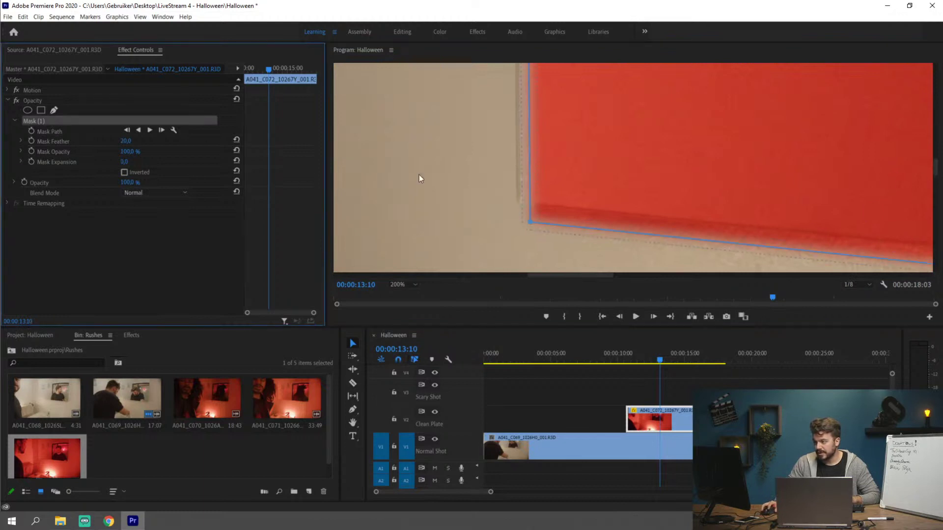
{"action": "left_click_drag", "start_coordinate": [531, 224], "coordinate": [523, 201]}
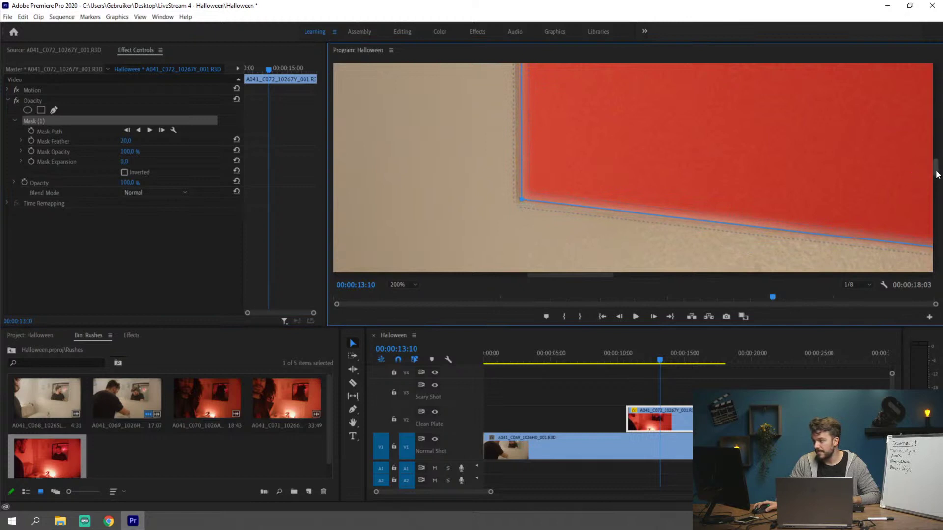
Move the mask's upper-left point outward onto the mirror's upper-left corner.
{"action": "left_click_drag", "start_coordinate": [936, 170], "coordinate": [929, 69]}
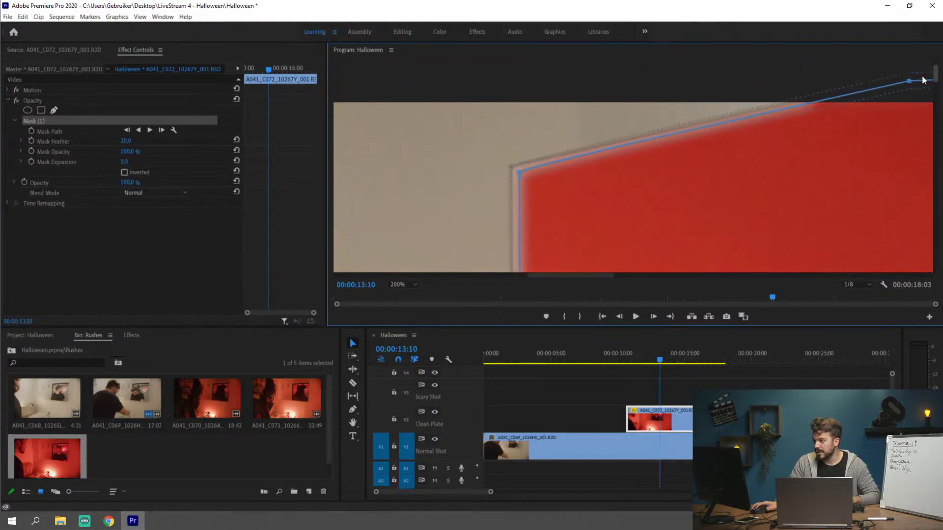
{"action": "mouse_move", "coordinate": [522, 172]}
{"action": "left_mouse_down"}
{"action": "mouse_move", "coordinate": [511, 183]}
{"action": "mouse_move", "coordinate": [524, 173]}
{"action": "mouse_move", "coordinate": [514, 164]}
{"action": "mouse_move", "coordinate": [519, 172]}
{"action": "left_mouse_up"}
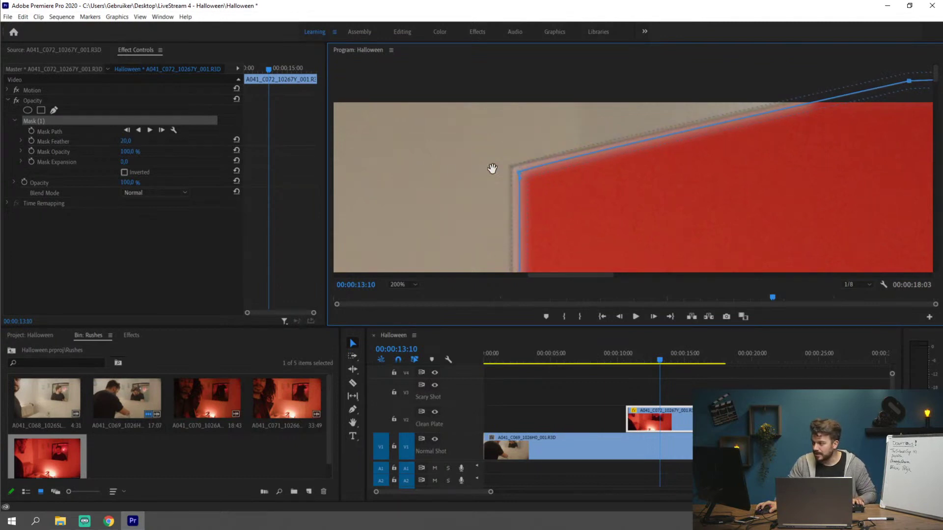
{"action": "left_click", "coordinate": [42, 103]}
{"action": "left_click", "coordinate": [41, 117]}
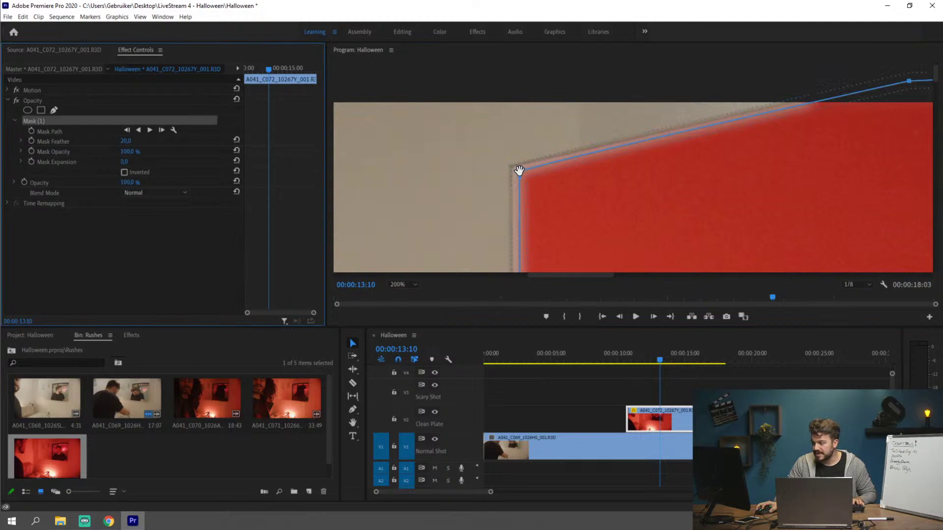
{"action": "left_click_drag", "start_coordinate": [519, 171], "coordinate": [519, 171]}
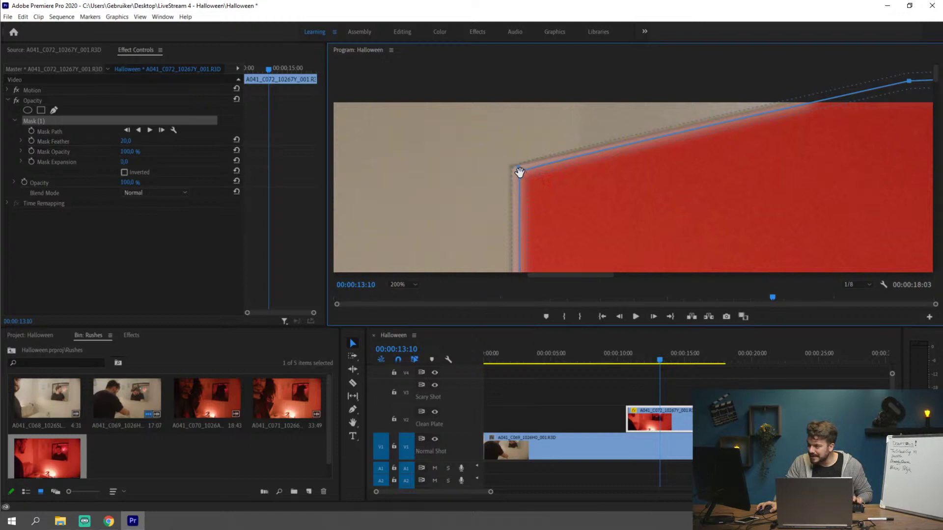
{"action": "left_click_drag", "start_coordinate": [520, 172], "coordinate": [514, 173]}
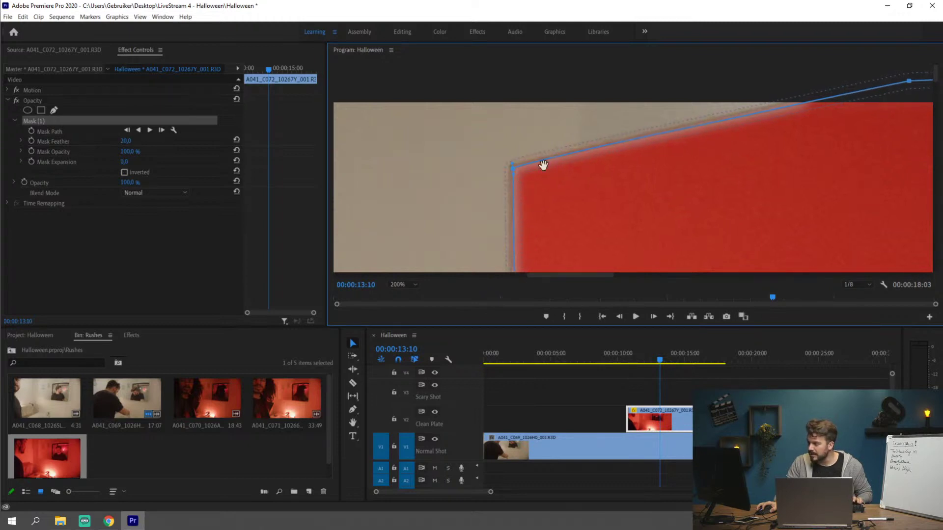
Move the mask's lower-right point inward onto the mirror's corner and show the whole frame again.
{"action": "left_click_drag", "start_coordinate": [563, 274], "coordinate": [813, 265]}
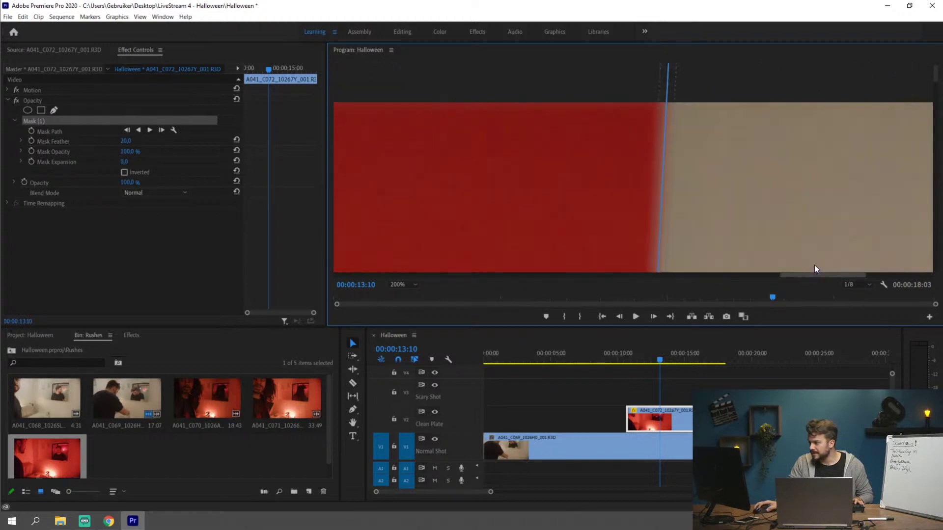
{"action": "left_click_drag", "start_coordinate": [937, 75], "coordinate": [935, 191]}
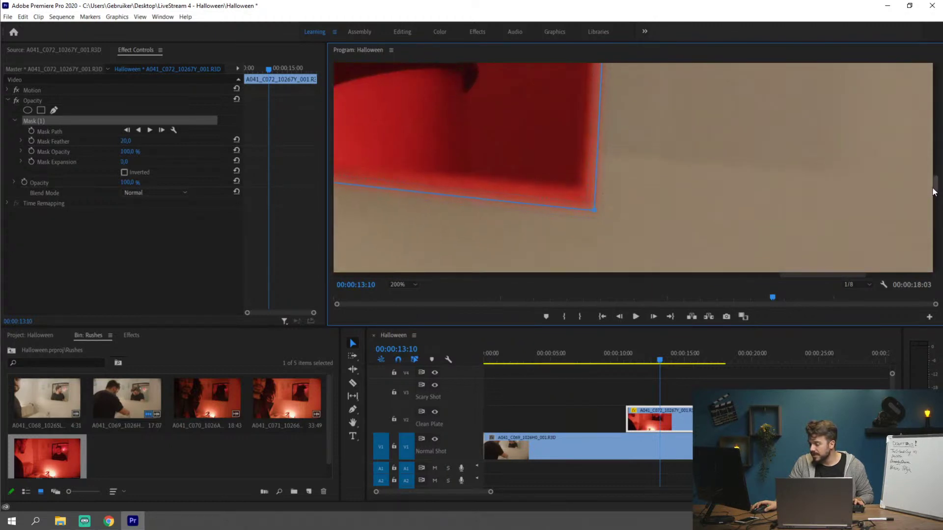
{"action": "left_click_drag", "start_coordinate": [593, 205], "coordinate": [580, 190]}
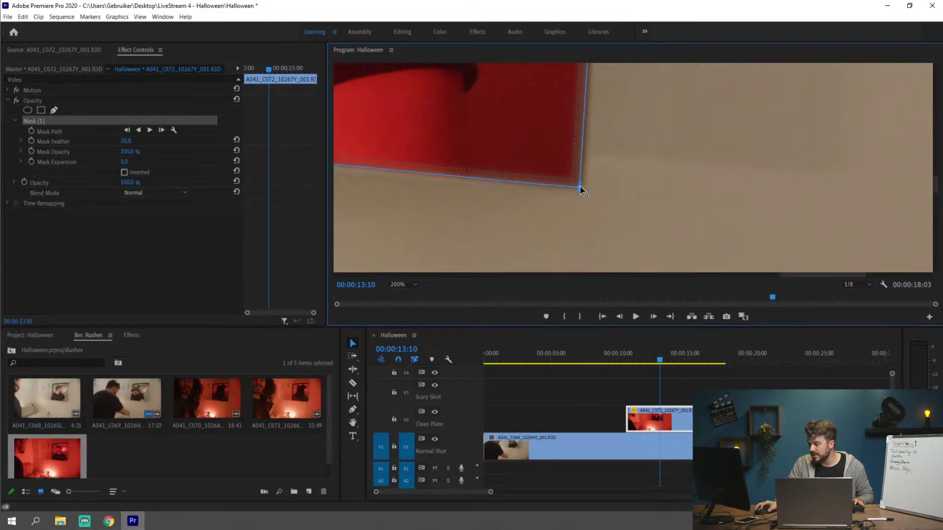
{"action": "left_click", "coordinate": [408, 286]}
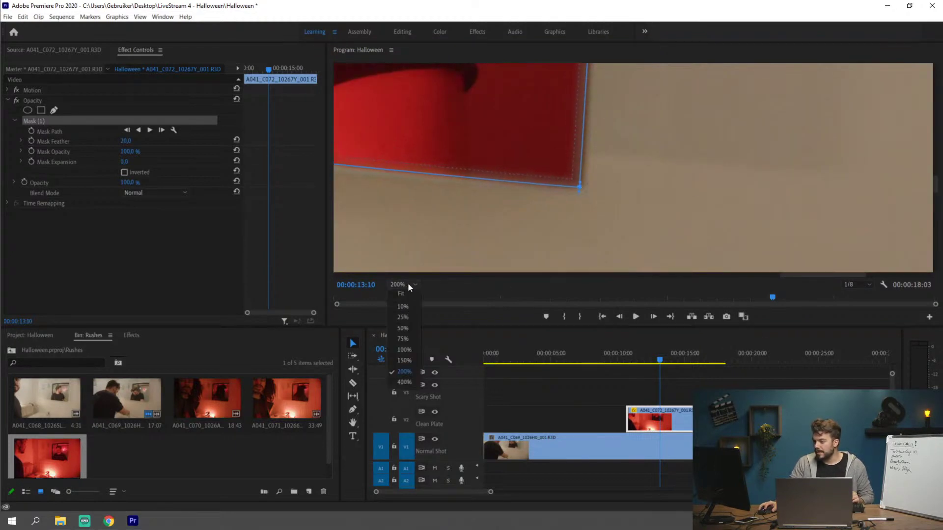
{"action": "left_click", "coordinate": [411, 292]}
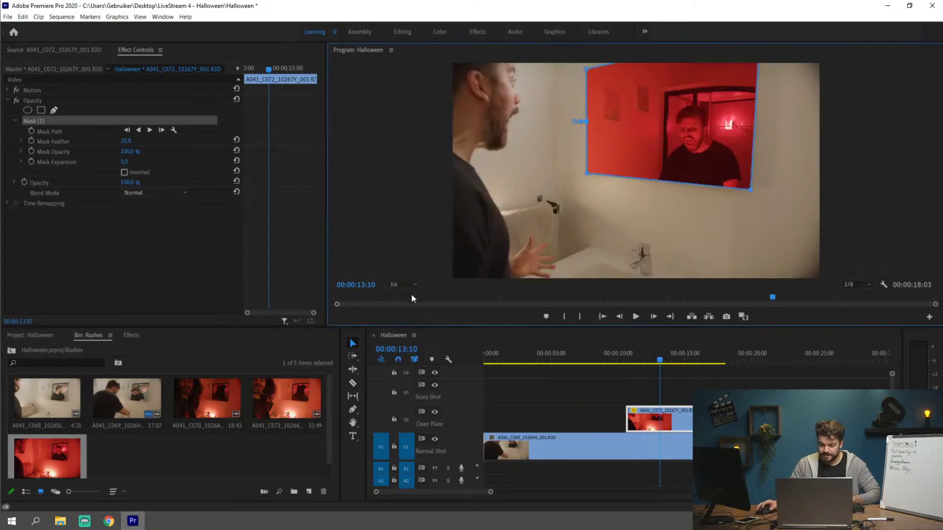
Check the composite at 00:00:15:02 and trim the end of the Clean Plate clip to match the Normal Shot clip's end.
{"action": "left_click", "coordinate": [786, 413]}
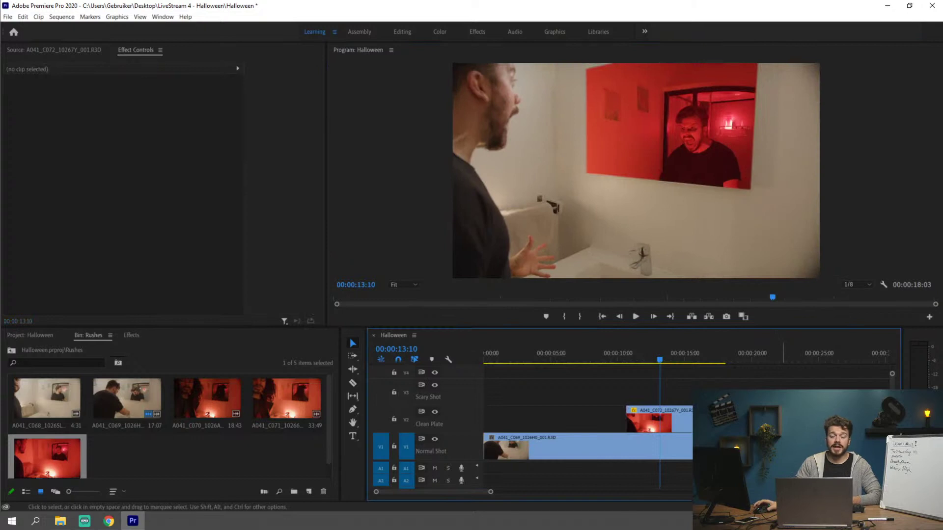
{"action": "left_click_drag", "start_coordinate": [661, 360], "coordinate": [686, 360]}
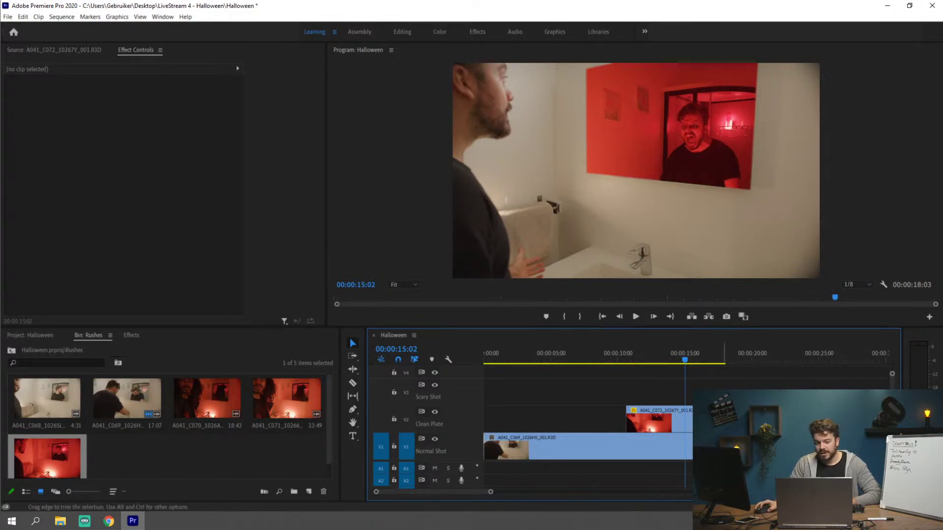
{"action": "left_click_drag", "start_coordinate": [724, 421], "coordinate": [712, 420]}
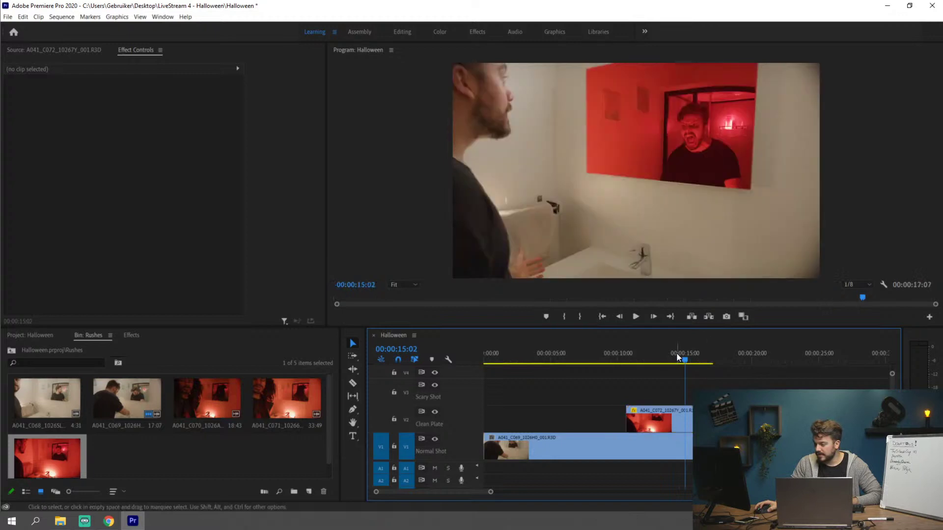
Examine where the man overlaps the red mirror around 00:00:10:45 to 00:00:11:42 and return to the sequence start.
{"action": "left_click_drag", "start_coordinate": [685, 359], "coordinate": [630, 364]}
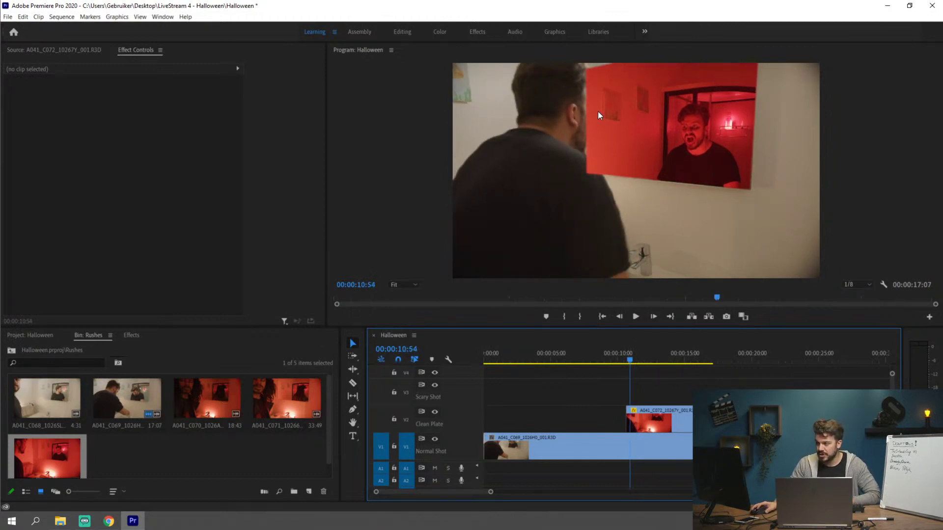
{"action": "left_click", "coordinate": [628, 358]}
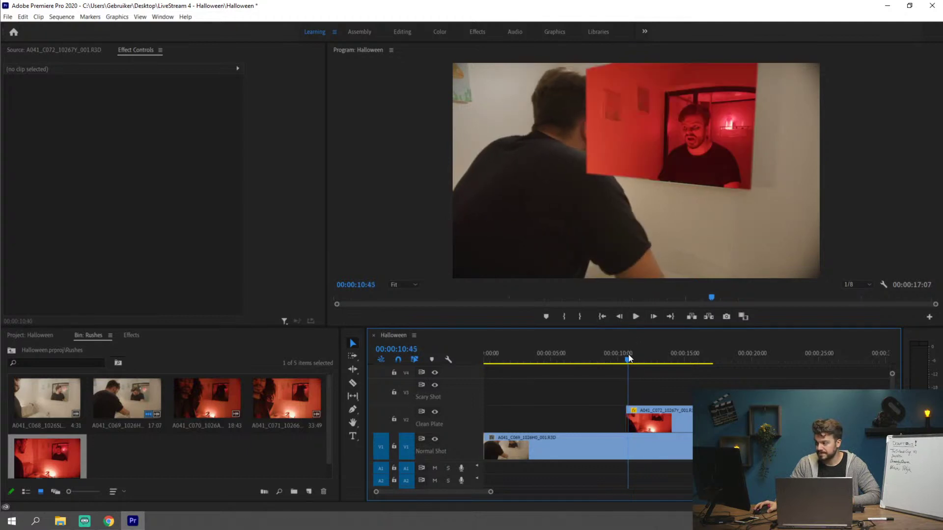
{"action": "left_click_drag", "start_coordinate": [630, 357], "coordinate": [631, 358]}
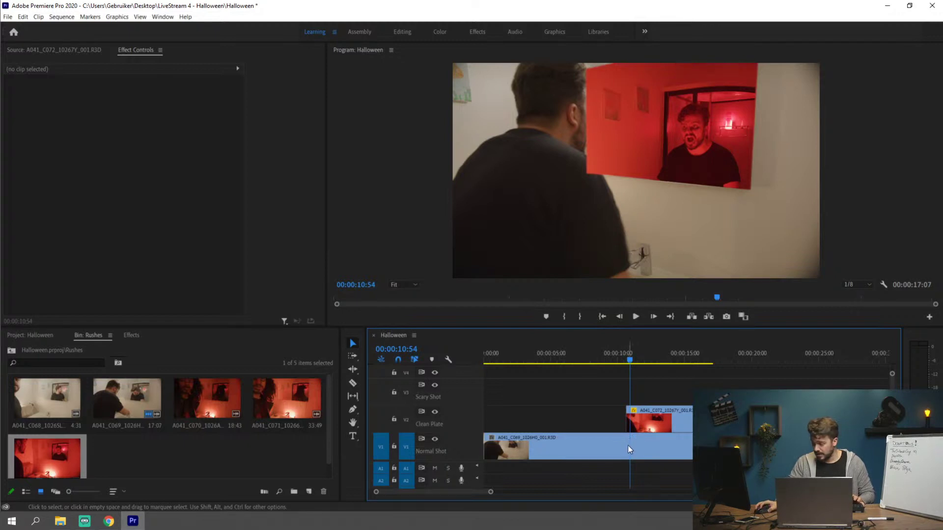
{"action": "key", "text": "c"}
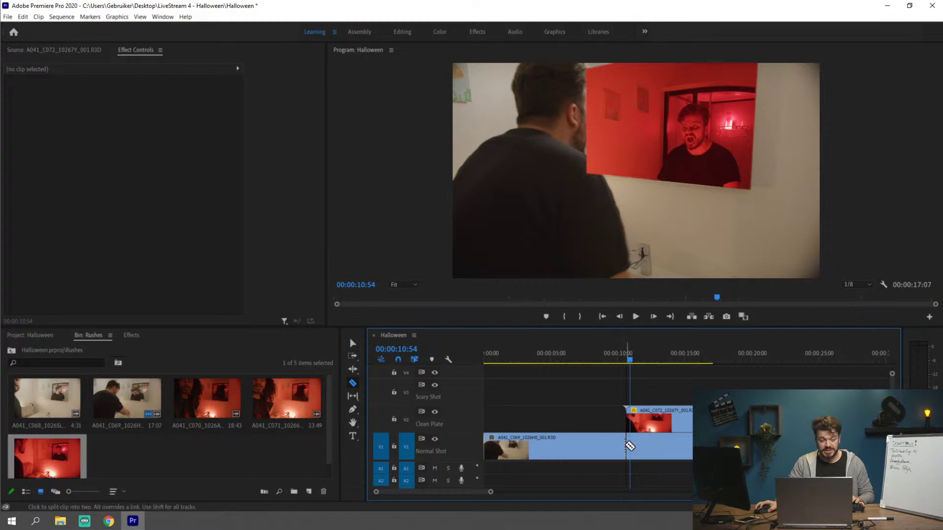
{"action": "key", "text": "v"}
{"action": "left_click", "coordinate": [639, 359]}
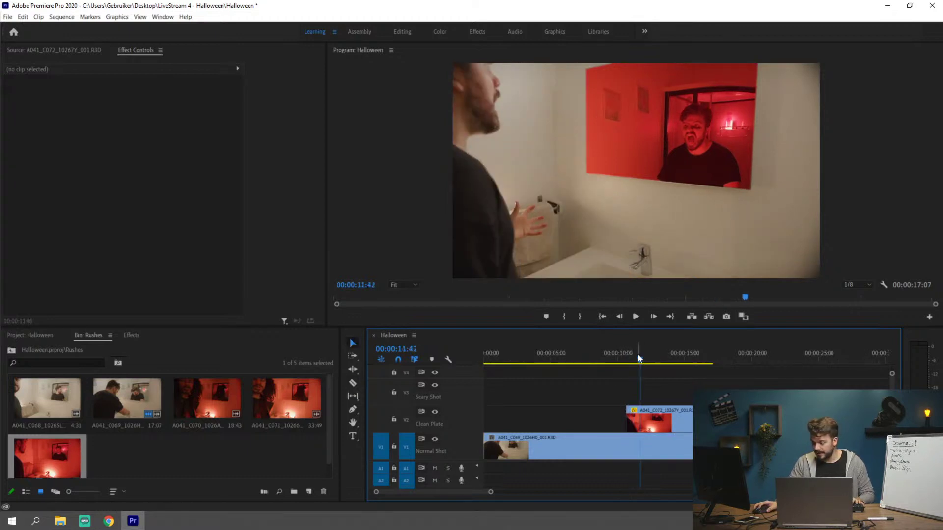
{"action": "key", "text": "Home"}
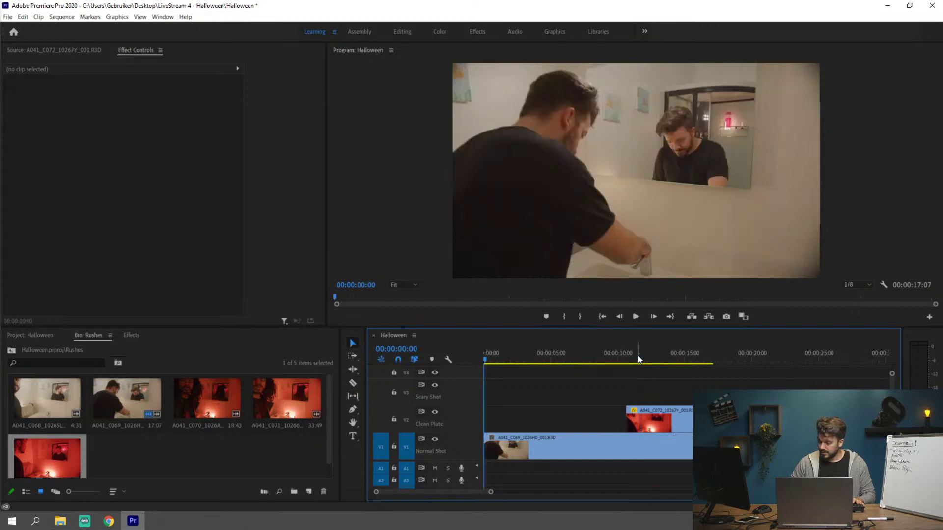
Split the Normal Shot clip at 00:00:10:38, where the Clean Plate track's clip begins.
{"action": "left_click", "coordinate": [412, 411]}
{"action": "key", "text": "Down"}
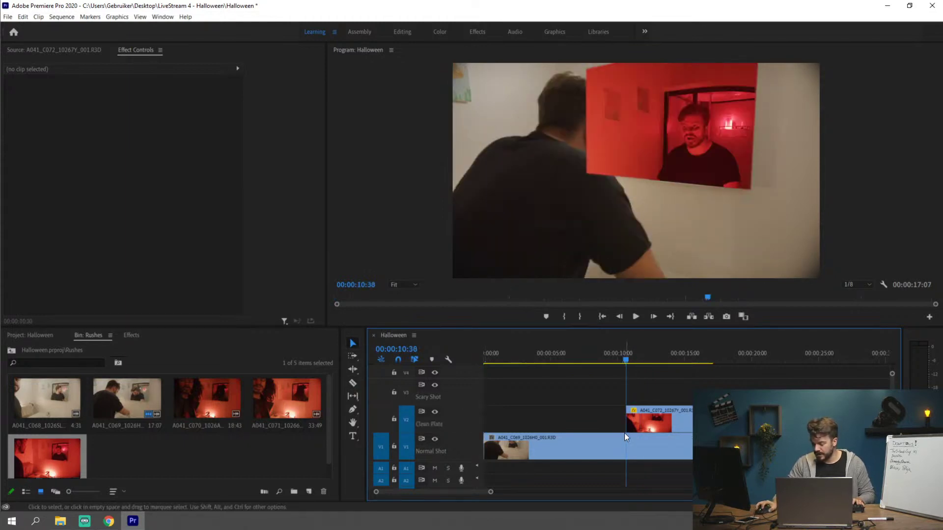
{"action": "left_click", "coordinate": [655, 449]}
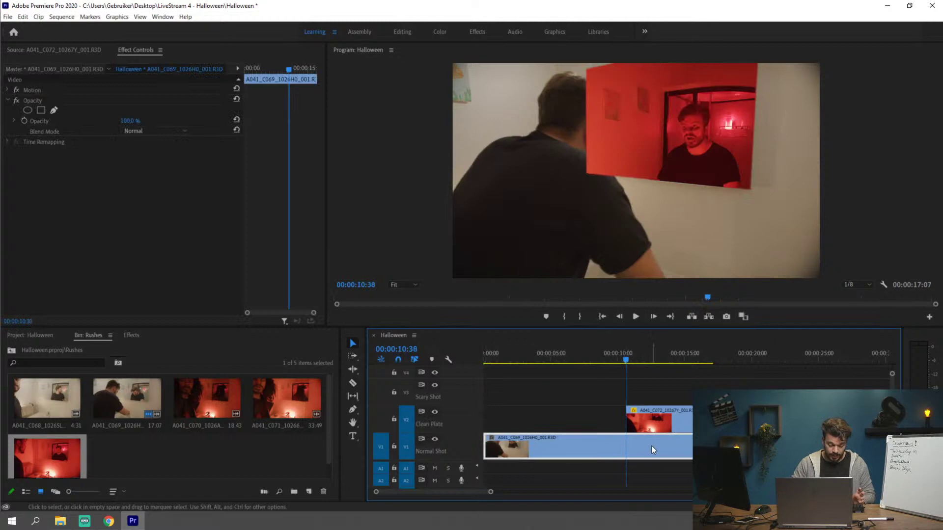
{"action": "key", "text": "ctrl+k"}
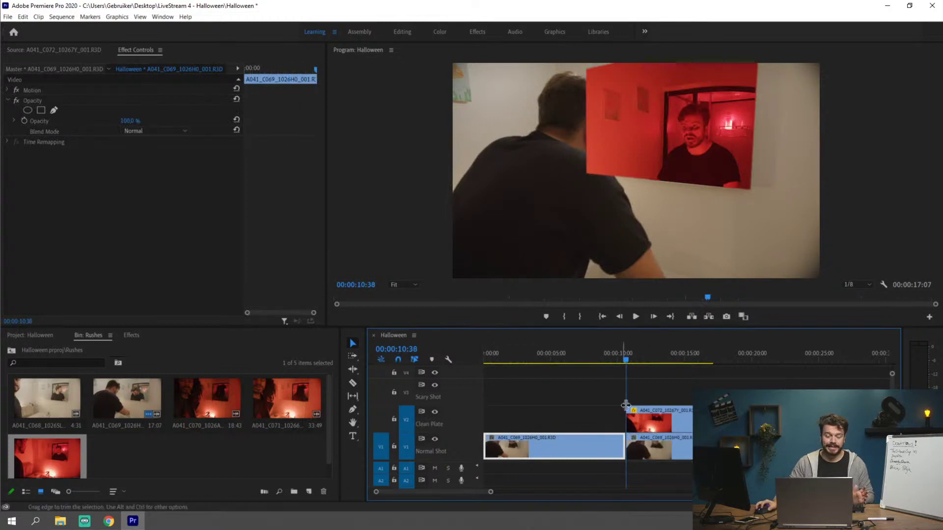
Duplicate the second section of the Normal Shot clip onto the Scary Shot track, directly above the red mirror clip.
{"action": "left_click", "coordinate": [668, 441]}
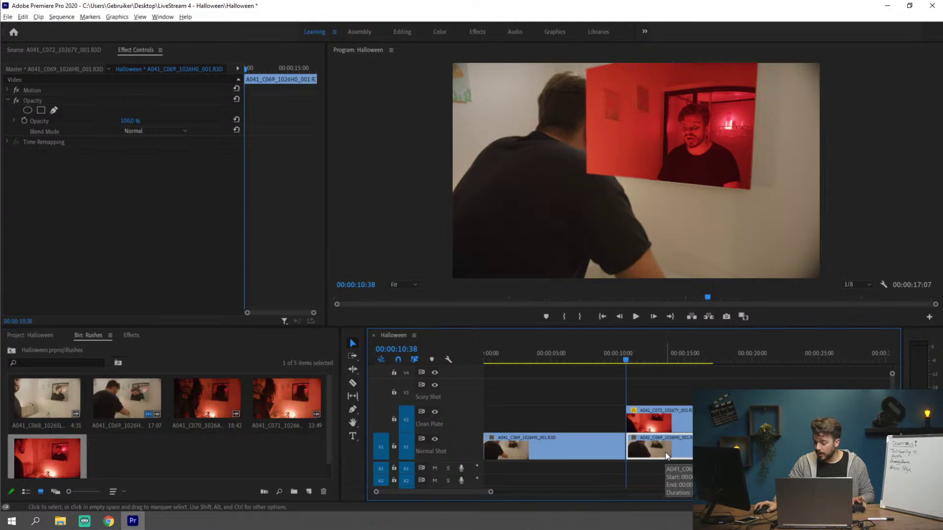
{"action": "left_click_drag", "start_coordinate": [667, 457], "coordinate": [661, 394]}
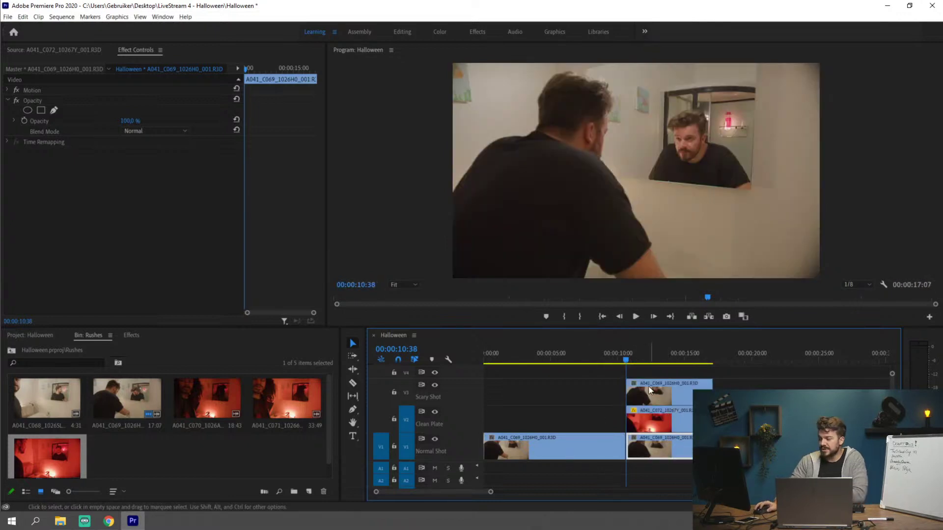
{"action": "left_click", "coordinate": [650, 390]}
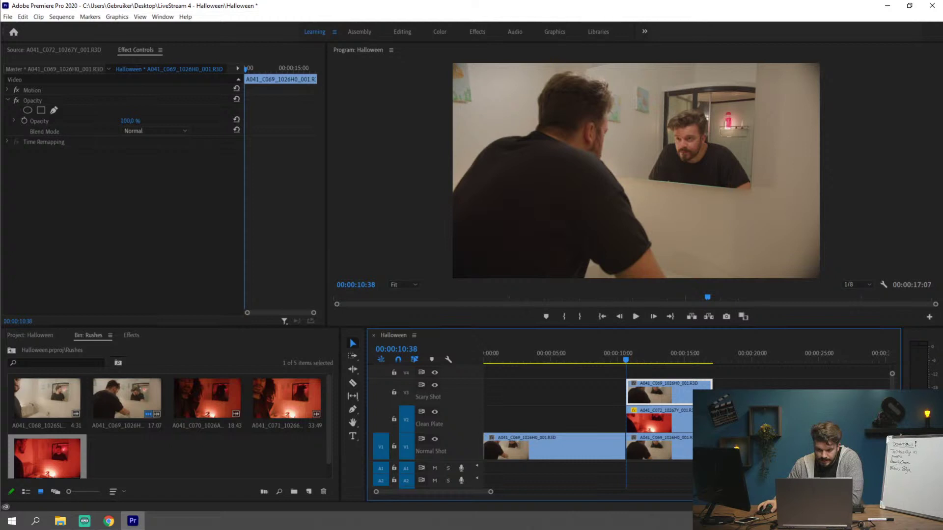
{"action": "key", "text": "alt+Tab"}
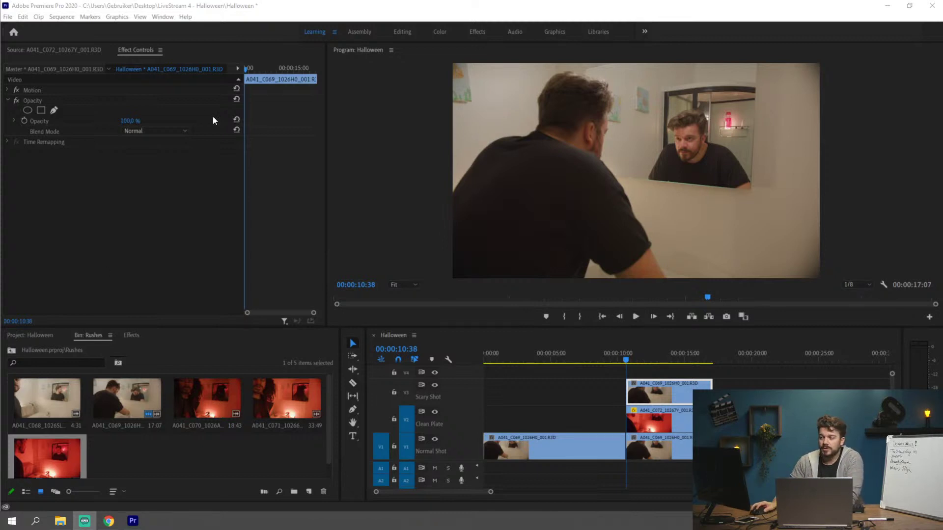
{"action": "left_click", "coordinate": [163, 17]}
{"action": "left_click", "coordinate": [188, 123]}
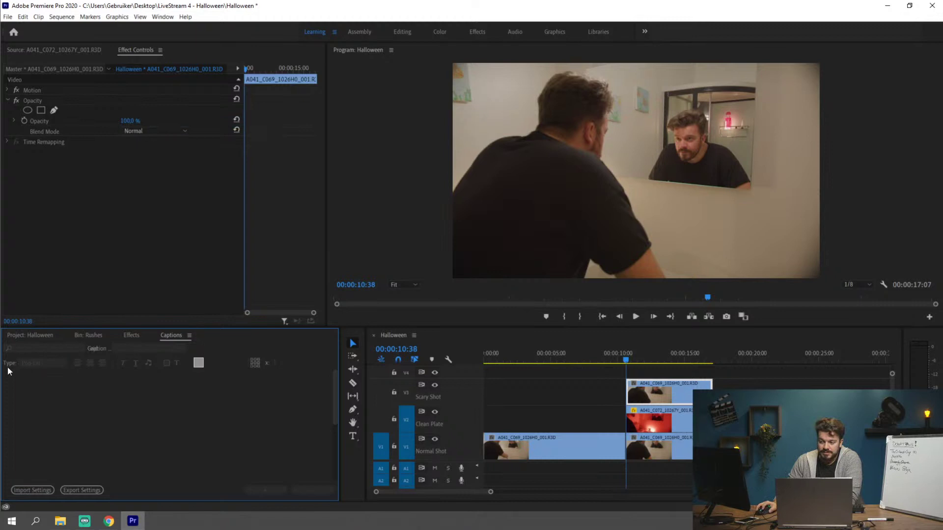
{"action": "left_click", "coordinate": [191, 335]}
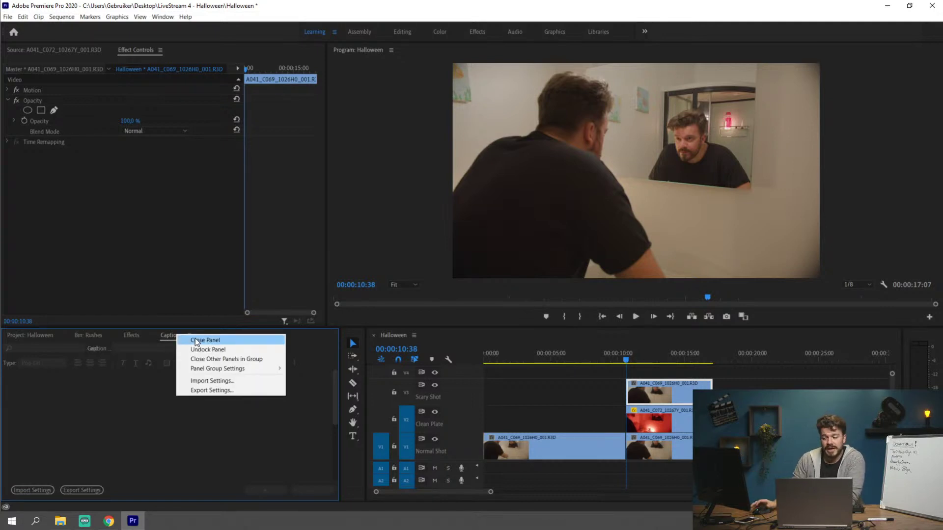
{"action": "left_click", "coordinate": [116, 366]}
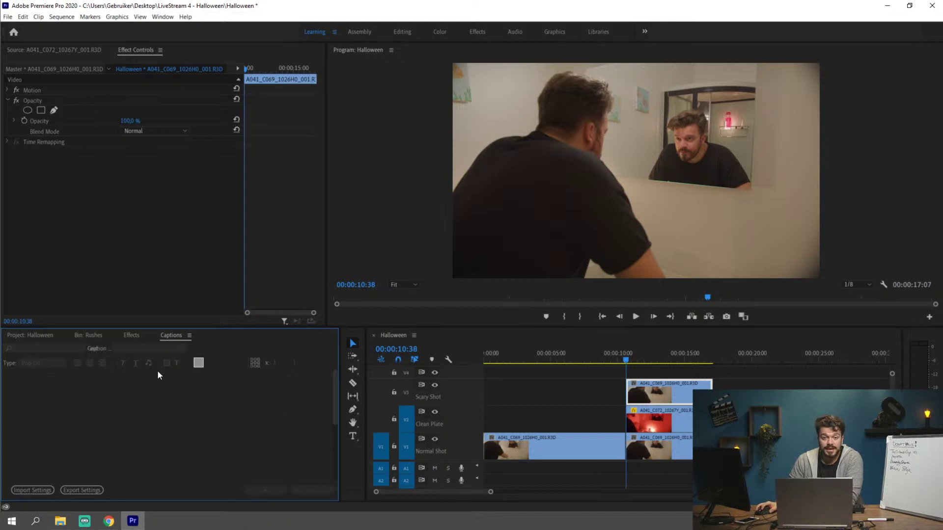
{"action": "right_click", "coordinate": [170, 337]}
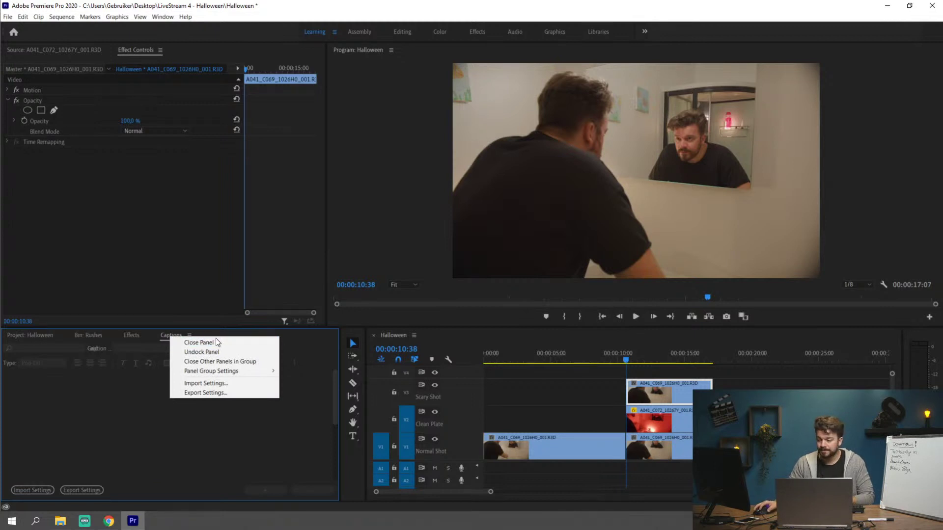
{"action": "left_click", "coordinate": [186, 343]}
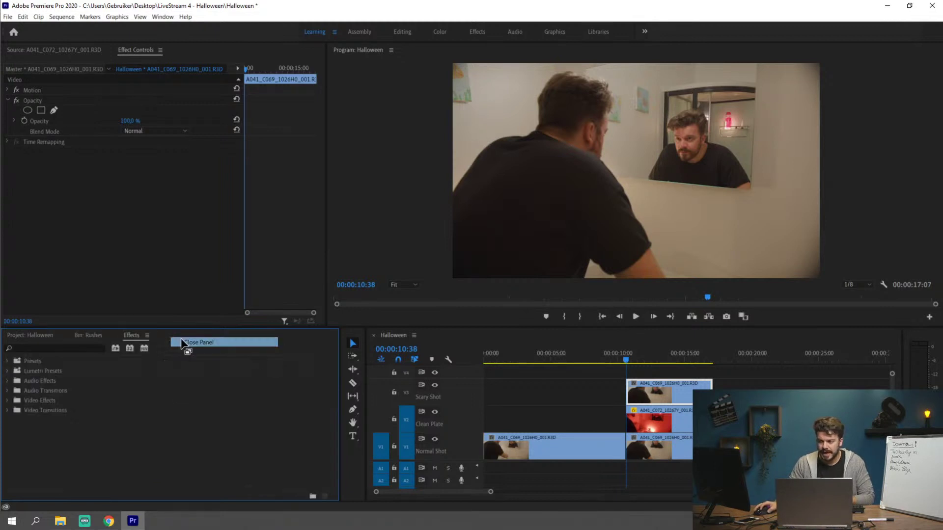
{"action": "left_click", "coordinate": [42, 336]}
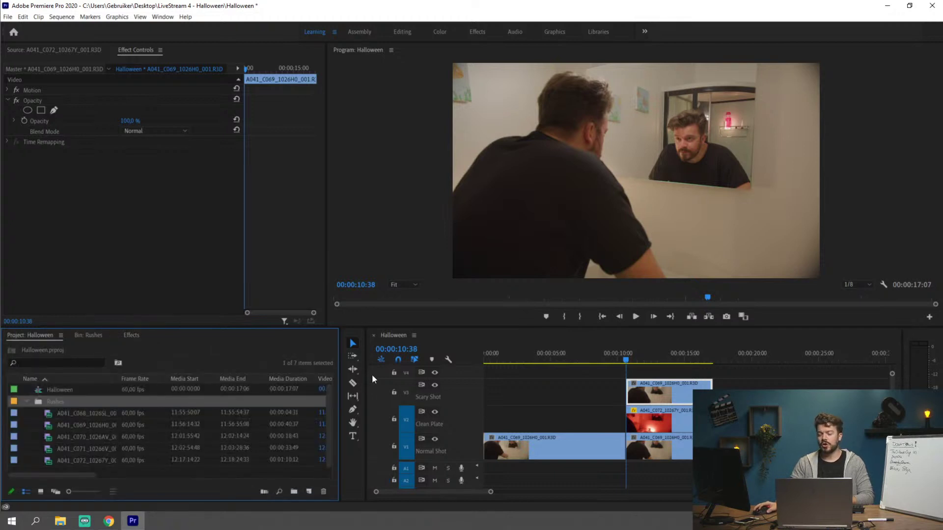
{"action": "left_click", "coordinate": [89, 335]}
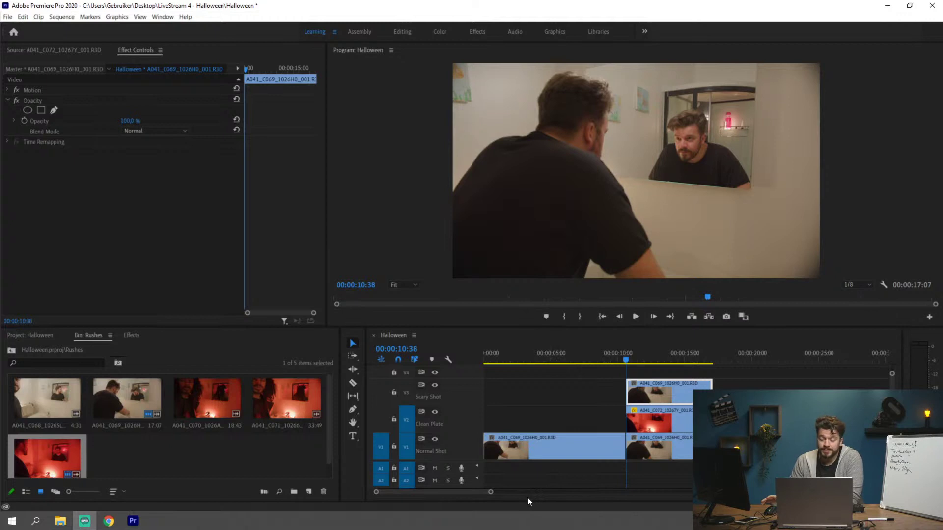
Review the transition and extend the start of the Scary Shot track's clip back to about 00:00:09:00.
{"action": "left_click", "coordinate": [583, 361]}
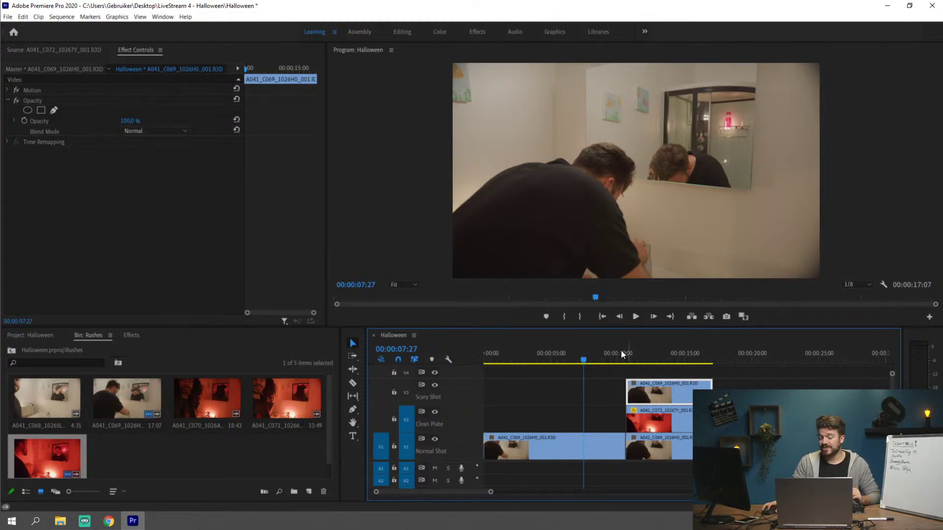
{"action": "left_click", "coordinate": [639, 353]}
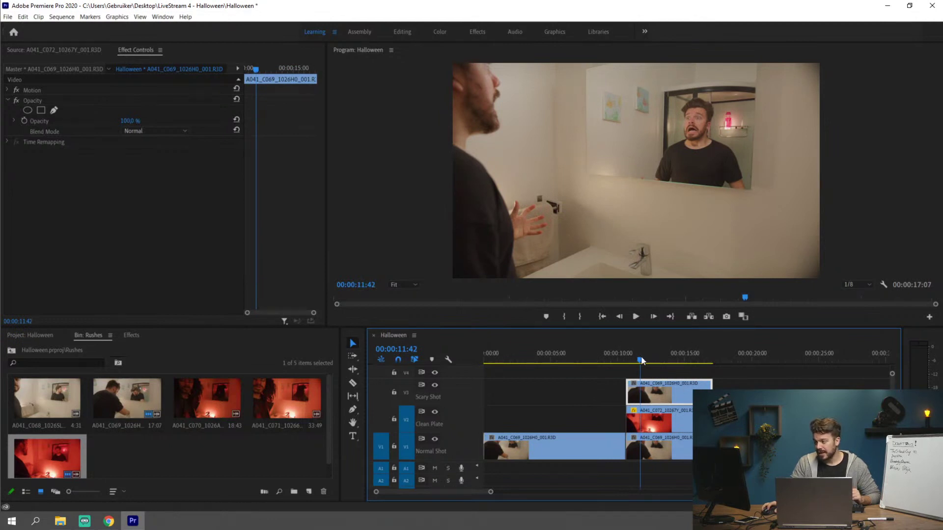
{"action": "left_click_drag", "start_coordinate": [642, 361], "coordinate": [625, 360]}
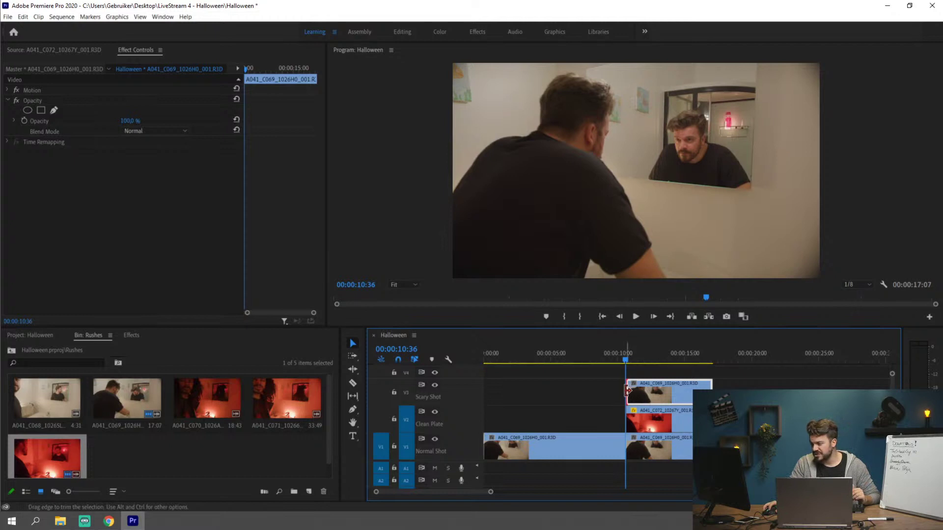
{"action": "left_click_drag", "start_coordinate": [628, 393], "coordinate": [605, 393]}
Split the Scary Shot track's clip at 00:00:11:05 and delete the section after the cut.
{"action": "left_click_drag", "start_coordinate": [624, 363], "coordinate": [633, 361]}
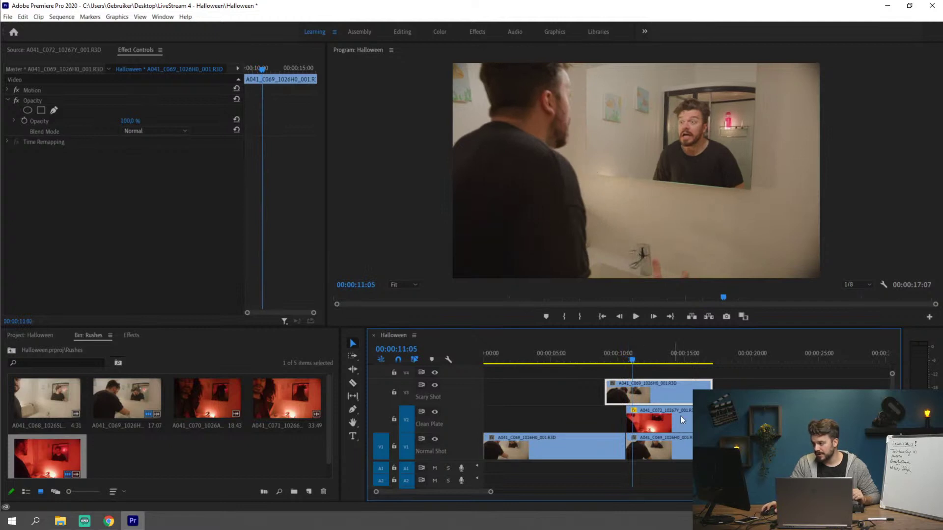
{"action": "key", "text": "ctrl+k"}
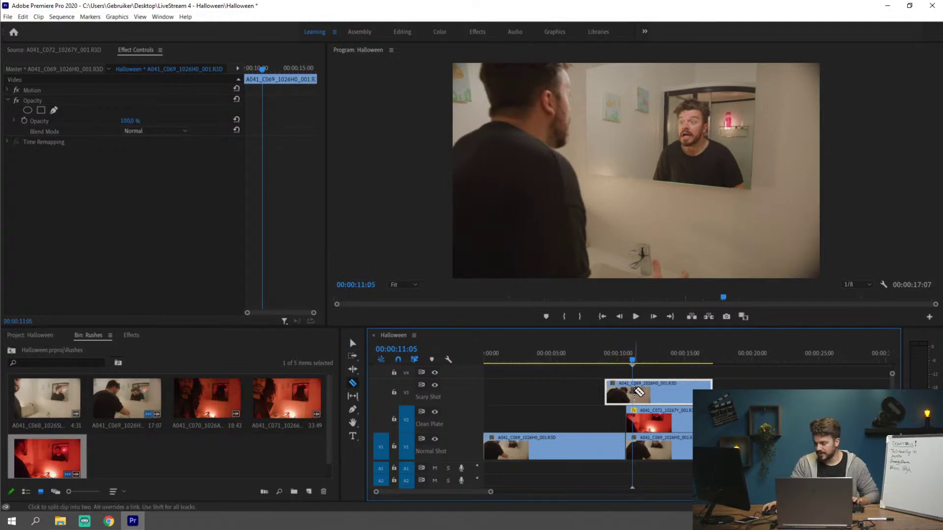
{"action": "left_click", "coordinate": [645, 404]}
{"action": "key", "text": "Delete"}
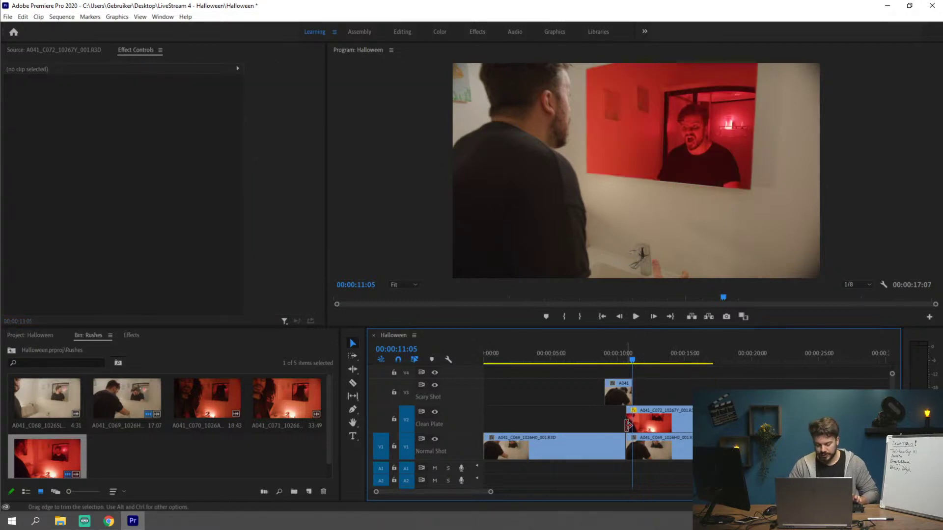
Trim the end of the Scary Shot track's clip to 00:00:10:59, just before the head clears the mirror.
{"action": "key", "text": "z"}
{"action": "left_click", "coordinate": [648, 393]}
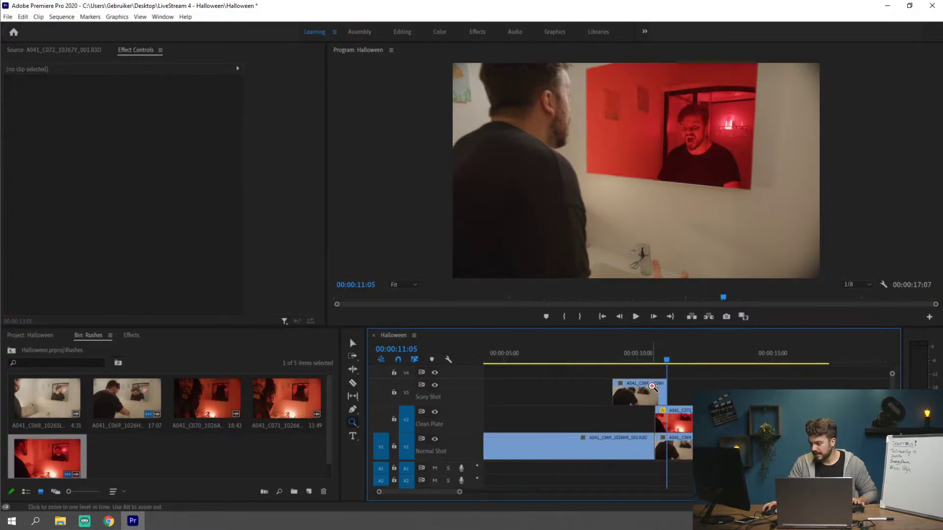
{"action": "left_click", "coordinate": [666, 388]}
{"action": "key", "text": "v"}
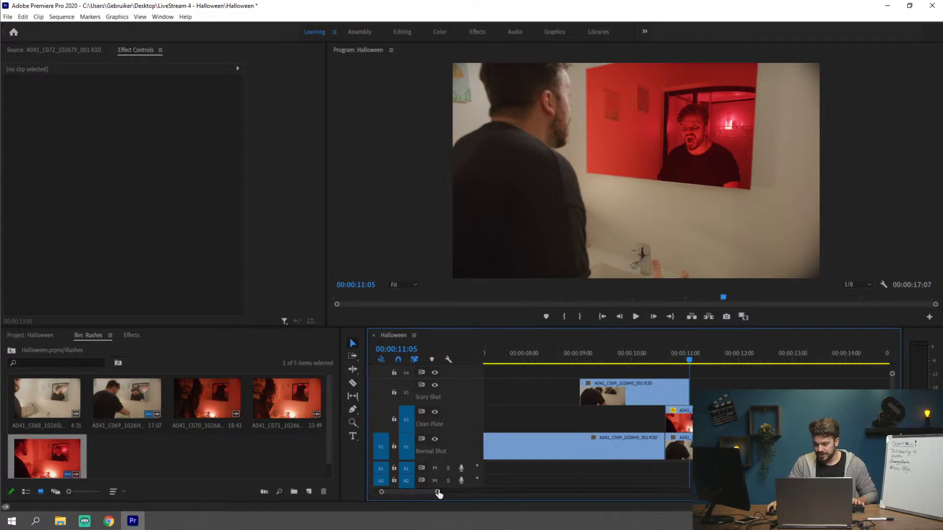
{"action": "left_click_drag", "start_coordinate": [438, 494], "coordinate": [425, 492]}
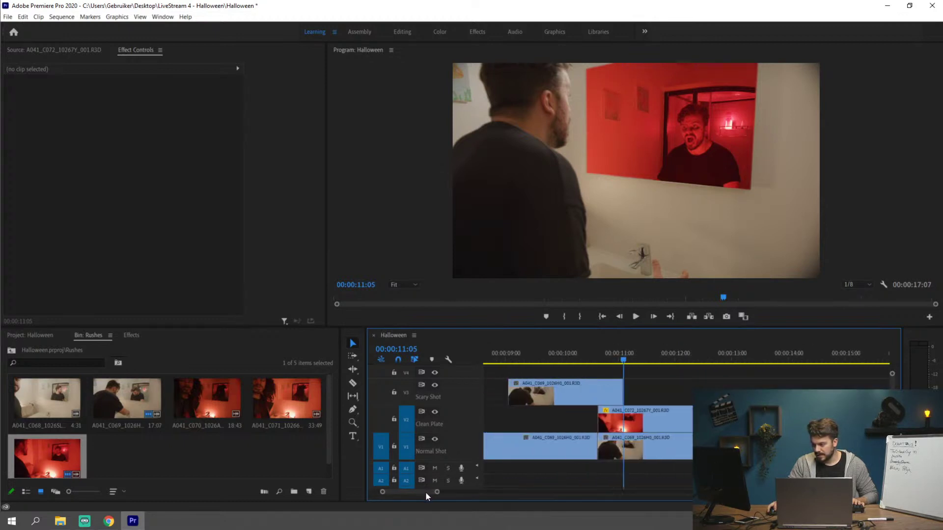
{"action": "left_click", "coordinate": [620, 361]}
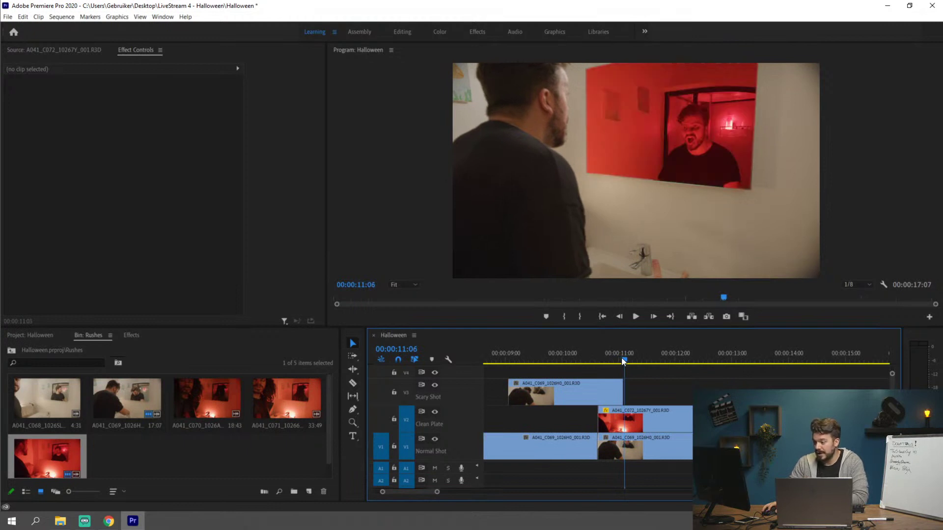
{"action": "left_click_drag", "start_coordinate": [621, 361], "coordinate": [618, 382]}
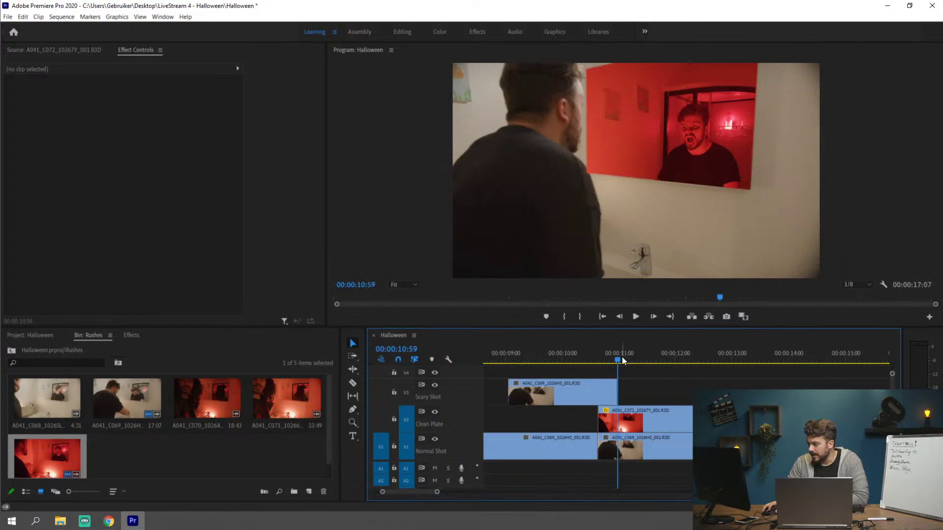
Start a freehand opacity mask on the Scary Shot track's clip at 00:00:10:39, where the red mirror clip begins.
{"action": "left_click_drag", "start_coordinate": [620, 361], "coordinate": [577, 350]}
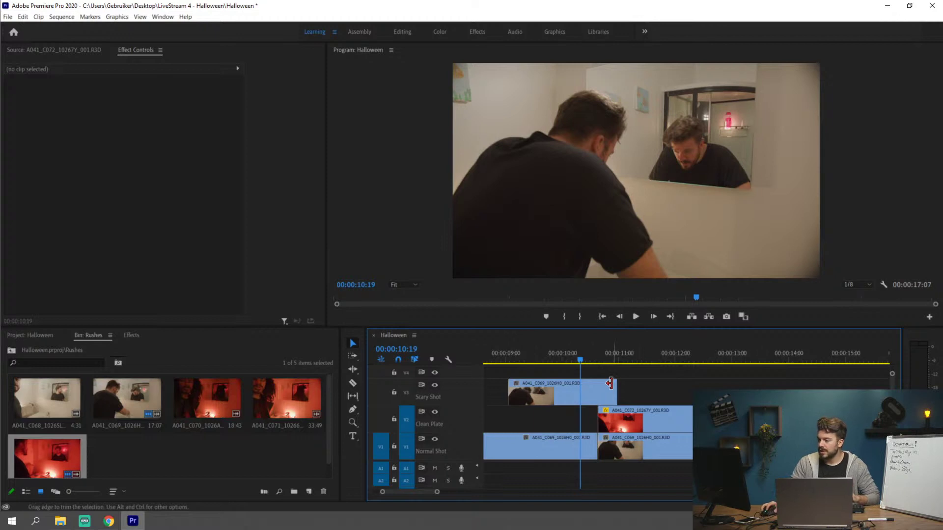
{"action": "left_click_drag", "start_coordinate": [579, 357], "coordinate": [609, 365]}
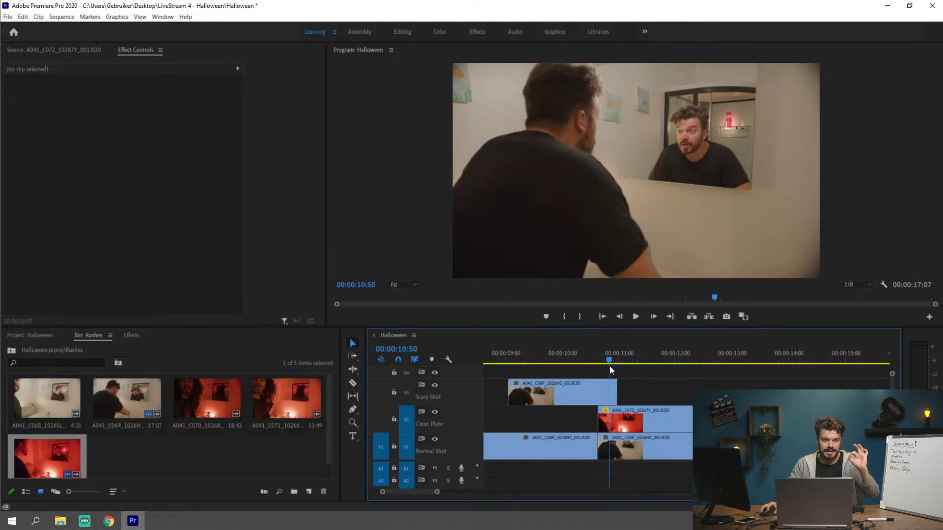
{"action": "key", "text": "Left"}
{"action": "mouse_move", "coordinate": [610, 365]}
{"action": "left_mouse_down"}
{"action": "mouse_move", "coordinate": [565, 364]}
{"action": "mouse_move", "coordinate": [599, 362]}
{"action": "left_mouse_up"}
{"action": "left_click", "coordinate": [584, 395]}
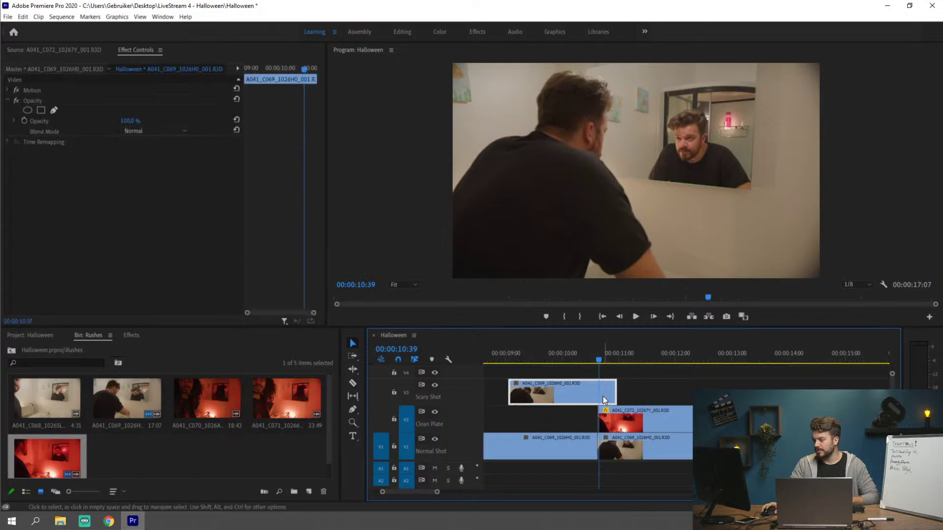
{"action": "left_click", "coordinate": [34, 100]}
{"action": "left_click", "coordinate": [55, 111]}
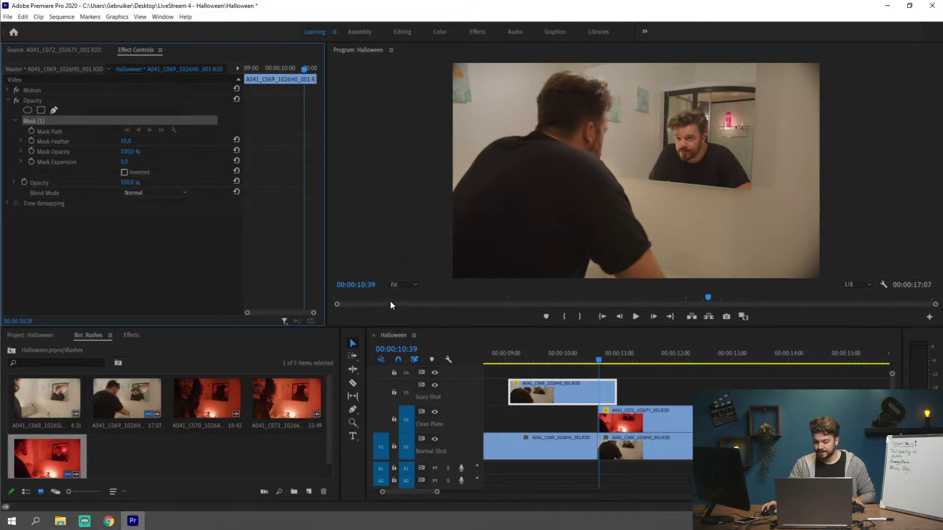
Set the program preview magnification to 150% and enlarge the preview area around the man's shoulder and the mirror's lower edge.
{"action": "left_click", "coordinate": [406, 285]}
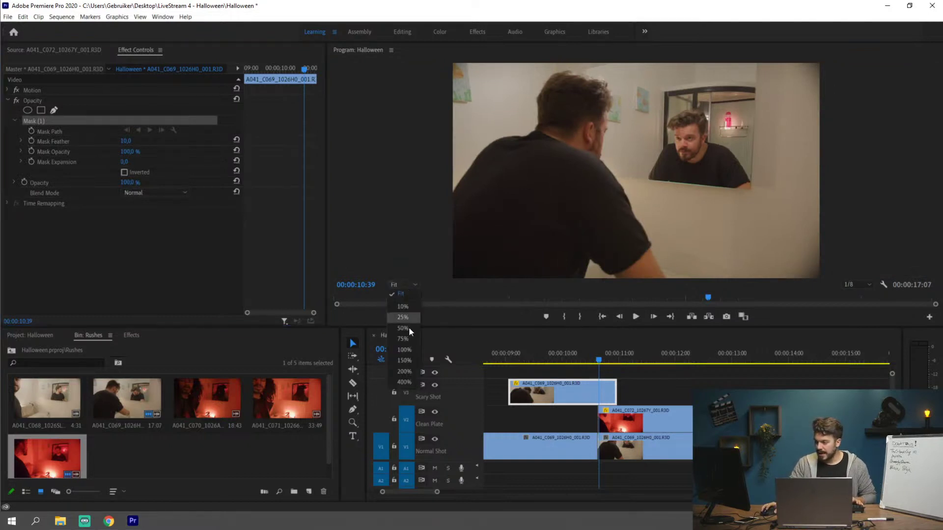
{"action": "left_click", "coordinate": [411, 372]}
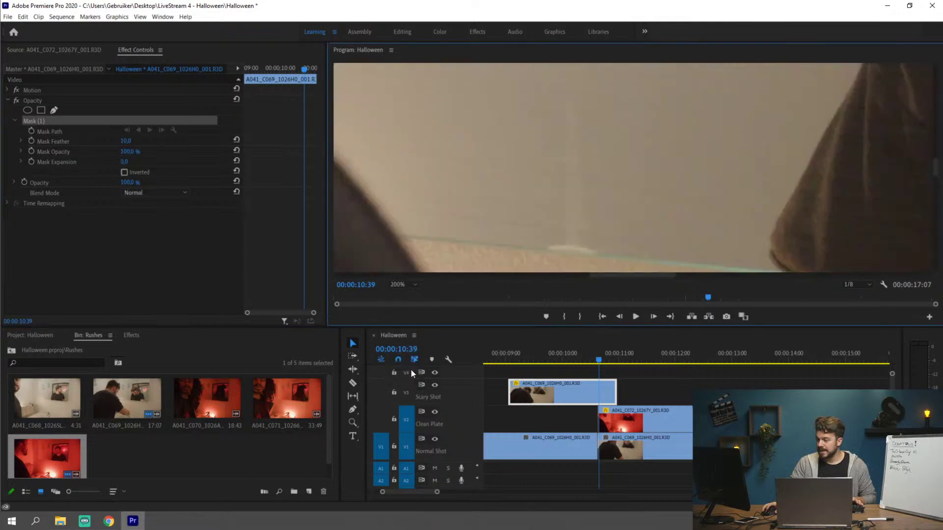
{"action": "left_click", "coordinate": [404, 283]}
{"action": "left_click", "coordinate": [406, 363]}
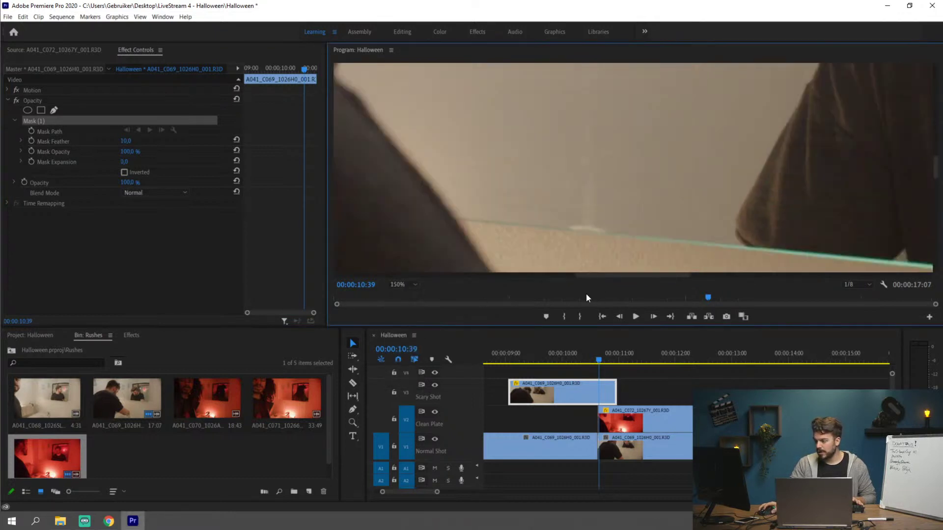
{"action": "left_click_drag", "start_coordinate": [589, 275], "coordinate": [556, 278]}
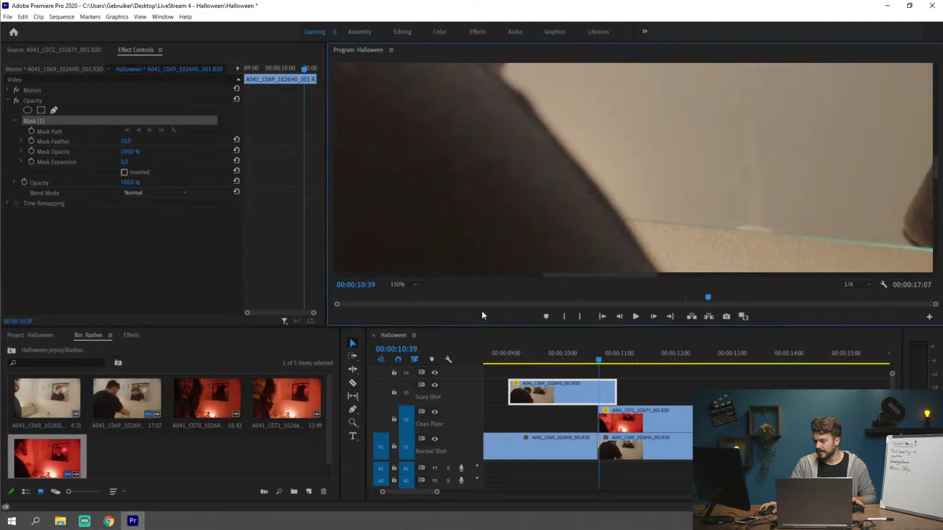
{"action": "left_click_drag", "start_coordinate": [473, 327], "coordinate": [472, 359]}
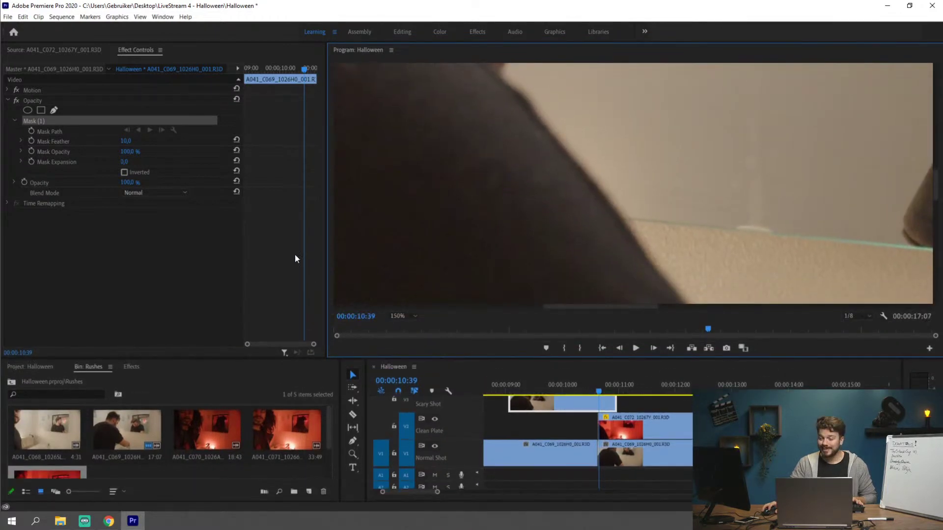
{"action": "left_click_drag", "start_coordinate": [326, 261], "coordinate": [264, 271]}
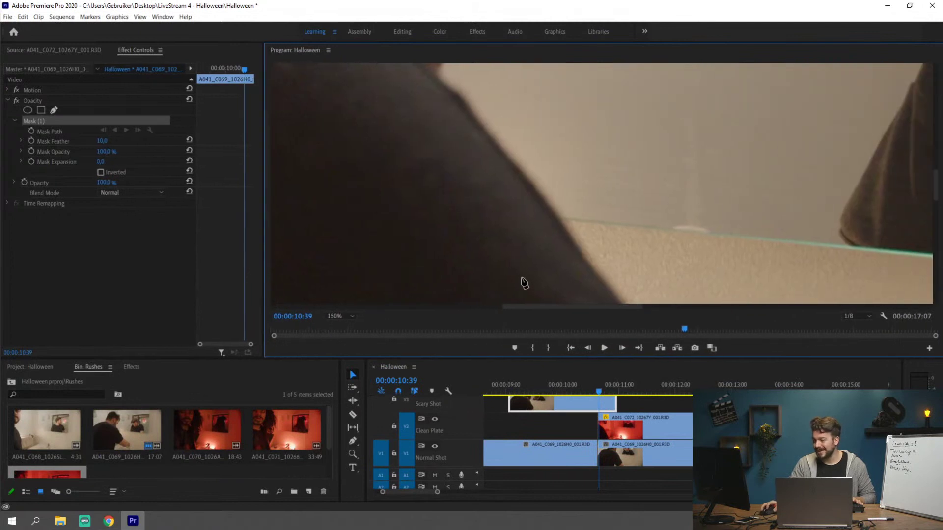
Trace the mask path from where the mirror's lower edge meets the man's shoulder, up along the shoulder to his chin.
{"action": "left_click", "coordinate": [558, 218]}
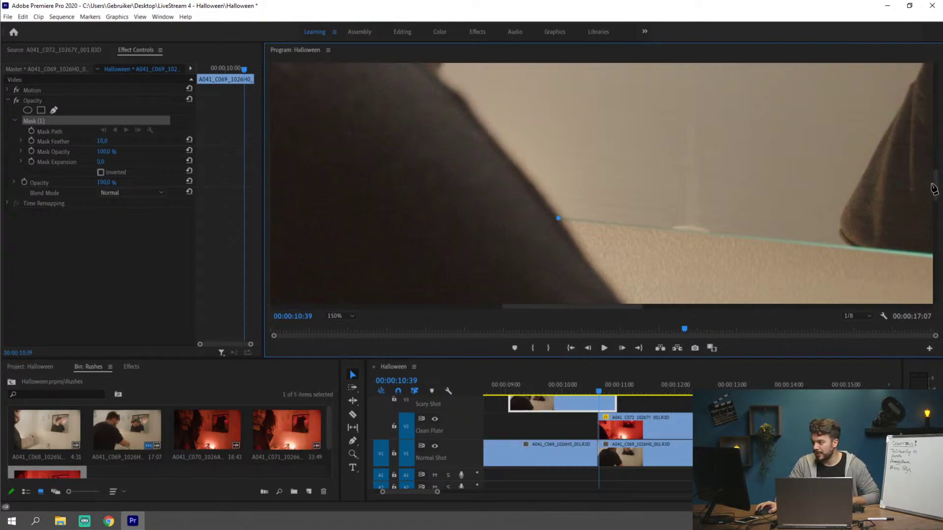
{"action": "mouse_move", "coordinate": [933, 188]}
{"action": "left_mouse_down"}
{"action": "mouse_move", "coordinate": [933, 170]}
{"action": "mouse_move", "coordinate": [932, 184]}
{"action": "left_mouse_up"}
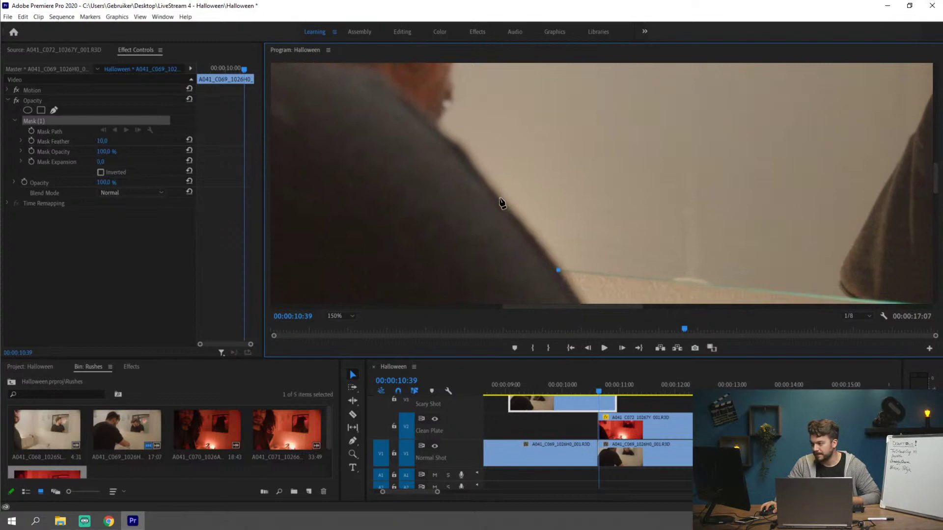
{"action": "left_click", "coordinate": [500, 198]}
{"action": "left_click", "coordinate": [493, 191]}
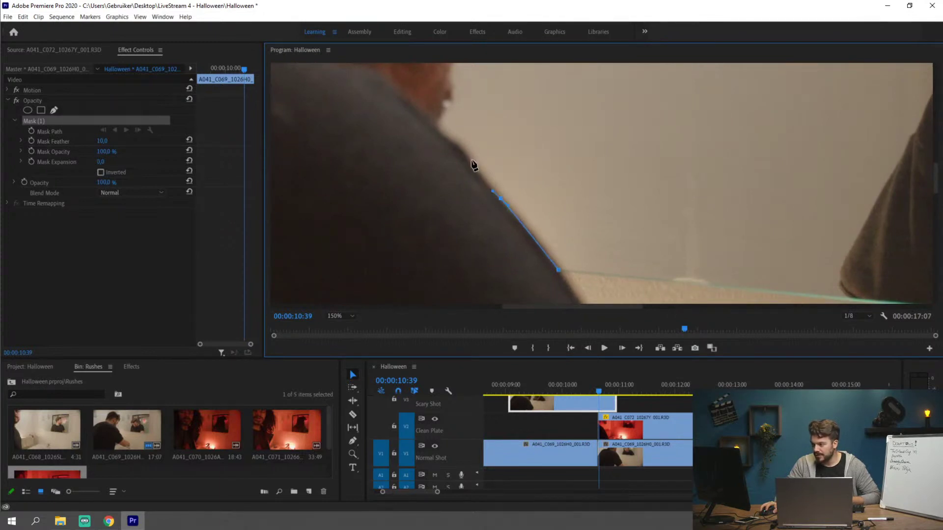
{"action": "left_click", "coordinate": [447, 141]}
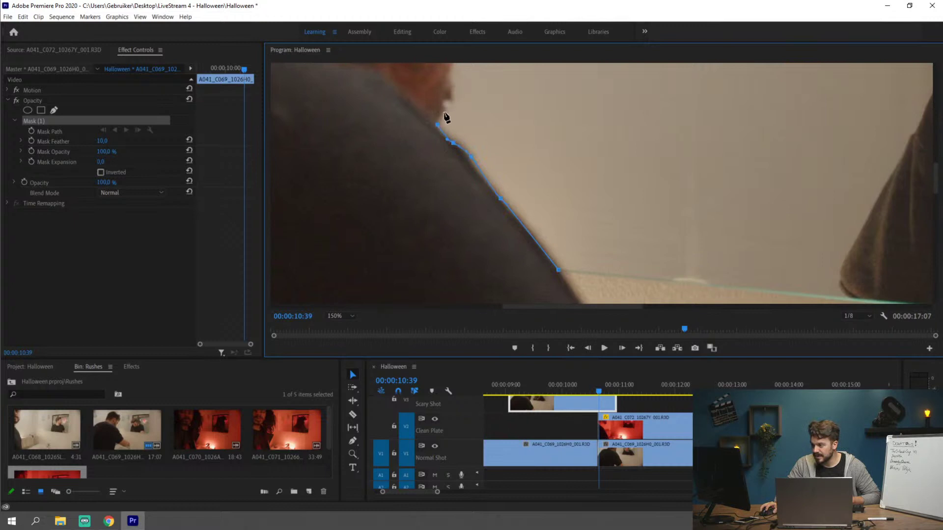
{"action": "left_click", "coordinate": [449, 110]}
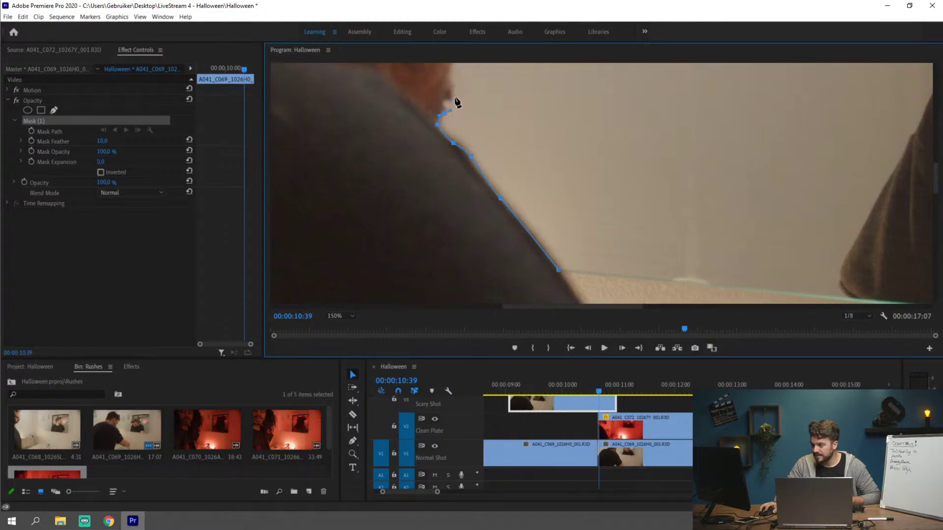
{"action": "left_click", "coordinate": [449, 81]}
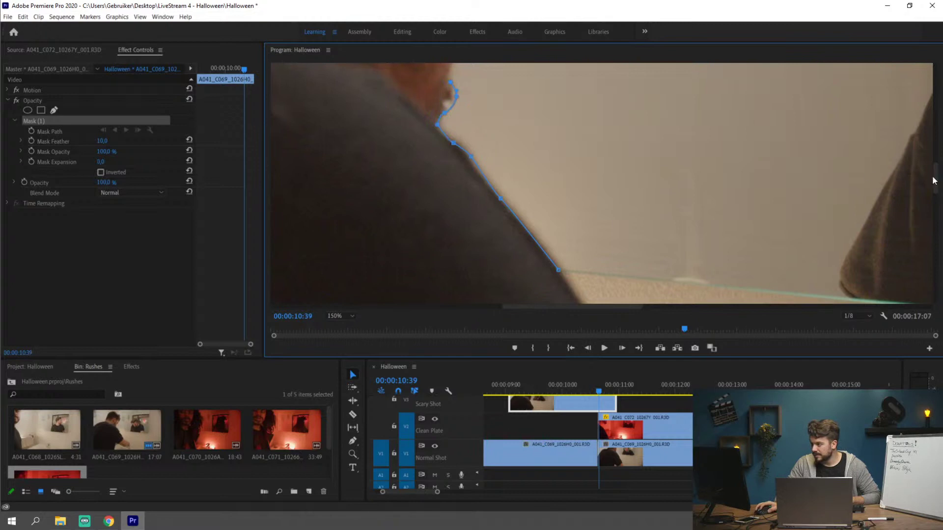
Continue the mask path up the man's jaw and cheek to just below his eye, undoing the misplaced point.
{"action": "left_click_drag", "start_coordinate": [935, 174], "coordinate": [935, 156]}
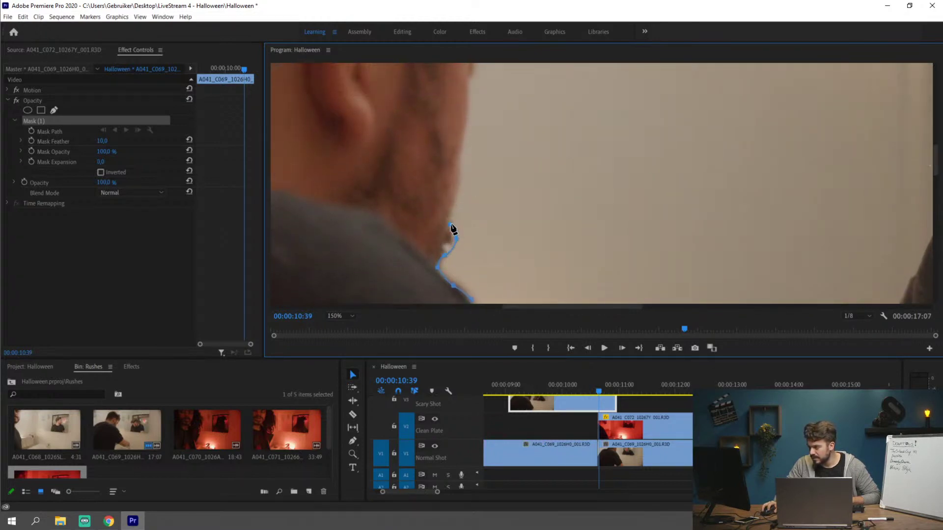
{"action": "left_click", "coordinate": [457, 193]}
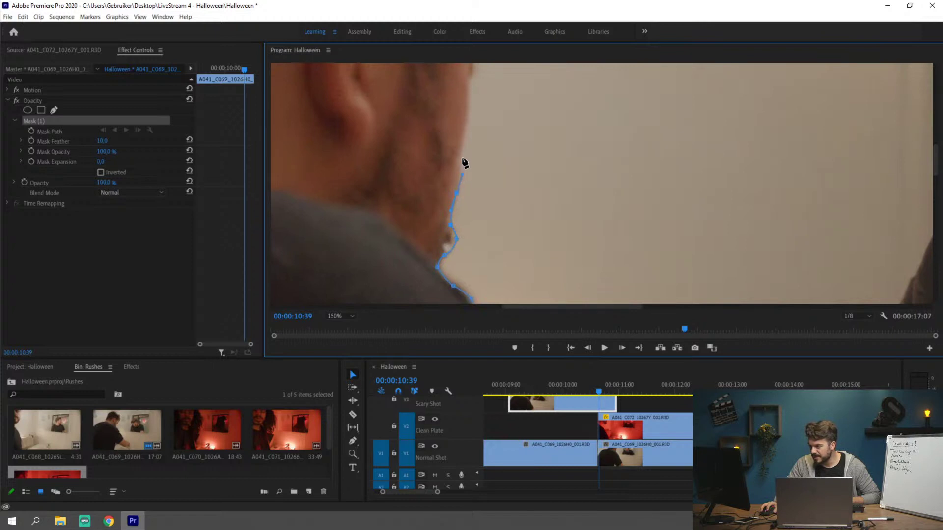
{"action": "left_click", "coordinate": [469, 104]}
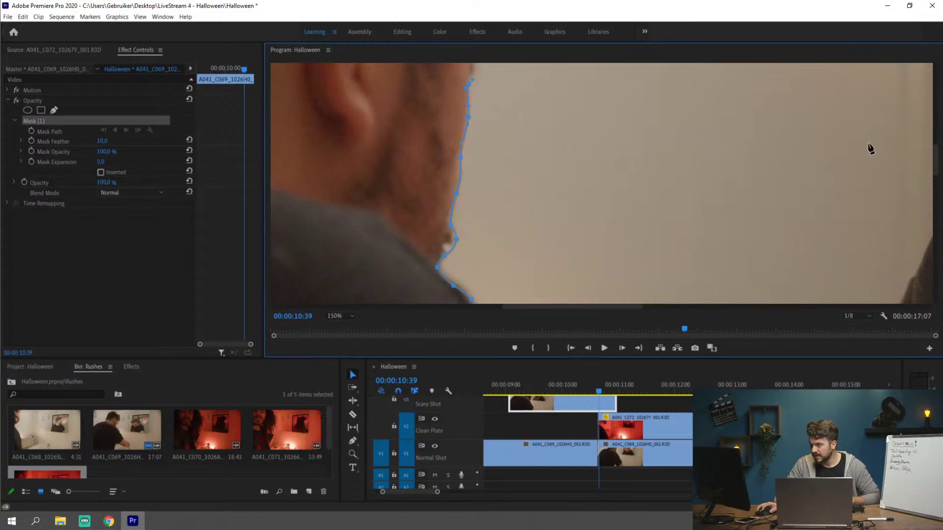
{"action": "left_click_drag", "start_coordinate": [937, 161], "coordinate": [927, 140]}
{"action": "left_click", "coordinate": [477, 238]}
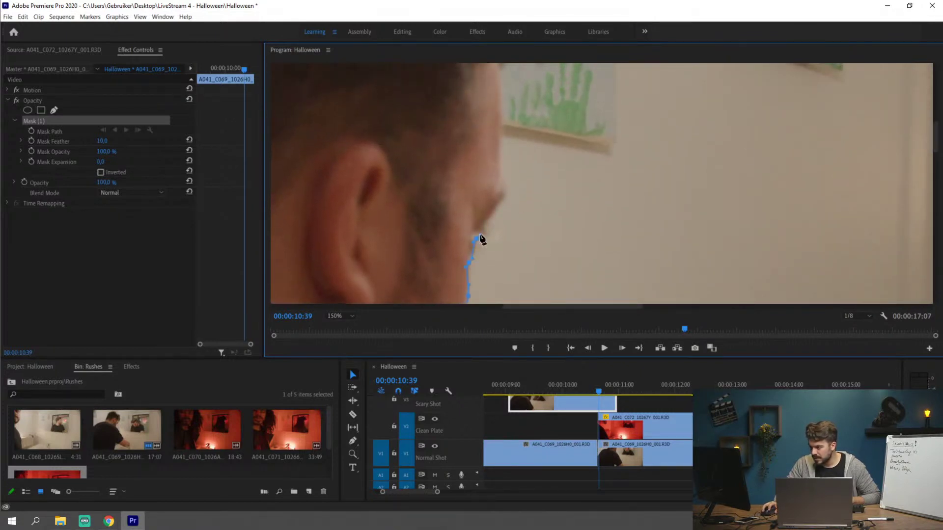
{"action": "left_click", "coordinate": [489, 237]}
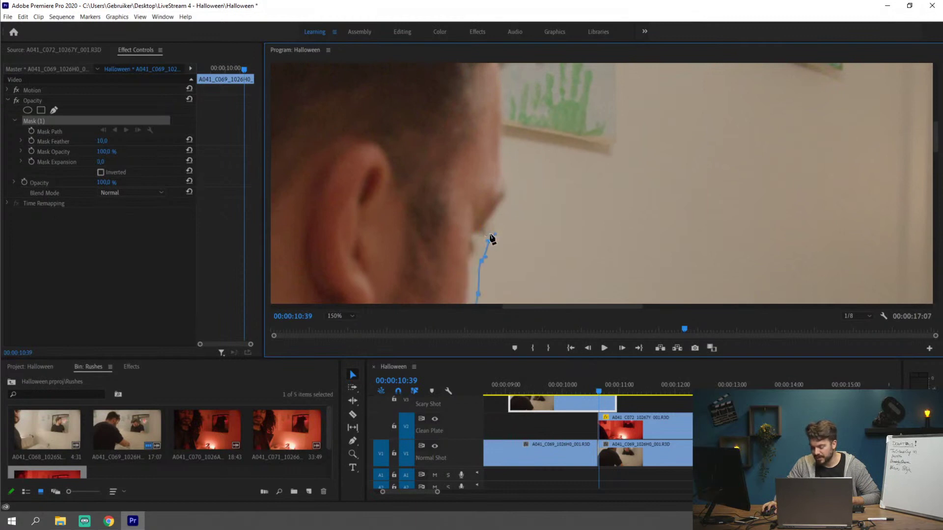
{"action": "key", "text": "ctrl+z"}
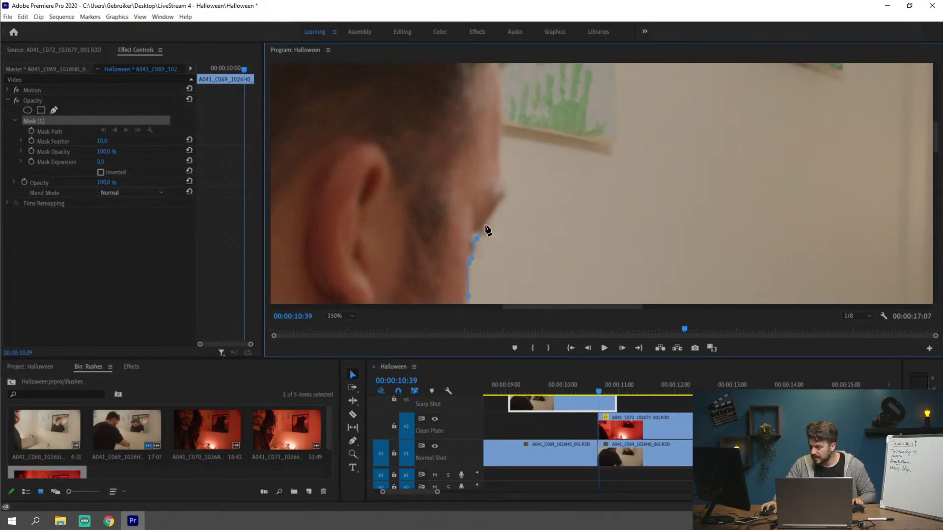
Continue the mask path around the man's brow and up along the edge of his forehead.
{"action": "left_click", "coordinate": [504, 197]}
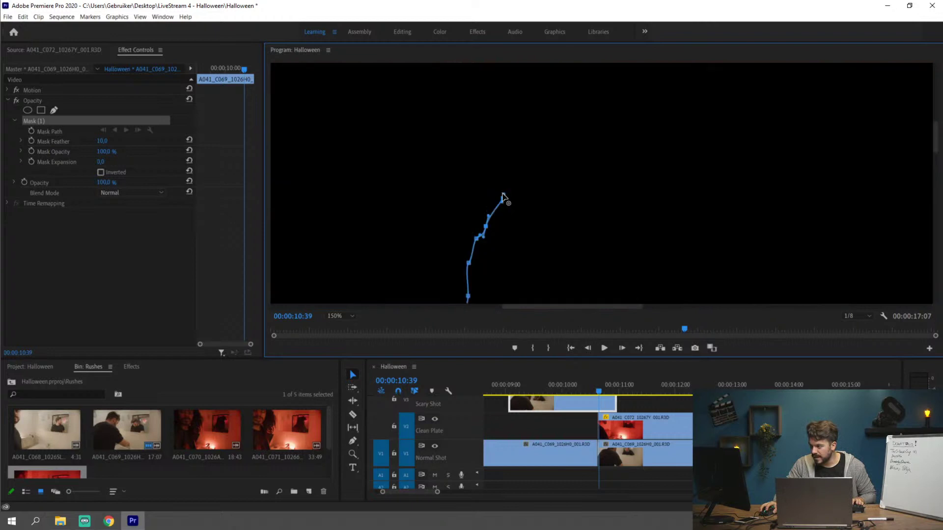
{"action": "left_click", "coordinate": [503, 175]}
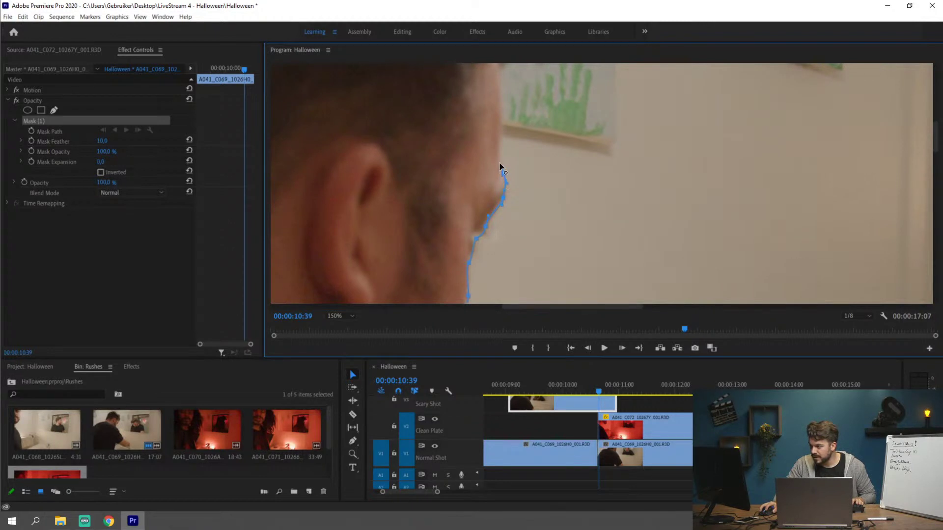
{"action": "left_click", "coordinate": [500, 153]}
{"action": "left_click", "coordinate": [502, 141]}
{"action": "left_click", "coordinate": [502, 98]}
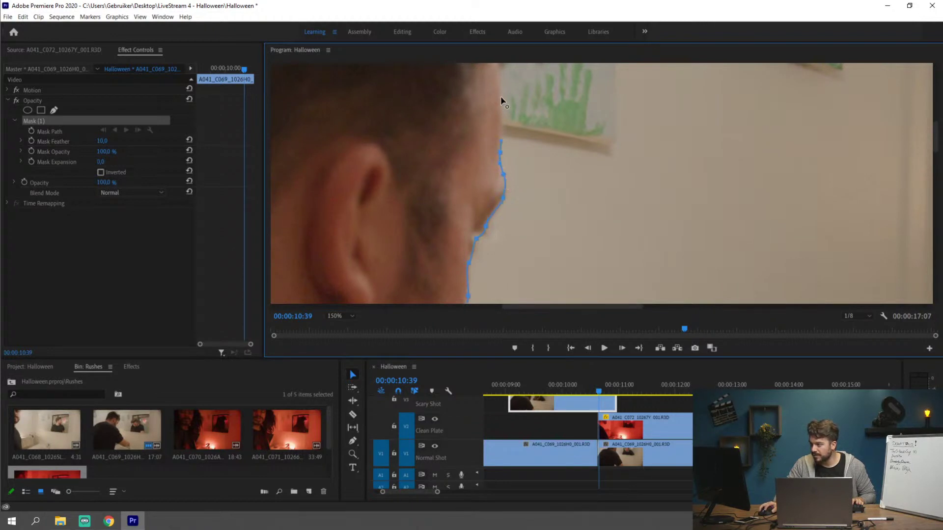
{"action": "left_click", "coordinate": [501, 90]}
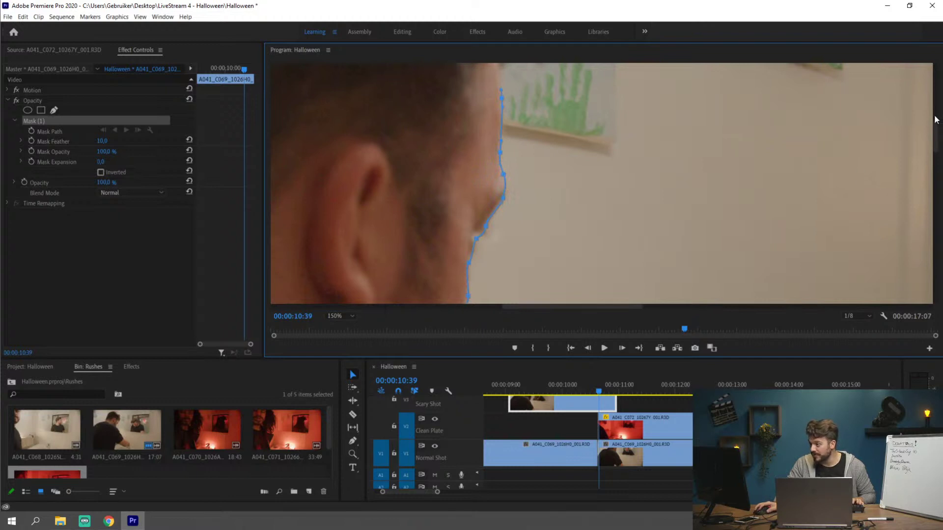
Continue the mask path from the man's forehead up along the front edge of his hair.
{"action": "scroll", "coordinate": [936, 129], "scroll_direction": "up", "scroll_amount": 3}
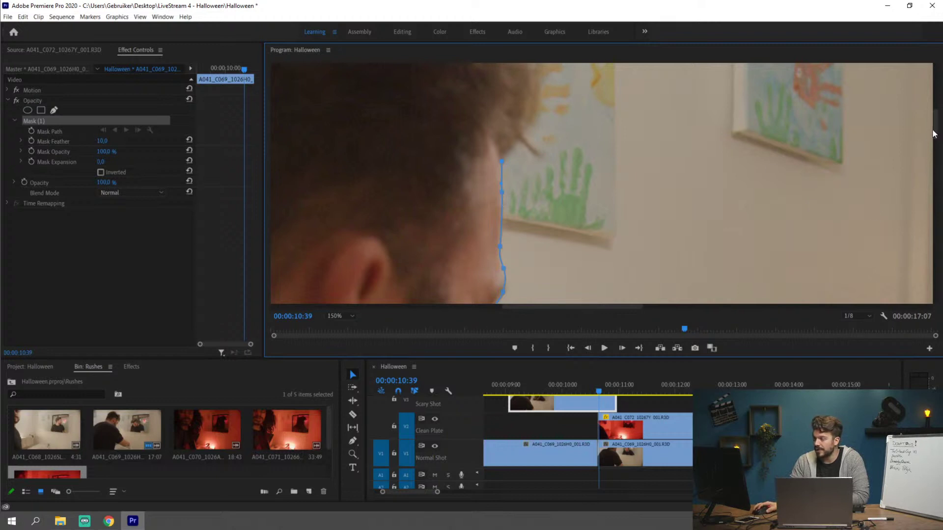
{"action": "left_click_drag", "start_coordinate": [932, 135], "coordinate": [932, 112]}
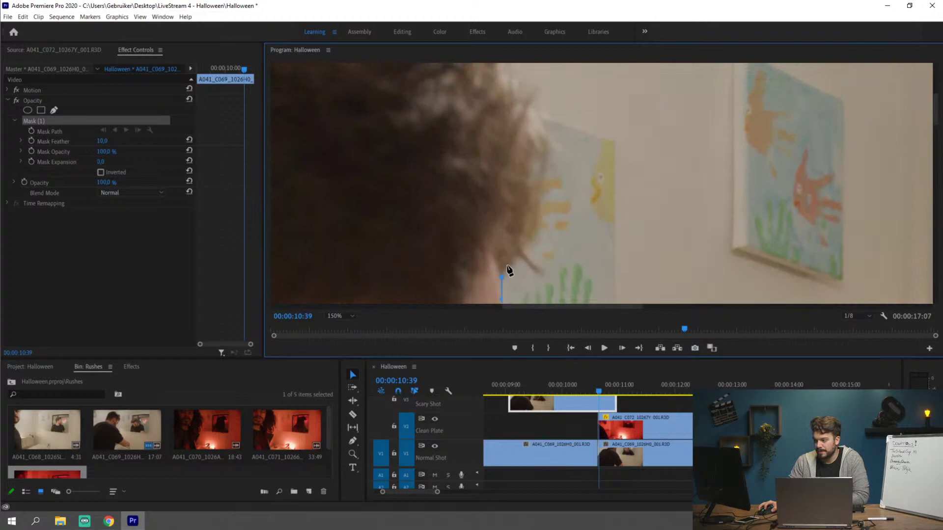
{"action": "left_click", "coordinate": [518, 255]}
{"action": "left_click", "coordinate": [523, 232]}
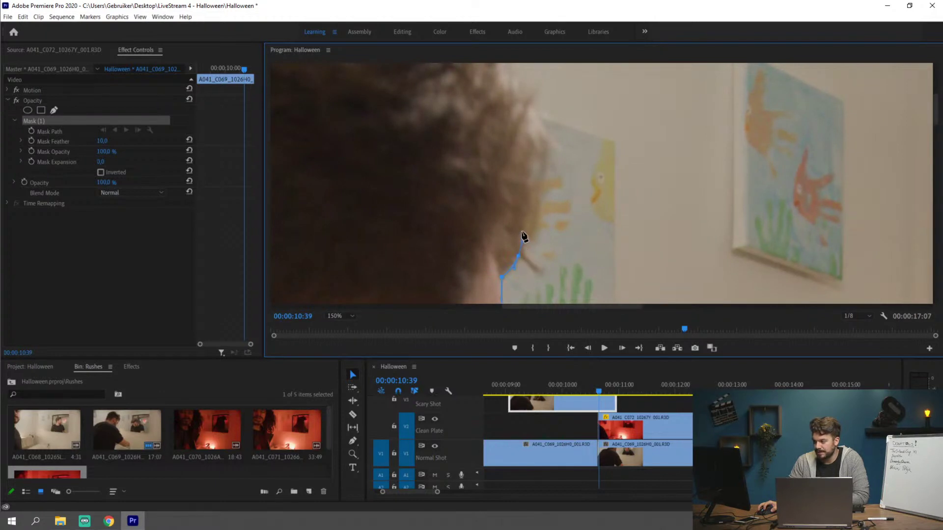
{"action": "left_click", "coordinate": [526, 217]}
{"action": "left_click", "coordinate": [530, 200]}
{"action": "left_click", "coordinate": [530, 190]}
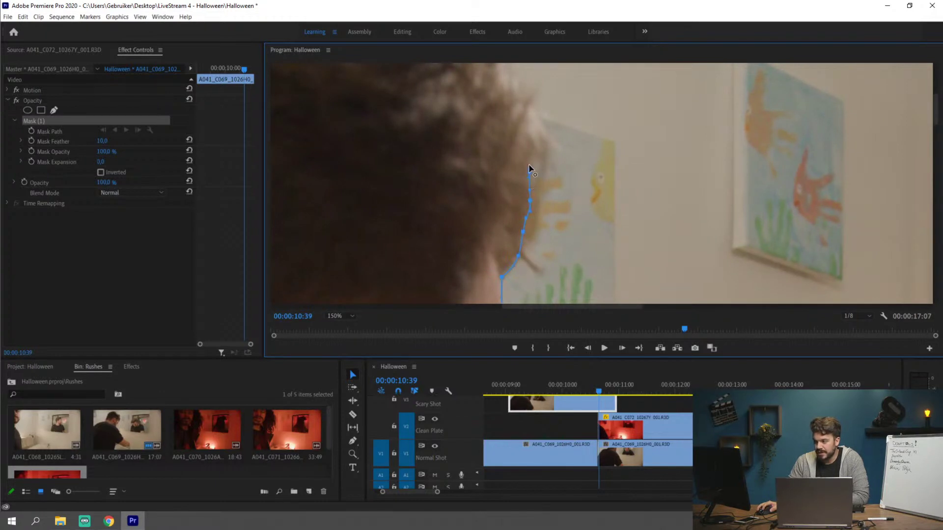
{"action": "left_click", "coordinate": [531, 142]}
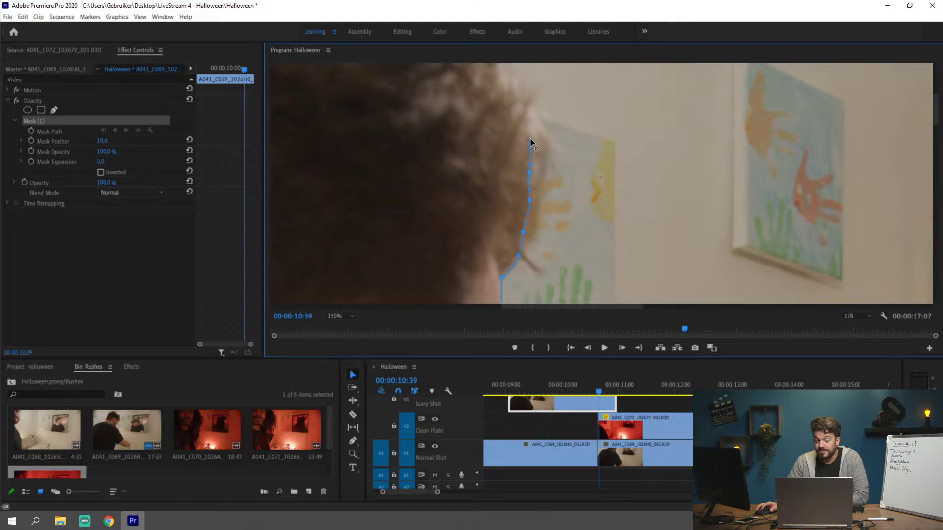
{"action": "left_click", "coordinate": [531, 104]}
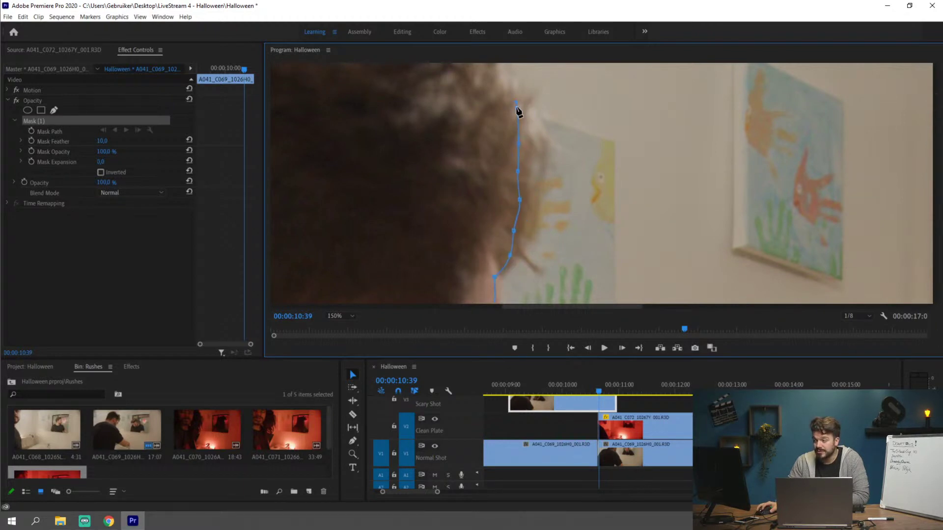
{"action": "left_click", "coordinate": [514, 115]}
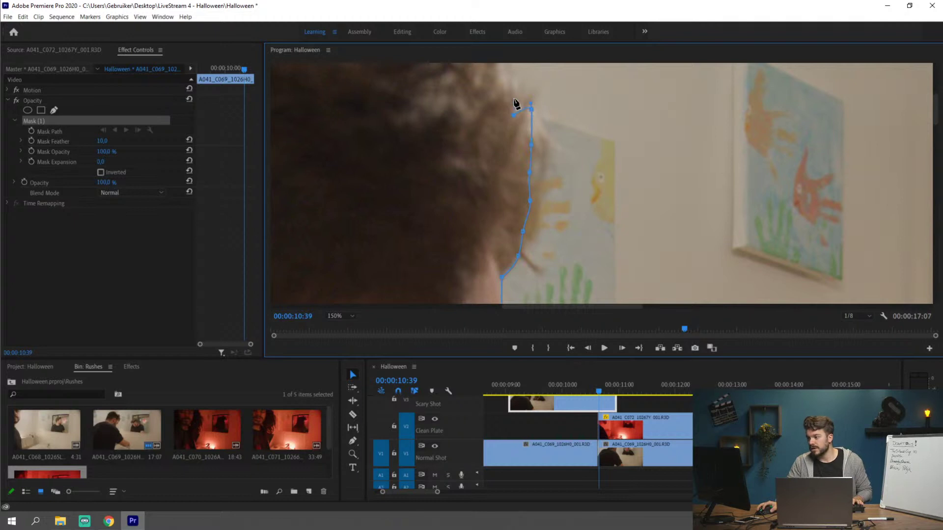
{"action": "left_click", "coordinate": [511, 91]}
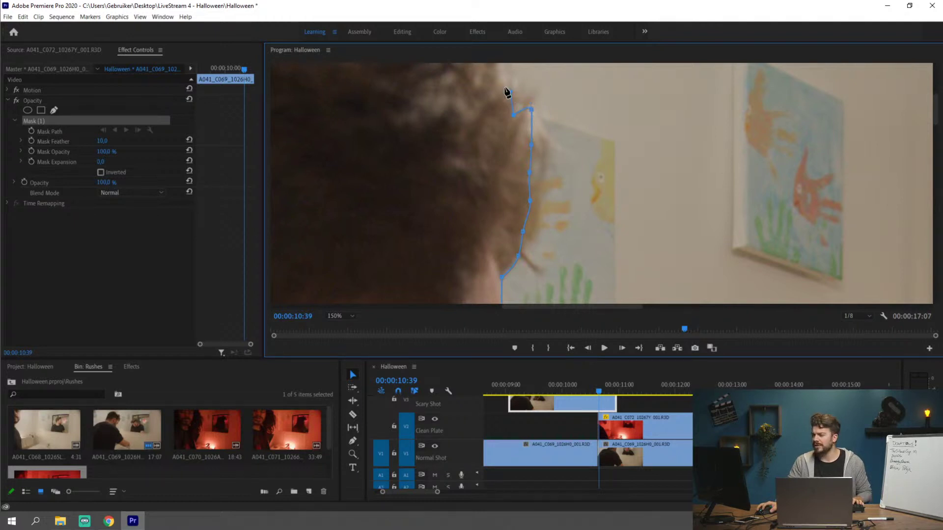
{"action": "left_click", "coordinate": [495, 73]}
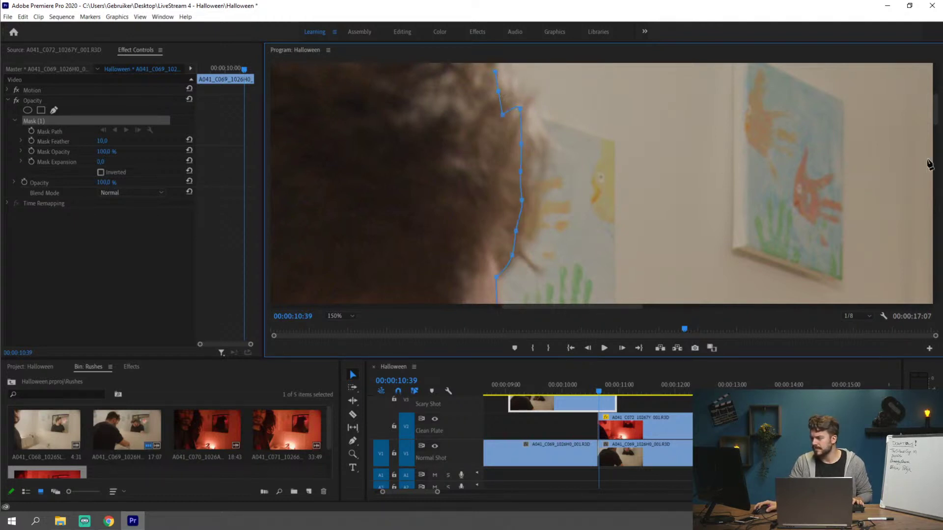
{"action": "key", "text": "ctrl+z"}
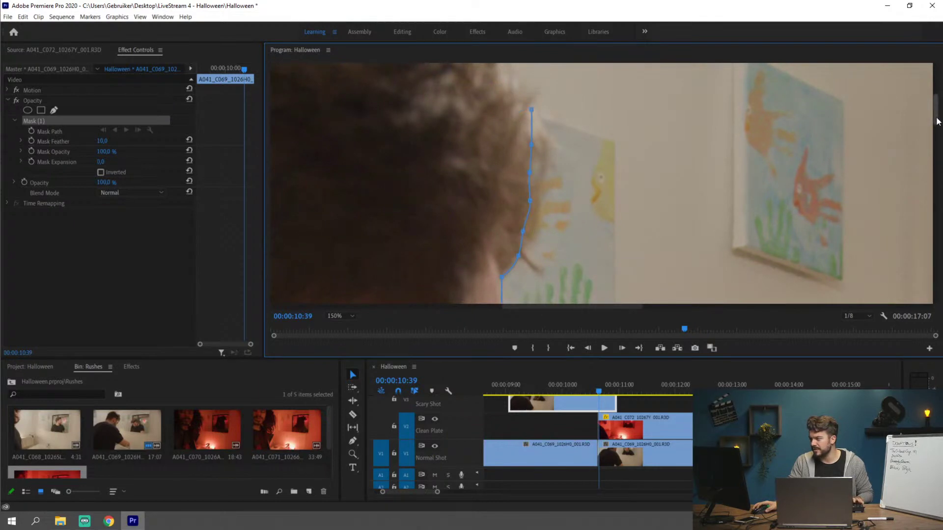
Continue the mask path with curved points from the front of the hair across the top of the man's head.
{"action": "scroll", "coordinate": [576, 145], "scroll_direction": "up", "scroll_amount": 5}
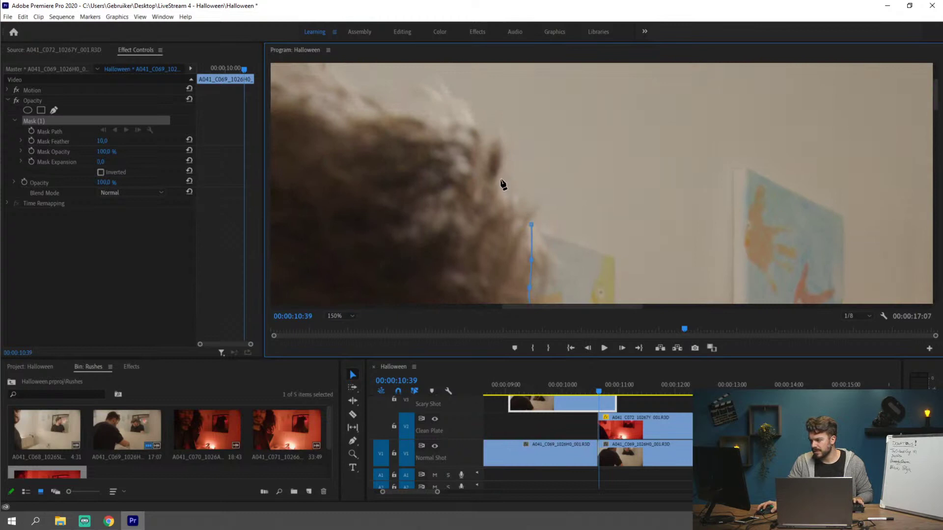
{"action": "left_click_drag", "start_coordinate": [501, 180], "coordinate": [315, 105]}
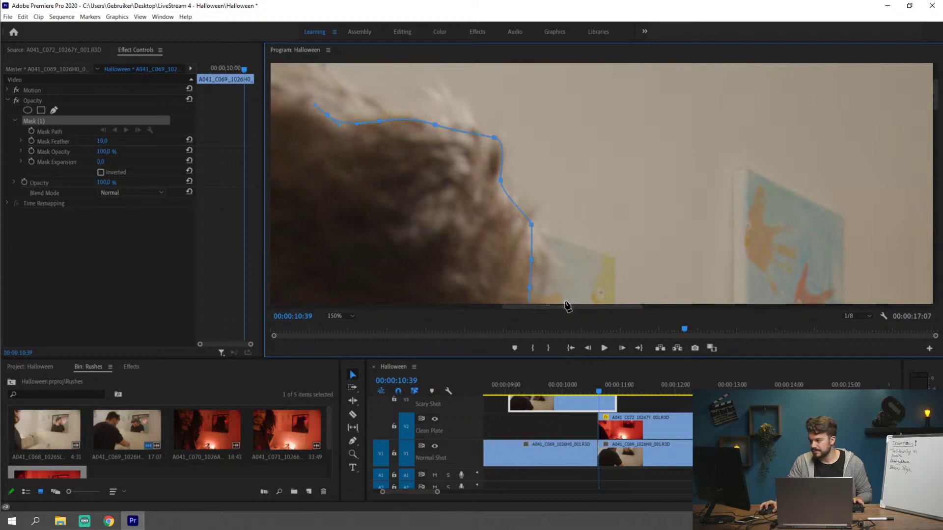
{"action": "left_click_drag", "start_coordinate": [561, 305], "coordinate": [520, 307]}
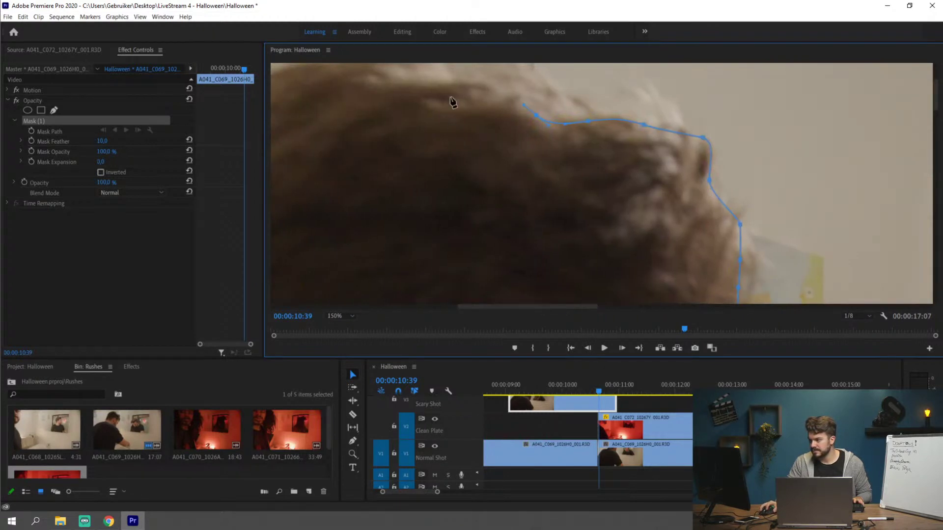
{"action": "left_click_drag", "start_coordinate": [462, 78], "coordinate": [390, 72]}
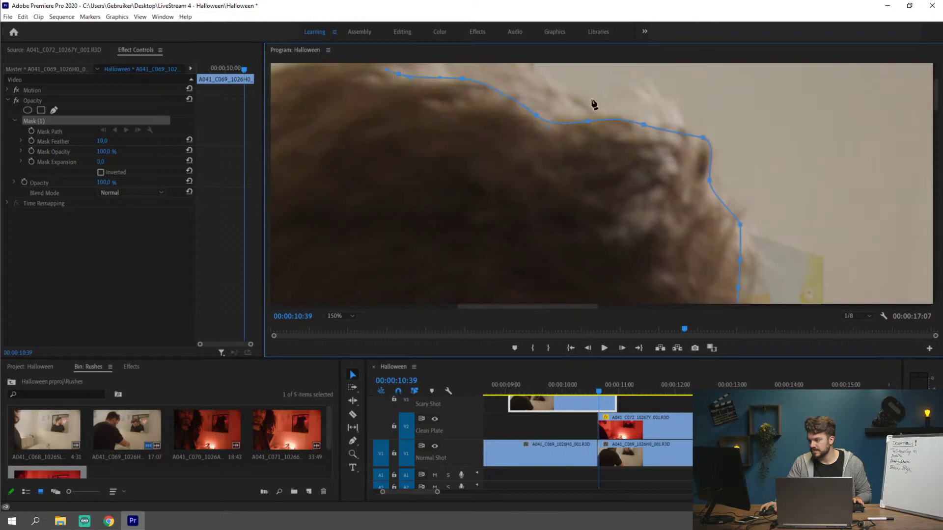
{"action": "left_click_drag", "start_coordinate": [936, 94], "coordinate": [934, 84]}
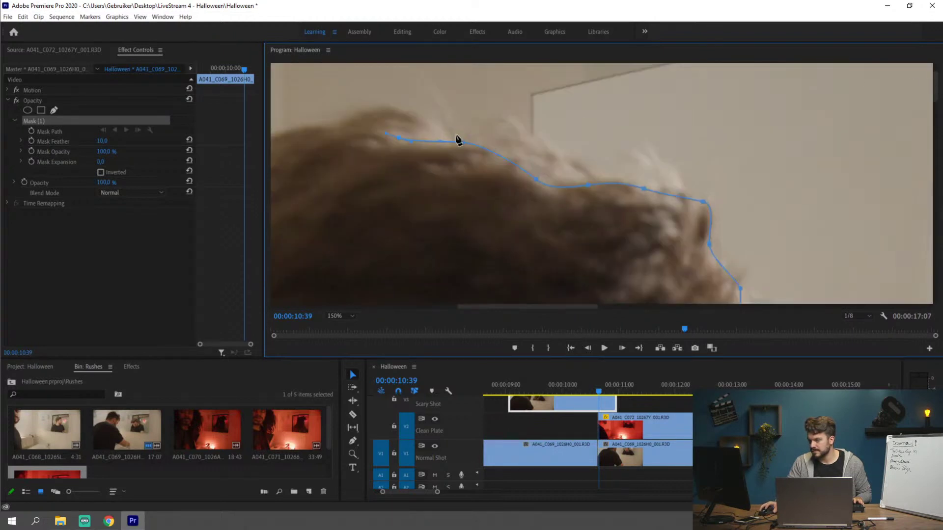
{"action": "left_click_drag", "start_coordinate": [353, 123], "coordinate": [326, 123]}
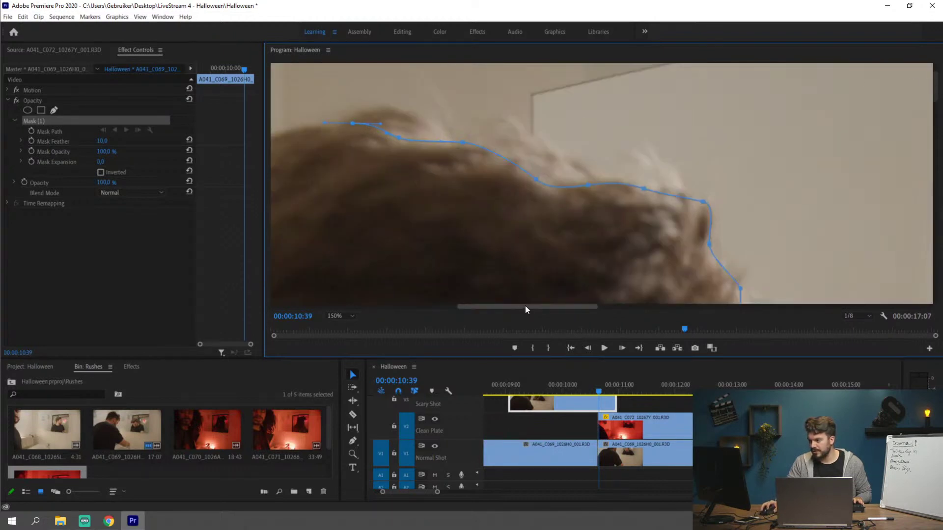
Continue the mask path around the crown and down the upper back of the man's head.
{"action": "left_click_drag", "start_coordinate": [526, 307], "coordinate": [459, 307]}
{"action": "left_click_drag", "start_coordinate": [569, 144], "coordinate": [549, 157]}
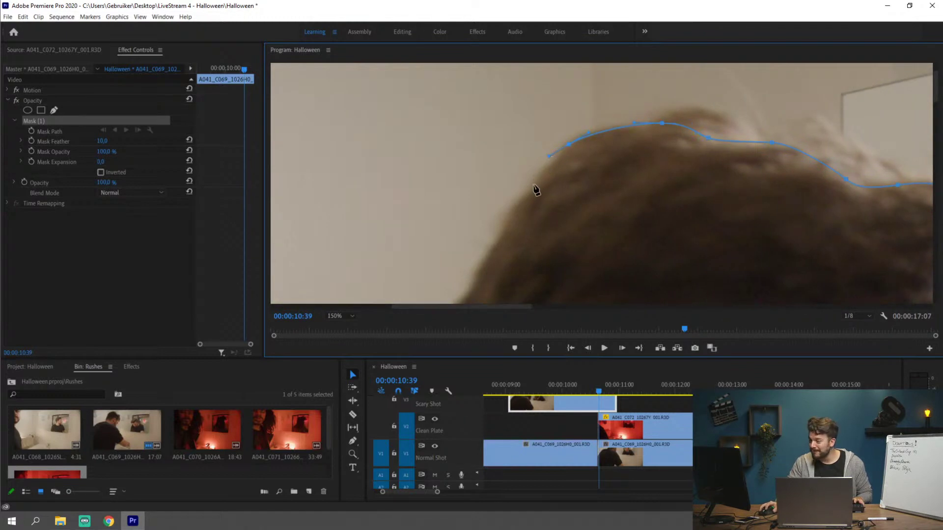
{"action": "left_click_drag", "start_coordinate": [528, 191], "coordinate": [515, 212]}
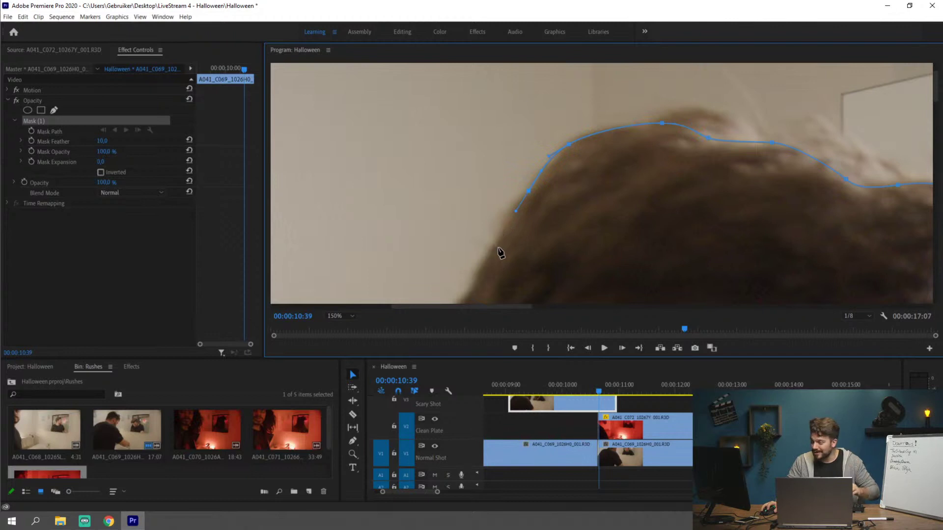
{"action": "left_click_drag", "start_coordinate": [489, 251], "coordinate": [480, 259]}
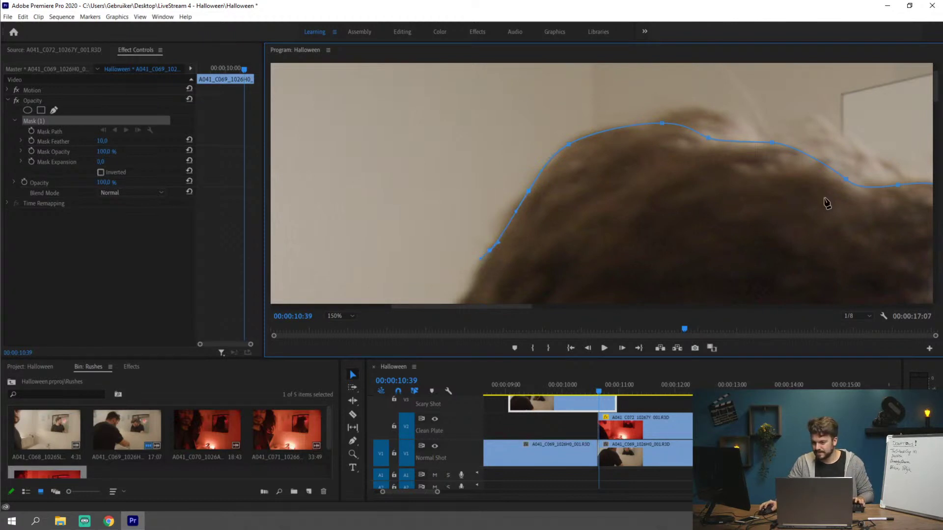
{"action": "left_click_drag", "start_coordinate": [935, 96], "coordinate": [935, 123]}
{"action": "left_click_drag", "start_coordinate": [464, 183], "coordinate": [453, 197]}
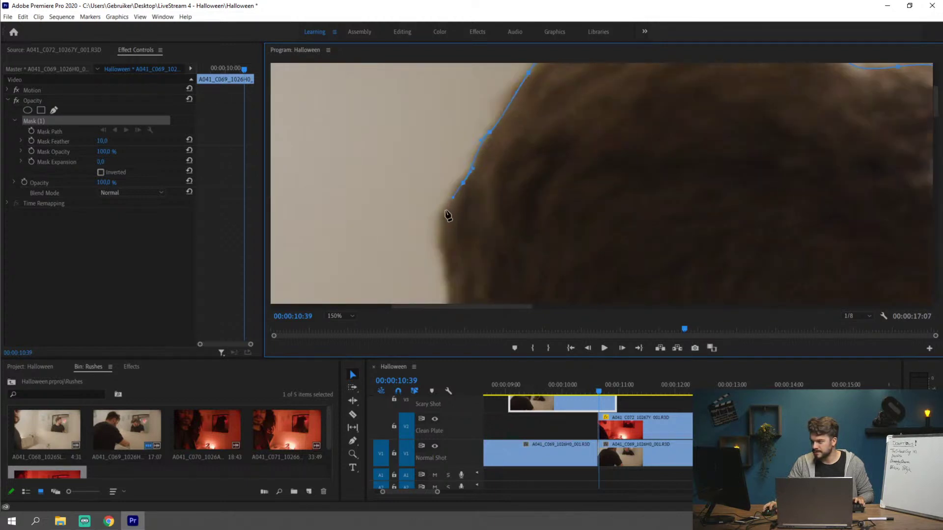
{"action": "left_click", "coordinate": [440, 216]}
{"action": "left_click_drag", "start_coordinate": [446, 265], "coordinate": [447, 280]}
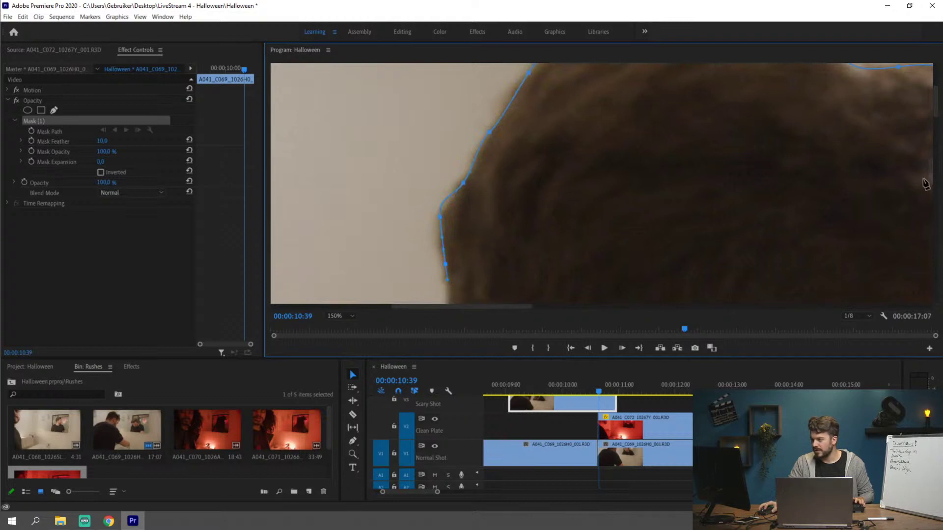
Continue the mask path down the back of the hair and nape to the shirt collar, adjusting the point at the hairline's lower corner.
{"action": "left_click_drag", "start_coordinate": [937, 113], "coordinate": [936, 134]}
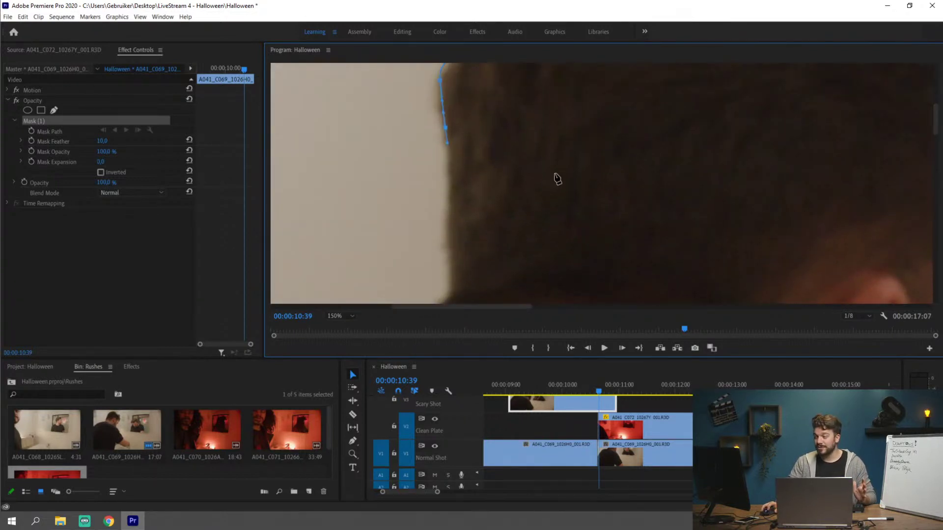
{"action": "left_click_drag", "start_coordinate": [451, 190], "coordinate": [447, 204]}
{"action": "left_click", "coordinate": [448, 235]}
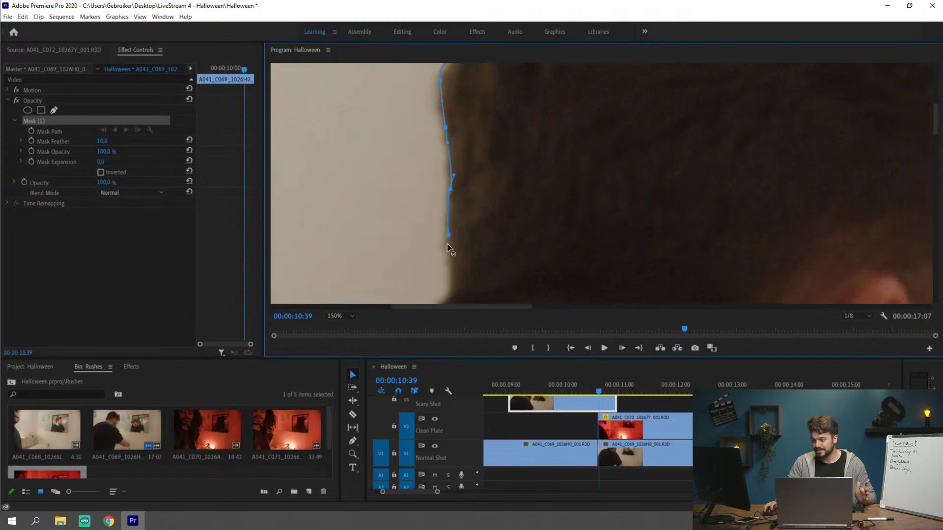
{"action": "left_click", "coordinate": [451, 280]}
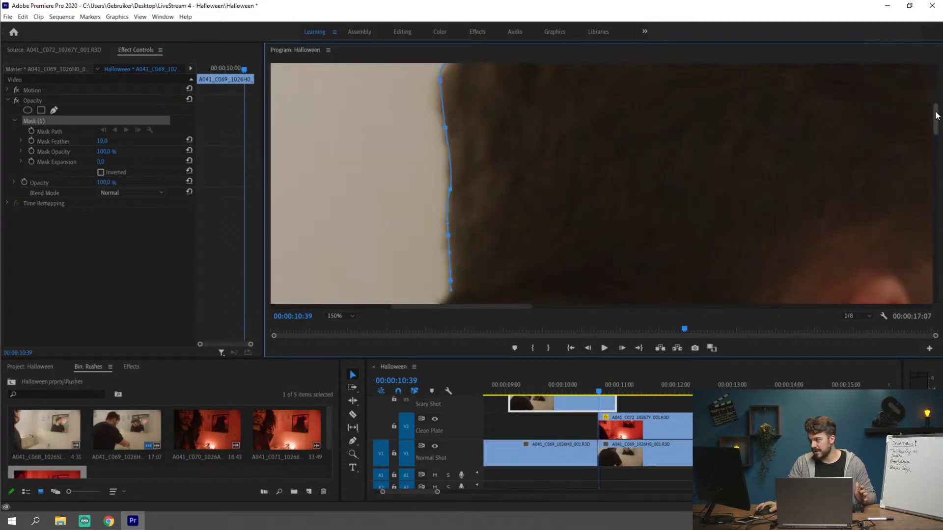
{"action": "left_click_drag", "start_coordinate": [936, 115], "coordinate": [936, 127]}
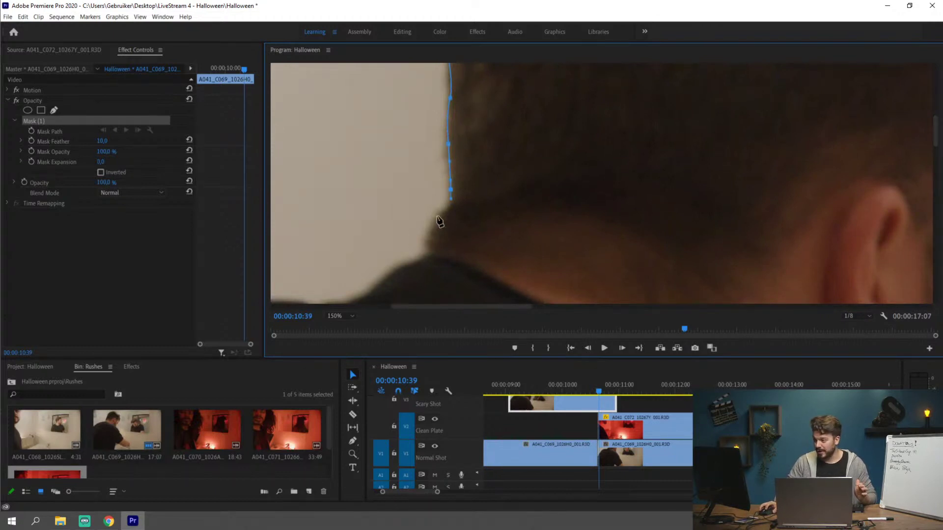
{"action": "left_click", "coordinate": [430, 236]}
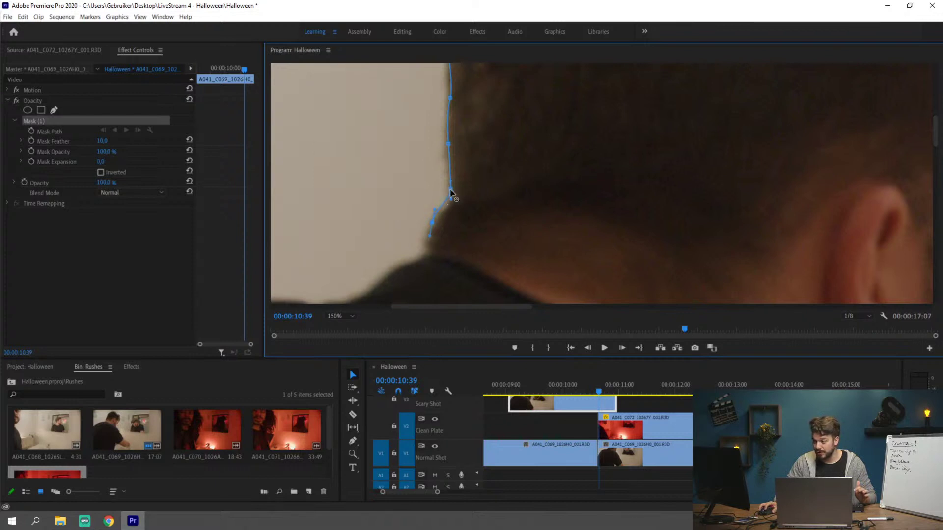
{"action": "left_click_drag", "start_coordinate": [450, 190], "coordinate": [450, 198]}
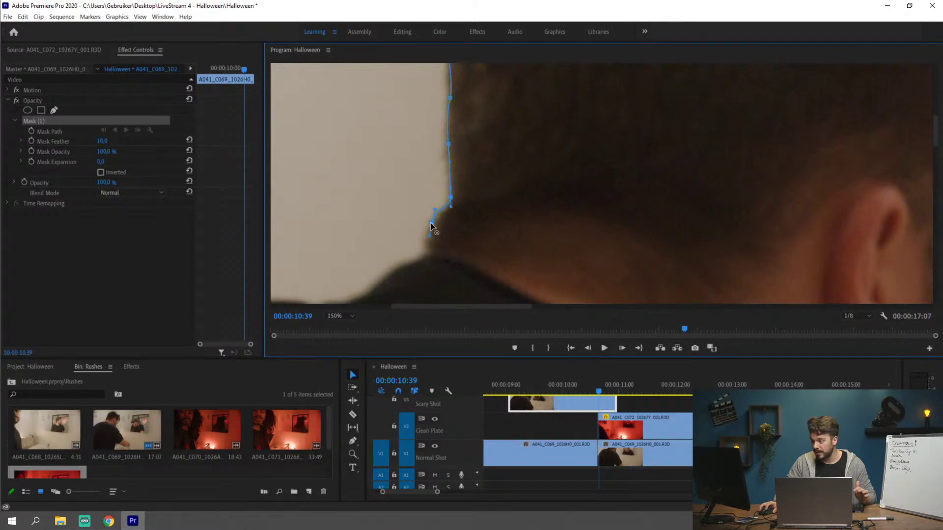
{"action": "left_click", "coordinate": [425, 252]}
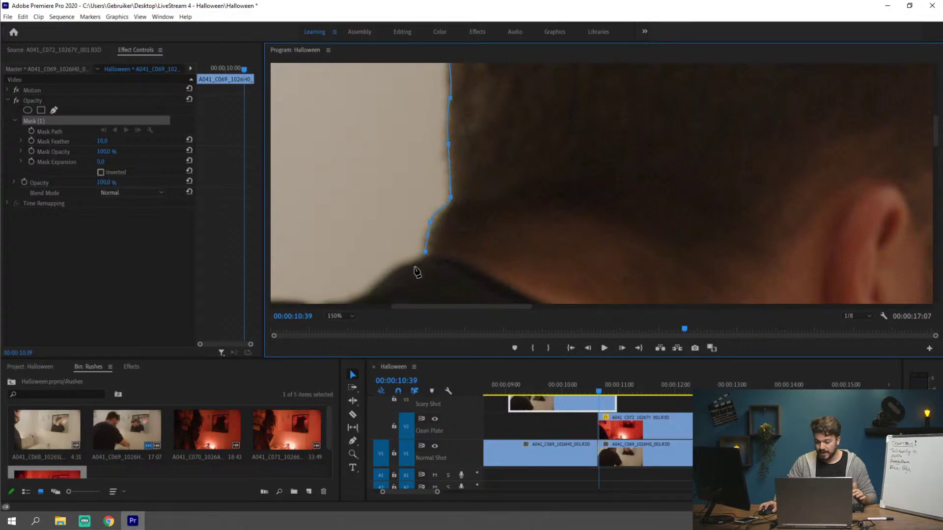
Continue the mask path from the collar down along the man's upper back, adjusting the point where the slope flattens.
{"action": "left_click", "coordinate": [386, 280]}
{"action": "left_click", "coordinate": [361, 298]}
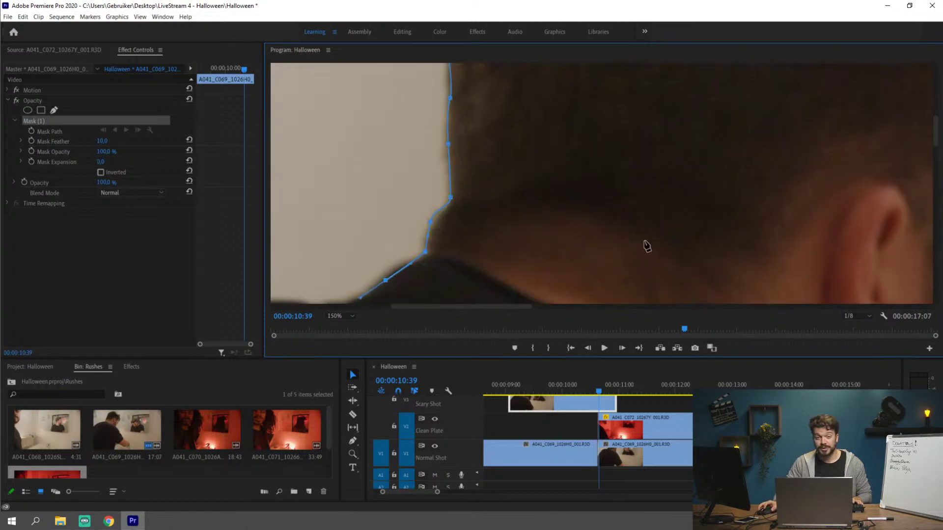
{"action": "left_click_drag", "start_coordinate": [936, 127], "coordinate": [936, 136]}
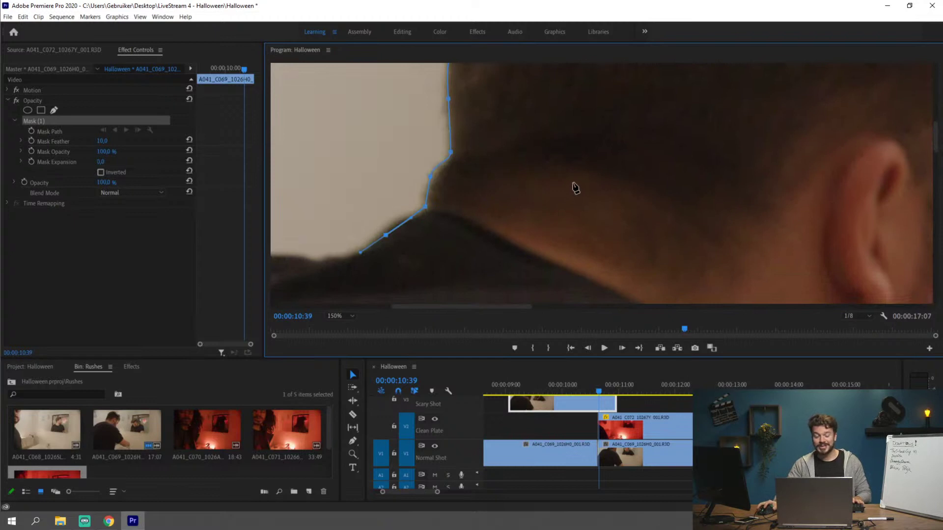
{"action": "left_click", "coordinate": [323, 258]}
{"action": "left_click_drag", "start_coordinate": [324, 258], "coordinate": [338, 258]}
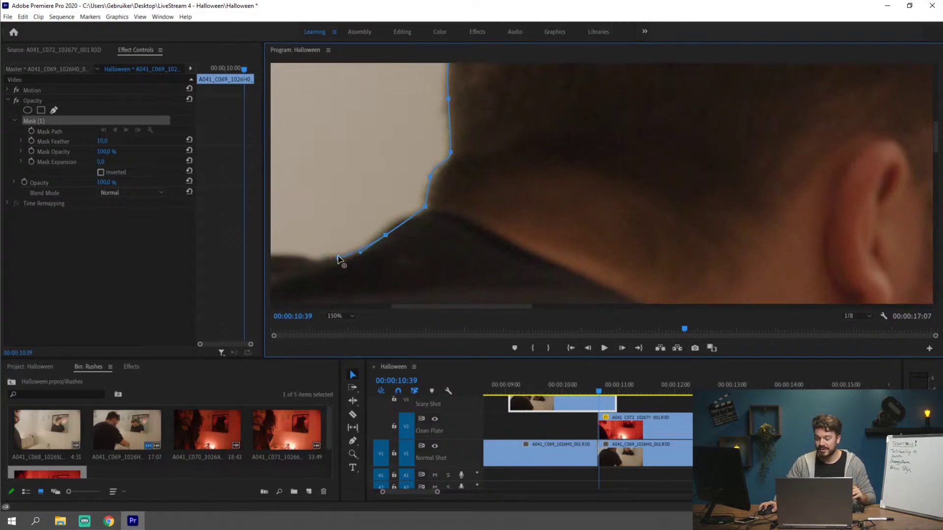
{"action": "left_click", "coordinate": [318, 259]}
{"action": "left_click", "coordinate": [312, 260]}
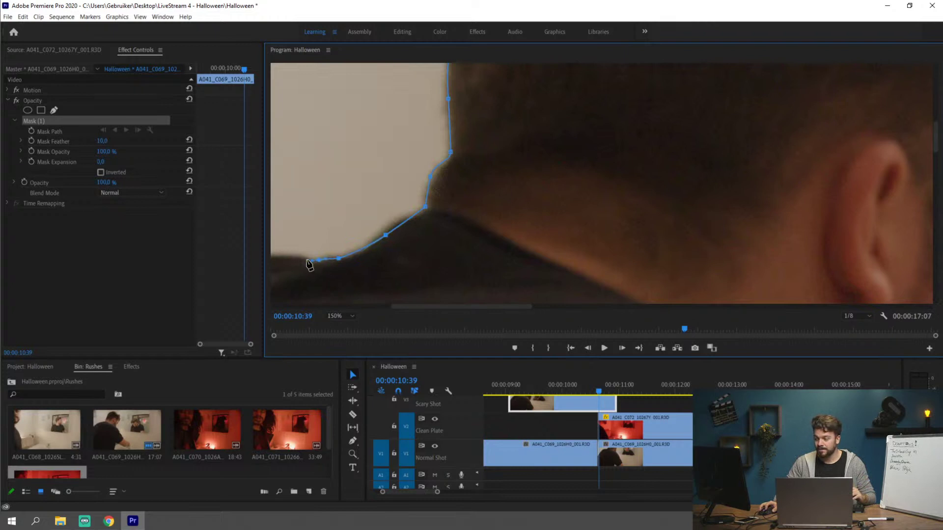
{"action": "left_click", "coordinate": [287, 256]}
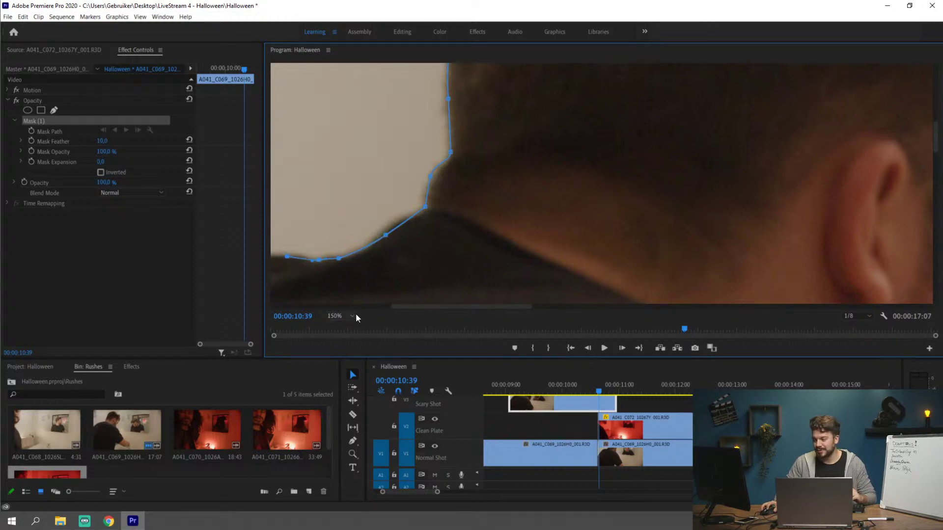
Close the mask path with straight segments across the man's upper back and up to the starting point at the front shoulder.
{"action": "left_click", "coordinate": [352, 316]}
{"action": "left_click", "coordinate": [342, 361]}
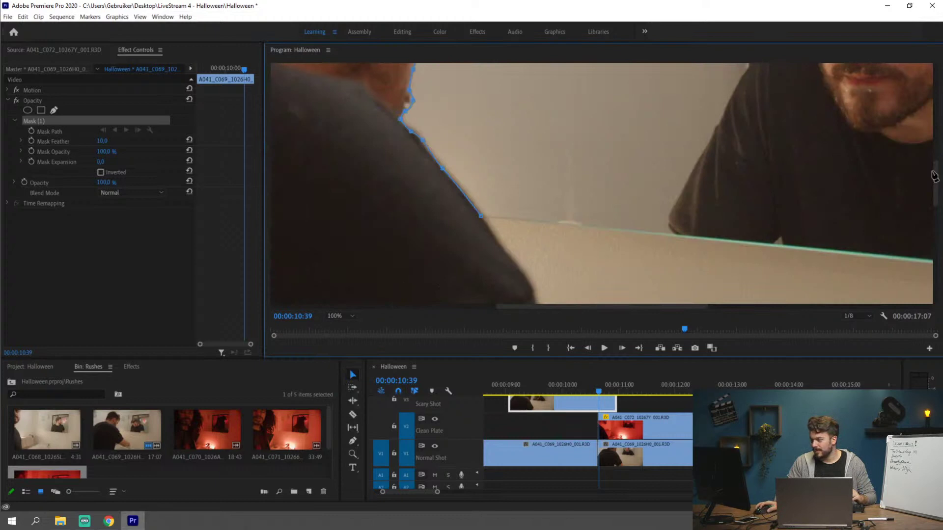
{"action": "left_click_drag", "start_coordinate": [935, 177], "coordinate": [935, 147]}
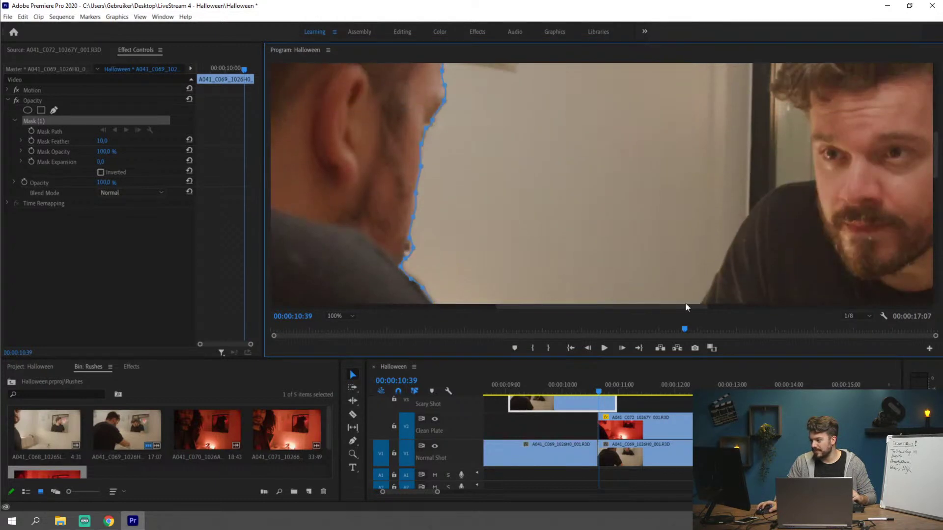
{"action": "left_click", "coordinate": [352, 316]}
{"action": "left_click", "coordinate": [346, 323]}
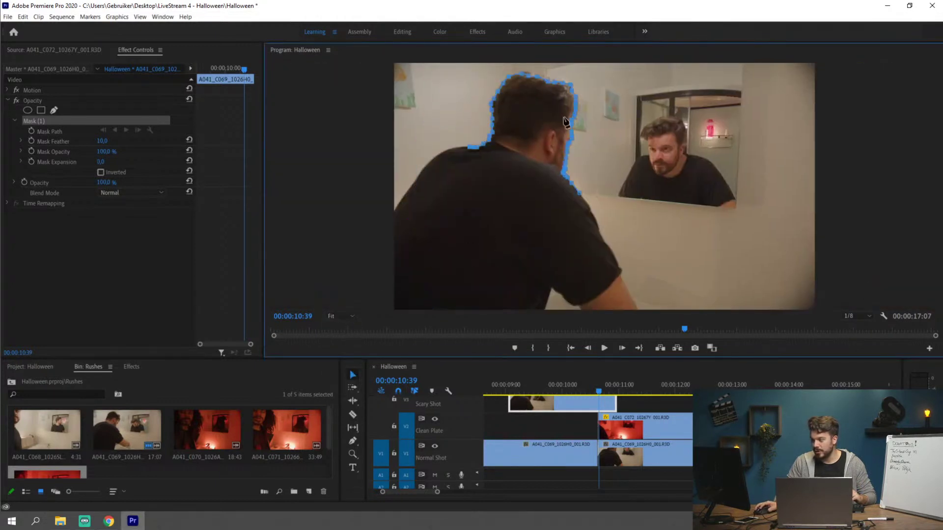
{"action": "left_click", "coordinate": [453, 156]}
{"action": "left_click", "coordinate": [466, 195]}
{"action": "left_click", "coordinate": [527, 221]}
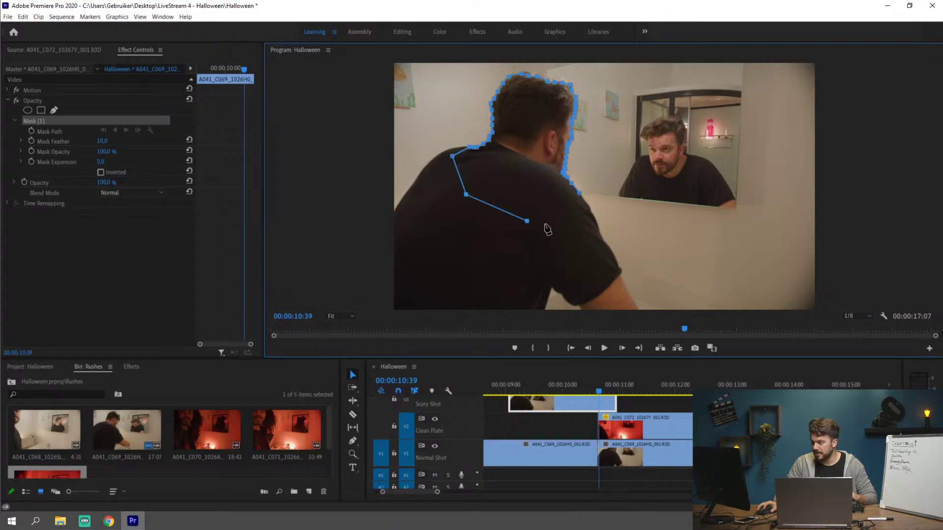
{"action": "left_click", "coordinate": [564, 231]}
{"action": "left_click", "coordinate": [579, 192]}
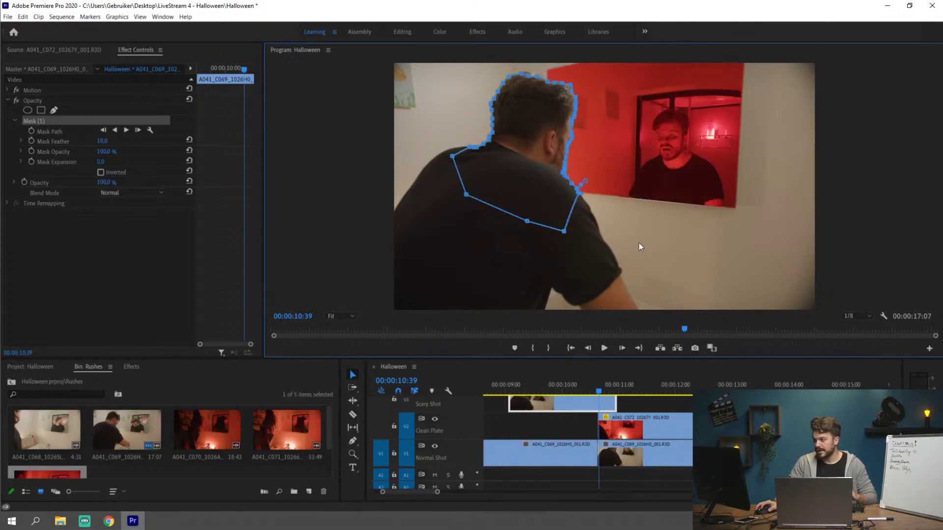
{"action": "left_click", "coordinate": [653, 400]}
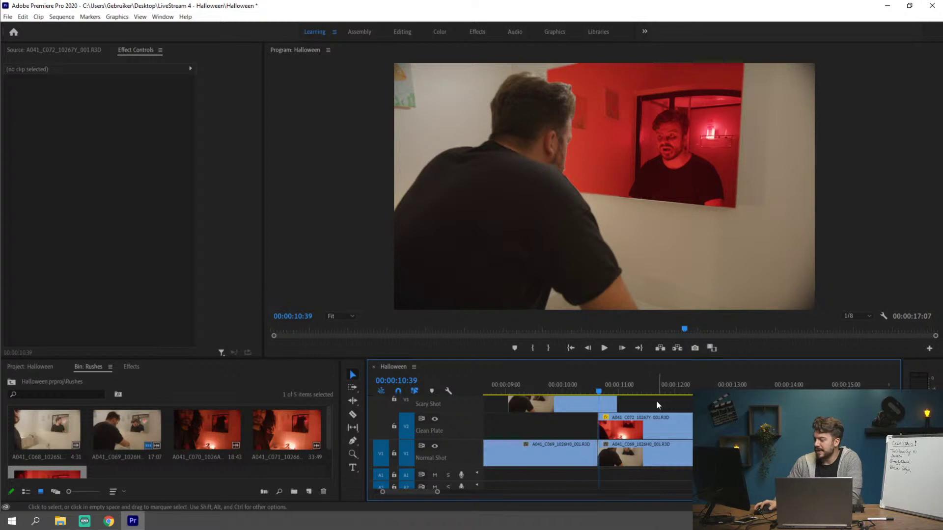
Set the man's mask feather to 30 after trying 20, and set its mask expansion to -3.
{"action": "left_click", "coordinate": [571, 403]}
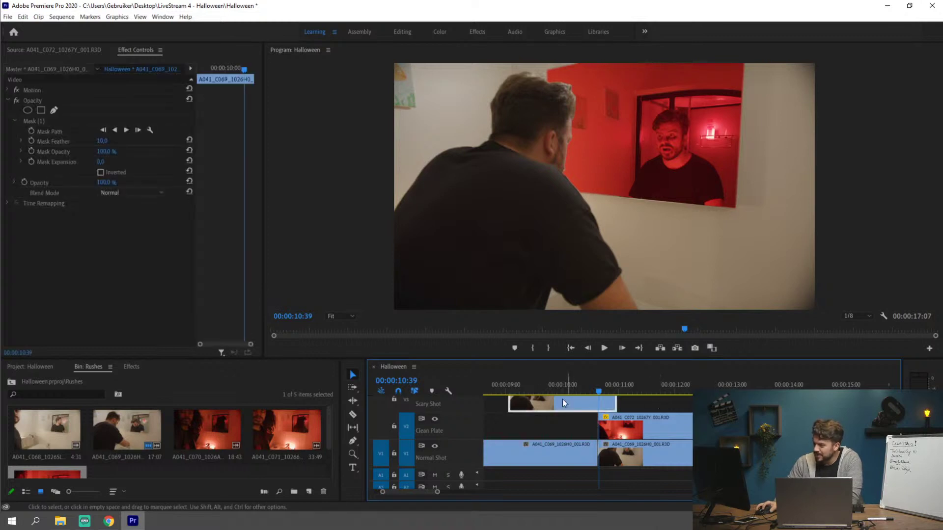
{"action": "left_click", "coordinate": [106, 140]}
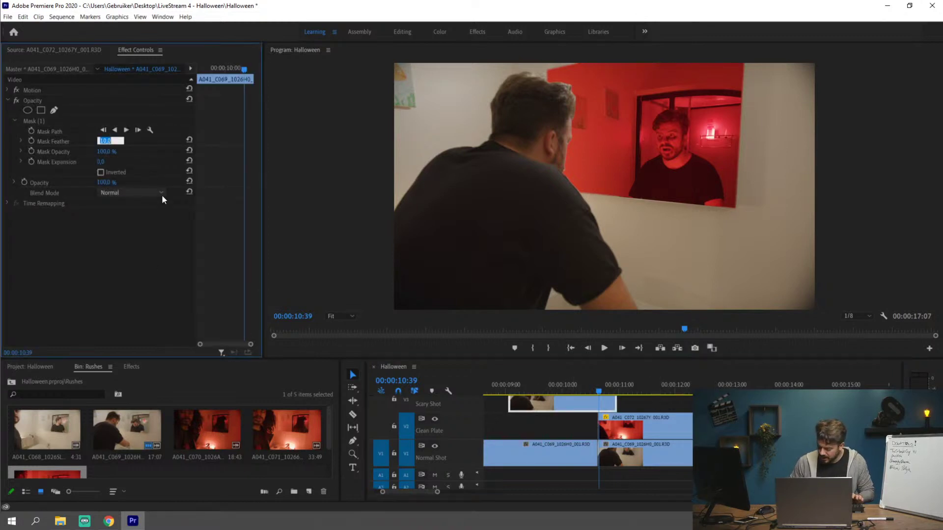
{"action": "type", "text": "20"}
{"action": "key", "text": "Return"}
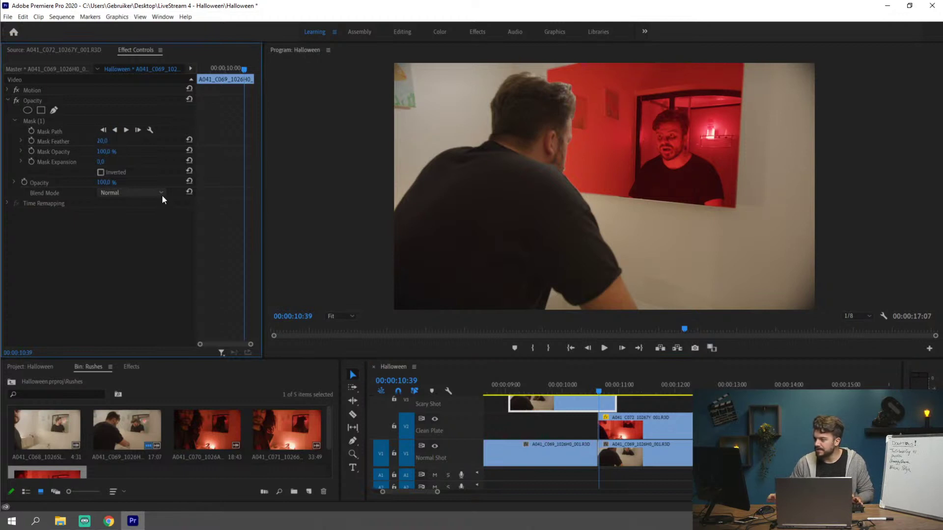
{"action": "left_click", "coordinate": [103, 142]}
{"action": "type", "text": "30"}
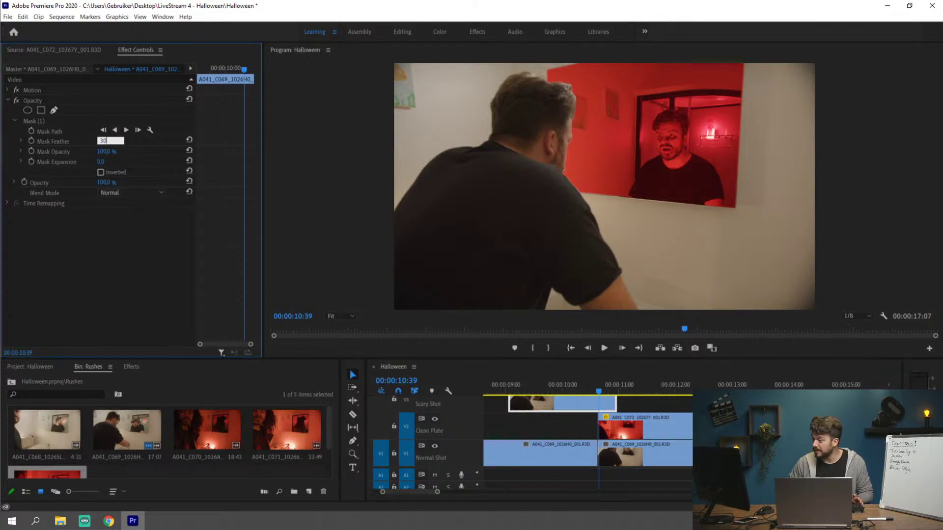
{"action": "key", "text": "Return"}
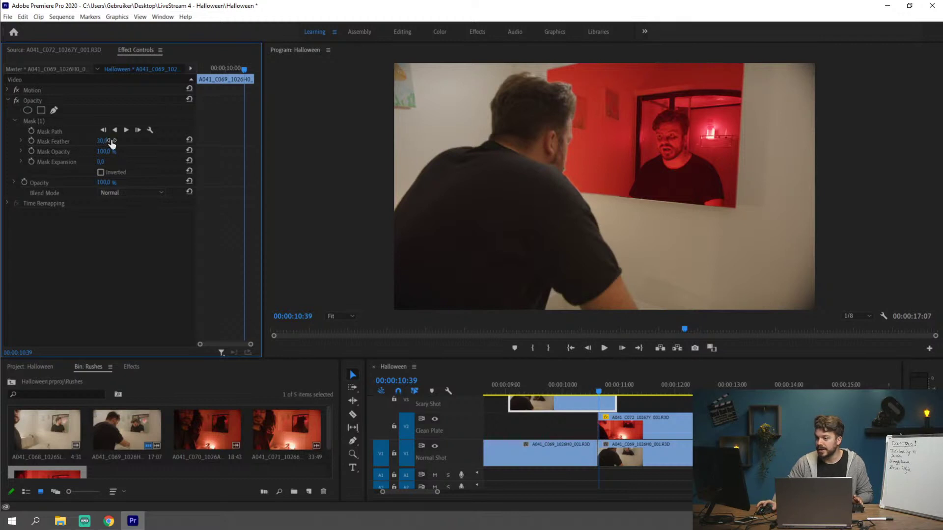
{"action": "left_click", "coordinate": [104, 162]}
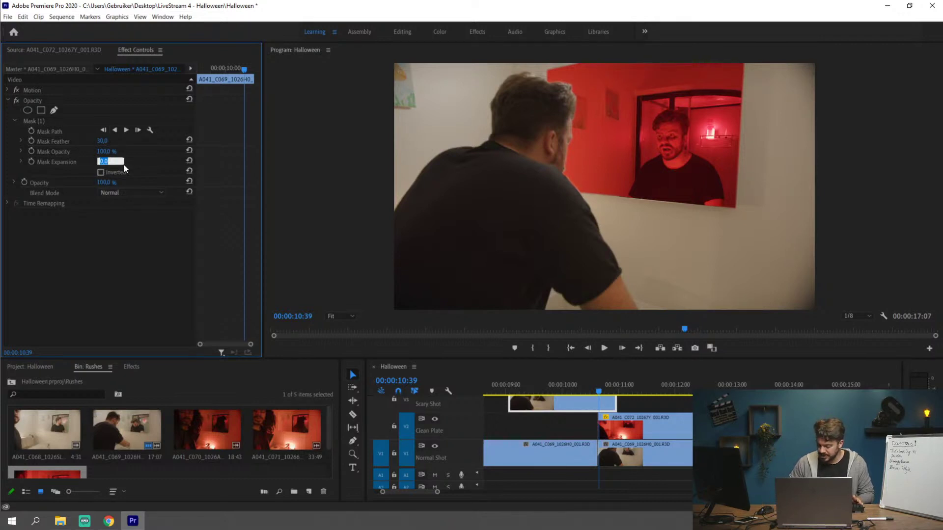
{"action": "type", "text": "-3"}
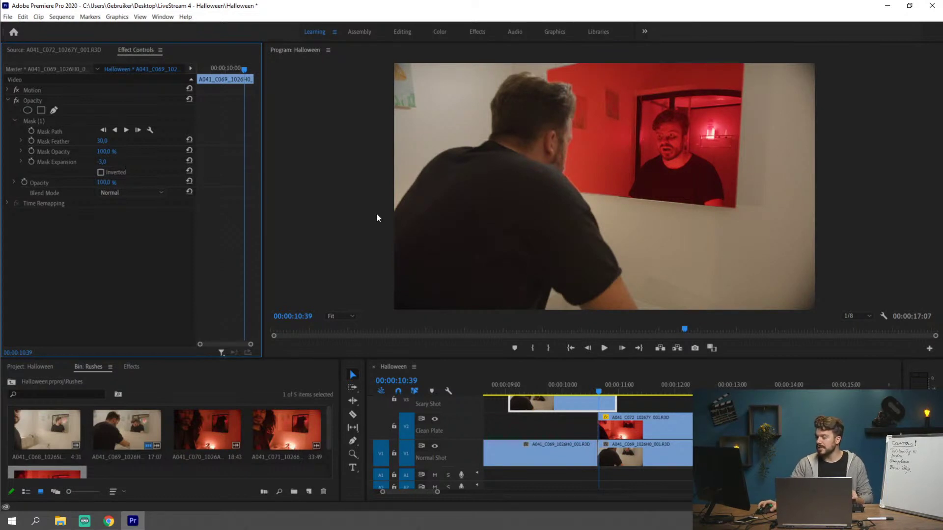
Try an extreme mask feather and a large outward expansion on the man's mask, restoring the values to 30 and -3.
{"action": "left_click", "coordinate": [40, 118]}
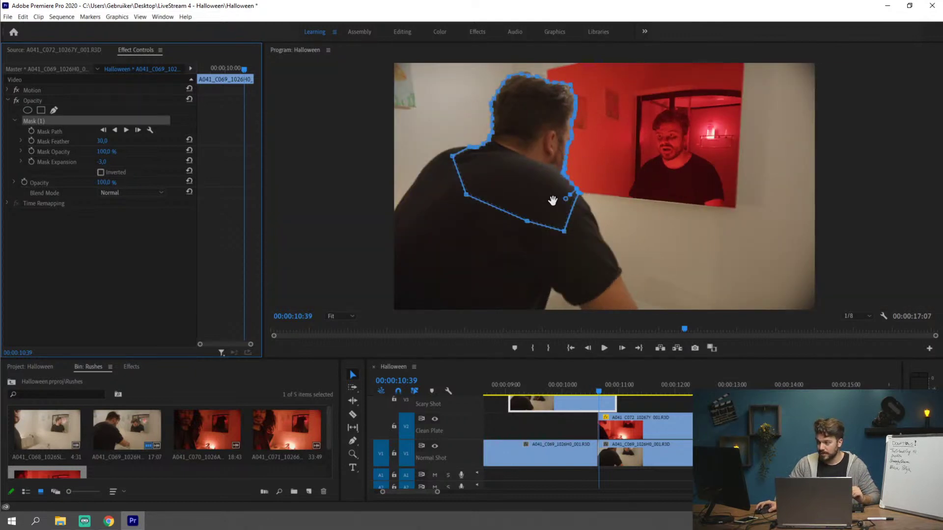
{"action": "left_click_drag", "start_coordinate": [116, 146], "coordinate": [235, 146]}
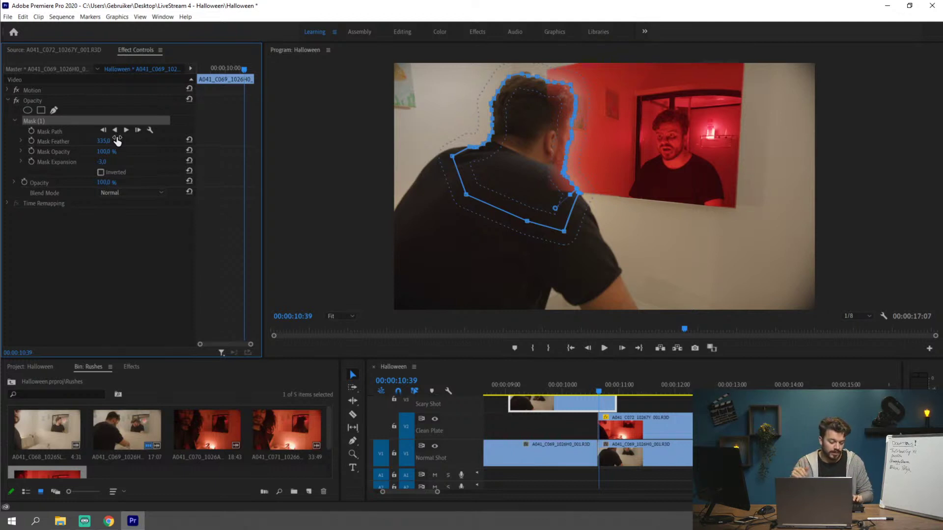
{"action": "left_click", "coordinate": [104, 141]}
{"action": "type", "text": "30"}
{"action": "key", "text": "Return"}
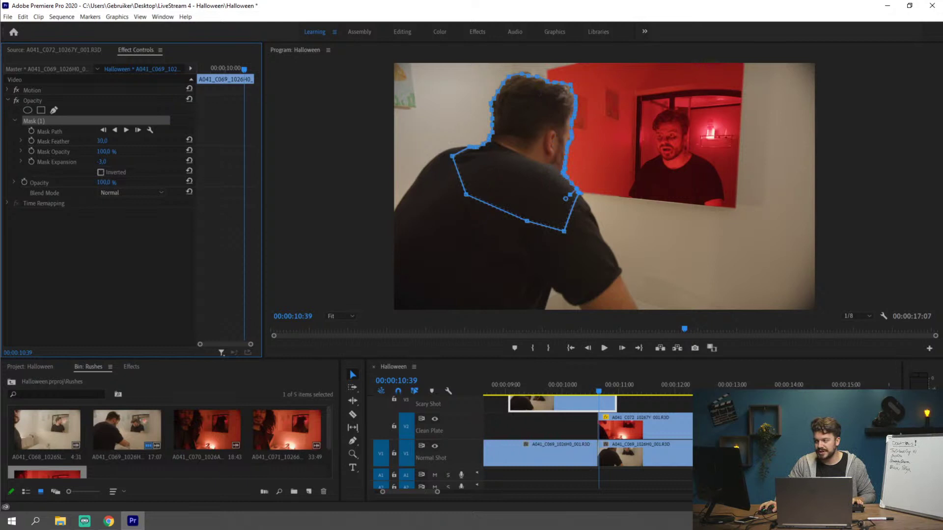
{"action": "left_click_drag", "start_coordinate": [566, 198], "coordinate": [600, 168]}
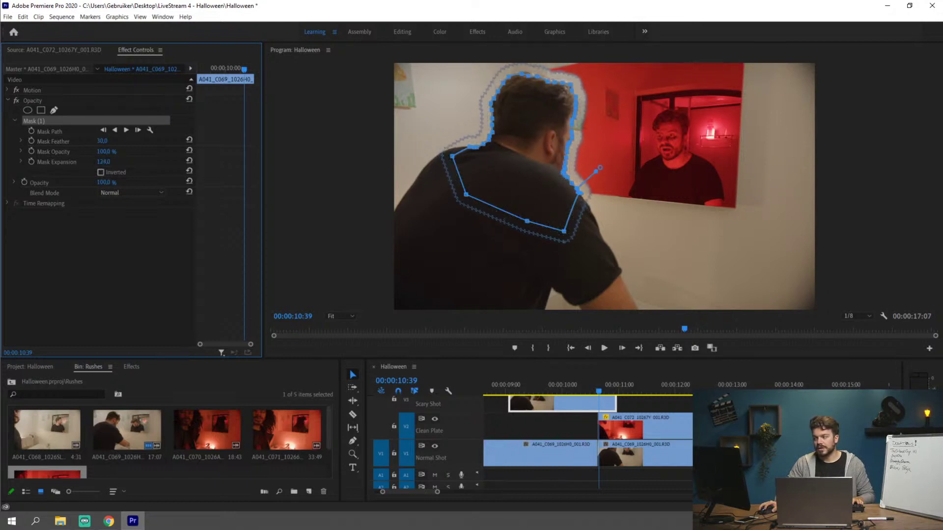
{"action": "left_click", "coordinate": [110, 161]}
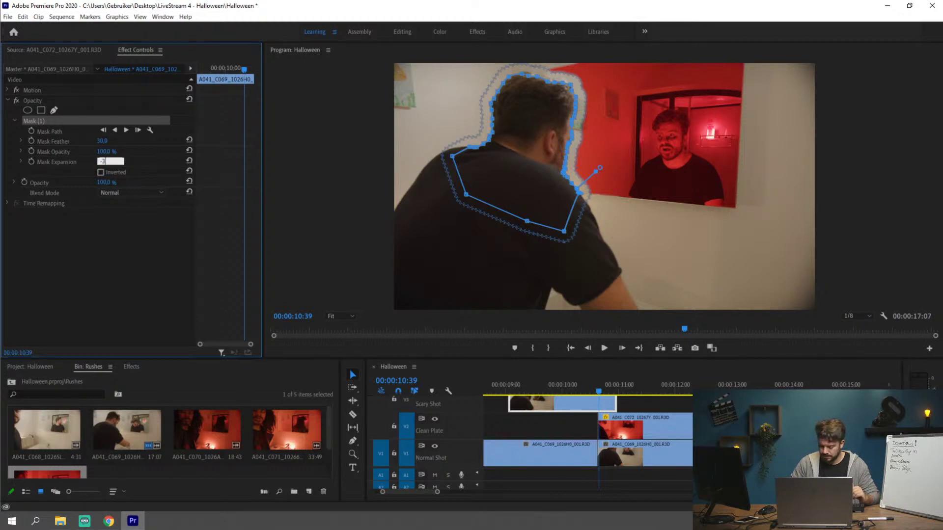
{"action": "key", "text": "Return"}
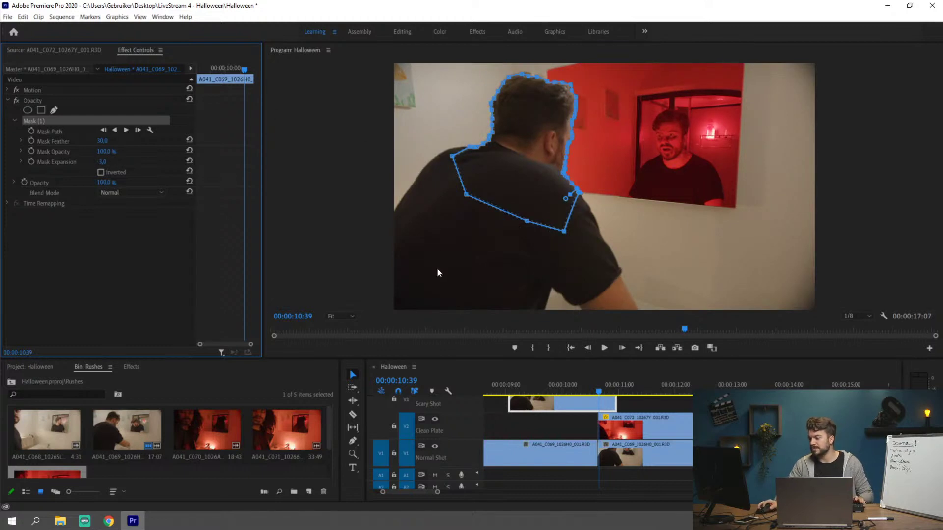
Enable Mask Path keyframing on the masked clip of the man at 00:00:10:39.
{"action": "left_click", "coordinate": [629, 403]}
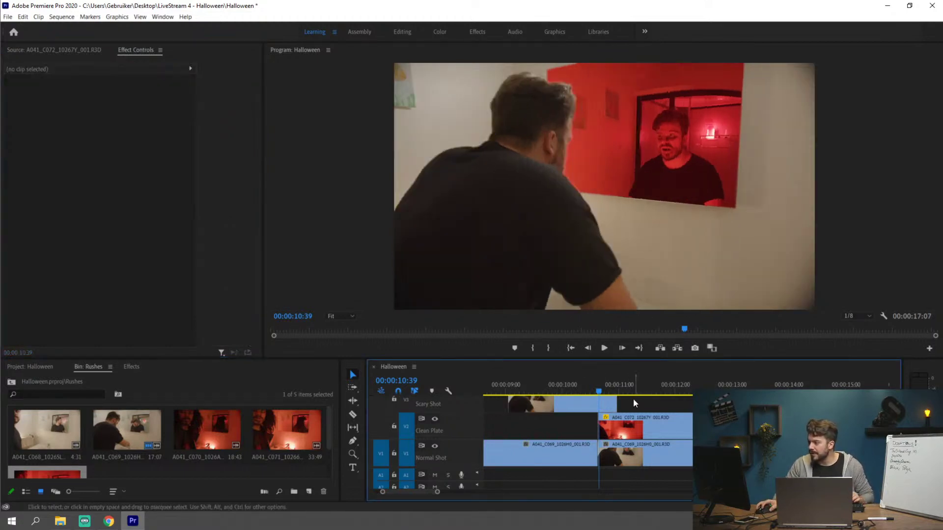
{"action": "left_click", "coordinate": [608, 404]}
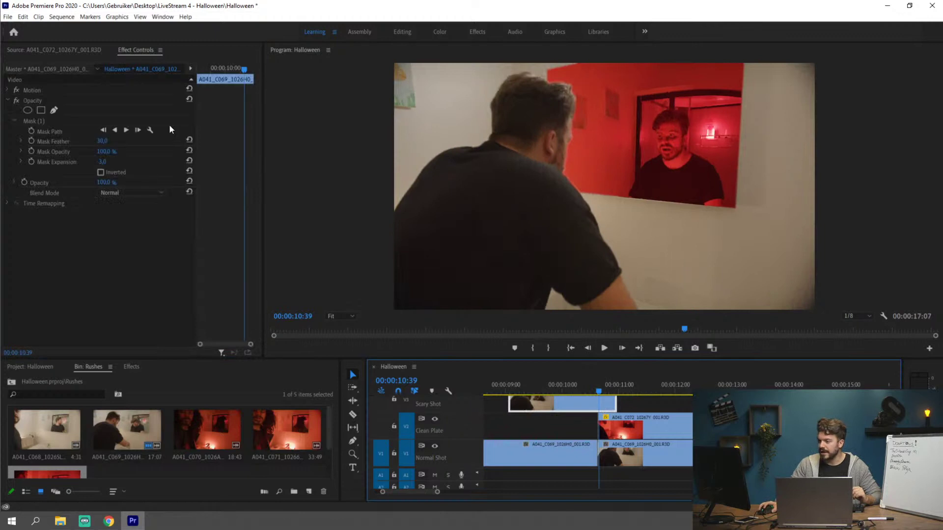
{"action": "left_click", "coordinate": [31, 131]}
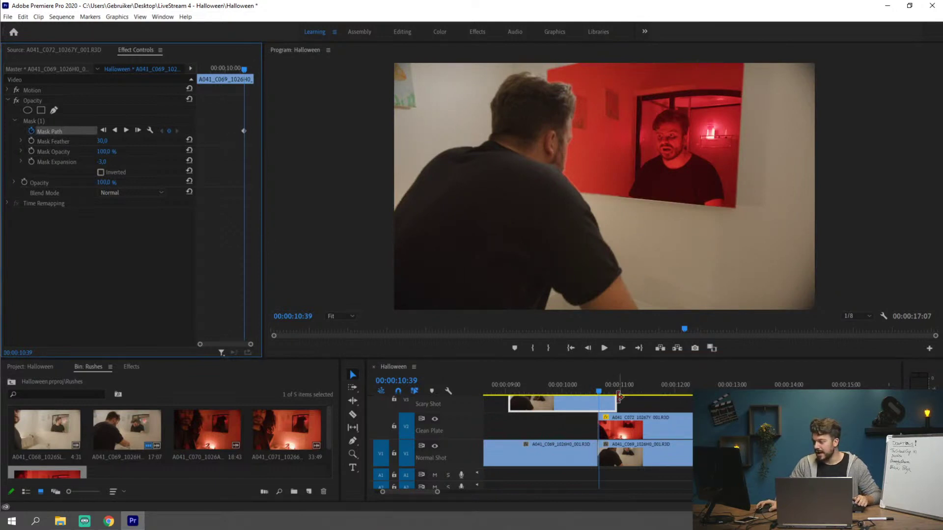
At 00:00:10:49, shift the whole mask up and left to follow the man's moving head.
{"action": "left_click_drag", "start_coordinate": [600, 390], "coordinate": [609, 388]}
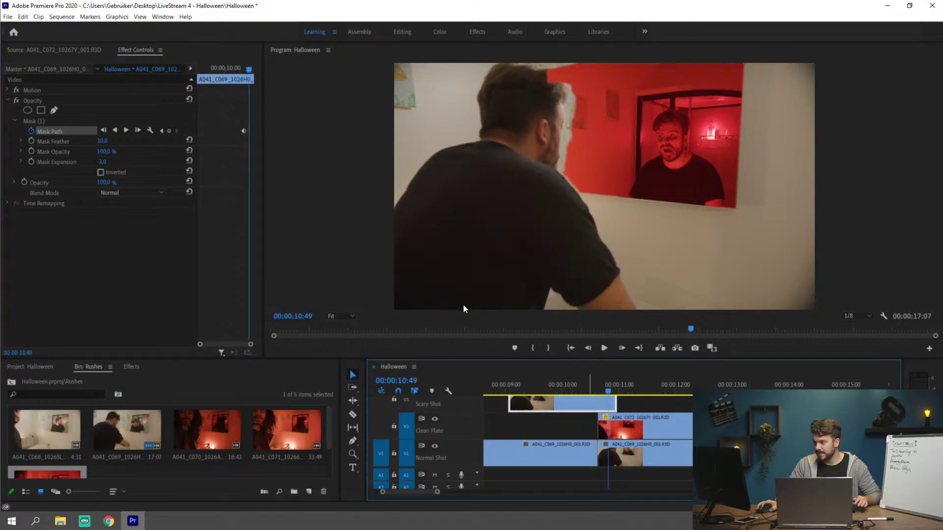
{"action": "left_click", "coordinate": [55, 123]}
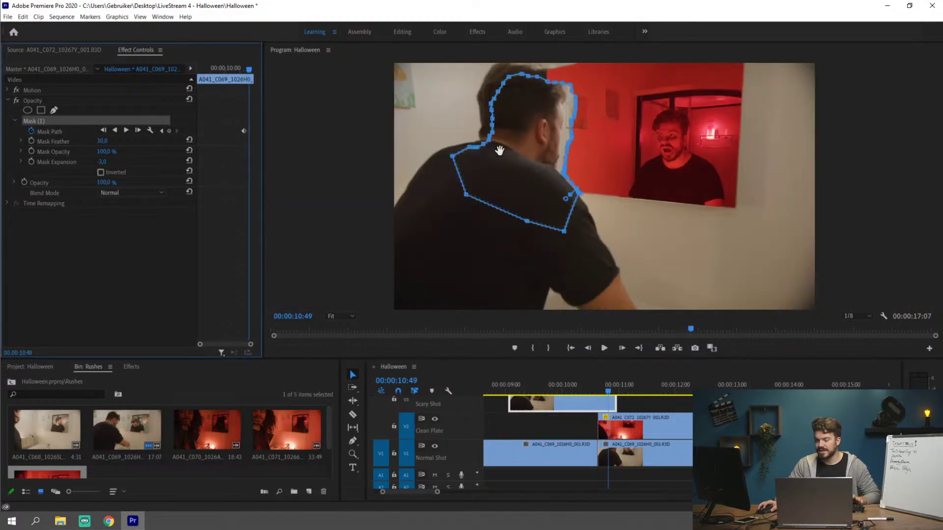
{"action": "left_click", "coordinate": [541, 128]}
{"action": "left_click_drag", "start_coordinate": [540, 127], "coordinate": [533, 122]}
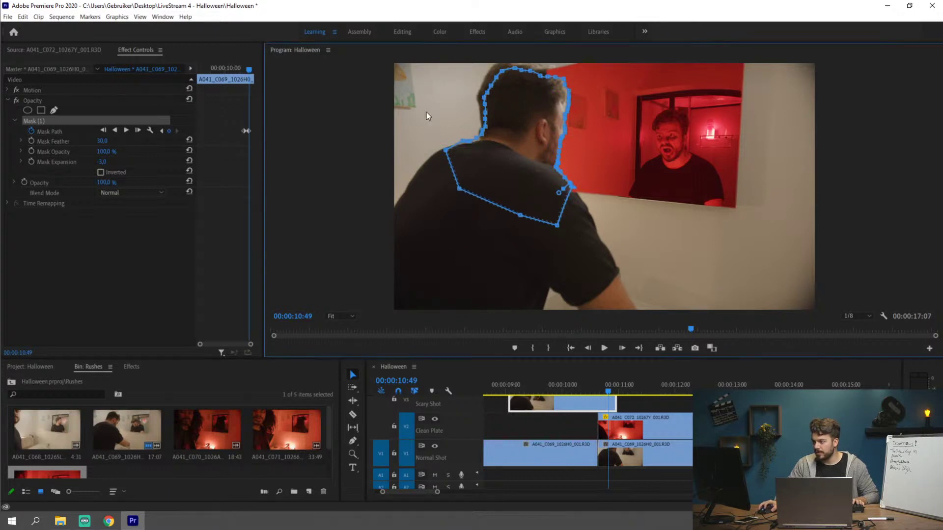
Move the mask's head points further up and left onto the head, and move the front shoulder points back down and right.
{"action": "left_click", "coordinate": [353, 375]}
{"action": "left_click", "coordinate": [450, 126]}
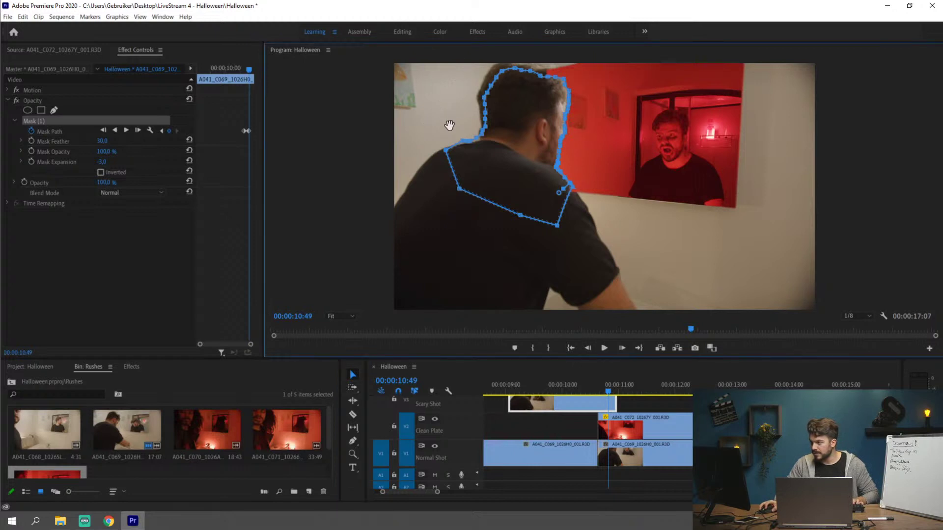
{"action": "left_click_drag", "start_coordinate": [452, 120], "coordinate": [587, 63]}
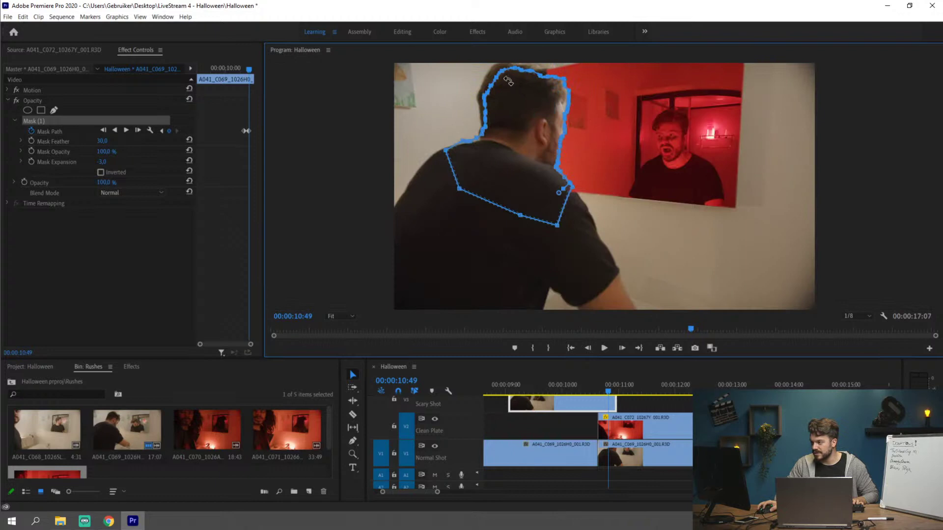
{"action": "left_click_drag", "start_coordinate": [524, 92], "coordinate": [518, 86]}
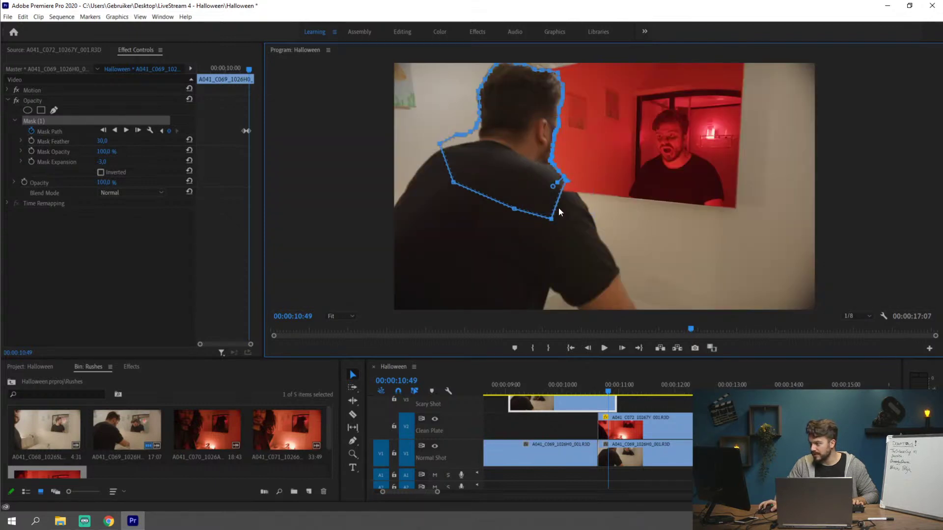
{"action": "left_click_drag", "start_coordinate": [550, 217], "coordinate": [556, 225]}
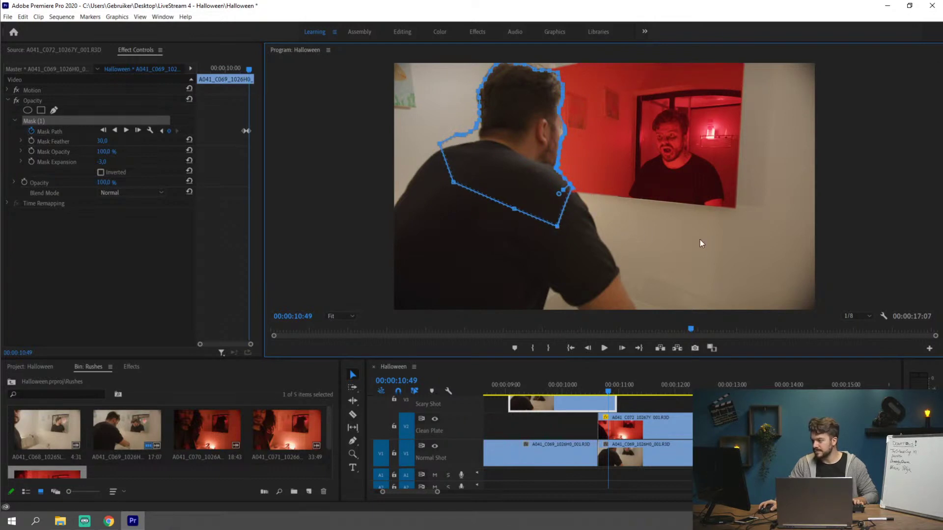
{"action": "left_click", "coordinate": [628, 406]}
{"action": "left_click", "coordinate": [600, 403]}
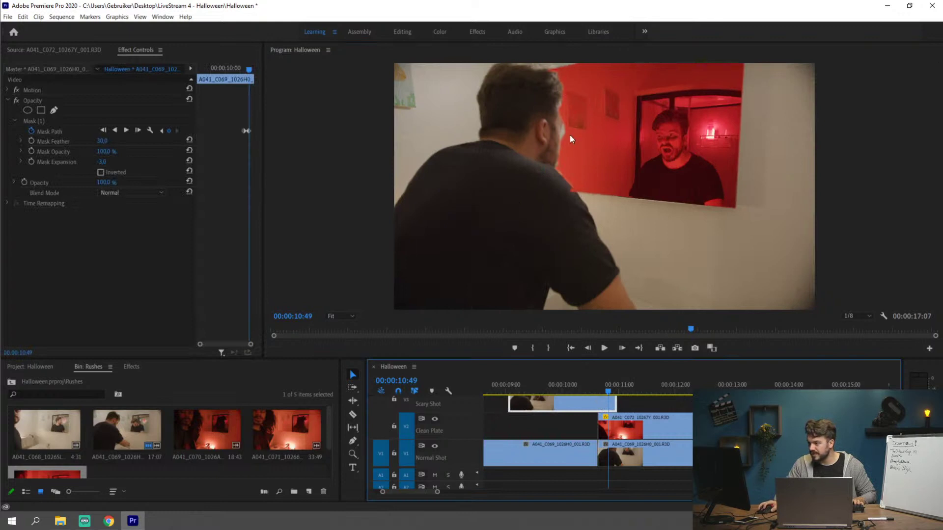
Move the mask points around the protruding part of the face upward so the path follows the man's profile at 00:00:10:49.
{"action": "left_click", "coordinate": [51, 120]}
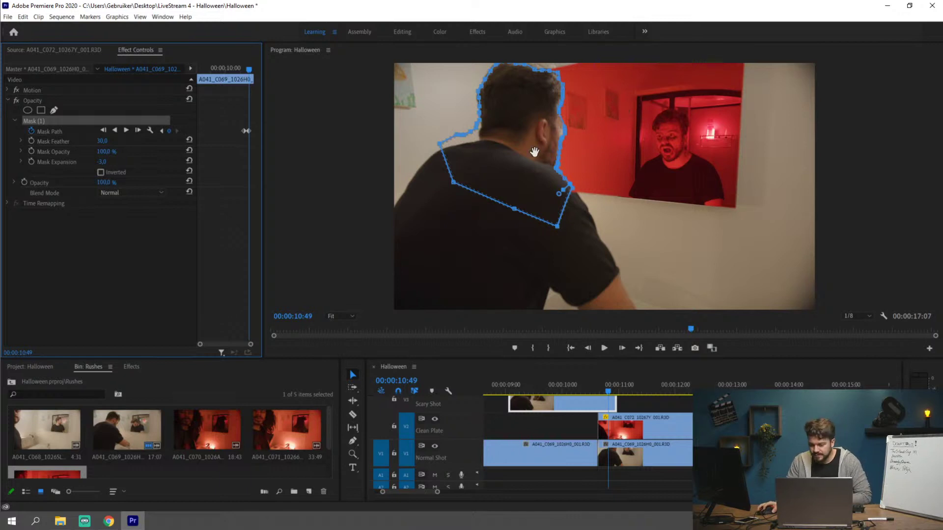
{"action": "left_click", "coordinate": [536, 74]}
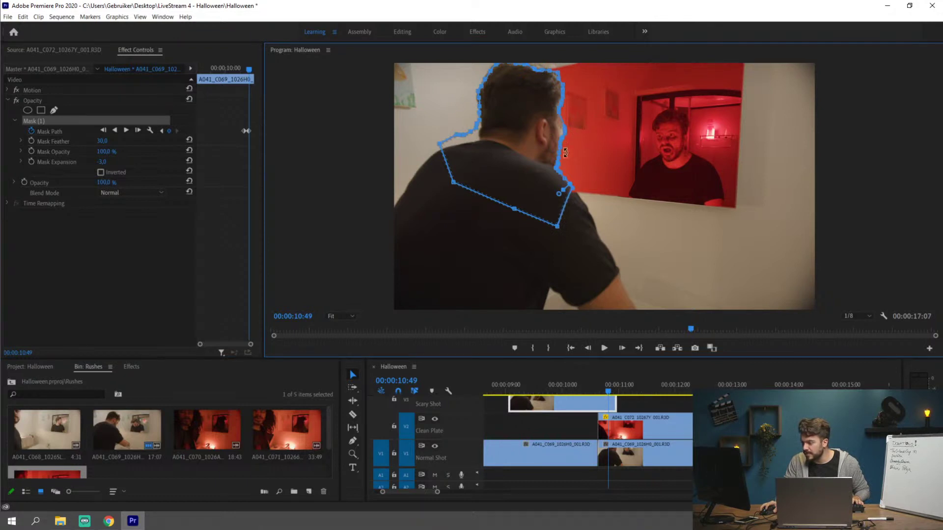
{"action": "left_click", "coordinate": [345, 316]}
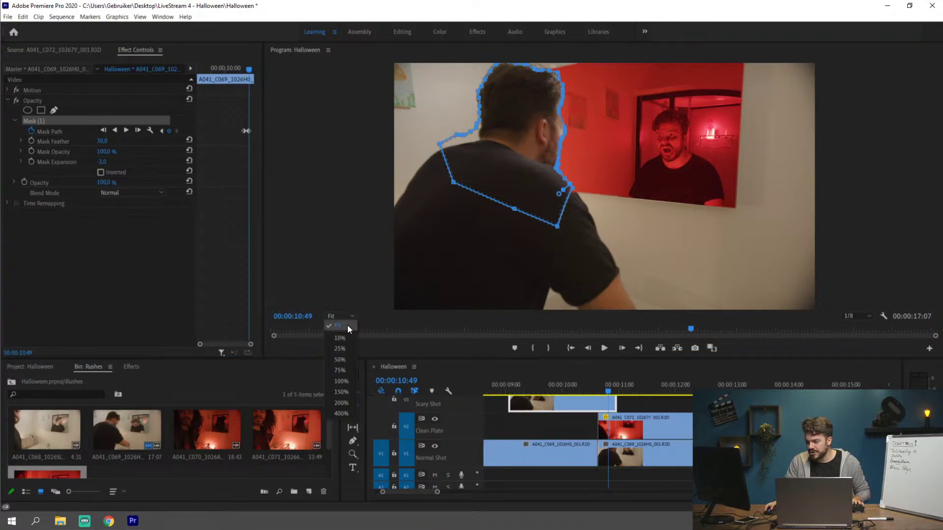
{"action": "left_click", "coordinate": [342, 383]}
{"action": "scroll", "coordinate": [934, 179], "scroll_direction": "up", "scroll_amount": 1}
{"action": "scroll", "coordinate": [935, 180], "scroll_direction": "up", "scroll_amount": 5}
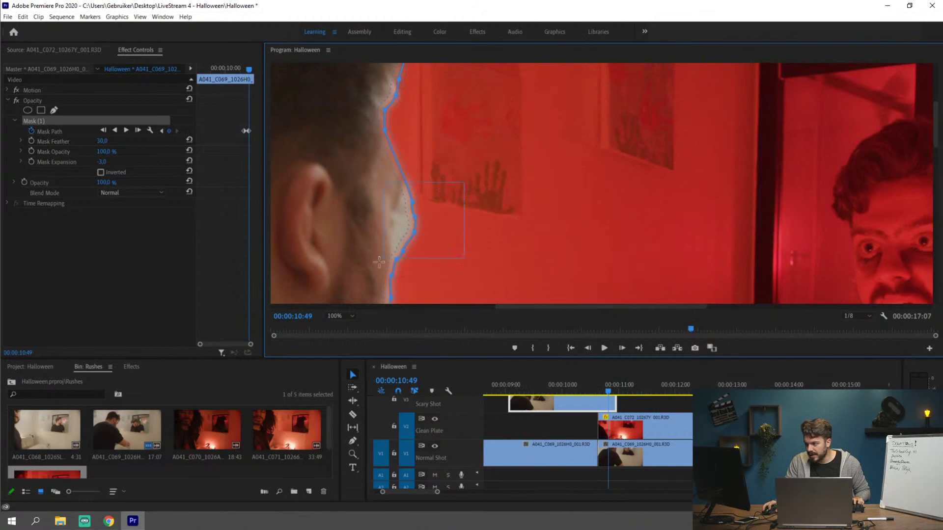
{"action": "left_click_drag", "start_coordinate": [379, 262], "coordinate": [381, 260]}
{"action": "left_click_drag", "start_coordinate": [418, 210], "coordinate": [411, 178]}
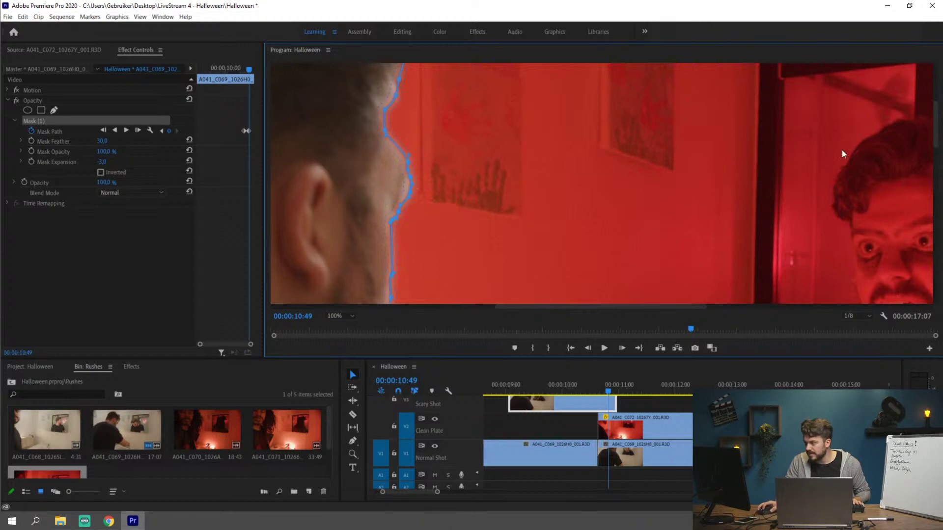
Move the mask points along the front hair and forehead outward at 00:00:10:49, then pull the protruding brow point back to the face edge.
{"action": "left_click_drag", "start_coordinate": [930, 127], "coordinate": [930, 105]}
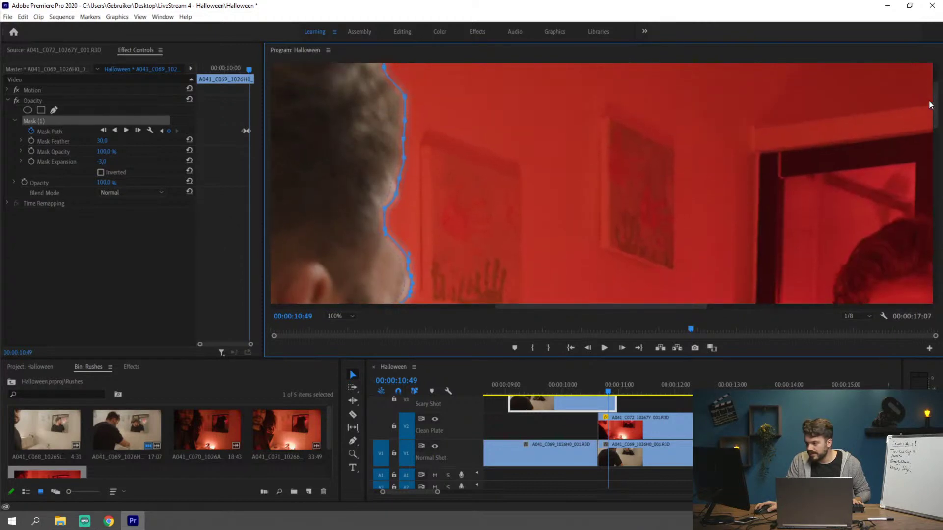
{"action": "left_click_drag", "start_coordinate": [423, 191], "coordinate": [425, 223]}
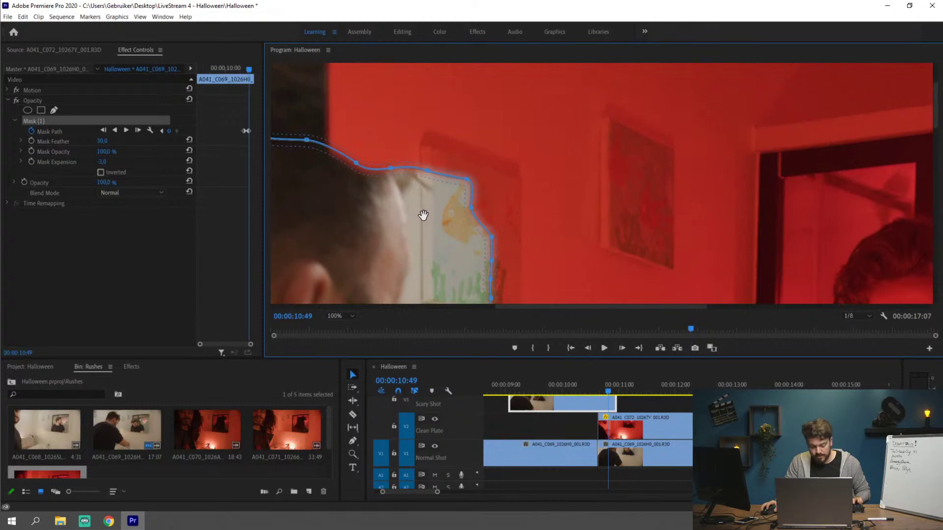
{"action": "key", "text": "ctrl+z"}
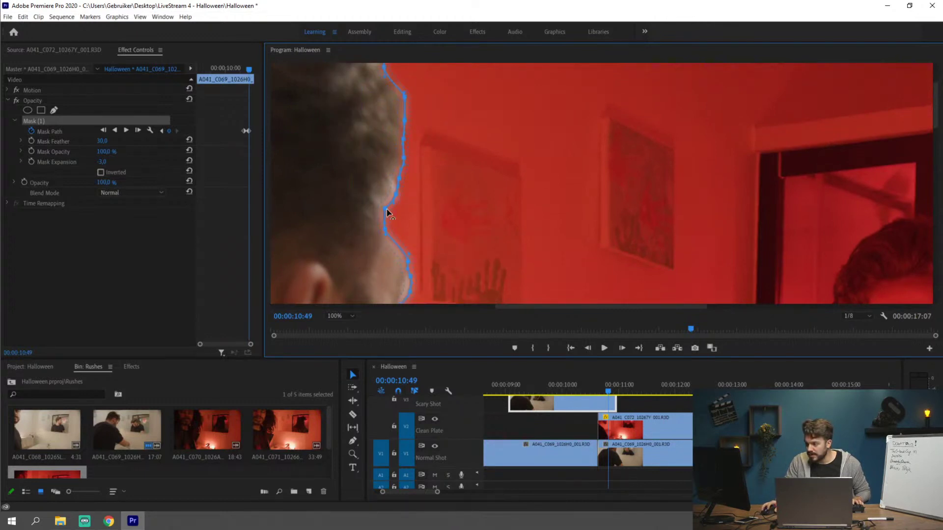
{"action": "left_click_drag", "start_coordinate": [386, 210], "coordinate": [414, 206]}
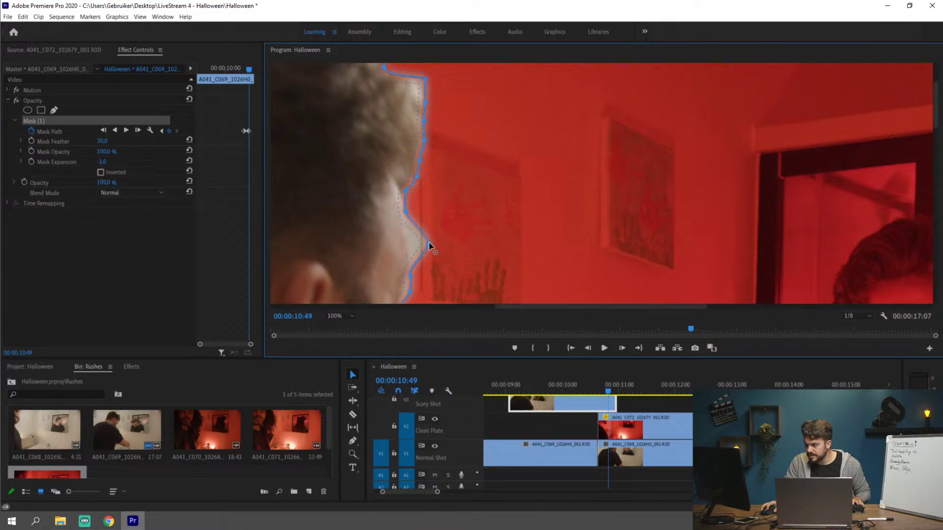
{"action": "left_click_drag", "start_coordinate": [428, 244], "coordinate": [408, 248]}
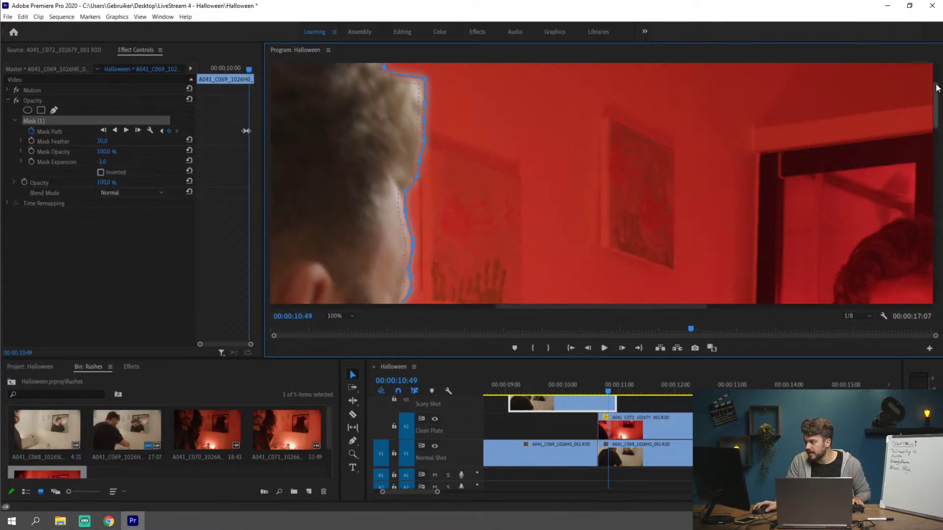
Move the mask points at the top front of the hair up and right, then check the deselected composite with the whole frame fitted.
{"action": "left_click_drag", "start_coordinate": [937, 88], "coordinate": [937, 69]}
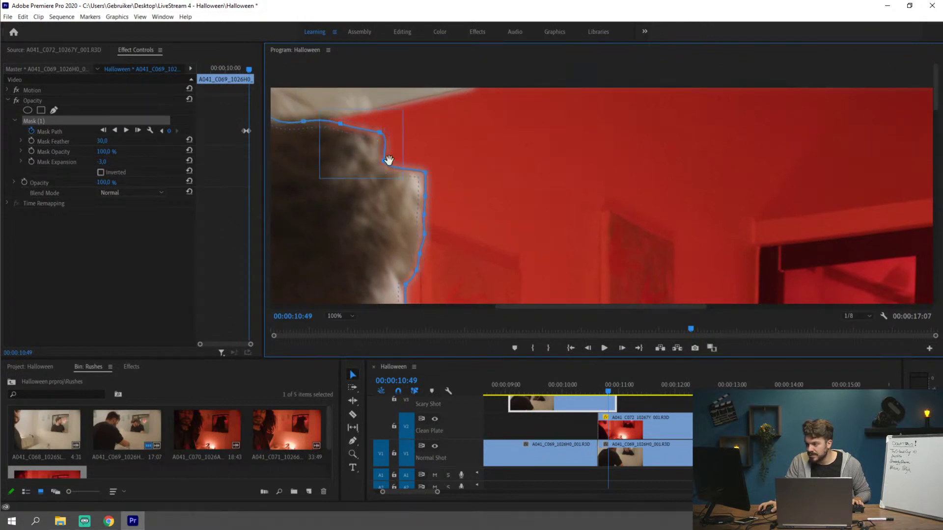
{"action": "left_click_drag", "start_coordinate": [378, 138], "coordinate": [392, 116]}
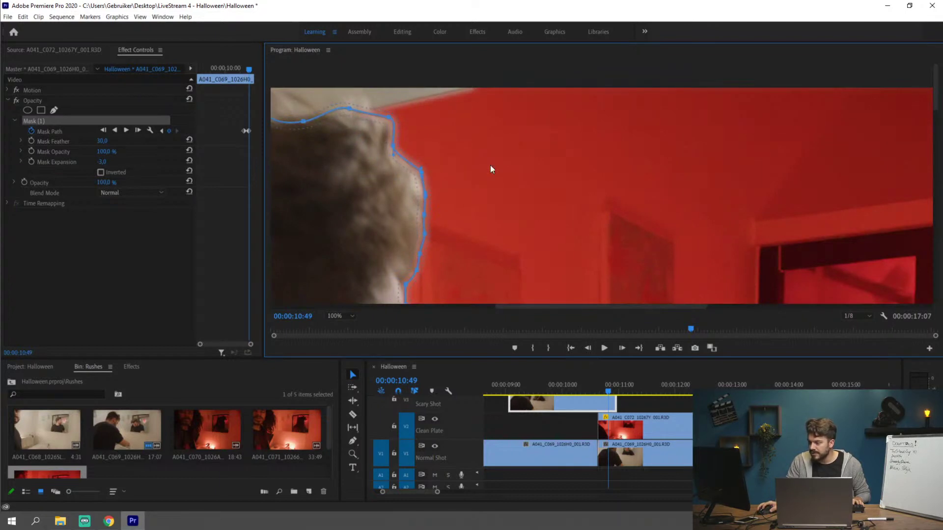
{"action": "left_click", "coordinate": [645, 406]}
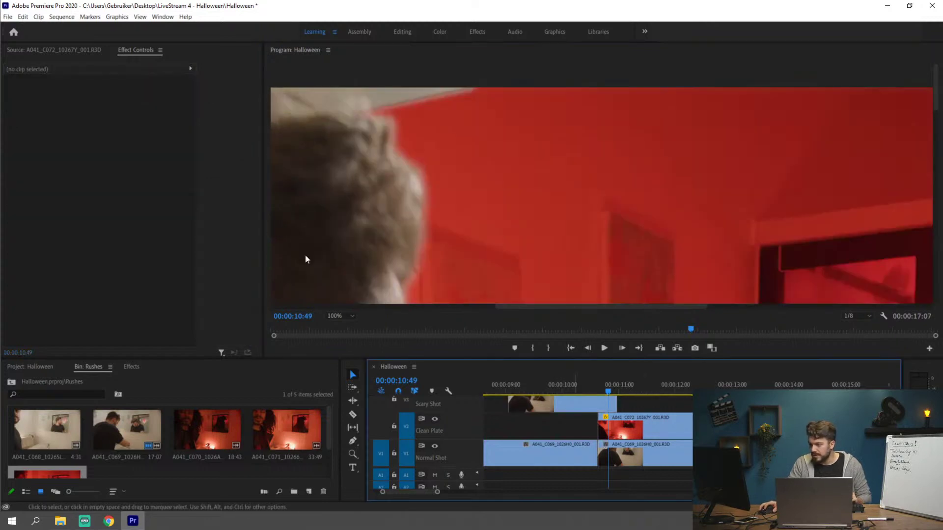
{"action": "left_click", "coordinate": [336, 317]}
{"action": "left_click", "coordinate": [341, 326]}
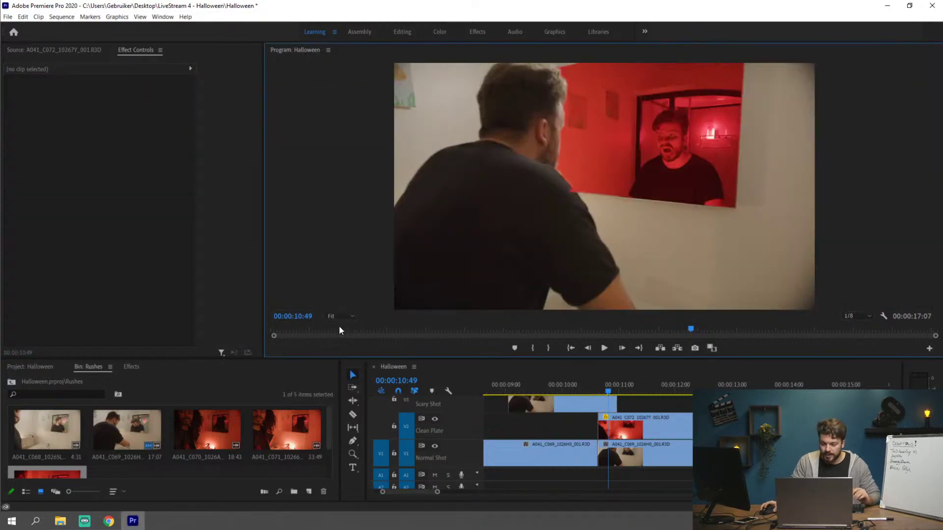
Reshape the Mask Path at the man's front shoulder by moving its points down and right over the shoulder edge, then deselect the clip.
{"action": "left_click", "coordinate": [591, 401]}
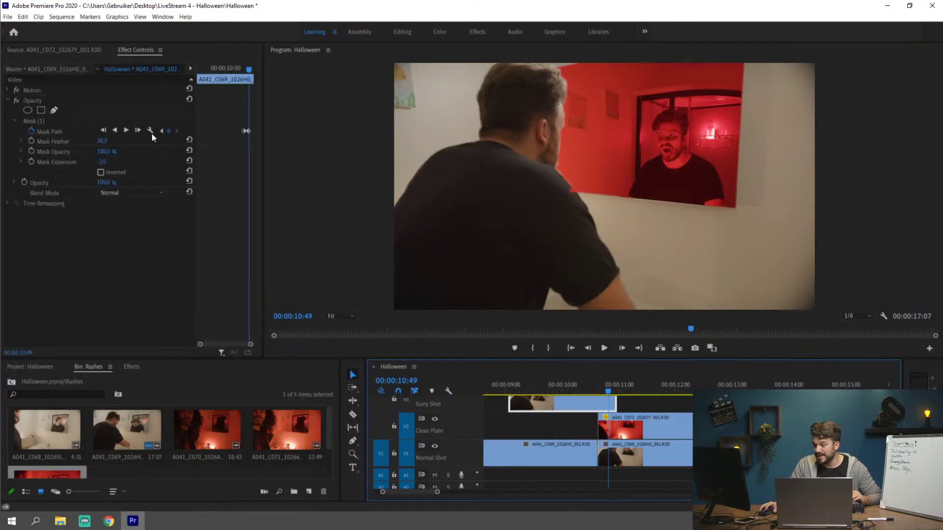
{"action": "left_click", "coordinate": [65, 129]}
{"action": "left_click_drag", "start_coordinate": [573, 189], "coordinate": [590, 212]}
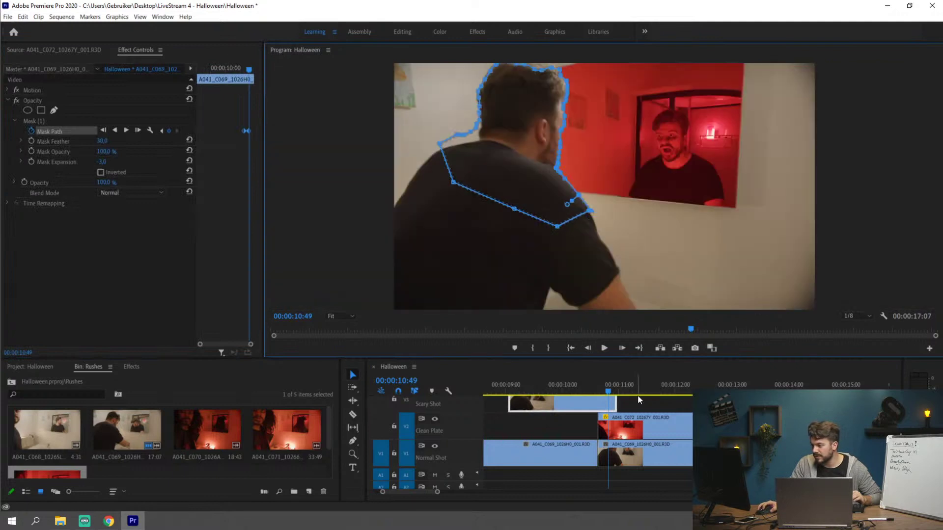
{"action": "left_click", "coordinate": [642, 404]}
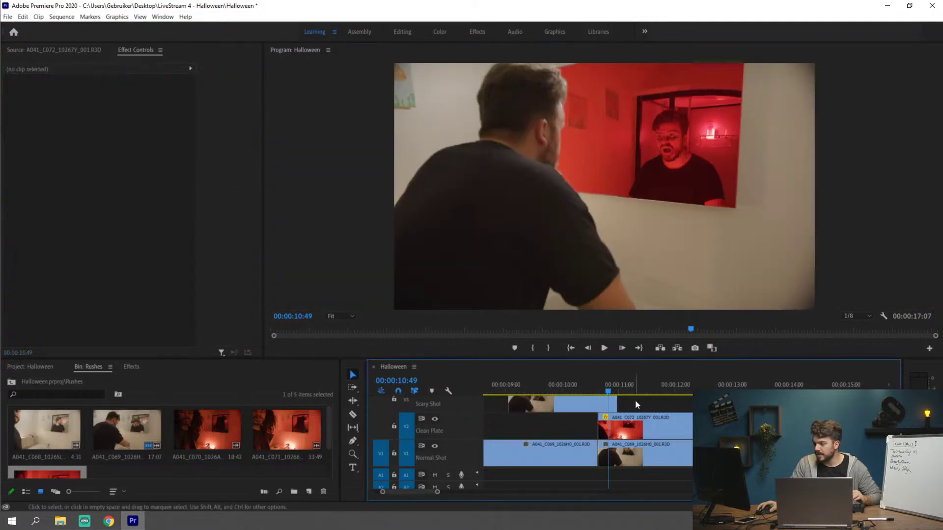
Go back to 00:00:10:40 and select the first Mask Path keyframe of the masked clip of the man.
{"action": "left_click_drag", "start_coordinate": [607, 390], "coordinate": [600, 389]}
{"action": "left_click", "coordinate": [608, 404]}
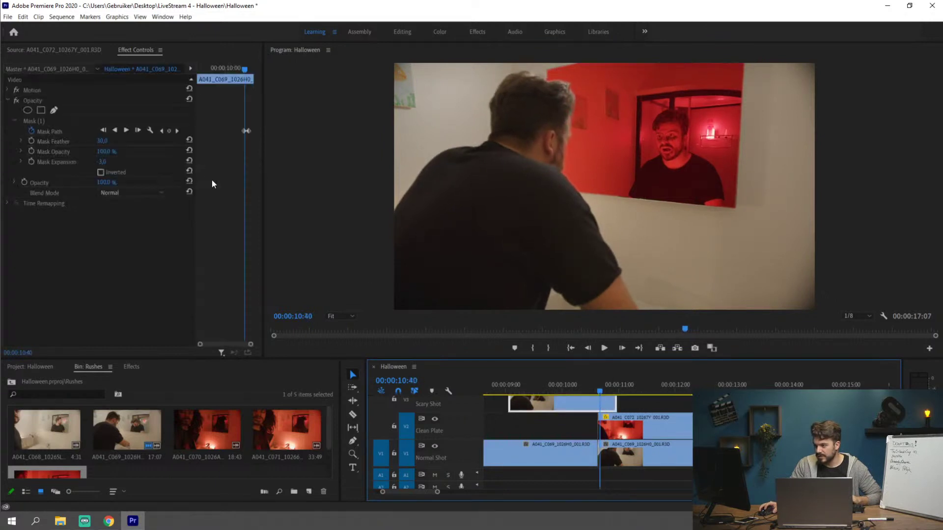
{"action": "left_click", "coordinate": [245, 132]}
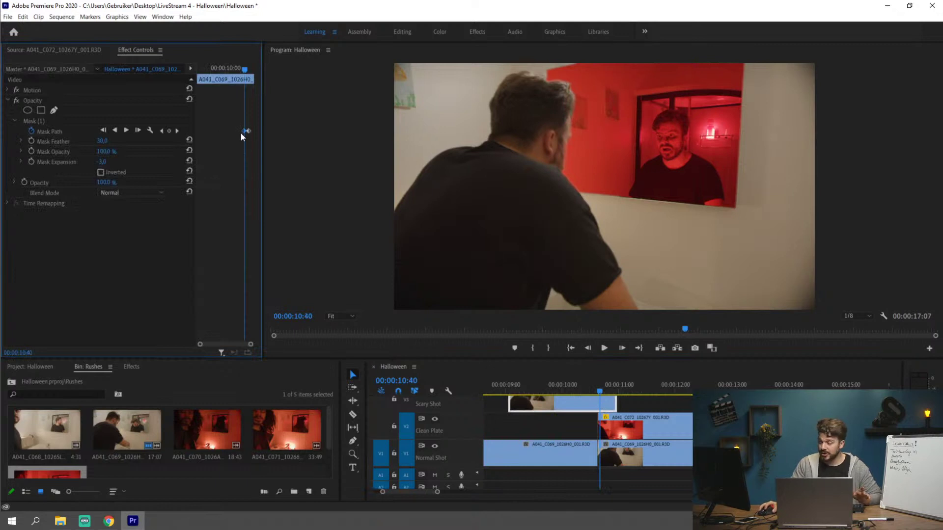
At 00:00:10:57, move Mask (1) onto the man's head and shoulders and pull its lower corner onto his shoulder edge.
{"action": "key", "text": "space"}
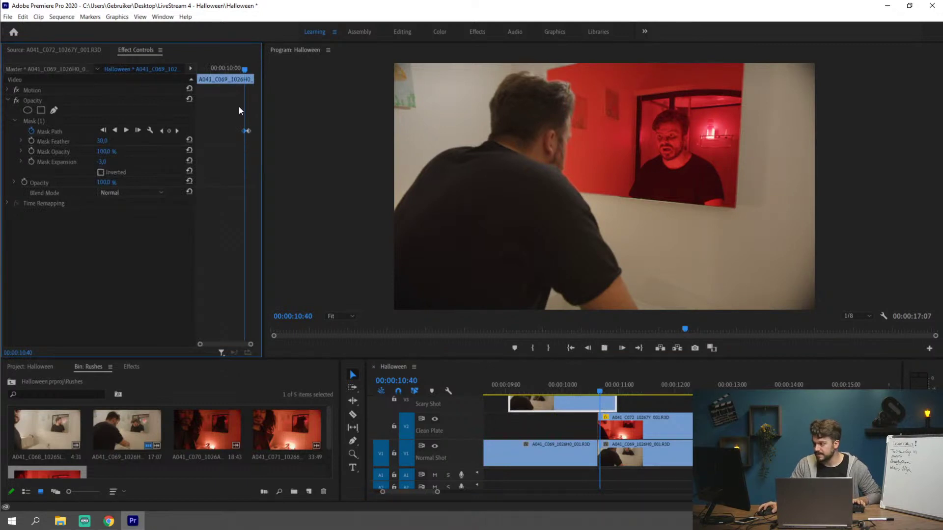
{"action": "left_click", "coordinate": [245, 68]}
{"action": "left_click_drag", "start_coordinate": [245, 67], "coordinate": [252, 67]}
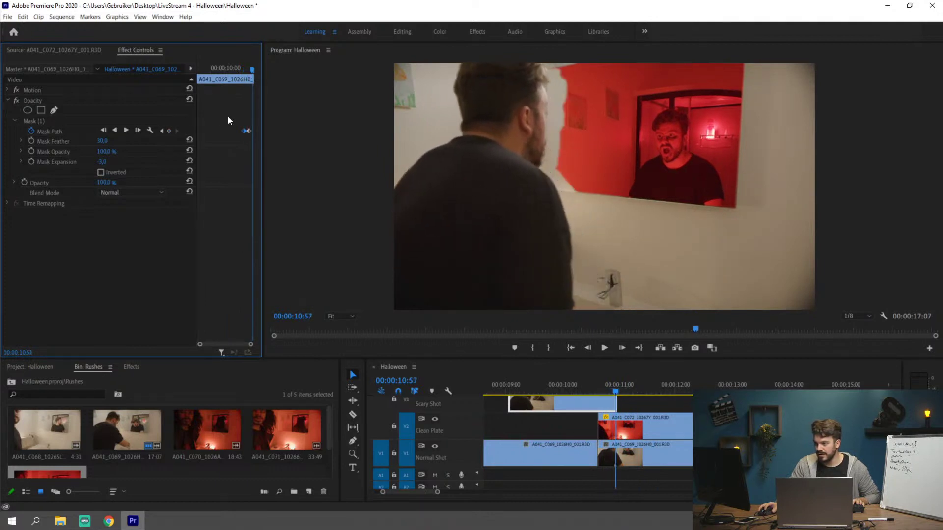
{"action": "left_click", "coordinate": [49, 120]}
{"action": "left_click_drag", "start_coordinate": [484, 122], "coordinate": [488, 133]}
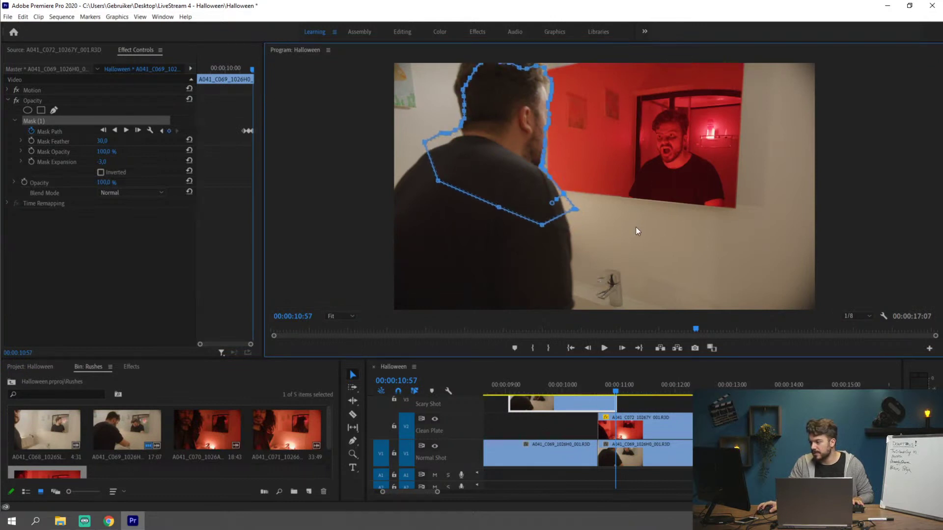
{"action": "left_click_drag", "start_coordinate": [576, 212], "coordinate": [567, 220]}
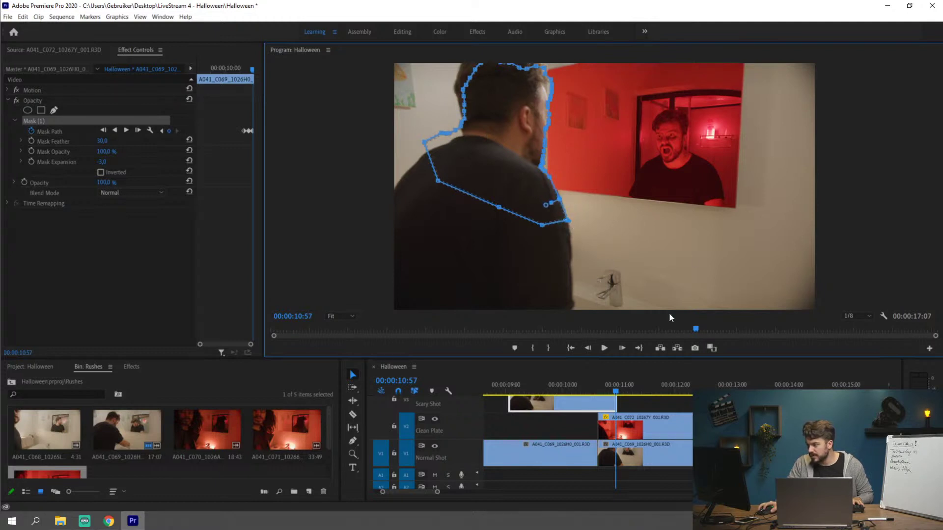
At 100% preview magnification, reshape the mask path to follow the curve of the man's shoulder against the red mirror.
{"action": "left_click", "coordinate": [340, 316]}
{"action": "left_click", "coordinate": [341, 382]}
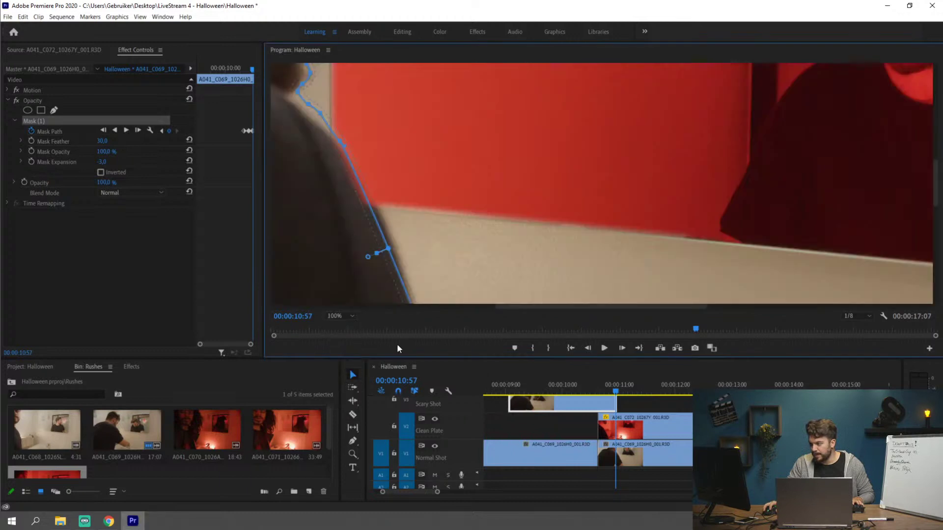
{"action": "mouse_move", "coordinate": [936, 182]}
{"action": "left_mouse_down"}
{"action": "mouse_move", "coordinate": [935, 202]}
{"action": "mouse_move", "coordinate": [933, 166]}
{"action": "left_mouse_up"}
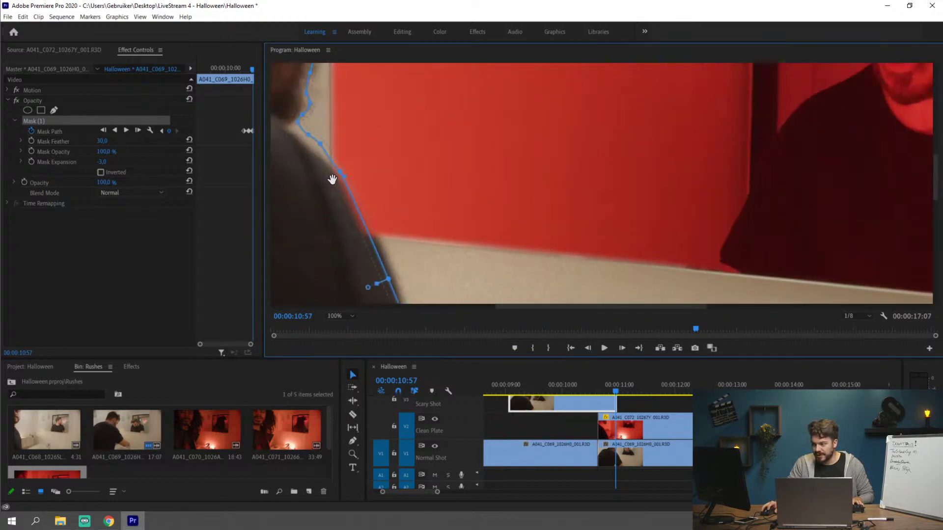
{"action": "left_click", "coordinate": [358, 201]}
{"action": "left_click_drag", "start_coordinate": [361, 201], "coordinate": [379, 226]}
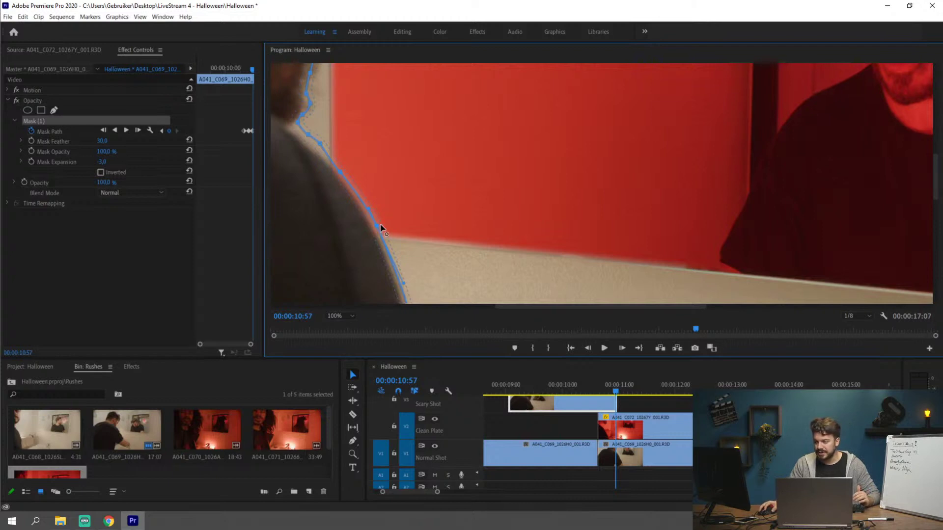
{"action": "right_click", "coordinate": [379, 233]}
{"action": "key", "text": "Escape"}
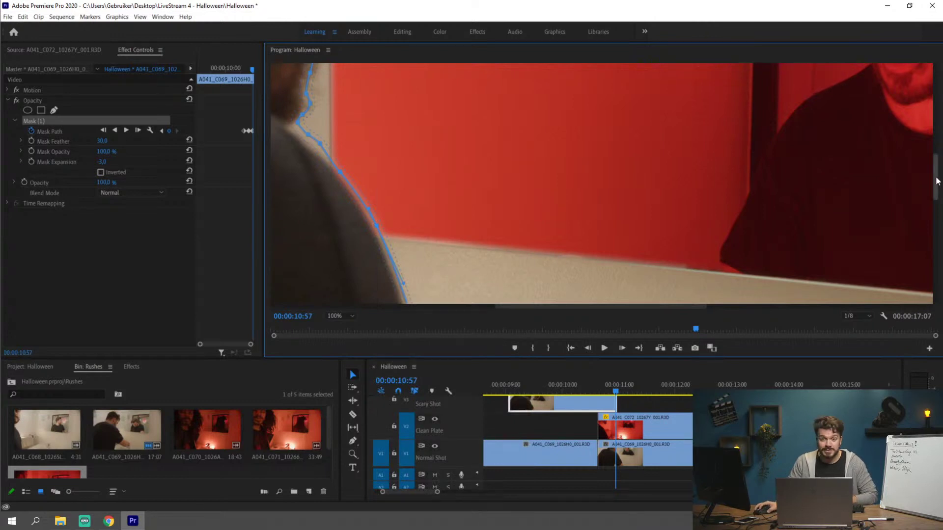
Refine the mask points beside the man's hair so the path follows the front edge of his head.
{"action": "left_click_drag", "start_coordinate": [937, 181], "coordinate": [937, 152]}
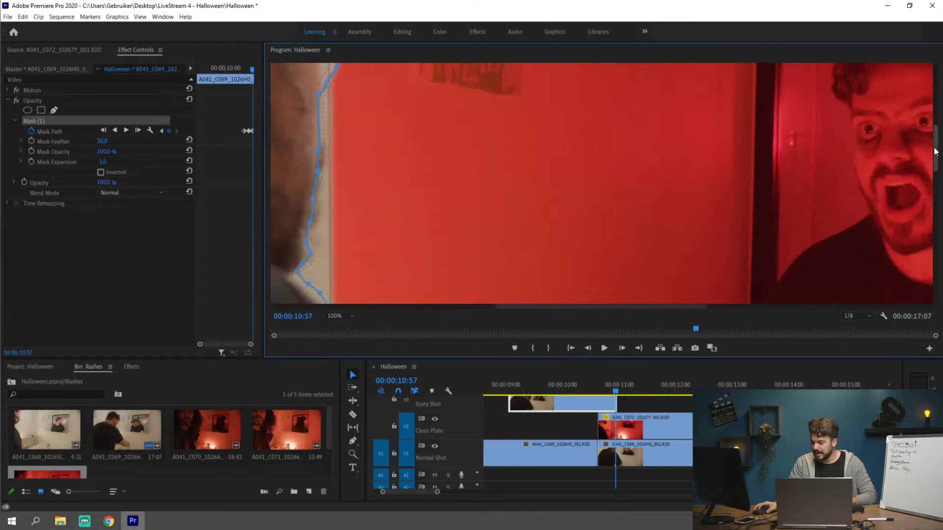
{"action": "left_click_drag", "start_coordinate": [936, 151], "coordinate": [934, 153]}
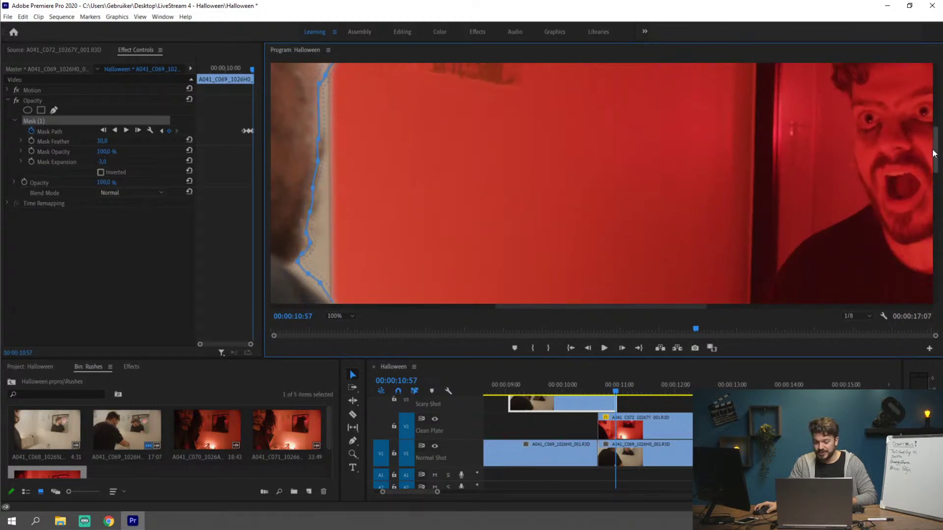
{"action": "scroll", "coordinate": [934, 154], "scroll_direction": "down", "scroll_amount": 1}
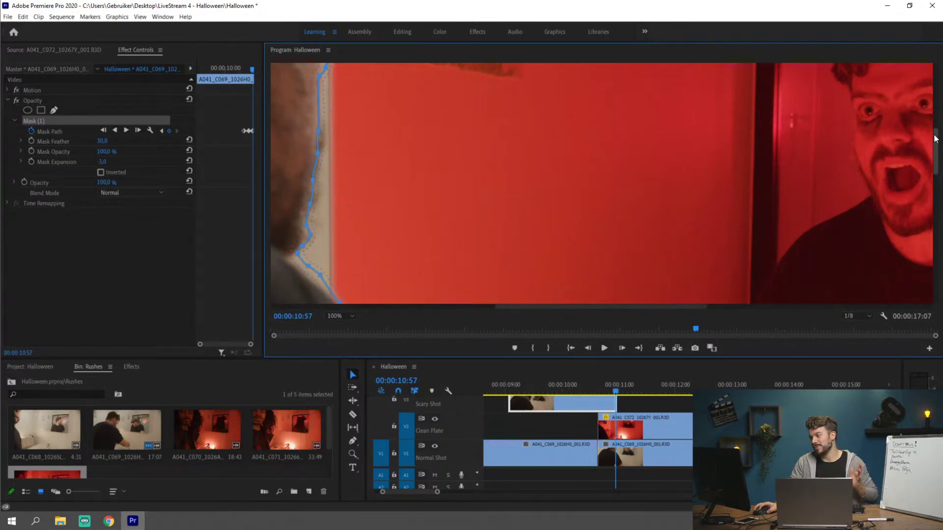
{"action": "left_click_drag", "start_coordinate": [935, 139], "coordinate": [930, 101]}
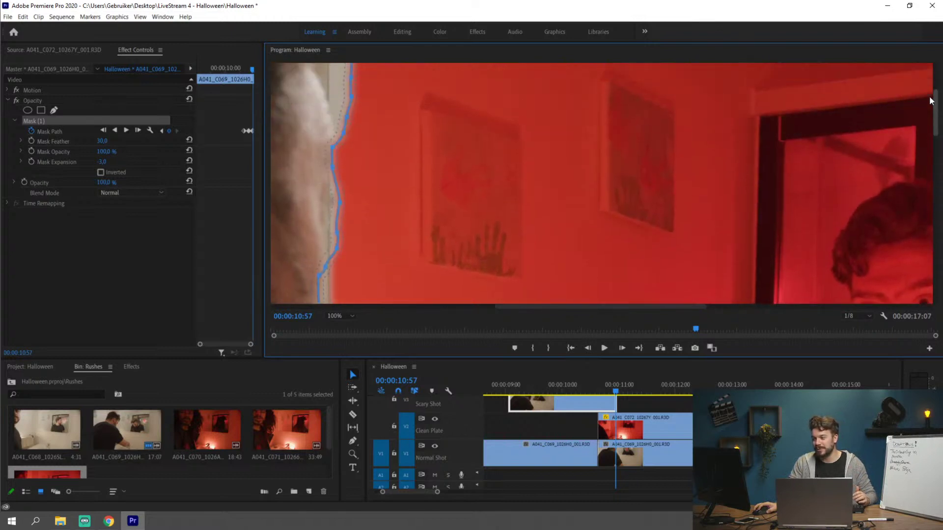
{"action": "left_click_drag", "start_coordinate": [543, 304], "coordinate": [496, 306]}
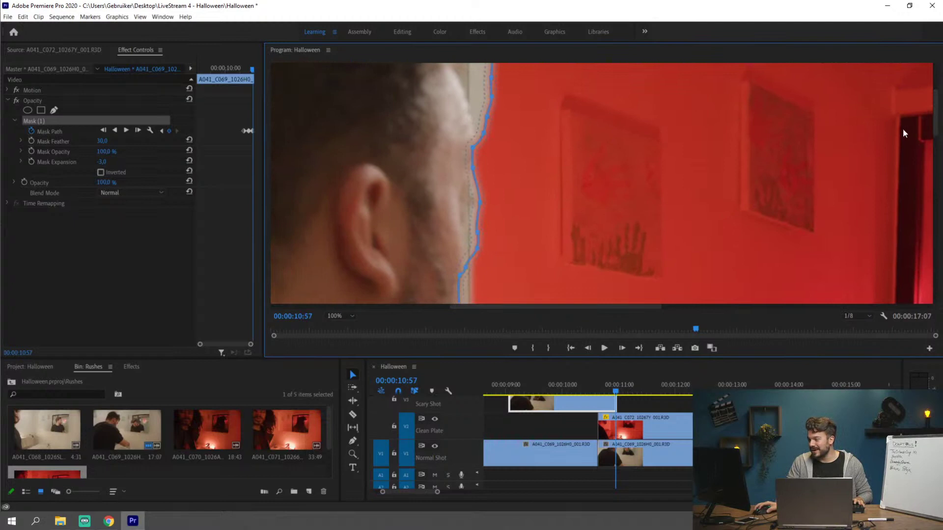
{"action": "left_click_drag", "start_coordinate": [935, 123], "coordinate": [933, 84]}
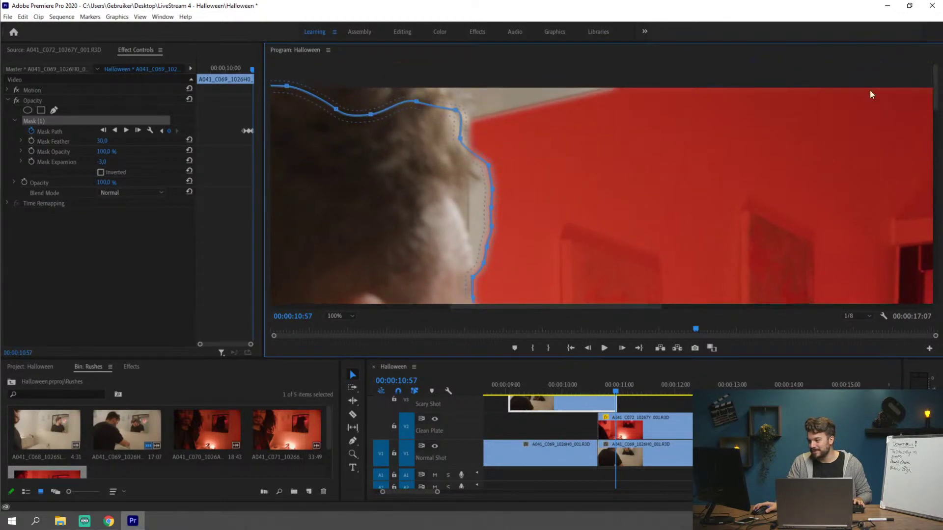
{"action": "left_click_drag", "start_coordinate": [457, 110], "coordinate": [476, 131]}
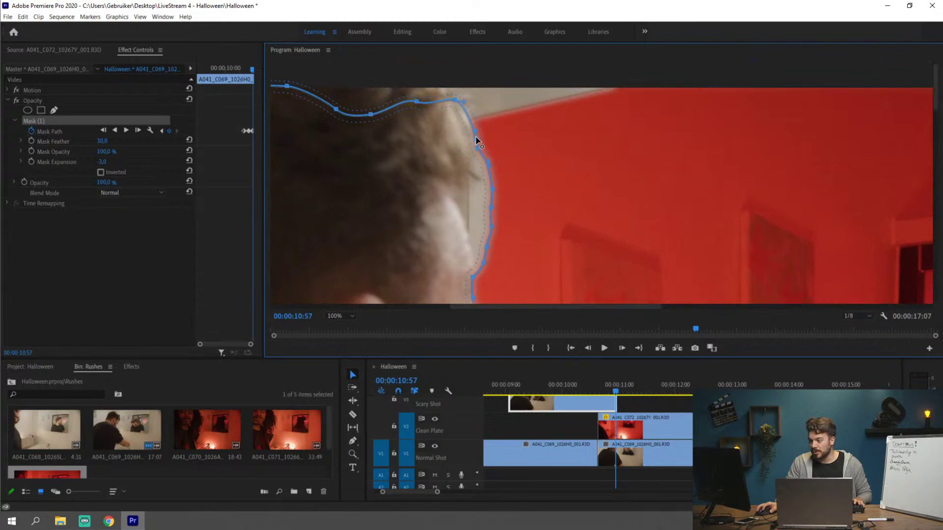
{"action": "left_click_drag", "start_coordinate": [488, 163], "coordinate": [478, 167]}
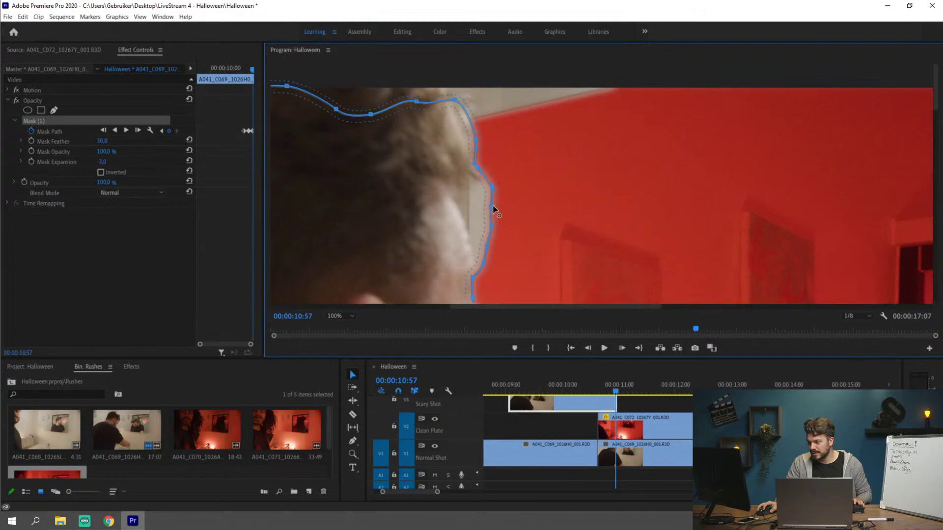
Pull the mask path inward beneath the hair tuft and along the forehead to match his profile.
{"action": "left_click_drag", "start_coordinate": [493, 208], "coordinate": [480, 183]}
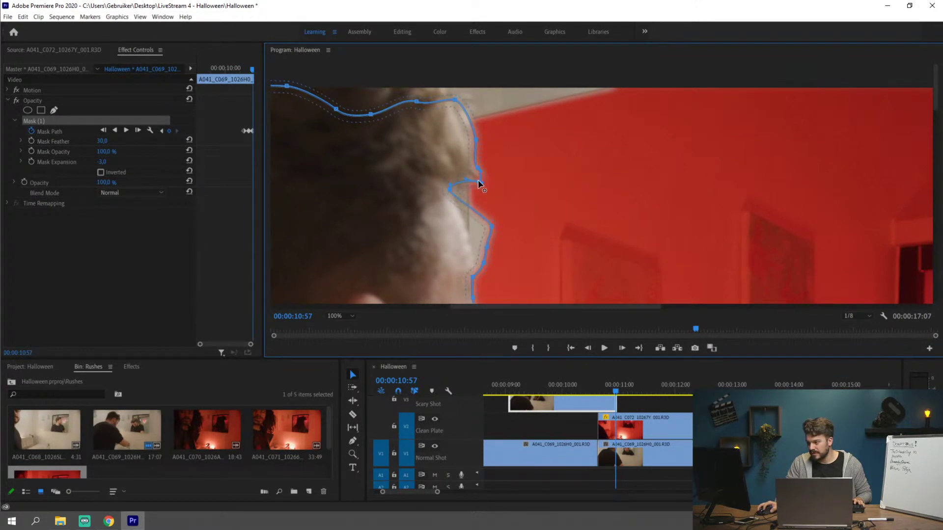
{"action": "left_click_drag", "start_coordinate": [491, 226], "coordinate": [480, 270]}
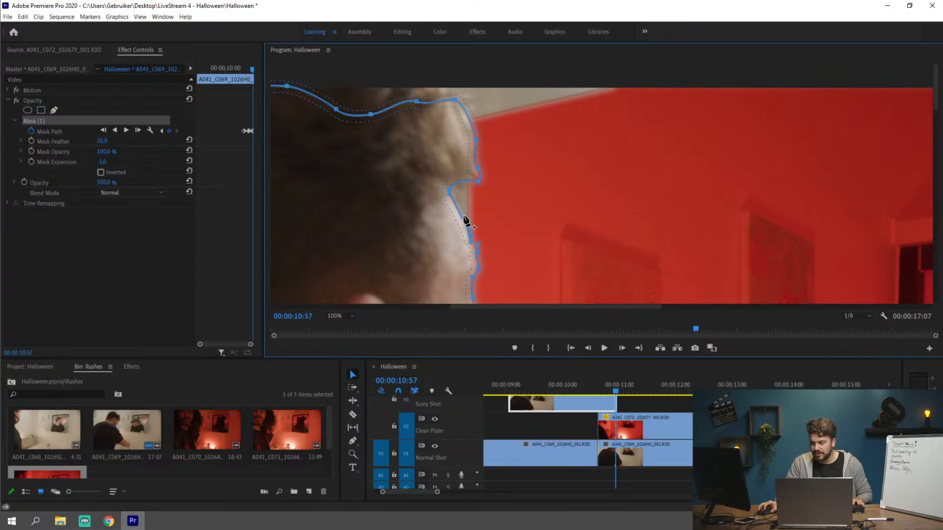
{"action": "left_click_drag", "start_coordinate": [470, 228], "coordinate": [462, 210]}
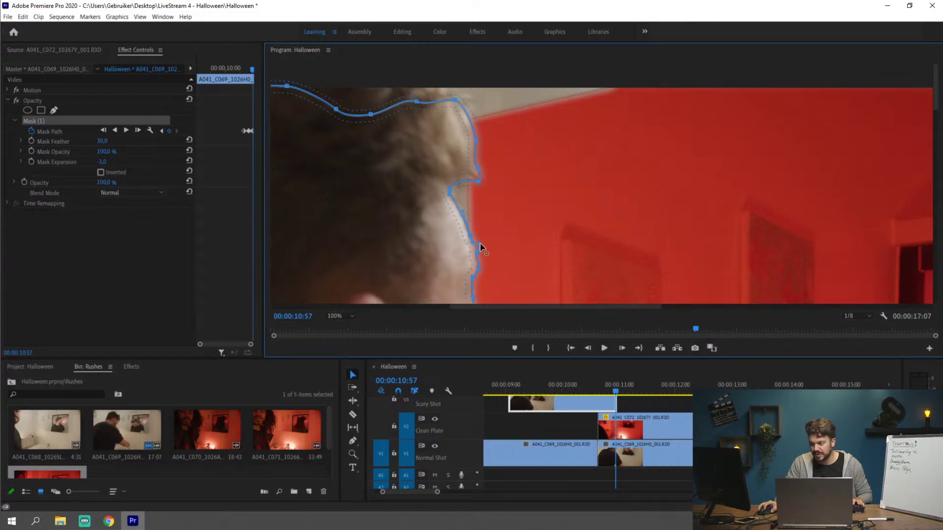
{"action": "left_click_drag", "start_coordinate": [478, 246], "coordinate": [476, 242]}
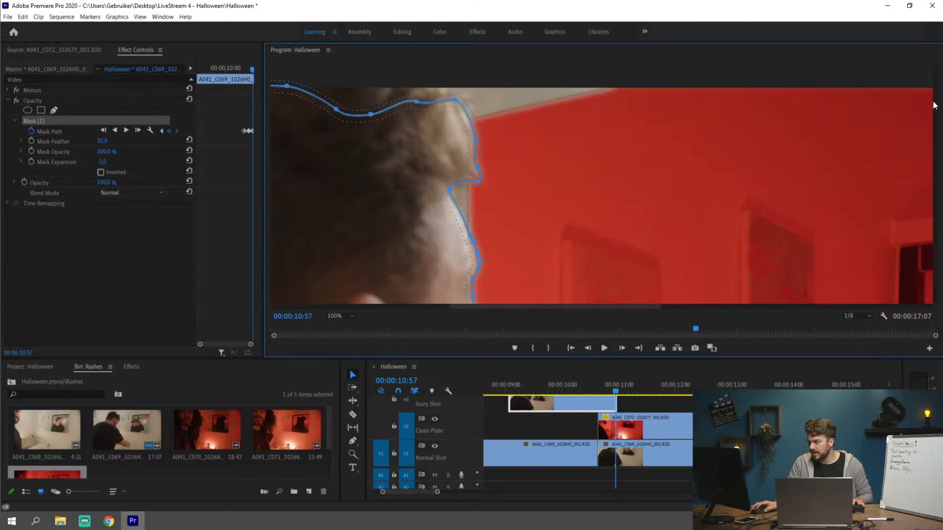
Tighten the mask points along the side of the face and beard to remove the gap beside the red mirror.
{"action": "left_click_drag", "start_coordinate": [935, 98], "coordinate": [935, 139]}
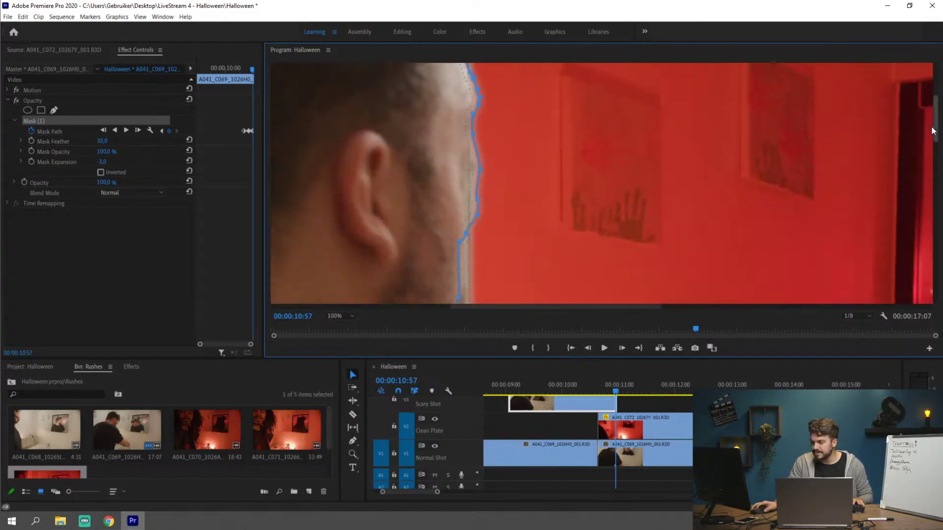
{"action": "left_click_drag", "start_coordinate": [480, 152], "coordinate": [465, 216]}
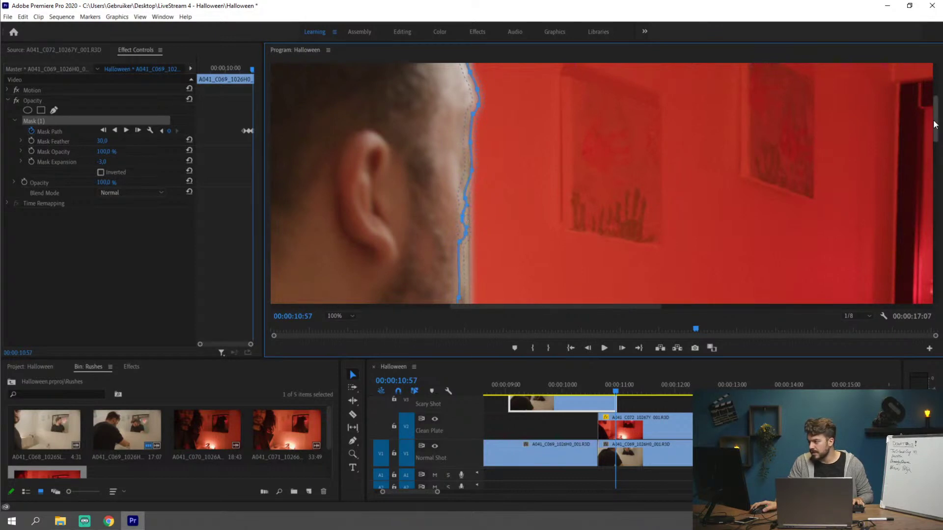
{"action": "left_click_drag", "start_coordinate": [936, 132], "coordinate": [935, 139]}
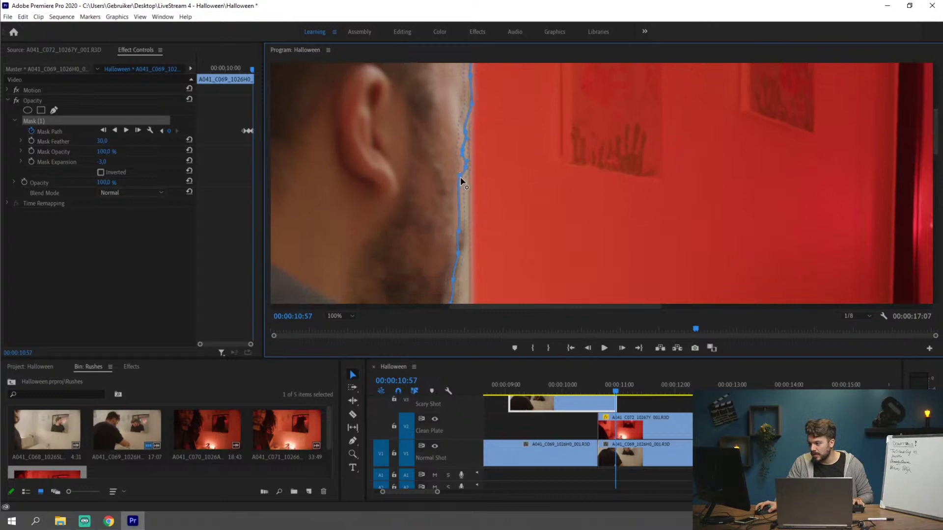
{"action": "mouse_move", "coordinate": [462, 182]}
{"action": "left_mouse_down"}
{"action": "mouse_move", "coordinate": [514, 202]}
{"action": "mouse_move", "coordinate": [461, 197]}
{"action": "left_mouse_up"}
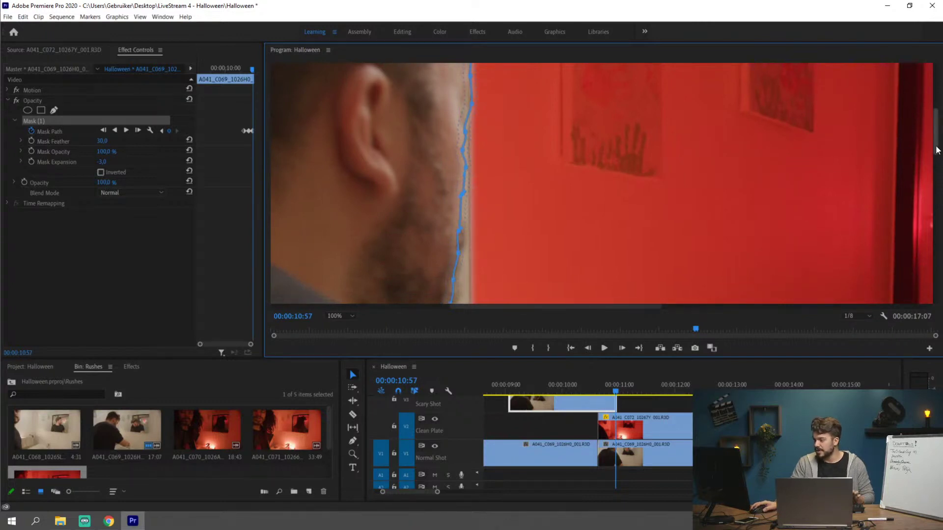
Review the masked shot with the preview set to Fit, playing and scrubbing the mirror transition between 00:00:10:32 and 00:00:10:57.
{"action": "left_click_drag", "start_coordinate": [937, 162], "coordinate": [937, 108]}
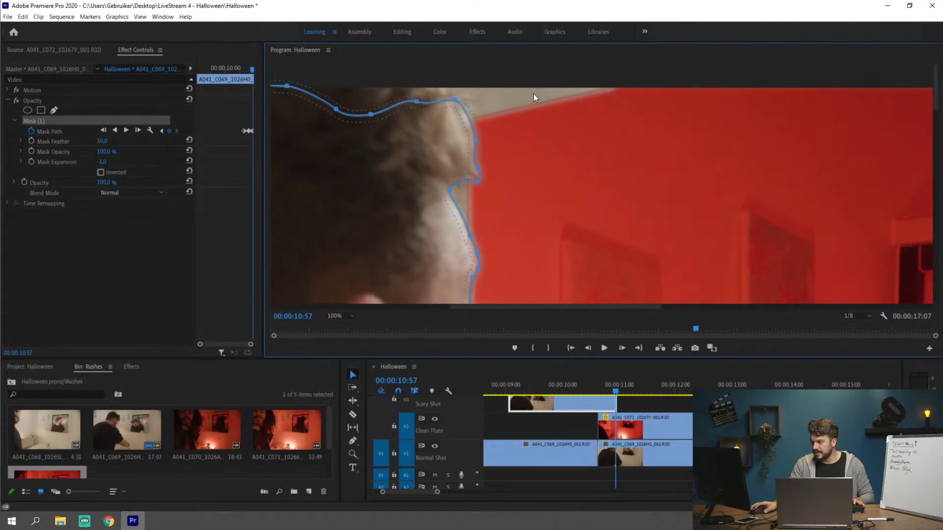
{"action": "left_click", "coordinate": [655, 409]}
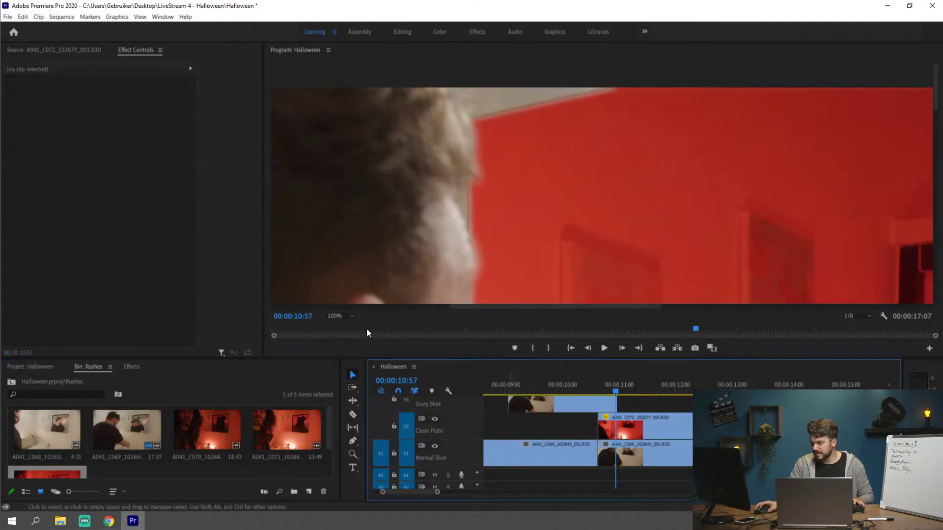
{"action": "left_click", "coordinate": [345, 317]}
{"action": "left_click", "coordinate": [351, 329]}
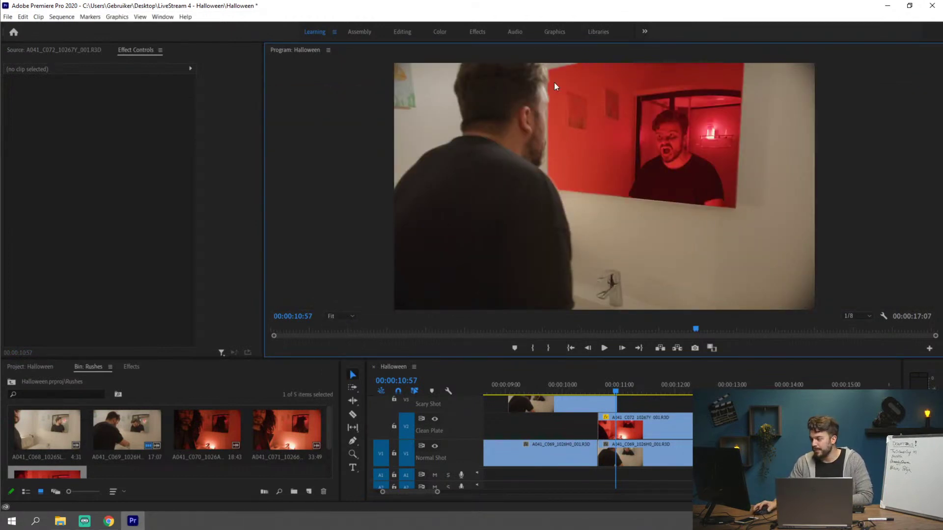
{"action": "left_click_drag", "start_coordinate": [614, 391], "coordinate": [597, 391]}
{"action": "left_click", "coordinate": [606, 405]}
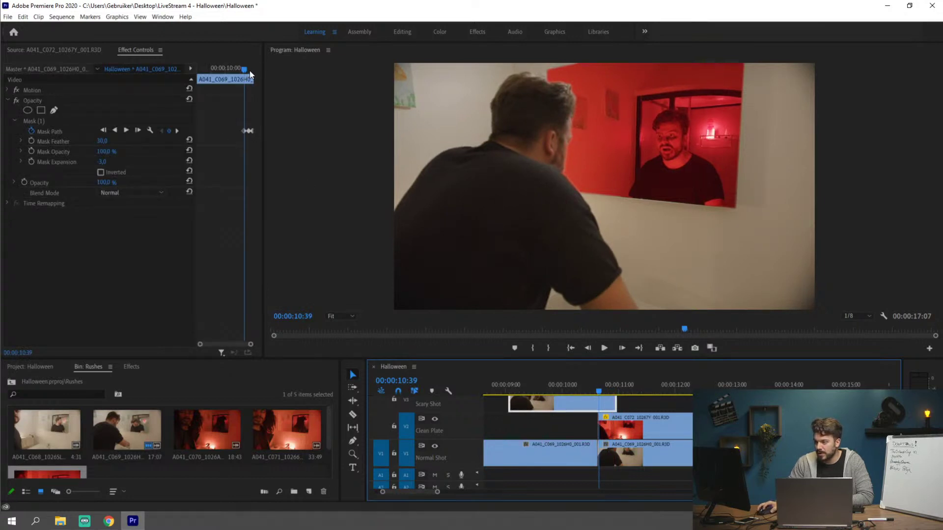
{"action": "left_click_drag", "start_coordinate": [244, 74], "coordinate": [240, 70]}
{"action": "key", "text": "space"}
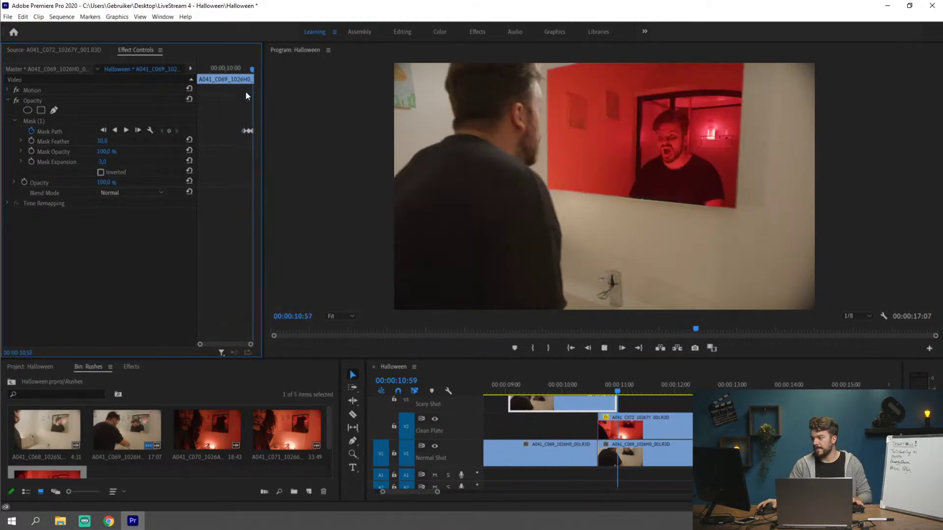
{"action": "left_click", "coordinate": [594, 388]}
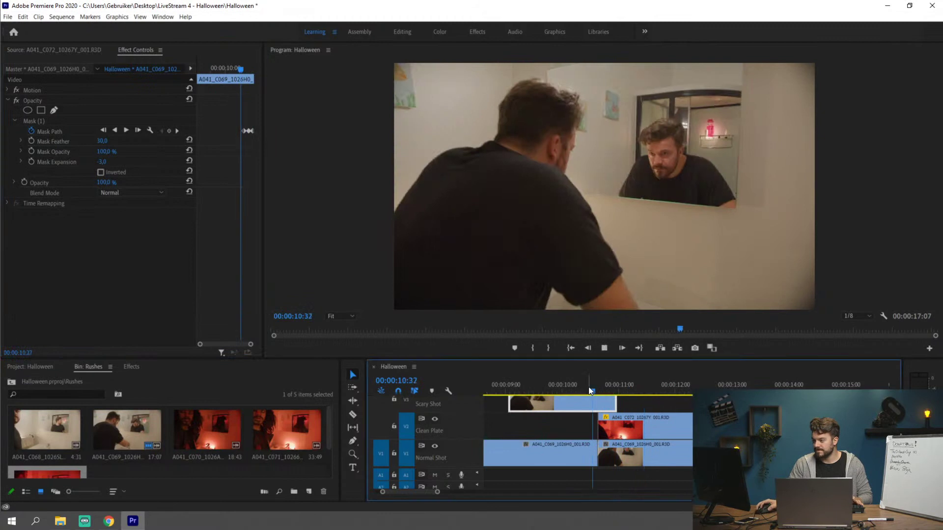
{"action": "left_click", "coordinate": [593, 388]}
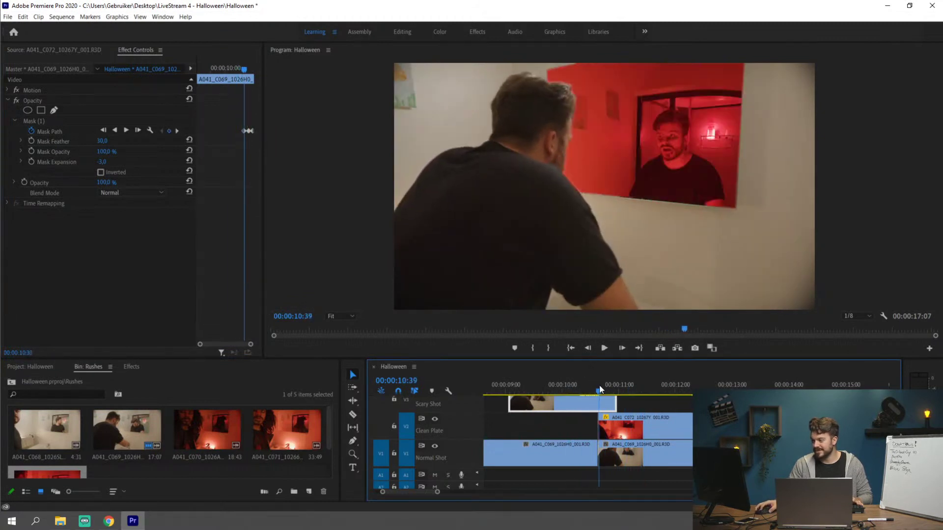
{"action": "left_click", "coordinate": [595, 388]}
{"action": "mouse_move", "coordinate": [596, 390]}
{"action": "left_mouse_down"}
{"action": "mouse_move", "coordinate": [608, 388]}
{"action": "mouse_move", "coordinate": [595, 388]}
{"action": "left_mouse_up"}
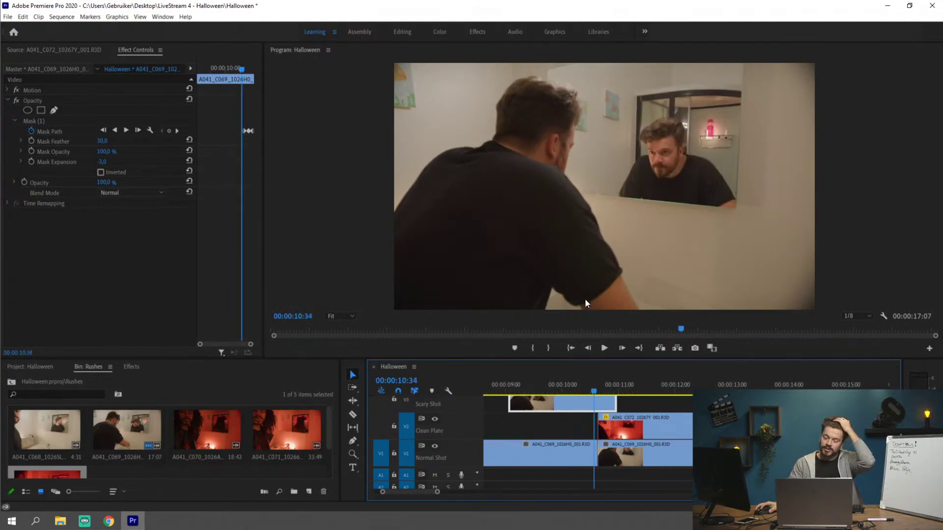
Extend the start of the red A041_C072 clip on the Clean Plate track back to just after 00:00:10:00 and preview 00:00:10:25.
{"action": "left_click", "coordinate": [600, 388]}
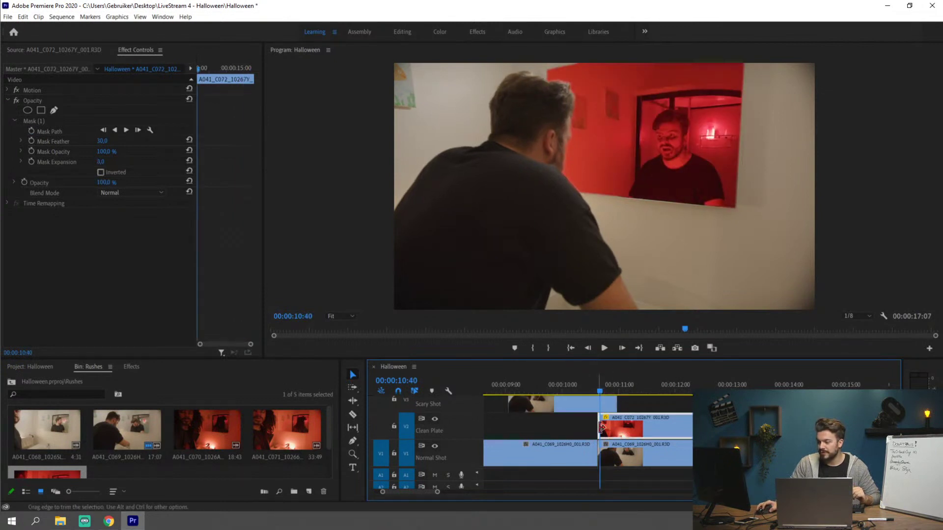
{"action": "left_click_drag", "start_coordinate": [599, 425], "coordinate": [568, 419]}
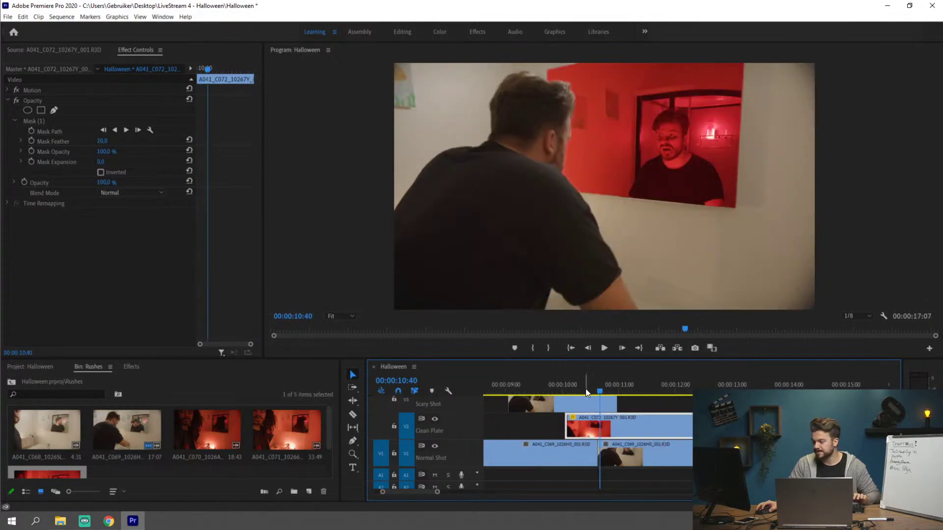
{"action": "left_click", "coordinate": [585, 388]}
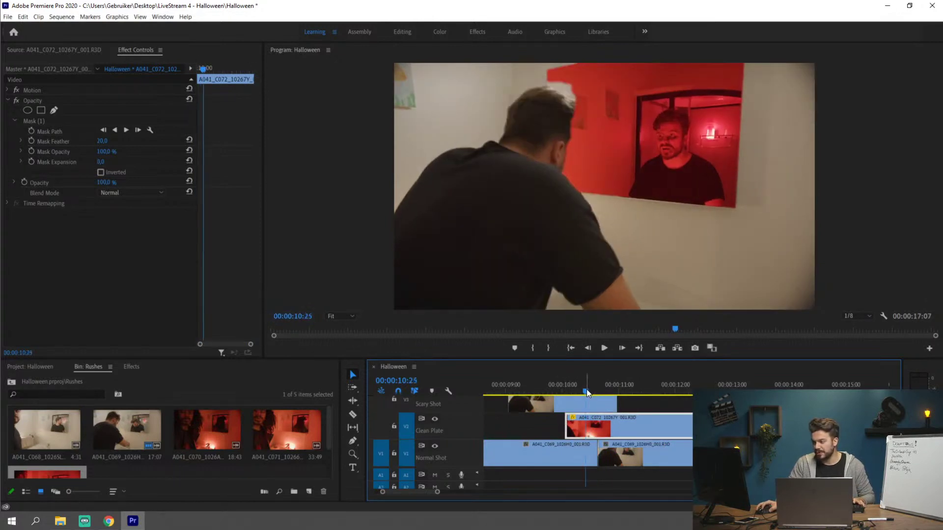
Add a sequence marker at 00:00:10:40 with no clip selected.
{"action": "left_click_drag", "start_coordinate": [587, 389], "coordinate": [603, 388]}
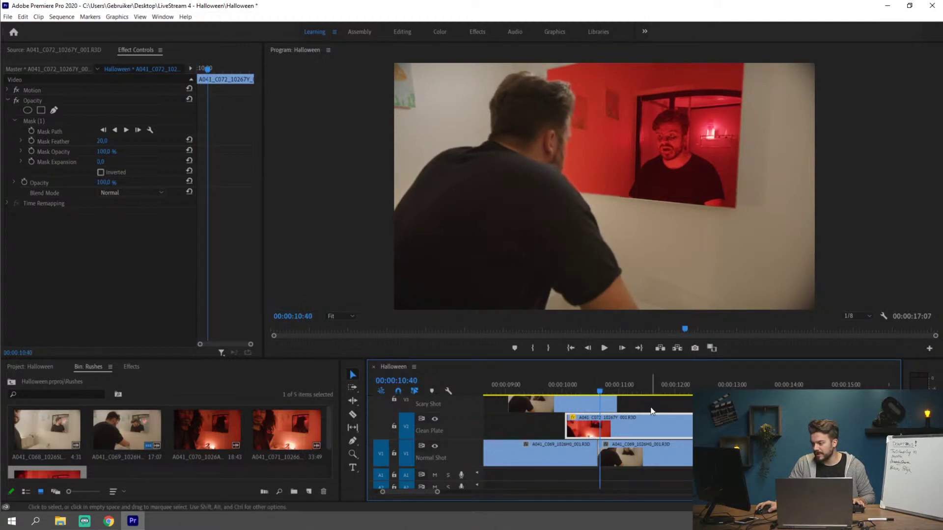
{"action": "left_click", "coordinate": [633, 404]}
{"action": "key", "text": "m"}
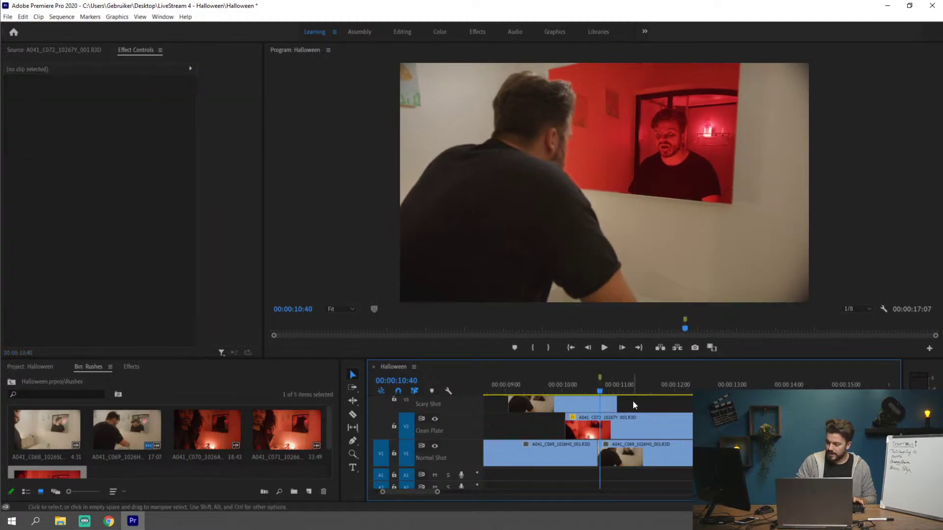
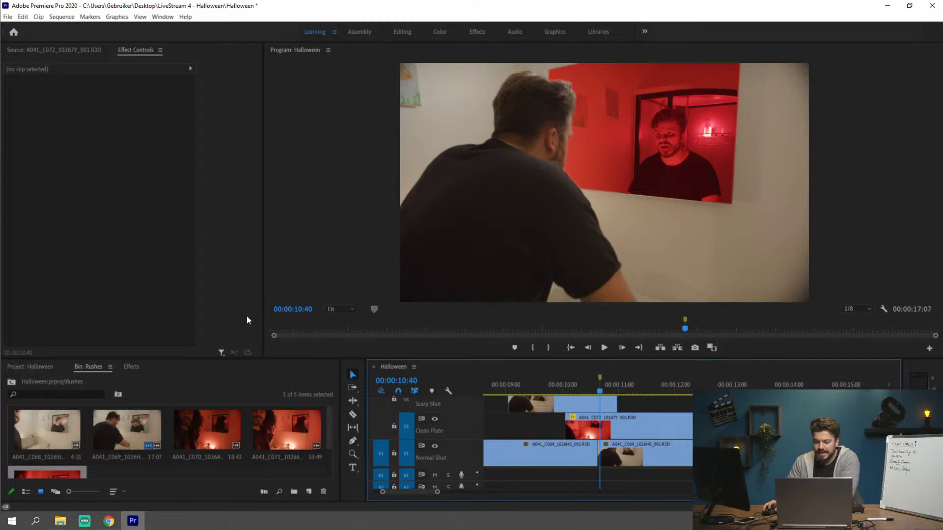
Name the sequence marker at 00:00:10:40 "Start of Mirror Shot".
{"action": "double_click", "coordinate": [600, 375]}
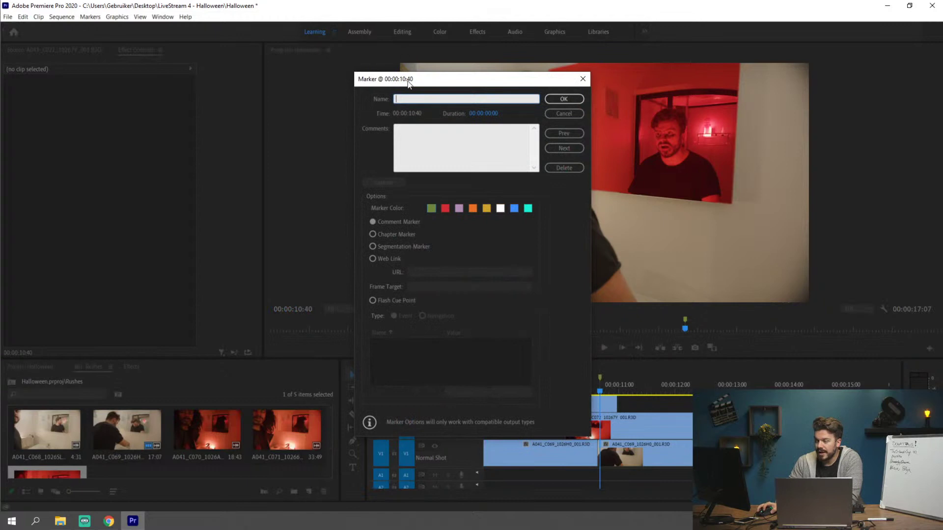
{"action": "mouse_move", "coordinate": [419, 83]}
{"action": "left_mouse_down"}
{"action": "mouse_move", "coordinate": [411, 80]}
{"action": "mouse_move", "coordinate": [417, 88]}
{"action": "left_mouse_up"}
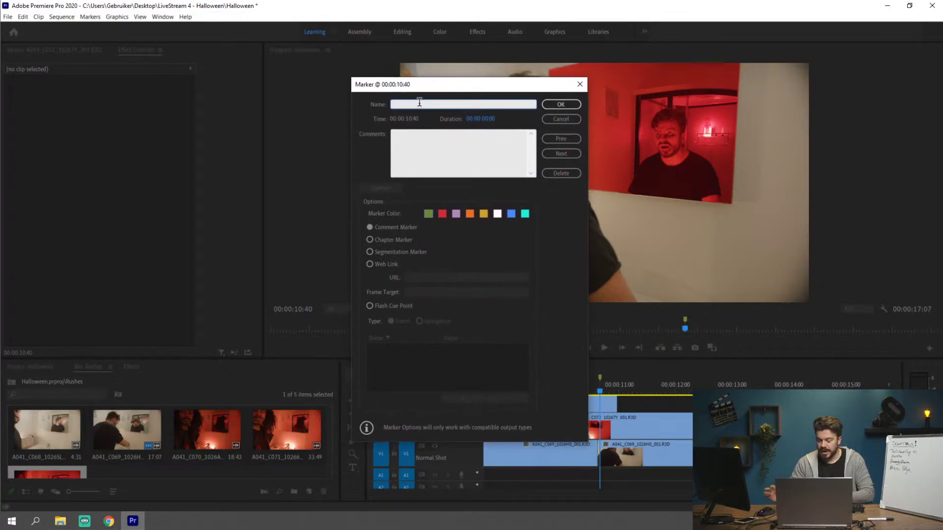
{"action": "type", "text": "tart "}
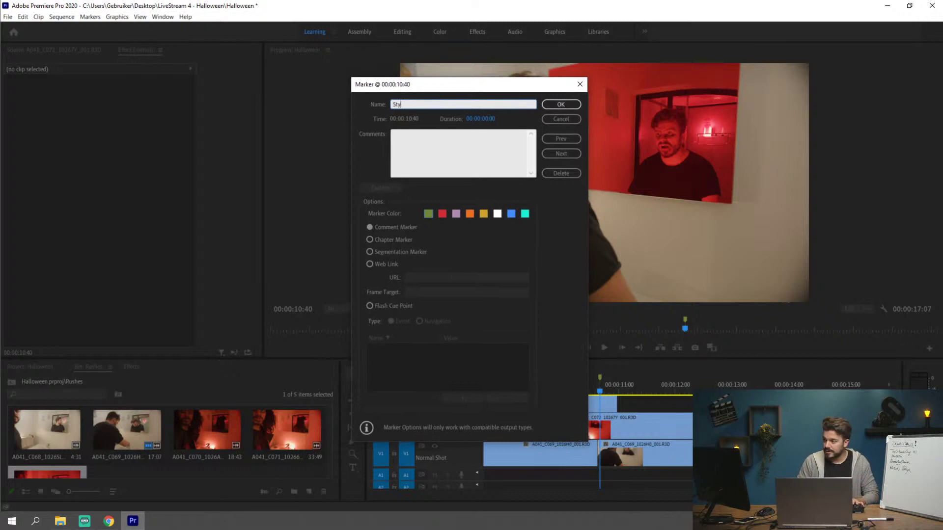
{"action": "type", "text": "of "}
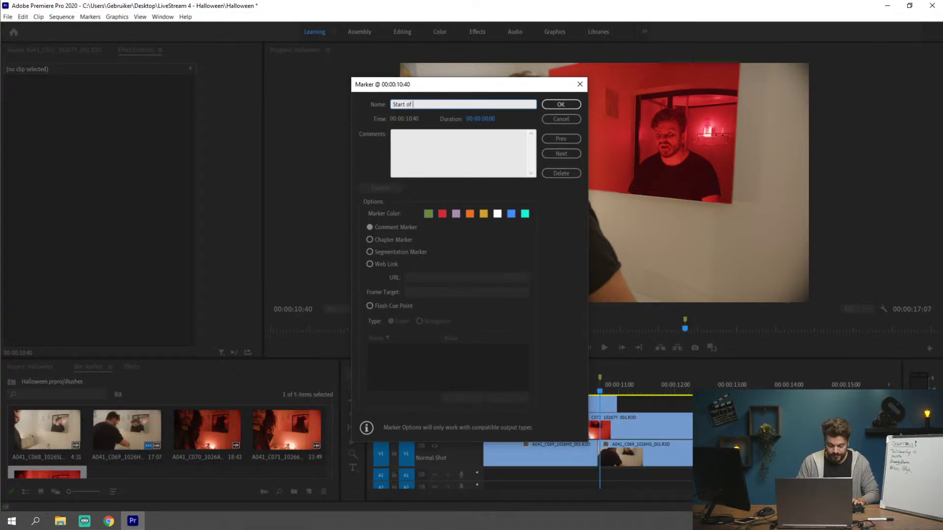
{"action": "type", "text": "Mirror S"}
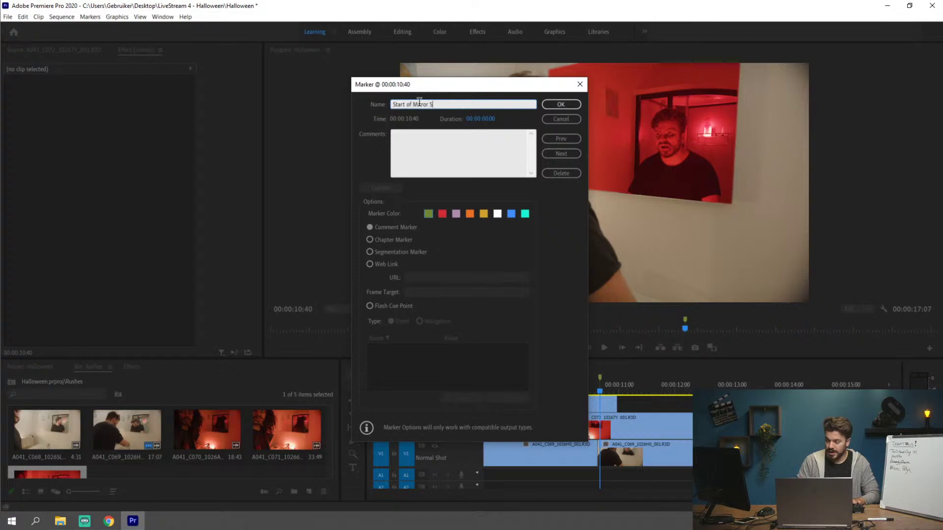
{"action": "type", "text": "hot"}
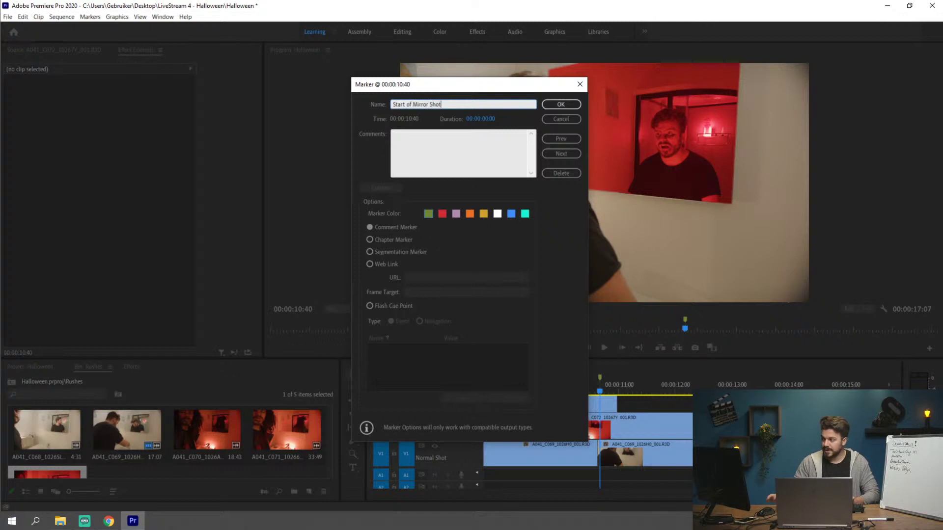
Colour the marker red, add the comment "Create effect right here" and save the marker settings.
{"action": "left_click", "coordinate": [443, 214]}
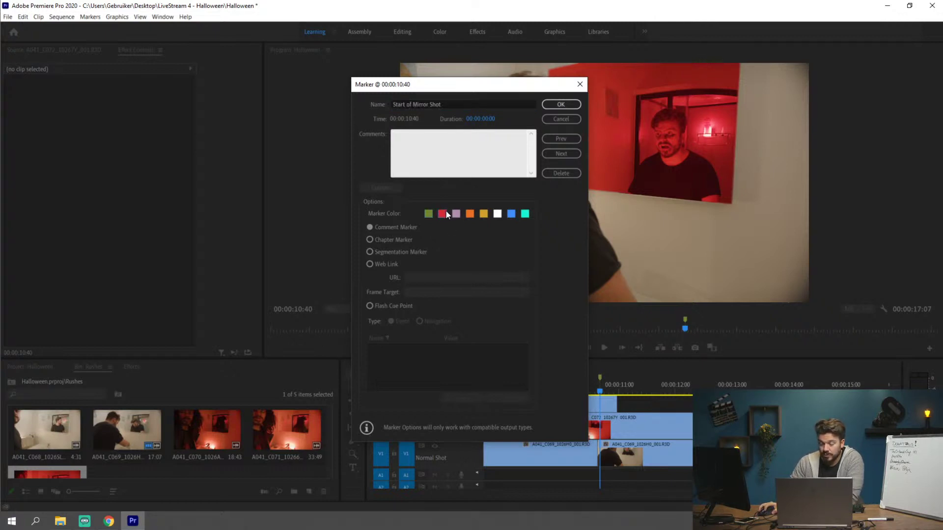
{"action": "left_click", "coordinate": [434, 169]}
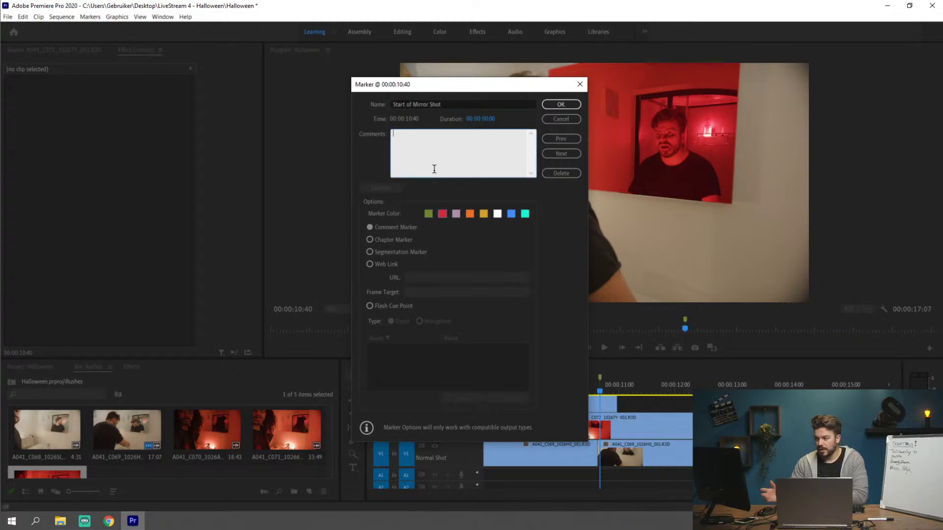
{"action": "type", "text": "Cr"}
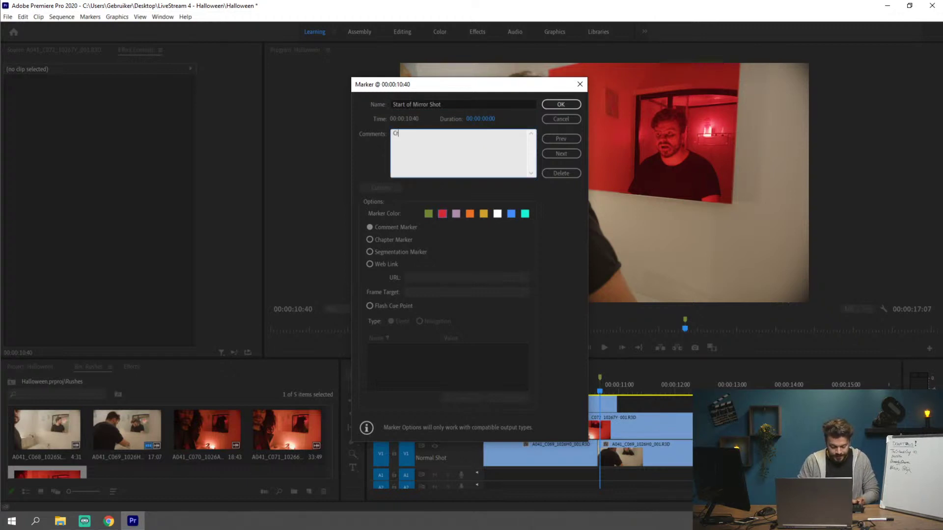
{"action": "type", "text": "eate effect right here"}
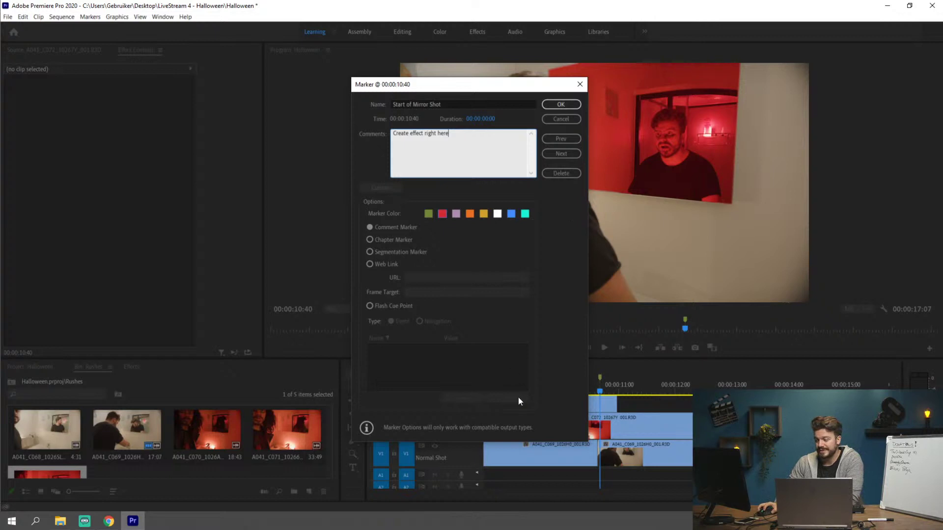
{"action": "left_click", "coordinate": [552, 108]}
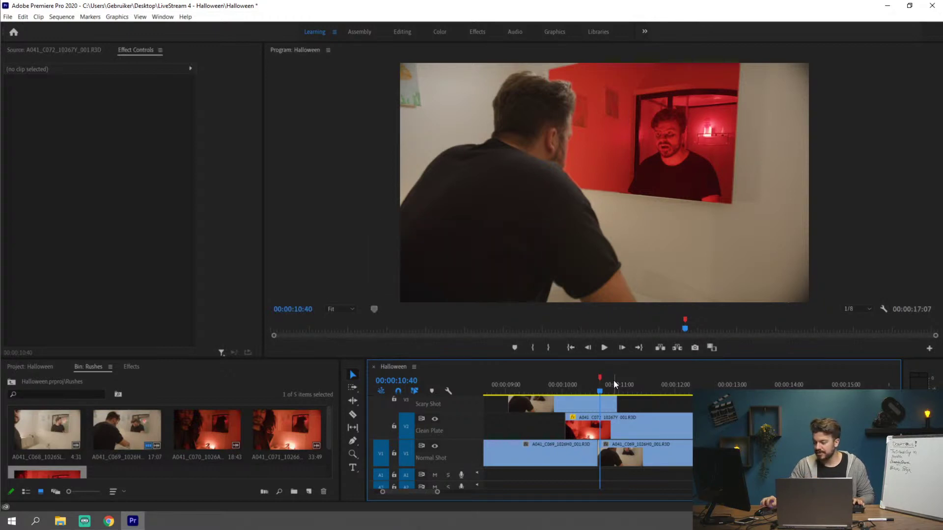
Find the VR Digital Glitch effect by searching for "glitch" and apply it to the red A041_C072 clip on the Clean Plate track.
{"action": "left_click", "coordinate": [607, 429]}
{"action": "left_click_drag", "start_coordinate": [134, 358], "coordinate": [137, 325]}
{"action": "left_click", "coordinate": [135, 332]}
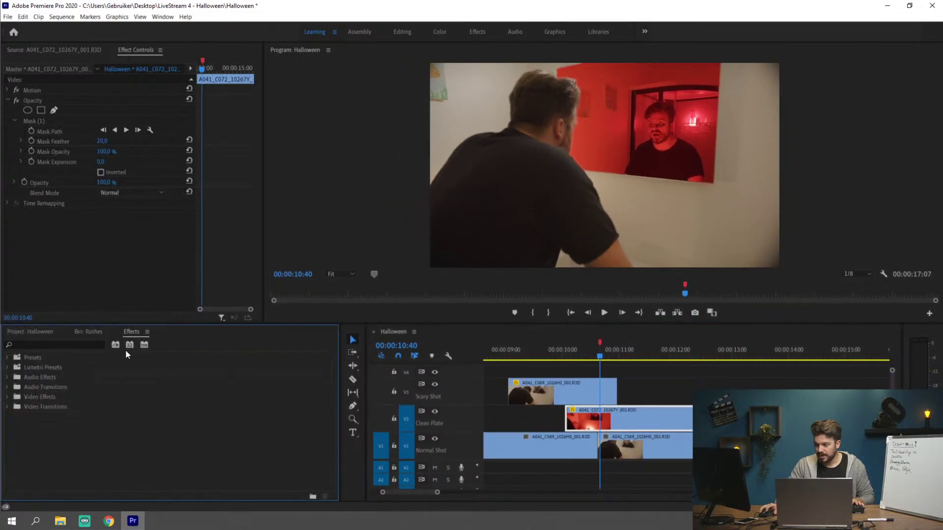
{"action": "left_click", "coordinate": [70, 344]}
{"action": "type", "text": "glitch"}
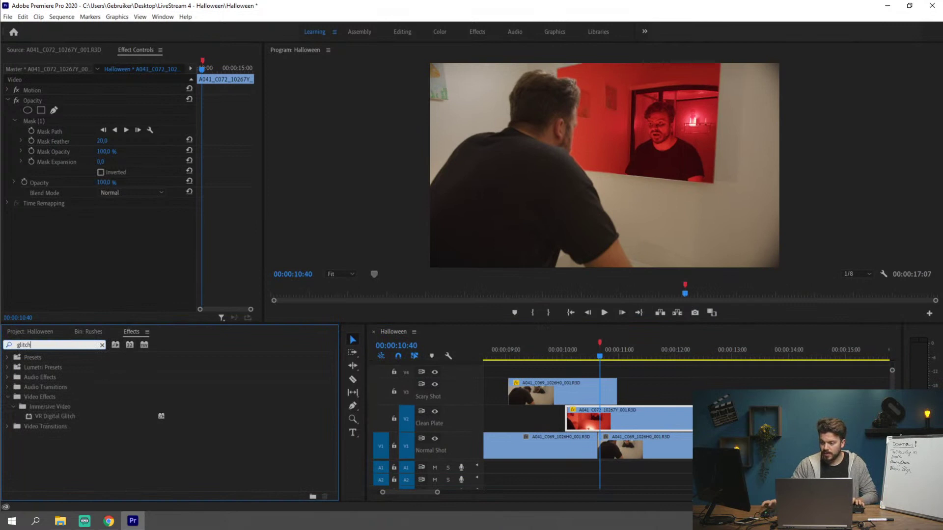
{"action": "left_click", "coordinate": [54, 416]}
{"action": "left_click_drag", "start_coordinate": [54, 414], "coordinate": [595, 416]}
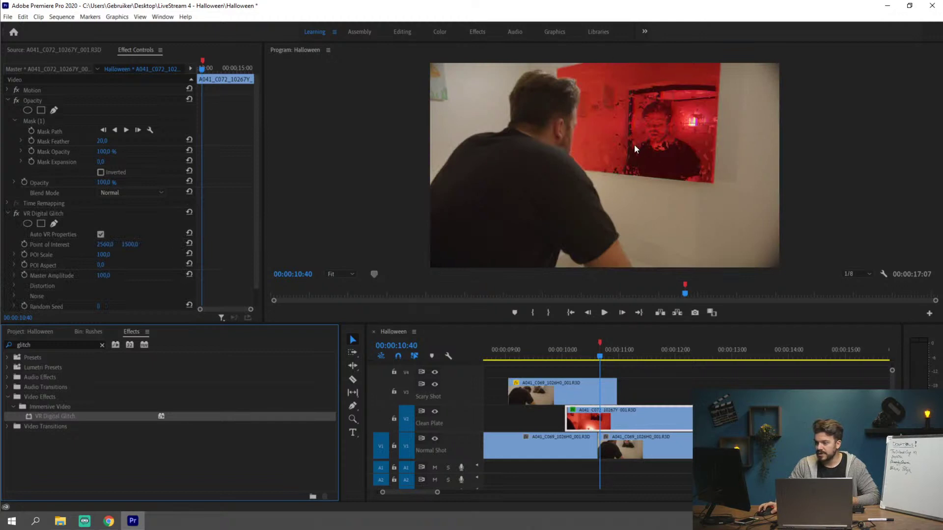
Adjust VR Digital Glitch: Color Distortion 100, Geometry Distortion Y 31 with raised X and Z, Distortion Complexity 15, Distortion Evolution -72, and a higher Color Evolution.
{"action": "left_click", "coordinate": [8, 101]}
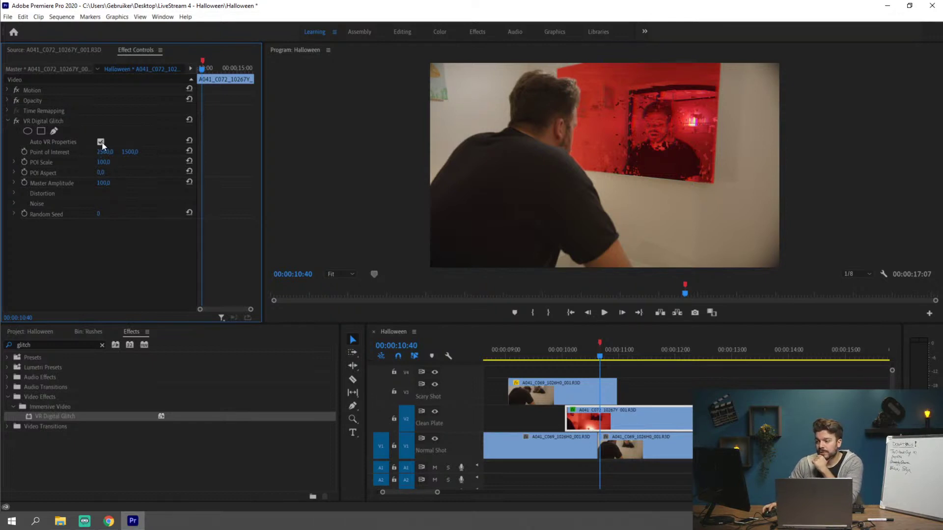
{"action": "left_click", "coordinate": [15, 215]}
{"action": "left_click", "coordinate": [13, 204]}
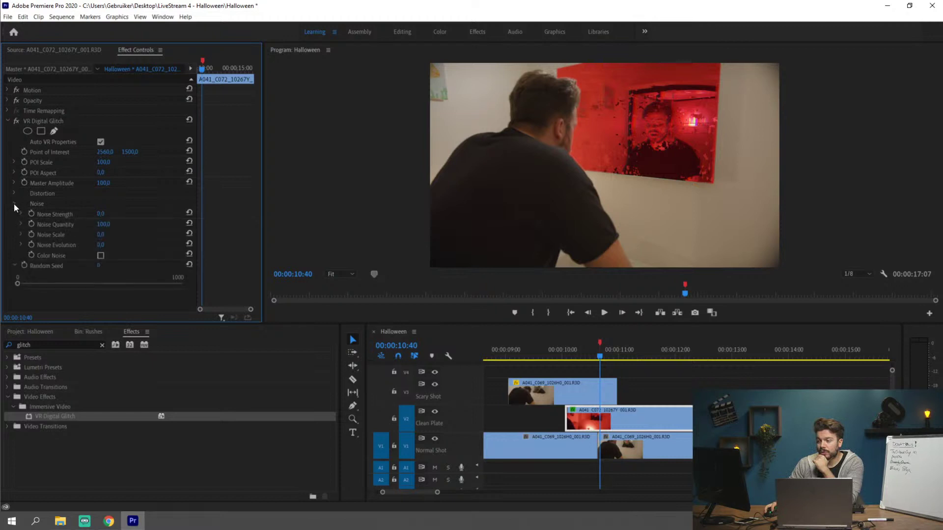
{"action": "left_click", "coordinate": [13, 194]}
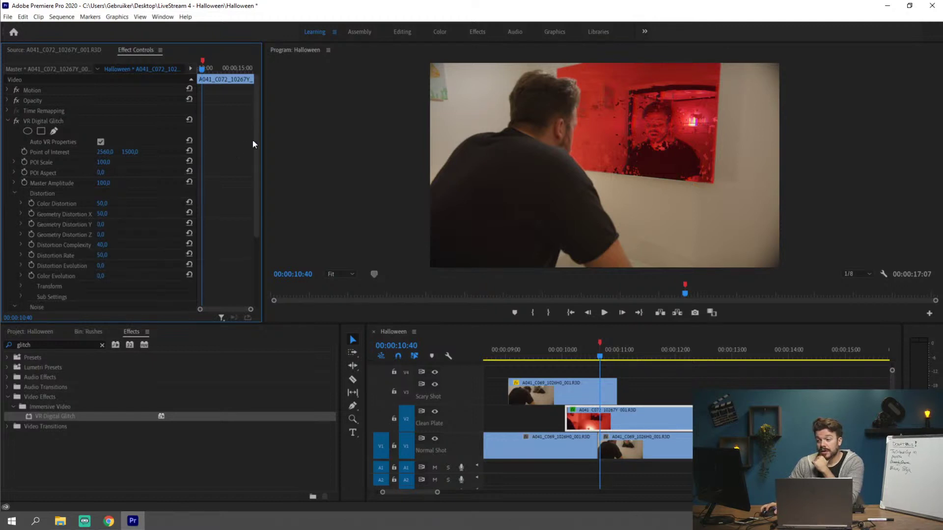
{"action": "left_click_drag", "start_coordinate": [255, 140], "coordinate": [263, 193]}
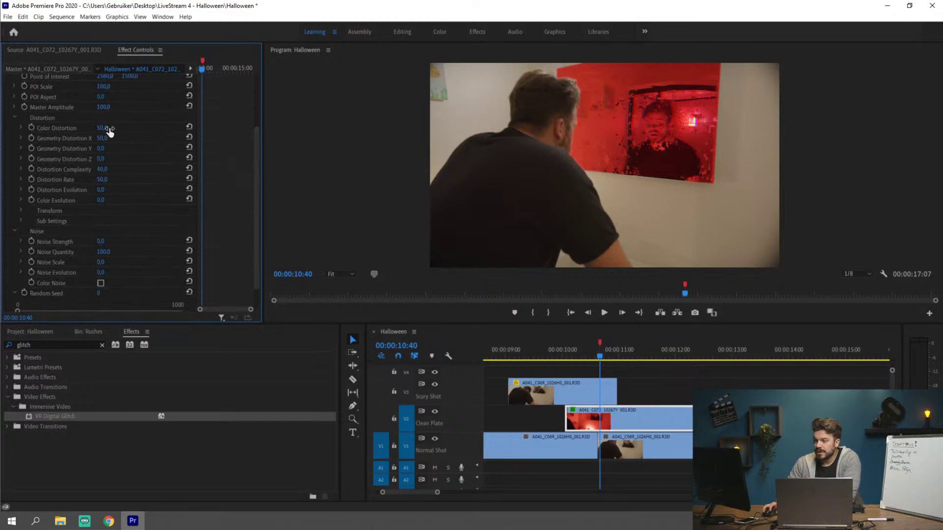
{"action": "left_click_drag", "start_coordinate": [108, 128], "coordinate": [116, 129]}
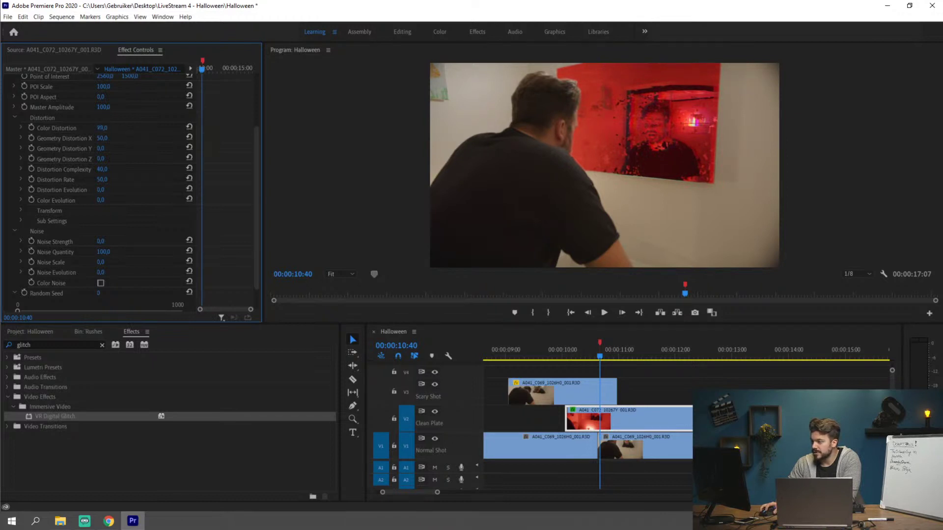
{"action": "left_click_drag", "start_coordinate": [103, 138], "coordinate": [112, 161]}
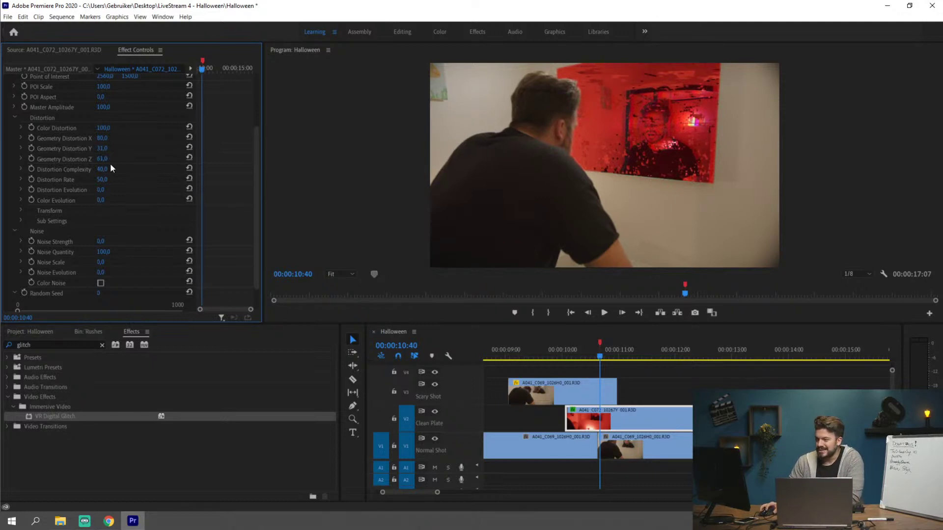
{"action": "left_click_drag", "start_coordinate": [101, 169], "coordinate": [161, 200]}
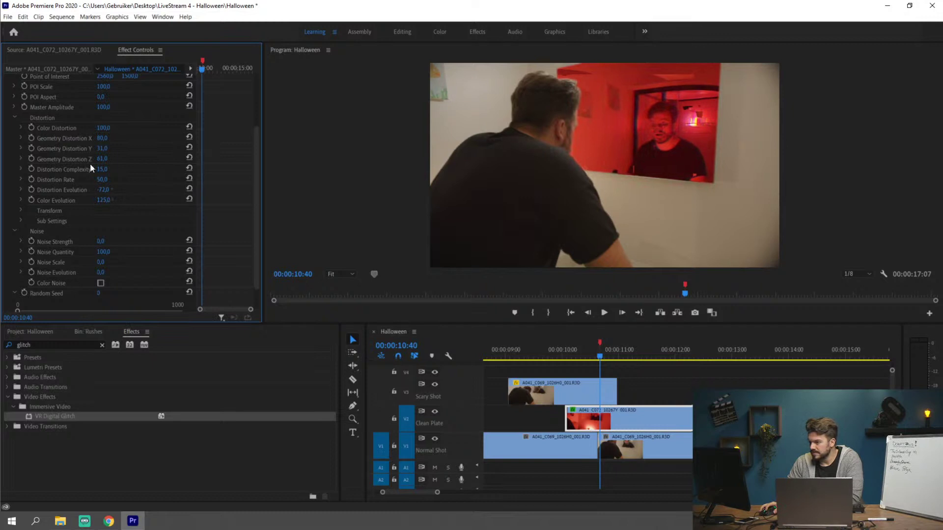
{"action": "left_click", "coordinate": [16, 117]}
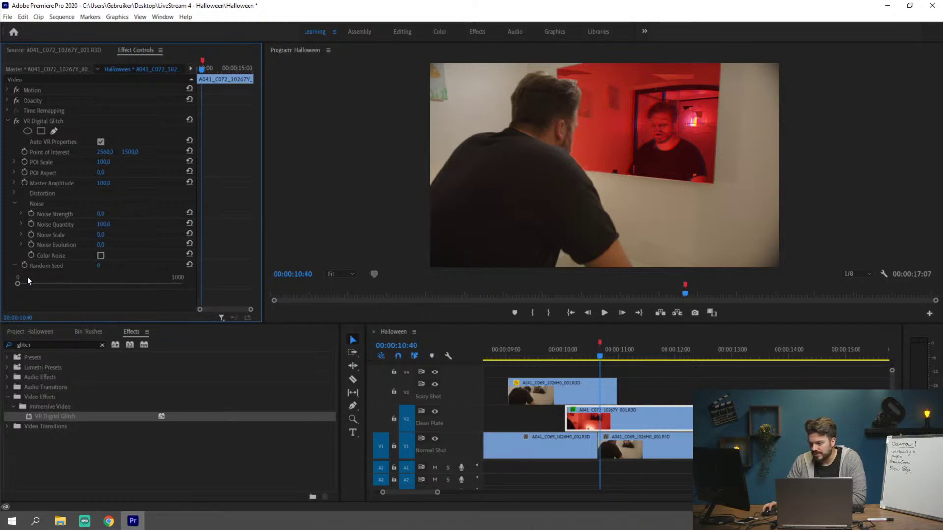
Try different Random Seed values for the glitch, set it to 250, and start keyframing it at 00:00:10:43.
{"action": "left_click_drag", "start_coordinate": [19, 283], "coordinate": [57, 285]}
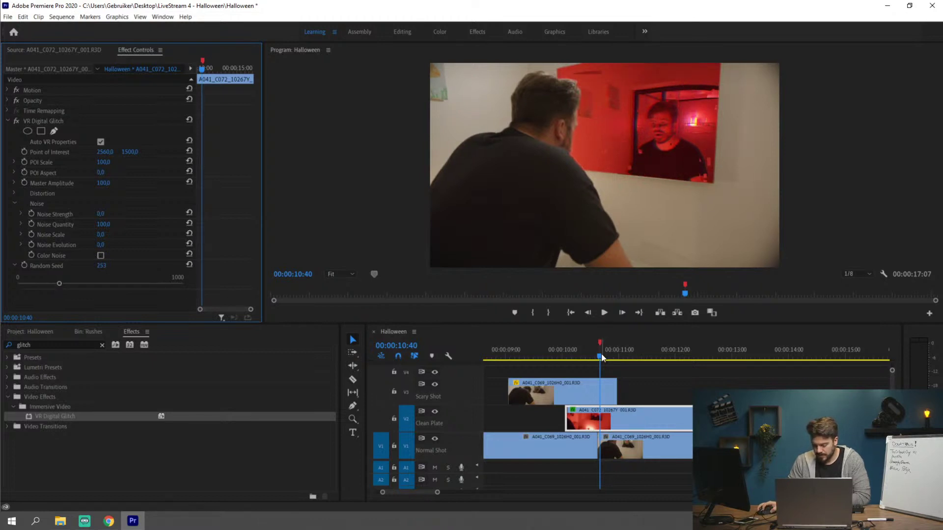
{"action": "left_click", "coordinate": [627, 366]}
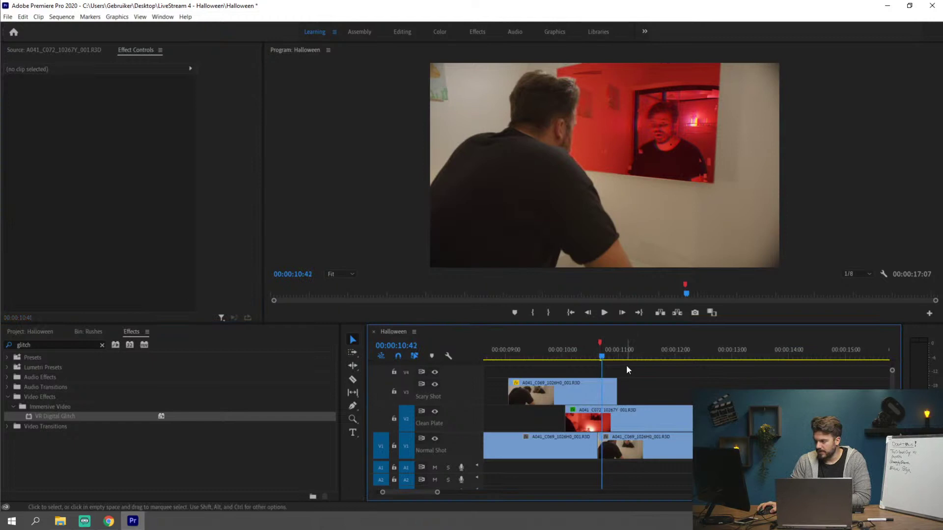
{"action": "left_click", "coordinate": [619, 417]}
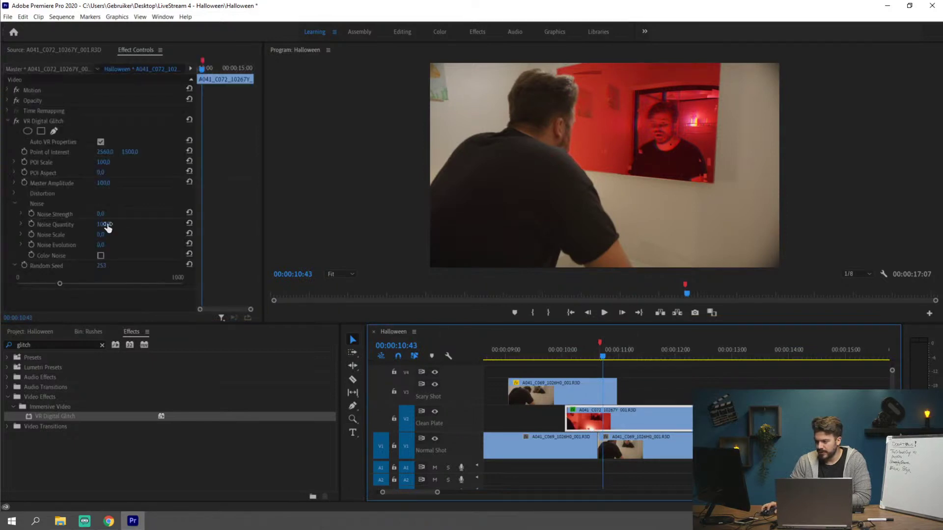
{"action": "left_click", "coordinate": [60, 283]}
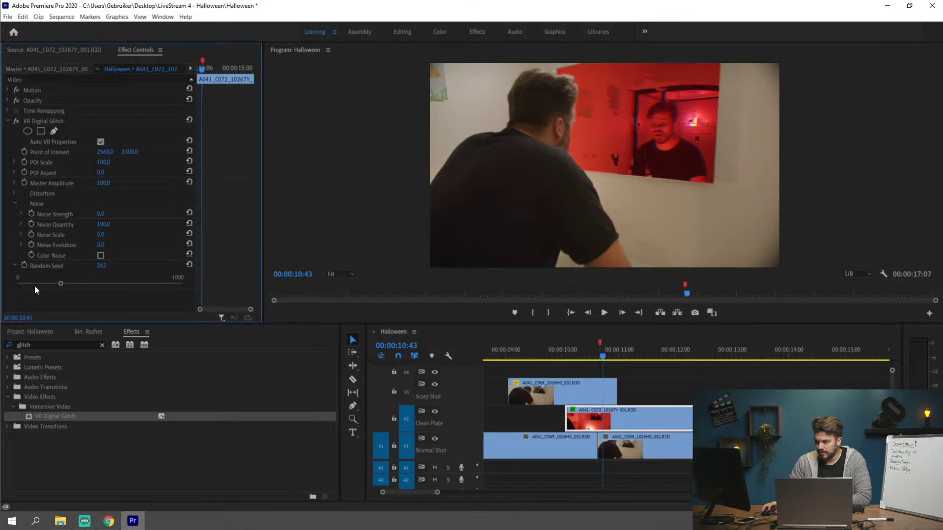
{"action": "left_click", "coordinate": [101, 266]}
{"action": "type", "text": "250"}
{"action": "key", "text": "Return"}
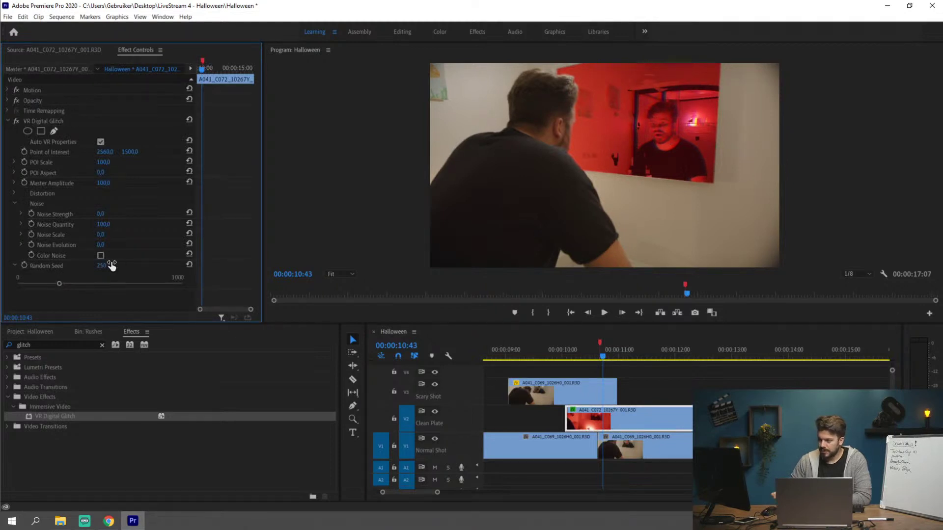
{"action": "left_click", "coordinate": [25, 265]}
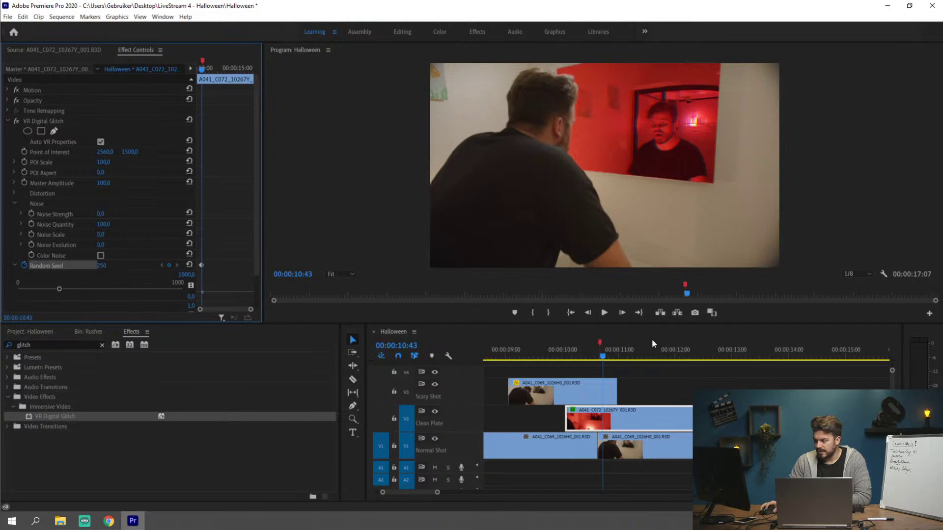
Keyframe the glitch's Random Seed at 0 at 00:00:10:37, just before the mirror shot marker.
{"action": "left_click", "coordinate": [604, 355]}
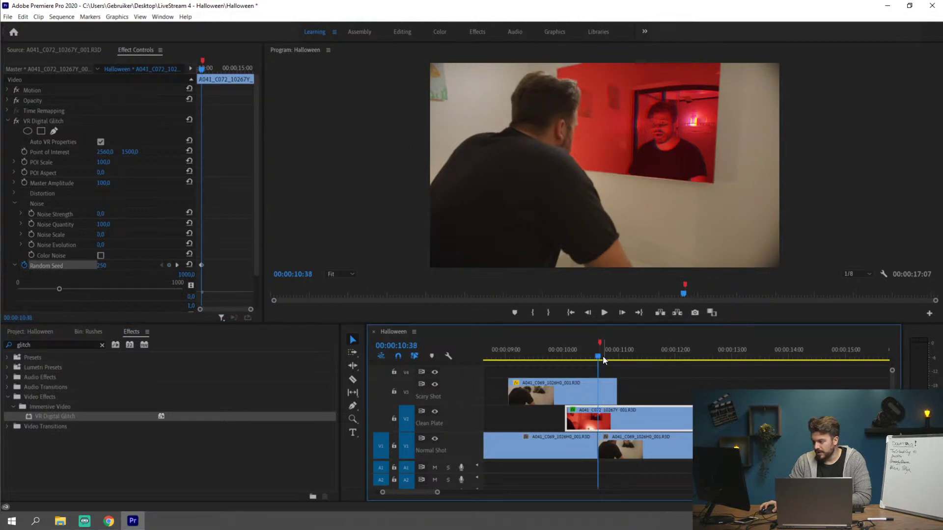
{"action": "key", "text": "Right"}
{"action": "key", "text": "Right"}
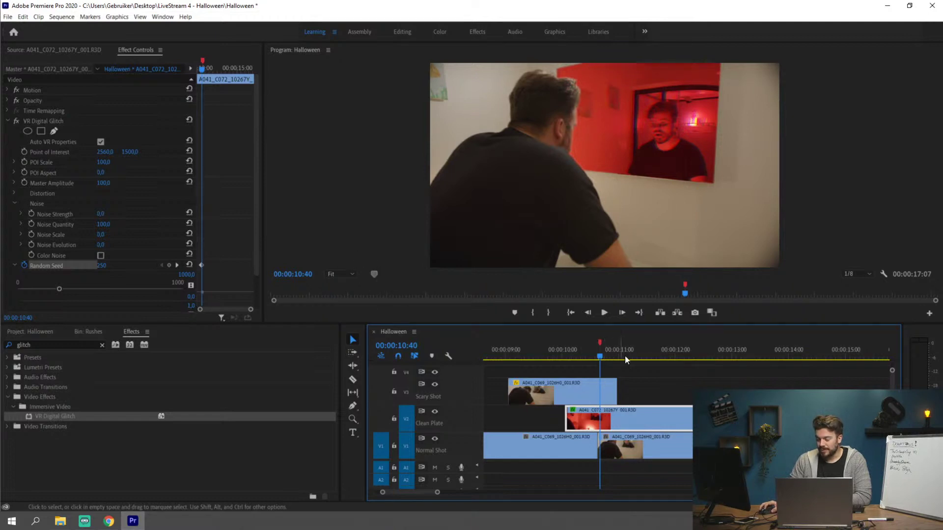
{"action": "key", "text": "Left"}
{"action": "key", "text": "Left"}
{"action": "key", "text": "Left"}
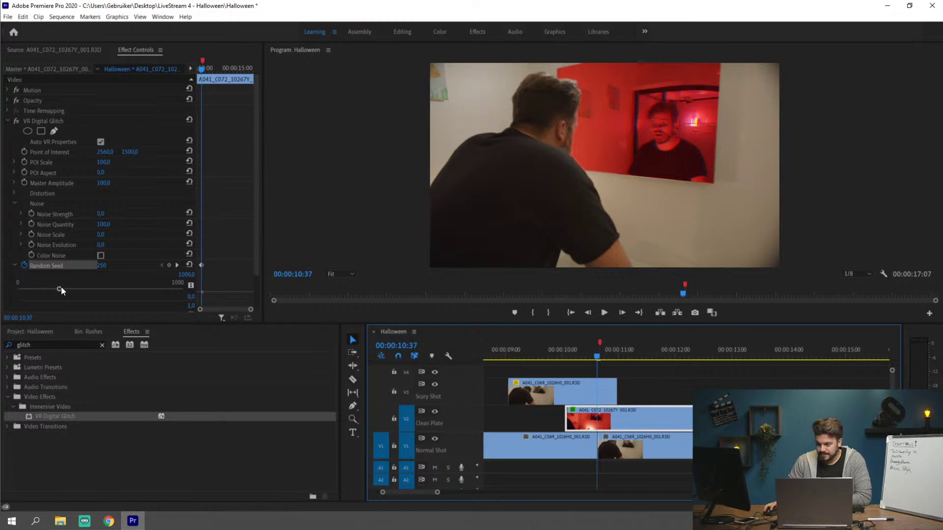
{"action": "left_click_drag", "start_coordinate": [59, 289], "coordinate": [6, 289]}
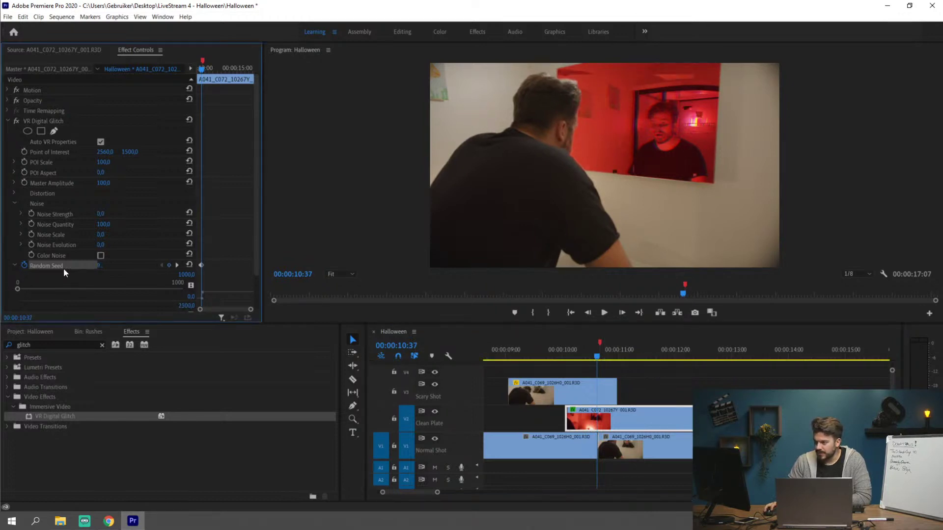
Smooth the glitch's Random Seed animation with Ease Out on the first keyframe and Ease In on the second.
{"action": "left_click_drag", "start_coordinate": [264, 279], "coordinate": [309, 278]}
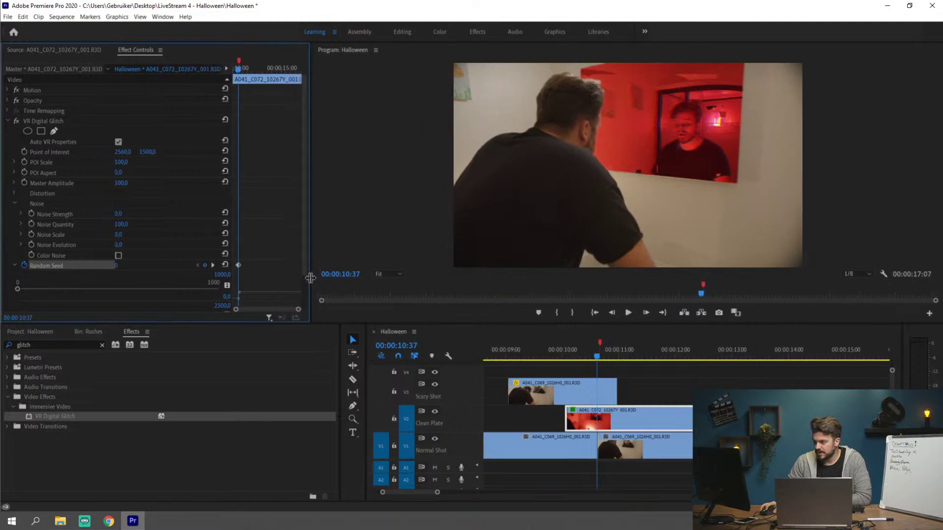
{"action": "left_click_drag", "start_coordinate": [298, 310], "coordinate": [244, 305]}
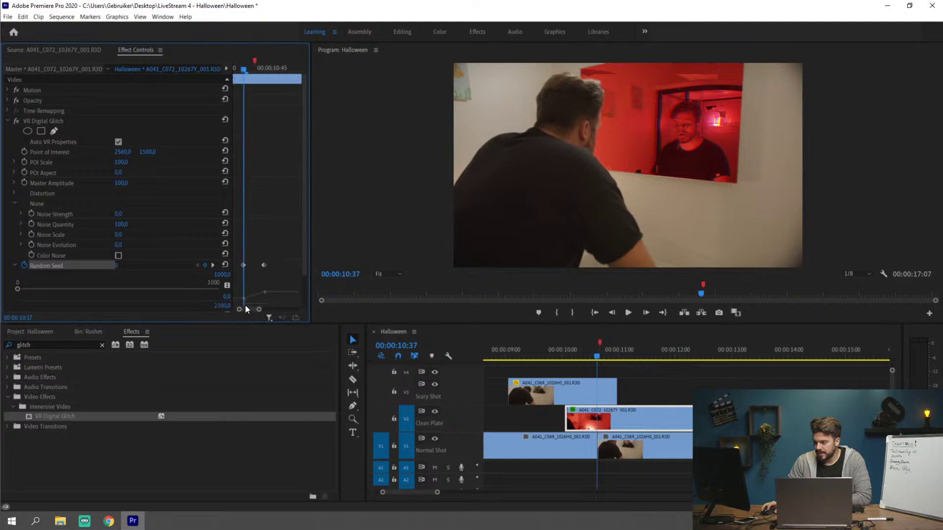
{"action": "right_click", "coordinate": [243, 265]}
{"action": "left_click", "coordinate": [265, 392]}
{"action": "right_click", "coordinate": [264, 264]}
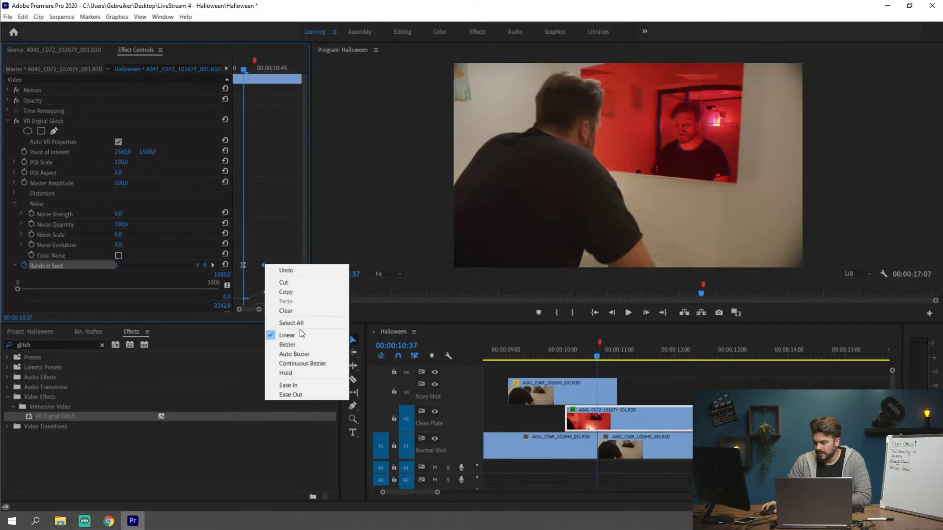
{"action": "left_click", "coordinate": [295, 386]}
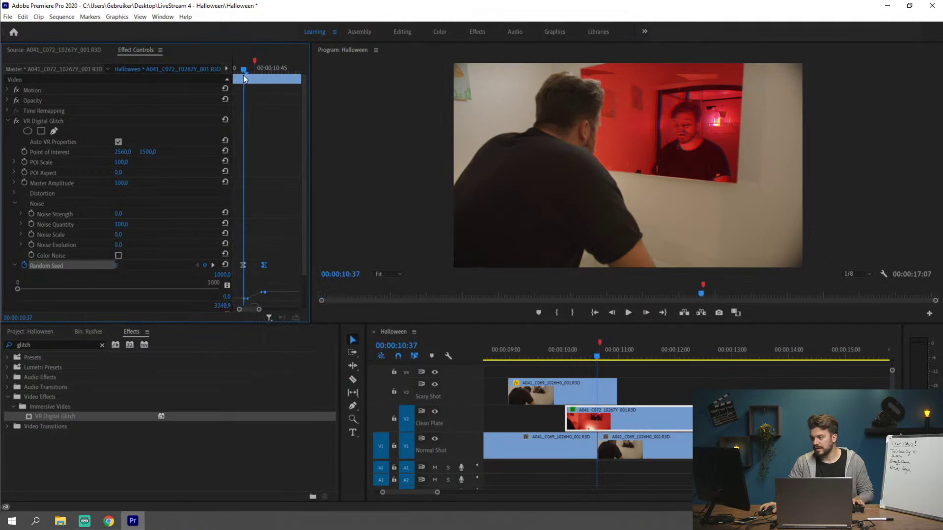
Go to 00:00:10:30 and lower VR Digital Glitch's Color Distortion to about 21.3.
{"action": "mouse_move", "coordinate": [245, 70]}
{"action": "left_mouse_down"}
{"action": "mouse_move", "coordinate": [268, 73]}
{"action": "mouse_move", "coordinate": [229, 74]}
{"action": "left_mouse_up"}
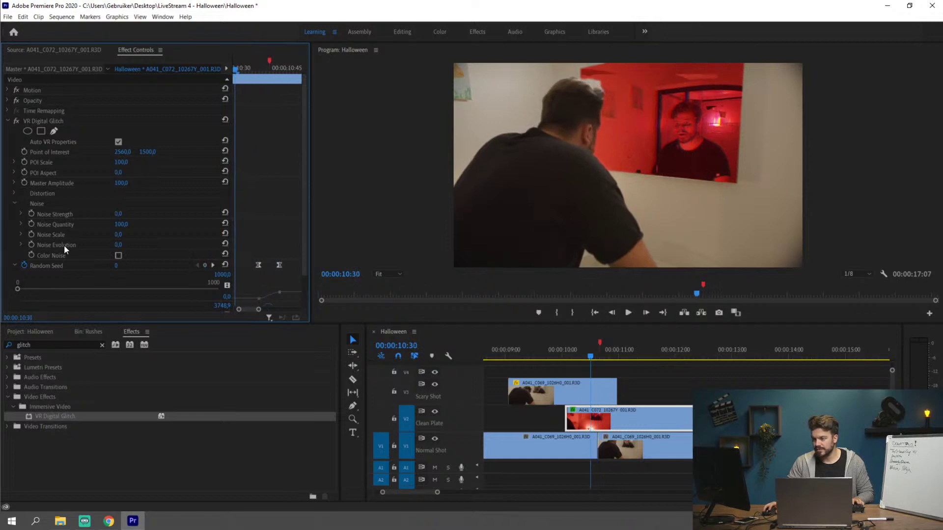
{"action": "left_click", "coordinate": [14, 265]}
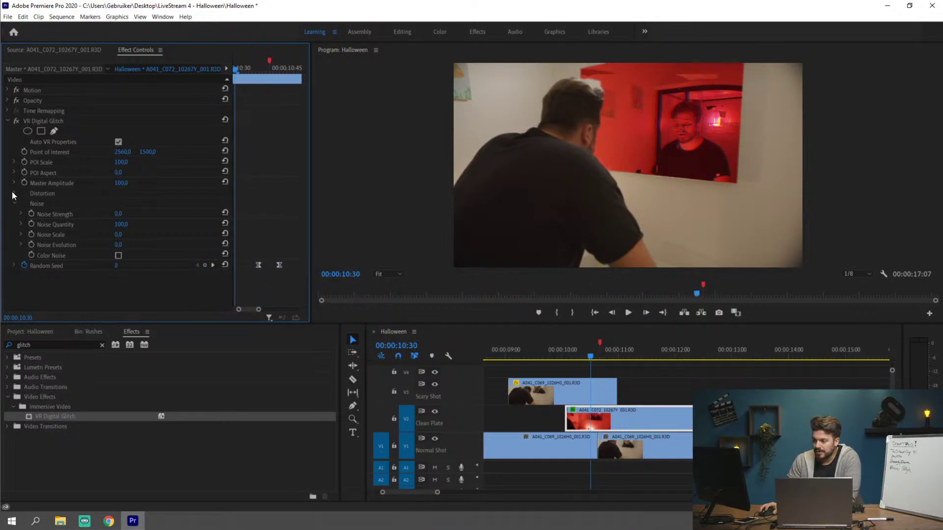
{"action": "left_click", "coordinate": [14, 192]}
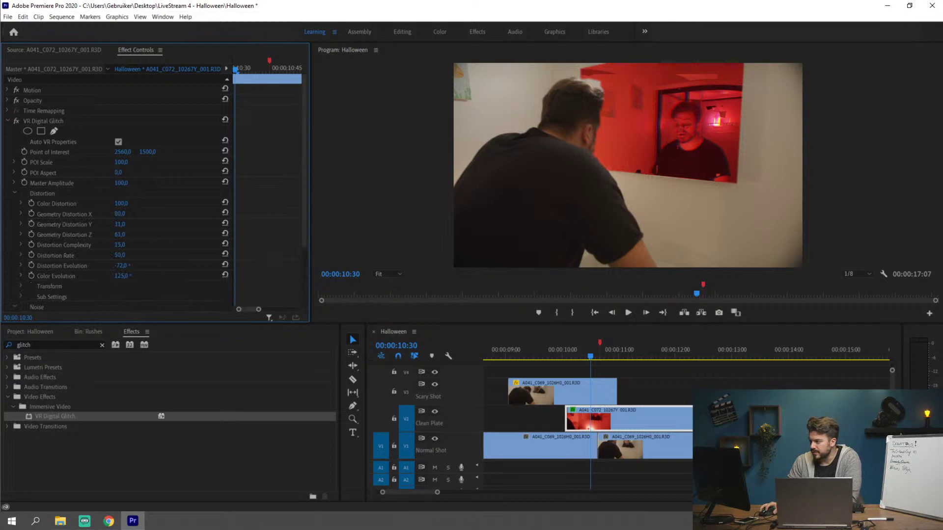
{"action": "left_click", "coordinate": [144, 186]}
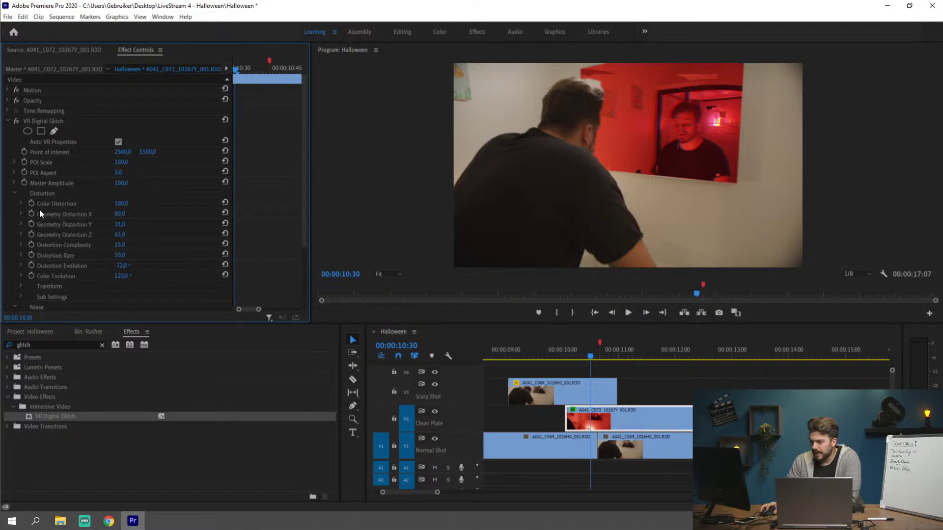
{"action": "left_click", "coordinate": [21, 203]}
{"action": "left_click_drag", "start_coordinate": [218, 222], "coordinate": [208, 222]}
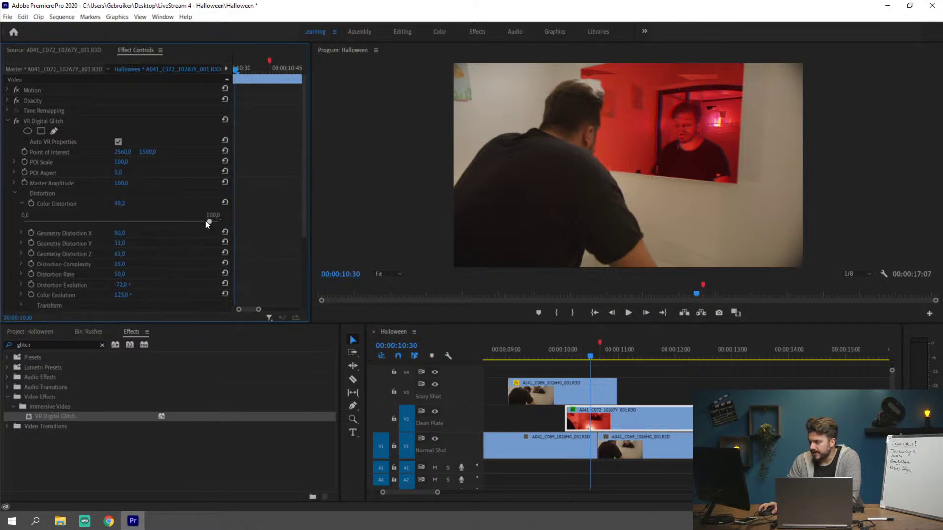
{"action": "left_click_drag", "start_coordinate": [144, 220], "coordinate": [64, 221]}
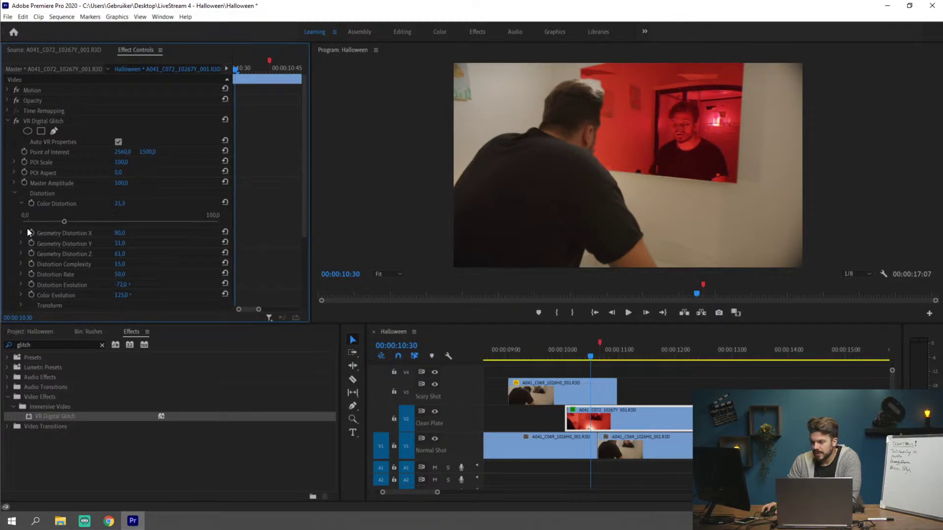
{"action": "left_click", "coordinate": [22, 202]}
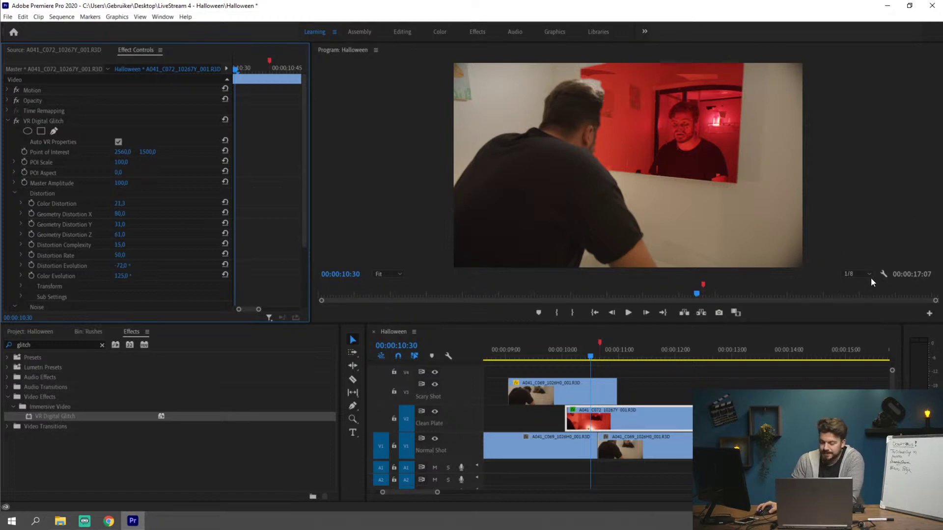
{"action": "left_click", "coordinate": [855, 274]}
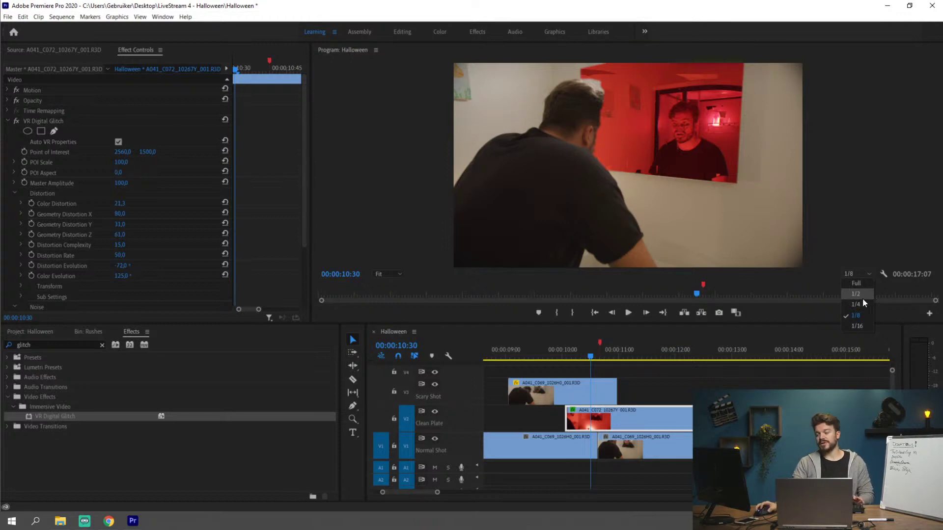
{"action": "left_click", "coordinate": [696, 379]}
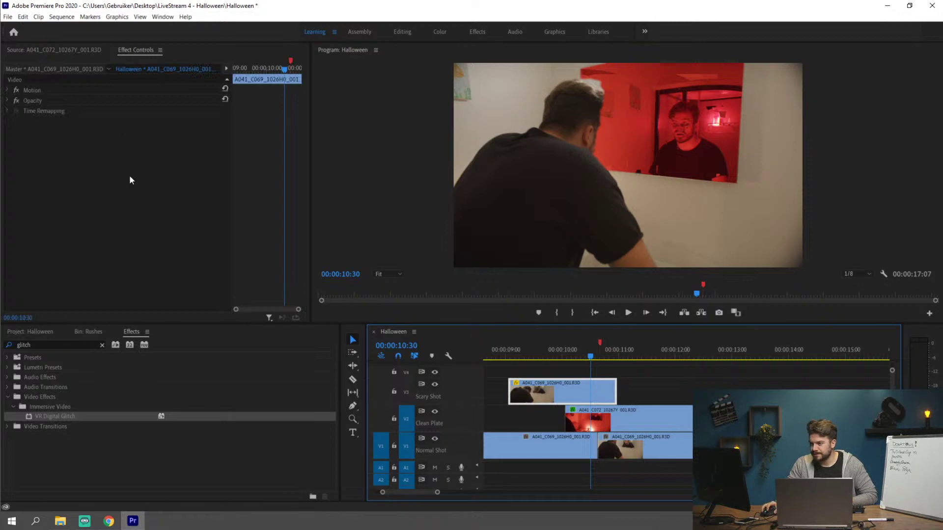
Toggle VR Digital Glitch on the red Clean Plate clip to compare the look, and leave the effect disabled and collapsed.
{"action": "left_click", "coordinate": [601, 414]}
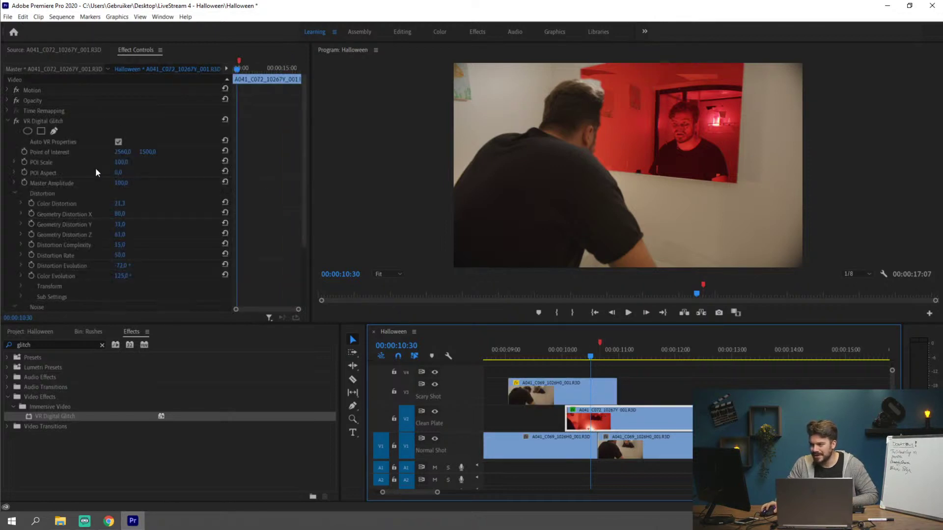
{"action": "left_click", "coordinate": [16, 122]}
{"action": "left_click", "coordinate": [15, 122]}
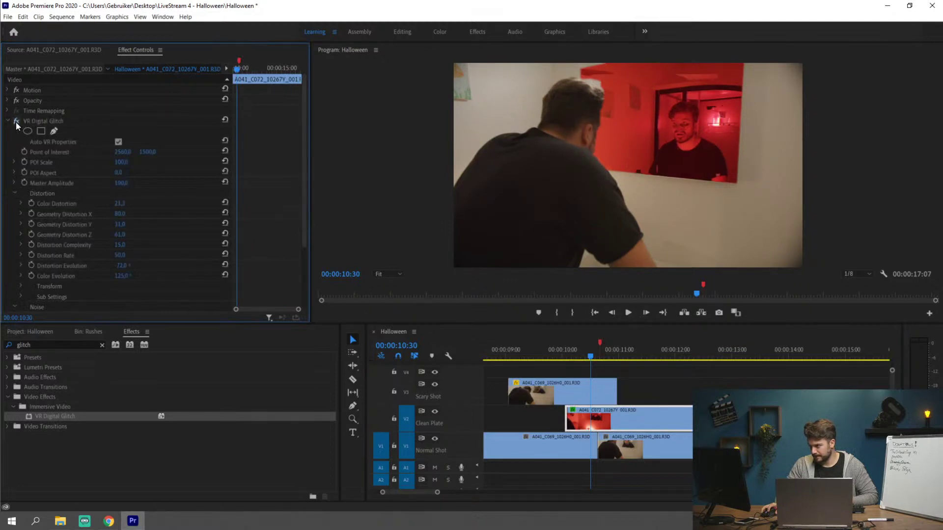
{"action": "left_click", "coordinate": [16, 122]}
{"action": "left_click", "coordinate": [15, 121]}
{"action": "left_click", "coordinate": [16, 121]}
{"action": "left_click", "coordinate": [15, 122]}
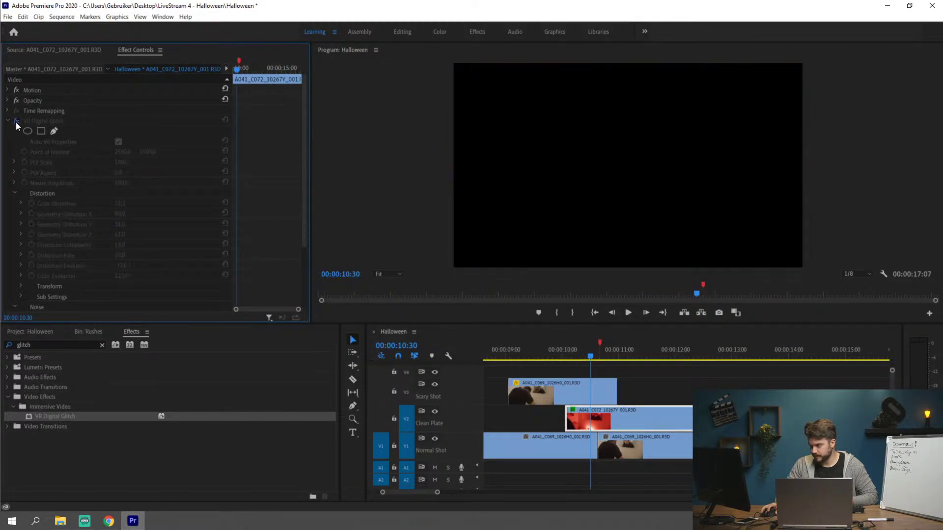
{"action": "left_click", "coordinate": [16, 121]}
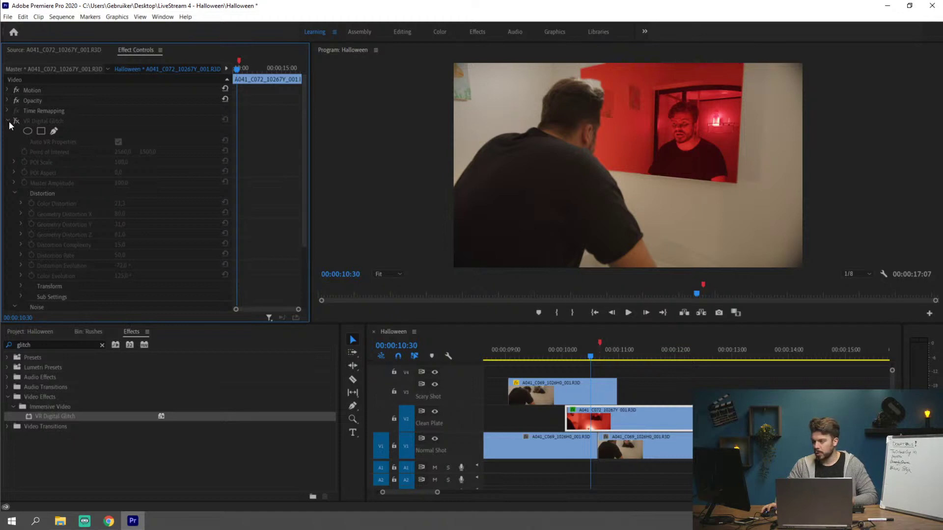
{"action": "left_click", "coordinate": [8, 122]}
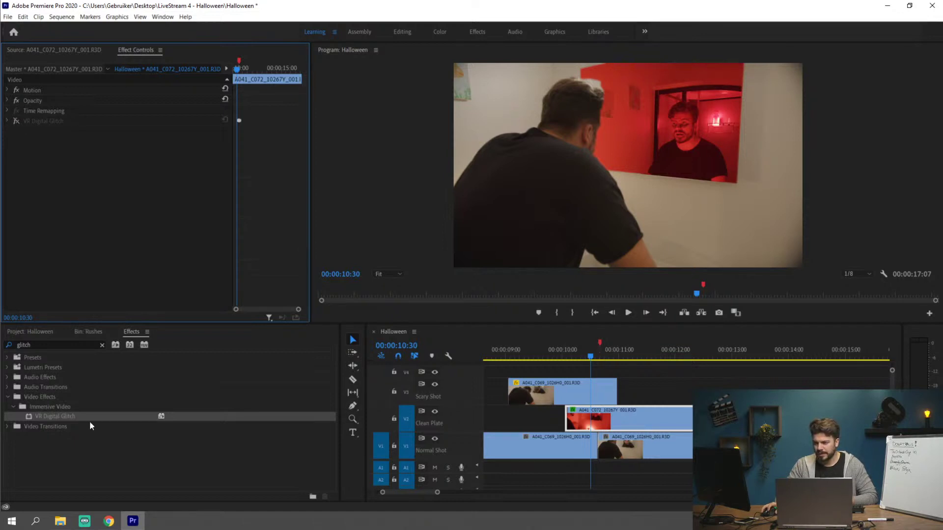
Find VR Fractal Noise by searching the effects for "fract" and apply it to the red A041_C072 clip on the Clean Plate track.
{"action": "left_click", "coordinate": [102, 345]}
{"action": "left_click", "coordinate": [59, 344]}
{"action": "type", "text": "f"}
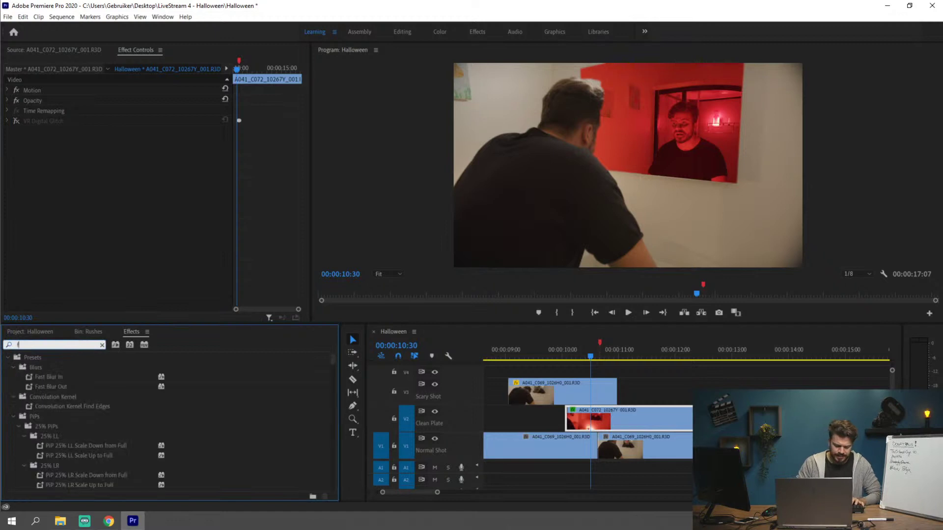
{"action": "type", "text": "ract"}
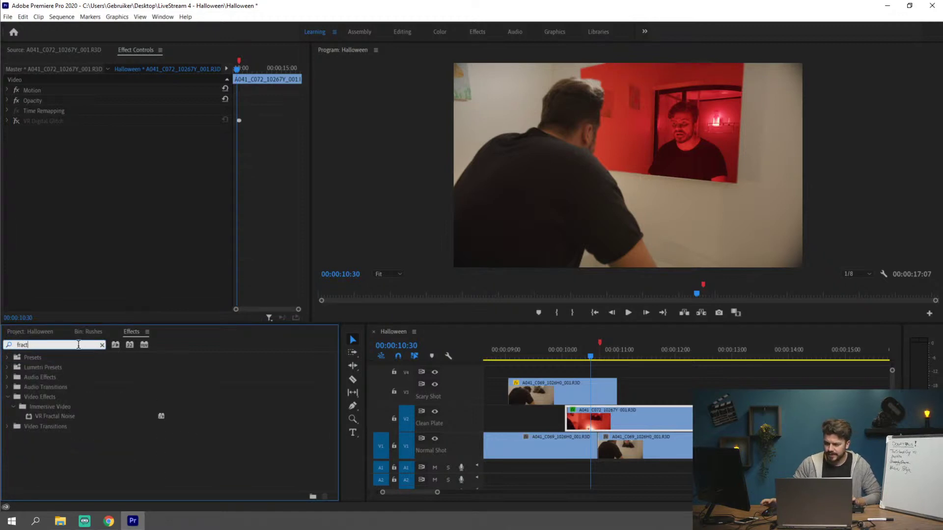
{"action": "left_click_drag", "start_coordinate": [64, 416], "coordinate": [595, 417]}
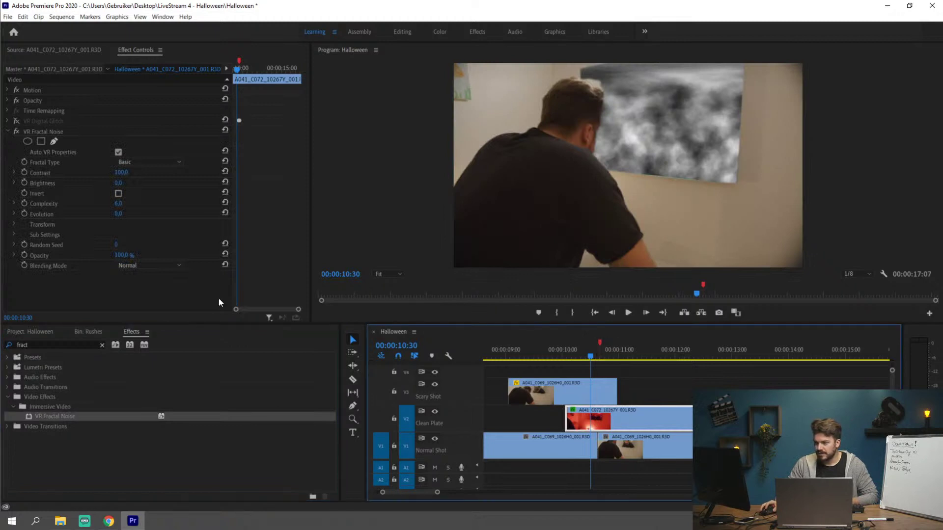
Try the Turbulent Sharp, Max and Strings fractal types for VR Fractal Noise and settle on Turbulent Sharp.
{"action": "left_click", "coordinate": [137, 160]}
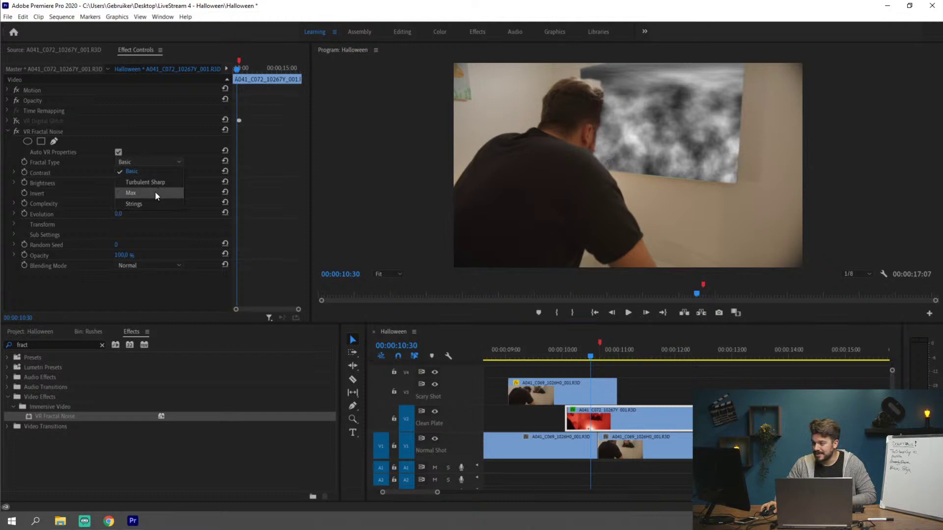
{"action": "left_click", "coordinate": [155, 183]}
{"action": "left_click", "coordinate": [144, 159]}
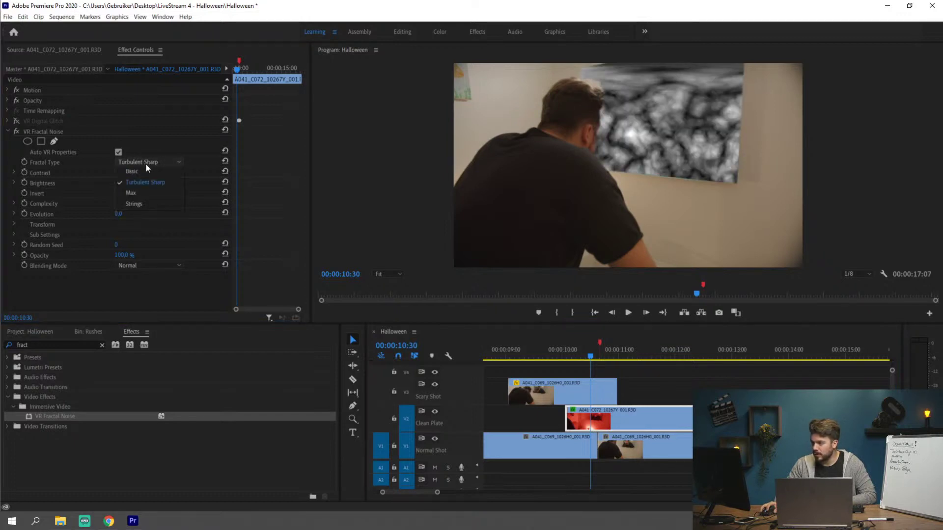
{"action": "left_click", "coordinate": [143, 192]}
{"action": "left_click", "coordinate": [141, 160]}
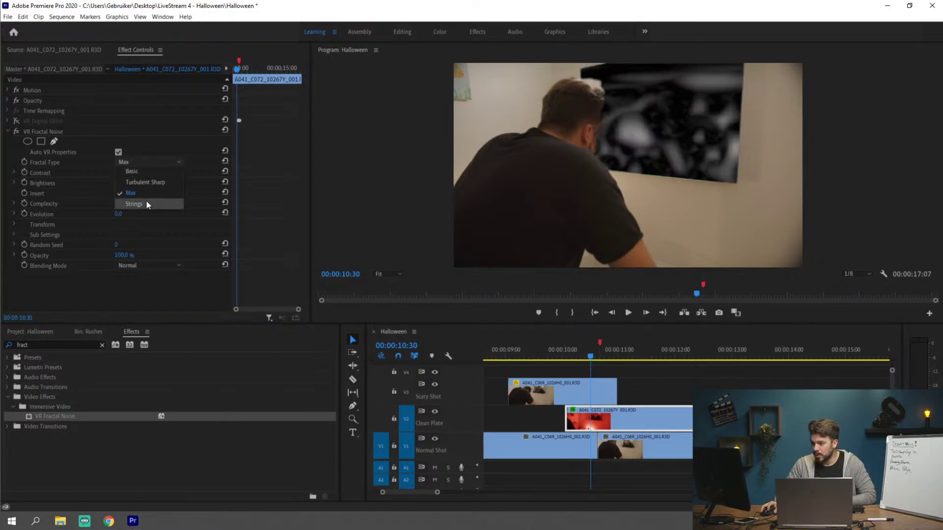
{"action": "left_click", "coordinate": [146, 203]}
{"action": "left_click", "coordinate": [138, 162]}
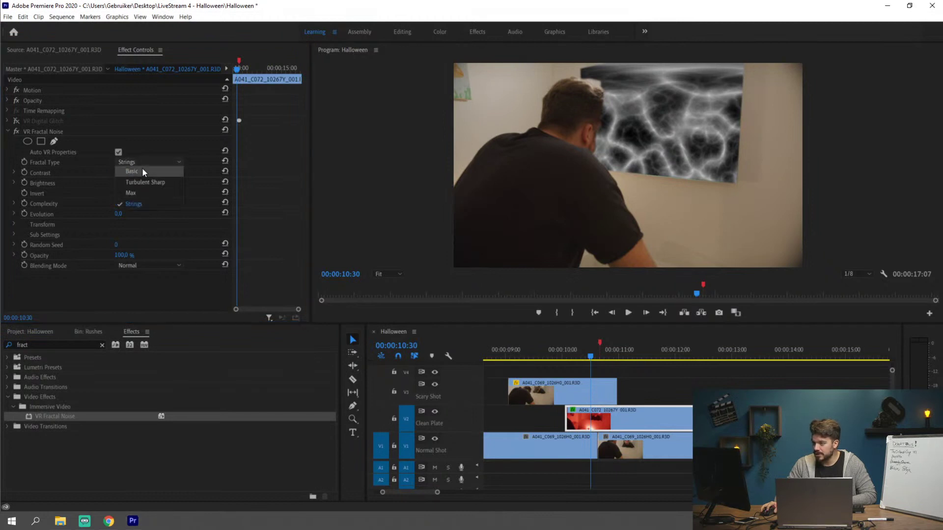
{"action": "left_click", "coordinate": [146, 184]}
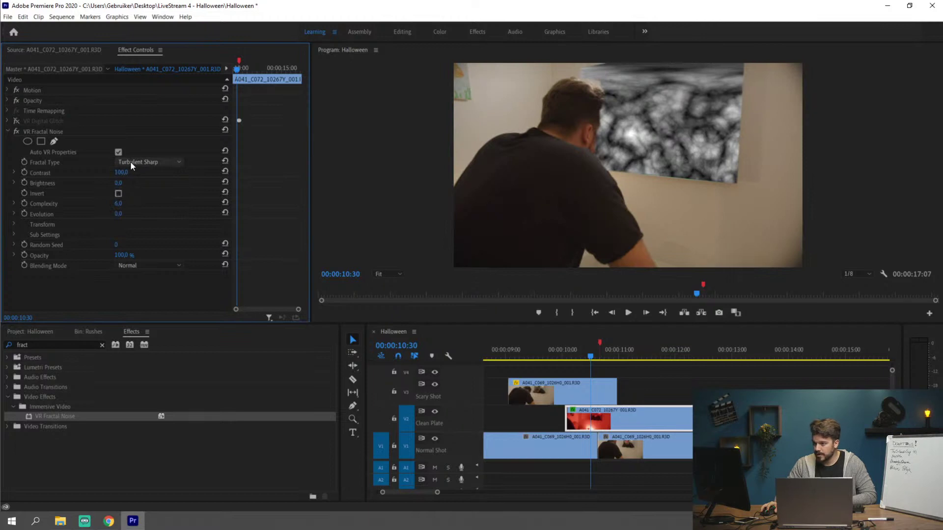
Invert the fractal noise and start keyframing its Opacity at 29% at 00:00:10:30.
{"action": "left_click", "coordinate": [118, 194]}
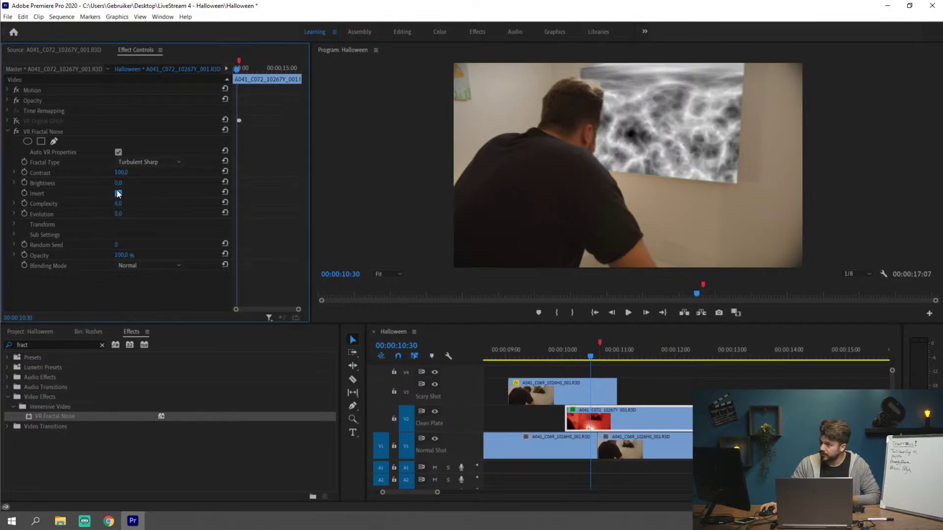
{"action": "mouse_move", "coordinate": [120, 255]}
{"action": "left_mouse_down"}
{"action": "mouse_move", "coordinate": [71, 255]}
{"action": "mouse_move", "coordinate": [135, 256]}
{"action": "left_mouse_up"}
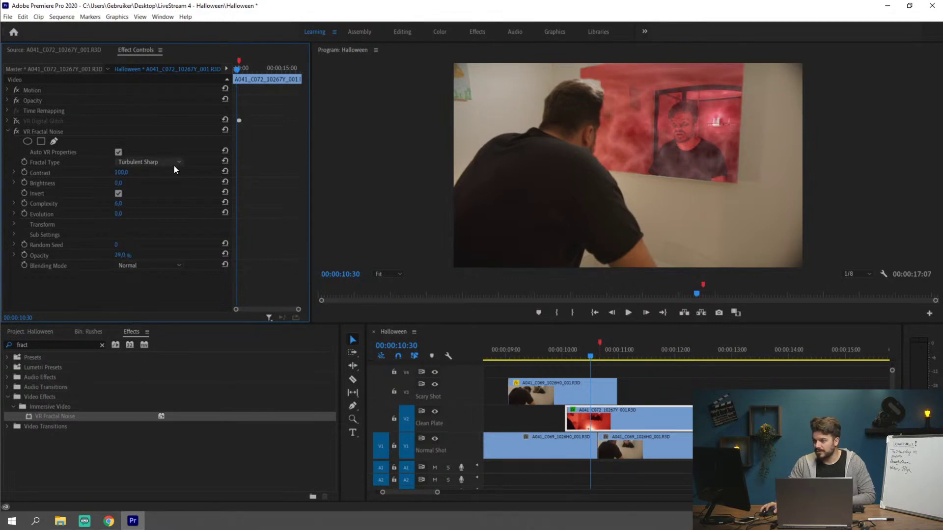
{"action": "left_click", "coordinate": [592, 357]}
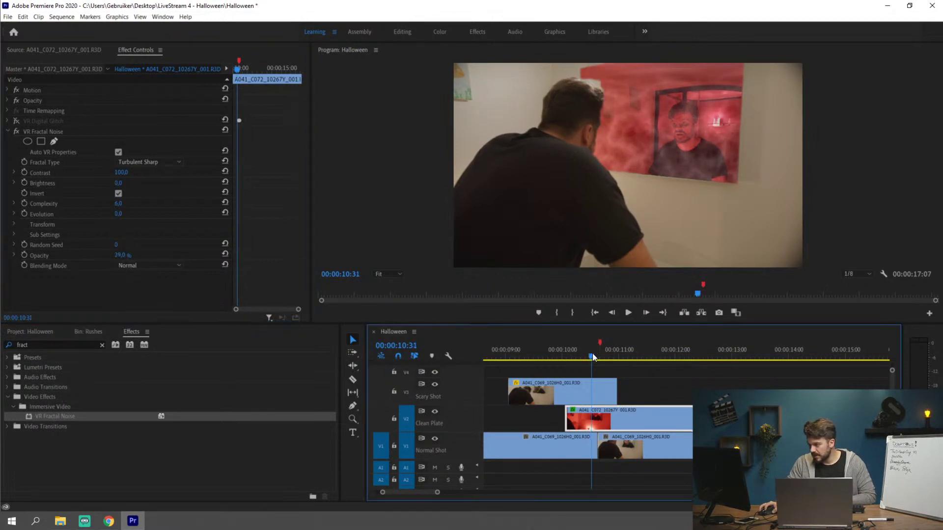
{"action": "key", "text": "Left"}
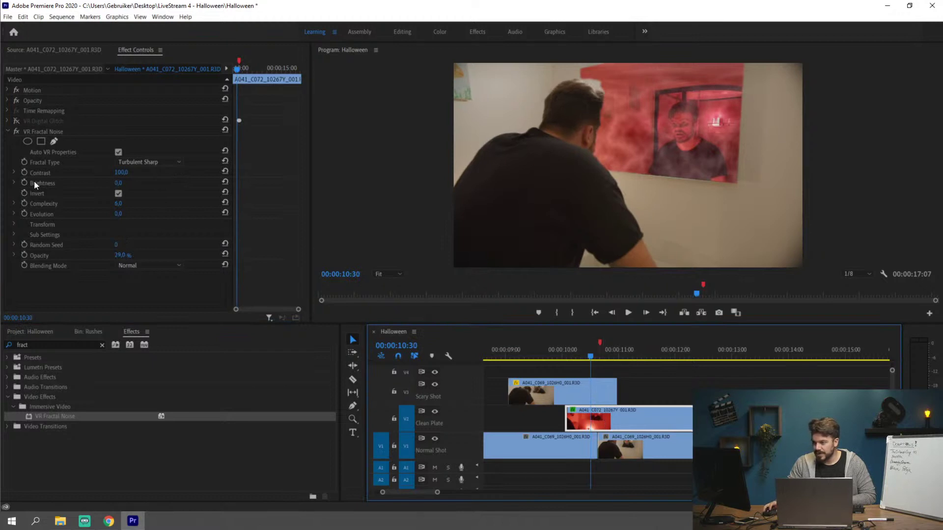
{"action": "left_click", "coordinate": [25, 258]}
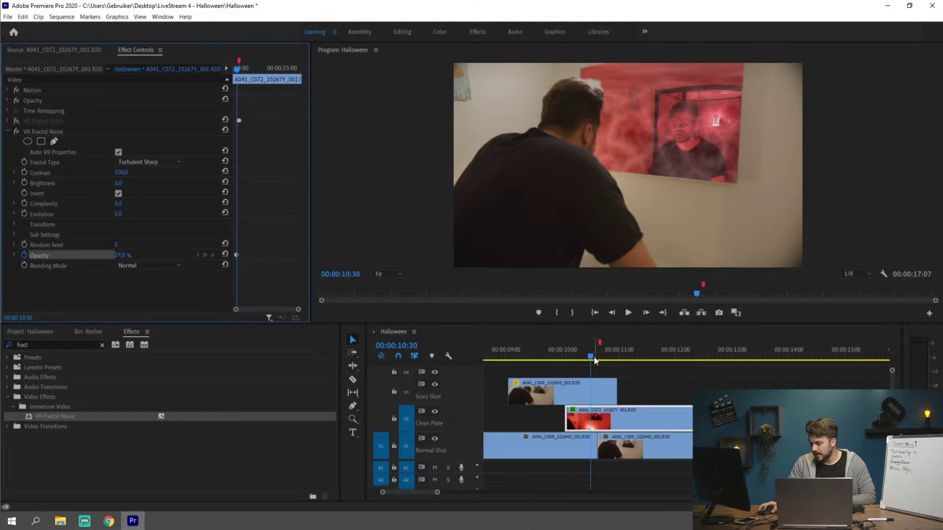
Add a second fractal noise Opacity keyframe at 0% and place it at 00:00:10:43.
{"action": "left_click_drag", "start_coordinate": [592, 355], "coordinate": [609, 357]}
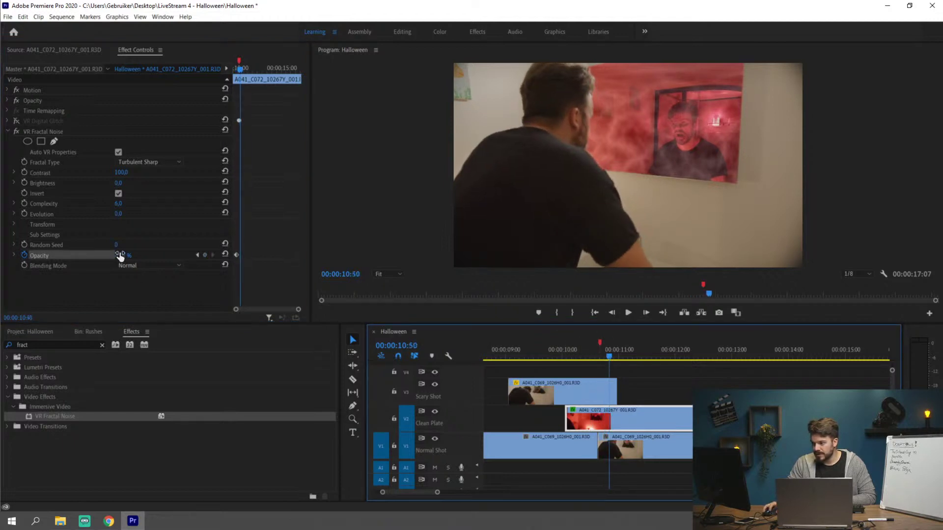
{"action": "left_click_drag", "start_coordinate": [122, 256], "coordinate": [101, 255]}
{"action": "left_click_drag", "start_coordinate": [611, 358], "coordinate": [603, 358]}
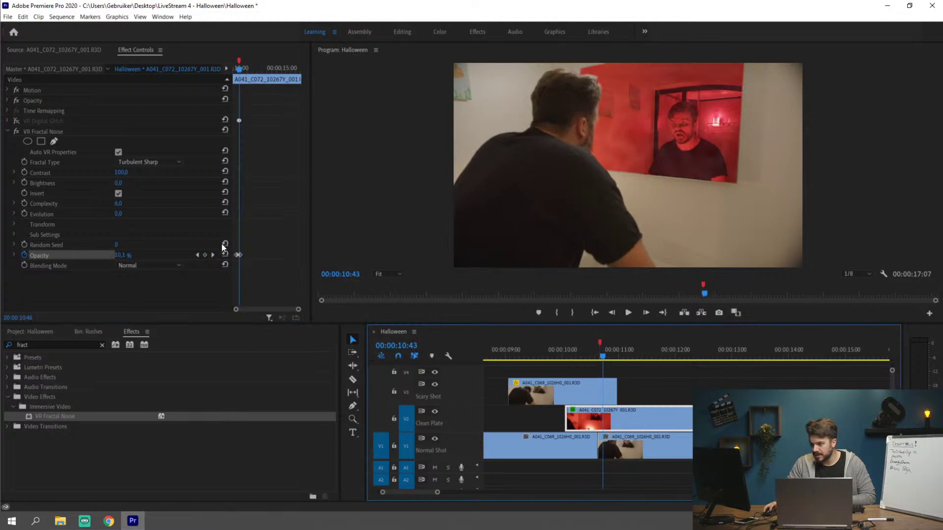
{"action": "left_click_drag", "start_coordinate": [242, 255], "coordinate": [241, 255]}
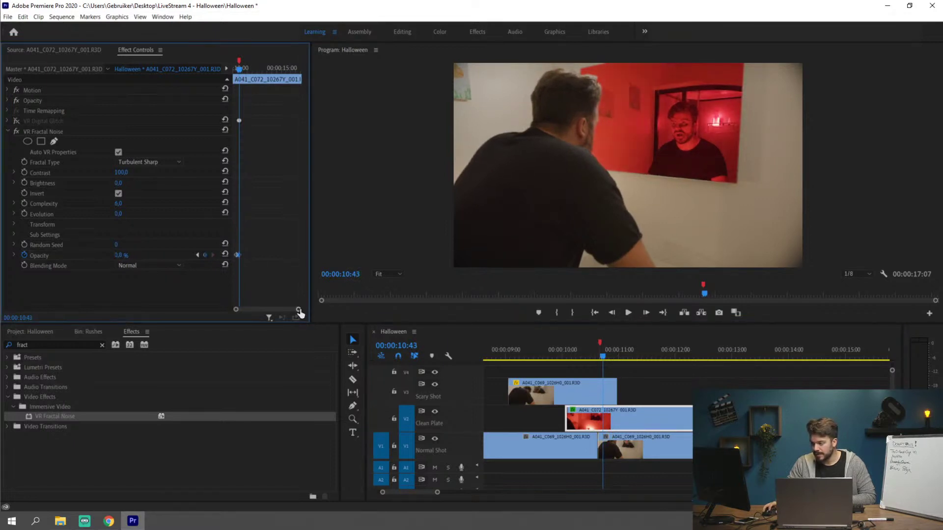
{"action": "left_click_drag", "start_coordinate": [298, 310], "coordinate": [247, 306]}
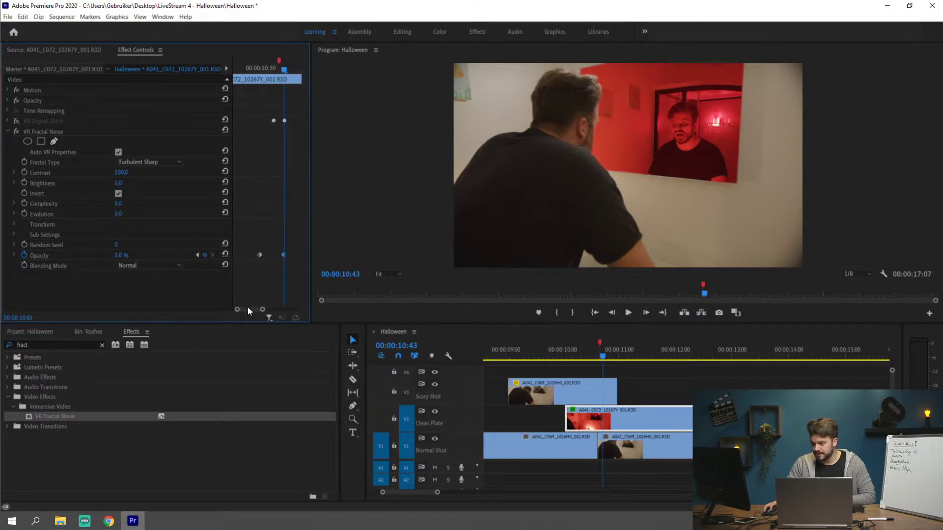
Raise the fractal noise Opacity keyframe at 00:00:10:30 to 100%, trying a Complexity of 10 along the way.
{"action": "left_click", "coordinate": [284, 255]}
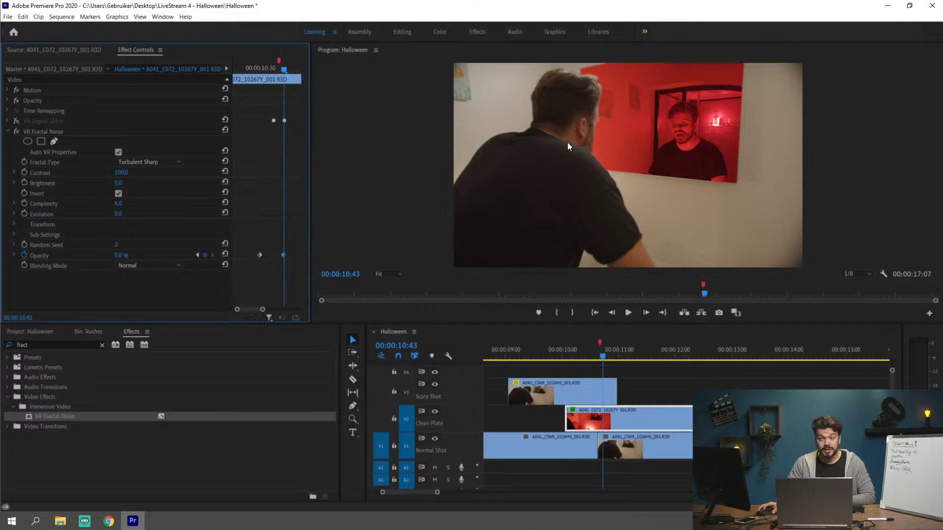
{"action": "left_click_drag", "start_coordinate": [277, 66], "coordinate": [261, 69]}
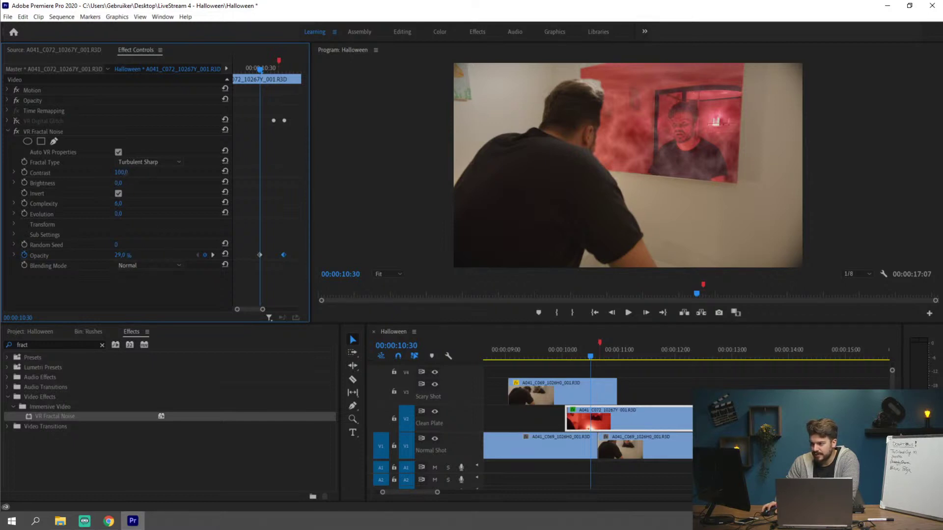
{"action": "mouse_move", "coordinate": [120, 255]}
{"action": "left_mouse_down"}
{"action": "mouse_move", "coordinate": [162, 255]}
{"action": "mouse_move", "coordinate": [130, 256]}
{"action": "left_mouse_up"}
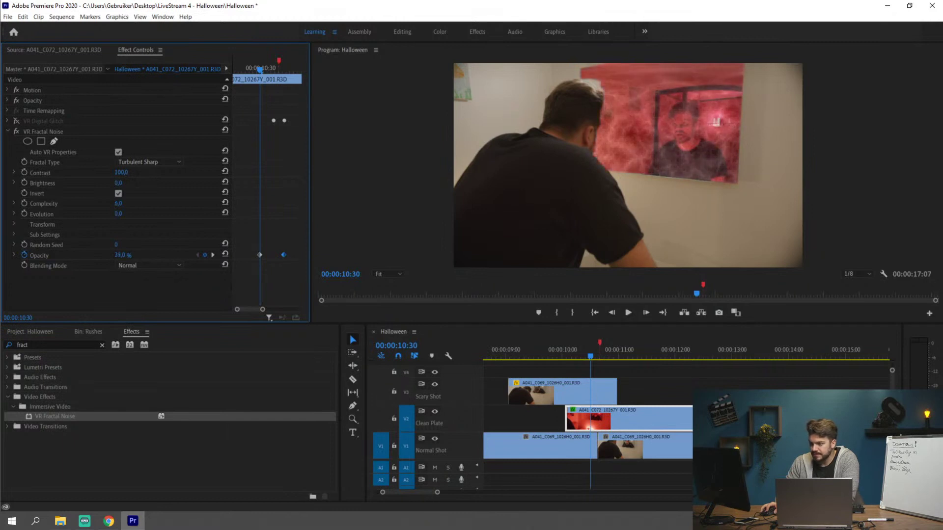
{"action": "left_click", "coordinate": [14, 203]}
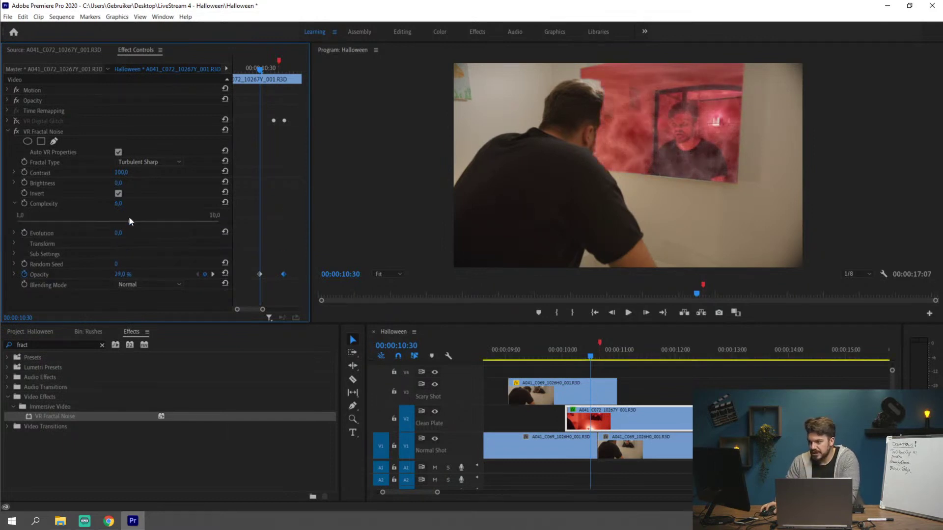
{"action": "left_click_drag", "start_coordinate": [132, 219], "coordinate": [216, 222]}
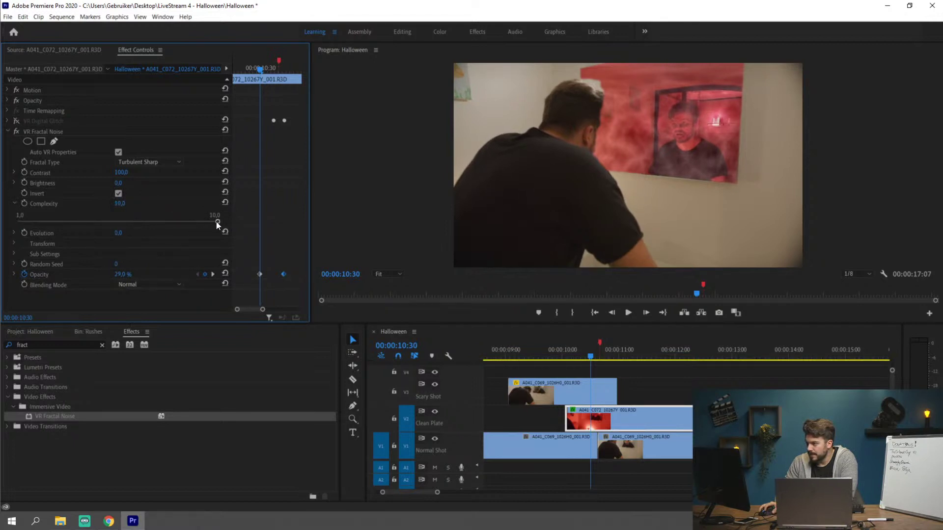
{"action": "left_click_drag", "start_coordinate": [118, 274], "coordinate": [147, 273]}
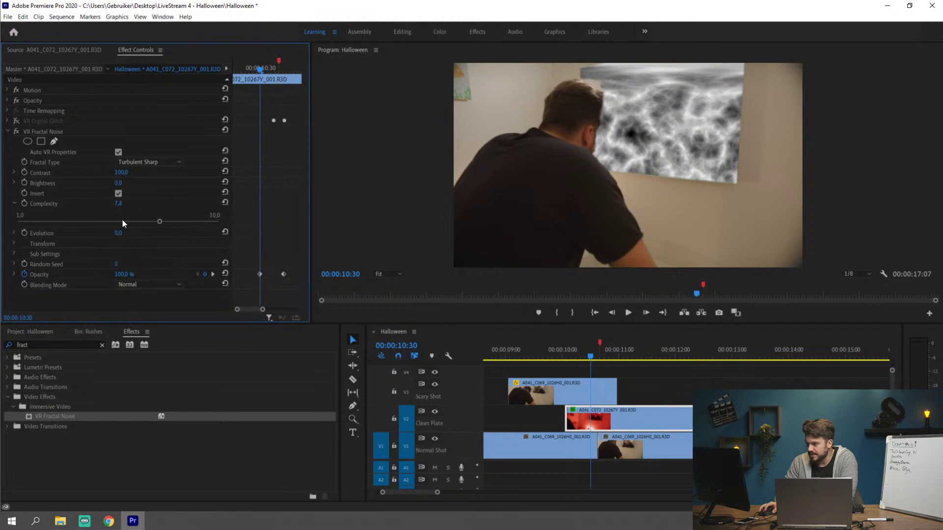
Lower the fractal noise Complexity to 1.0 and start keyframing it at 00:00:10:43.
{"action": "left_click_drag", "start_coordinate": [122, 219], "coordinate": [152, 219]}
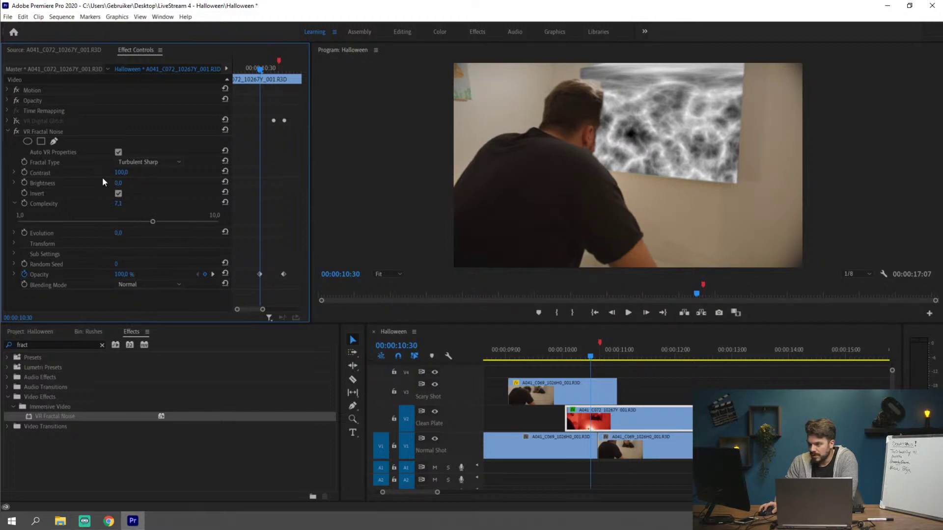
{"action": "mouse_move", "coordinate": [16, 219]}
{"action": "left_mouse_down"}
{"action": "mouse_move", "coordinate": [205, 221]}
{"action": "mouse_move", "coordinate": [17, 220]}
{"action": "left_mouse_up"}
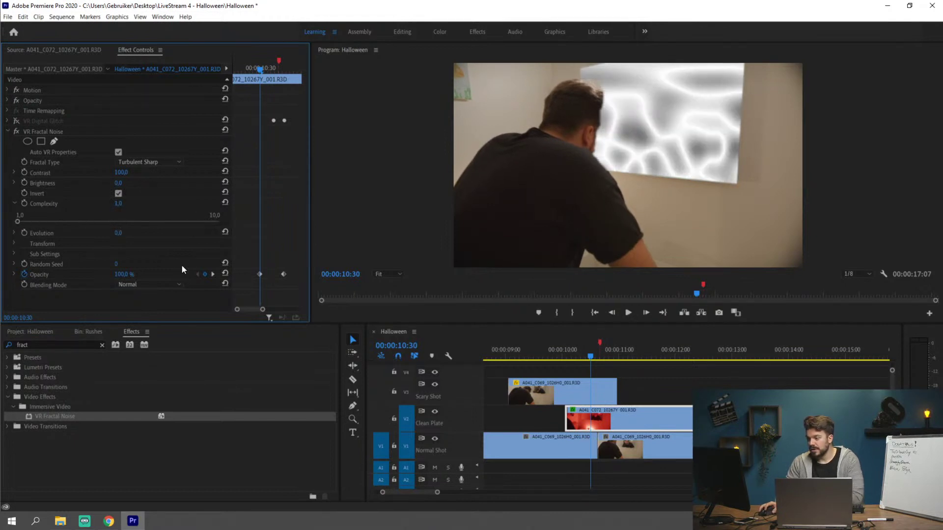
{"action": "left_click_drag", "start_coordinate": [260, 74], "coordinate": [252, 69]}
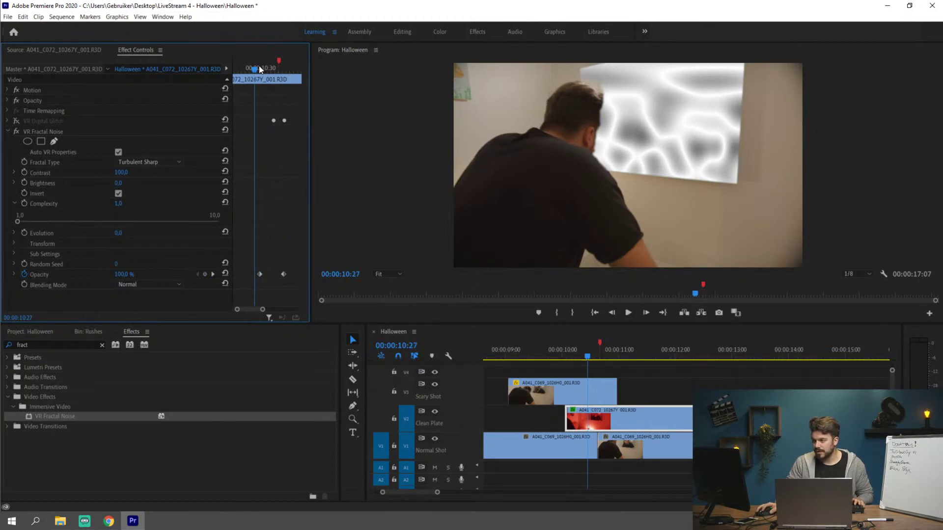
{"action": "left_click_drag", "start_coordinate": [259, 67], "coordinate": [286, 77]}
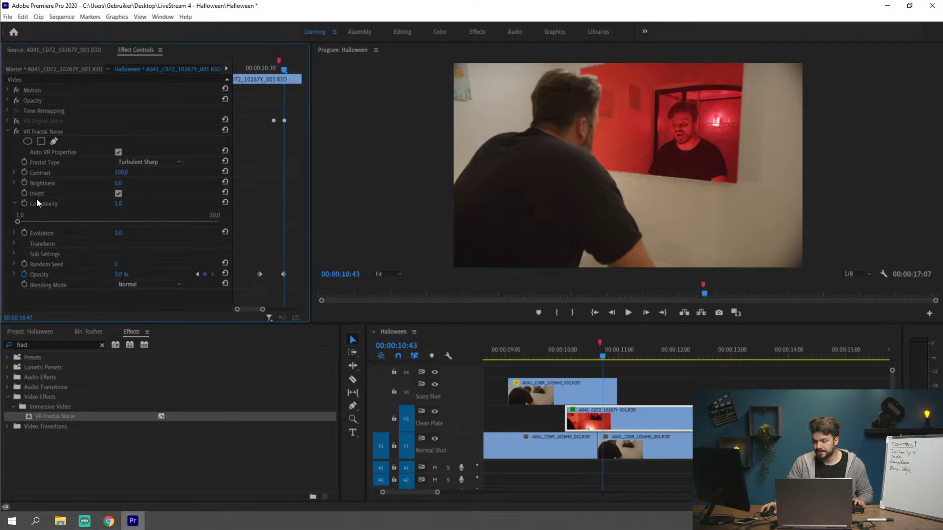
{"action": "left_click", "coordinate": [24, 203]}
Add a Complexity keyframe of 6.5 at 00:00:10:27, with Ease Out on it and Ease In on the 00:00:10:43 keyframe.
{"action": "left_click_drag", "start_coordinate": [276, 70], "coordinate": [255, 69]}
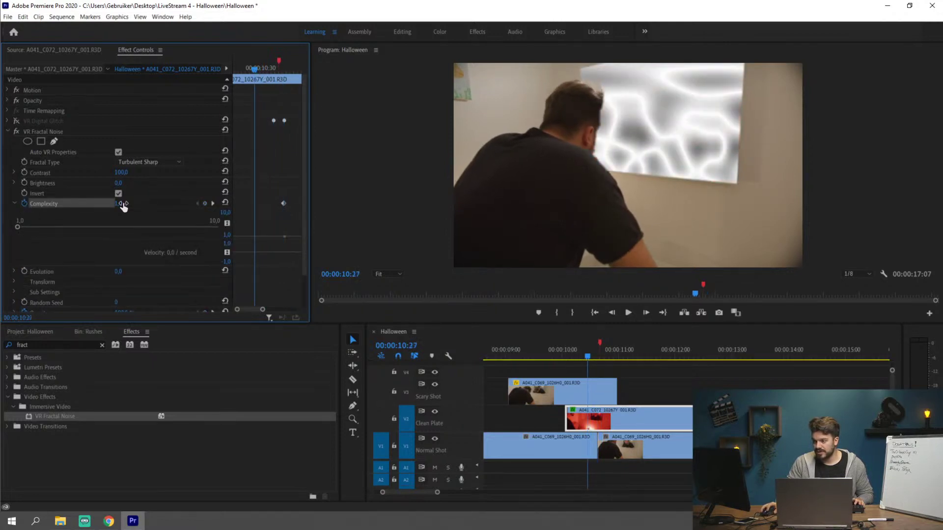
{"action": "left_click_drag", "start_coordinate": [91, 225], "coordinate": [141, 221]}
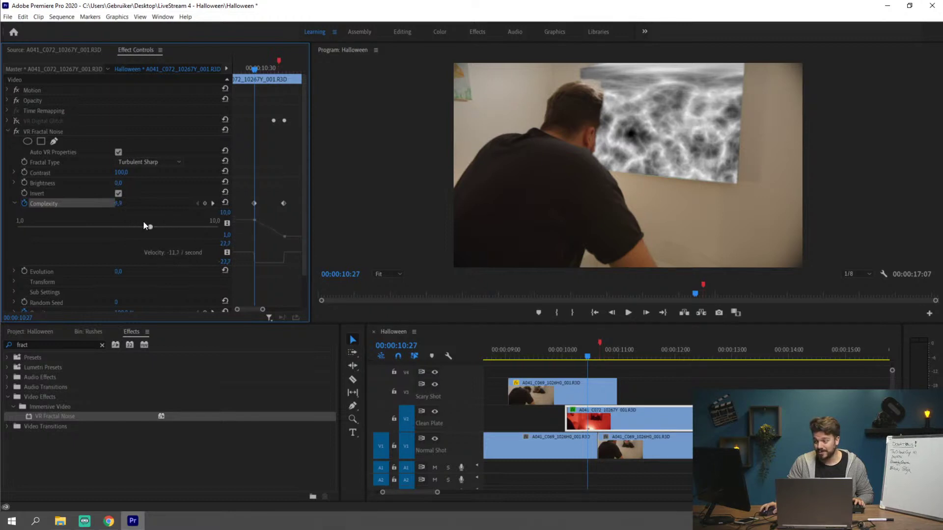
{"action": "right_click", "coordinate": [254, 203]}
{"action": "left_click", "coordinate": [289, 335]}
{"action": "right_click", "coordinate": [284, 203]}
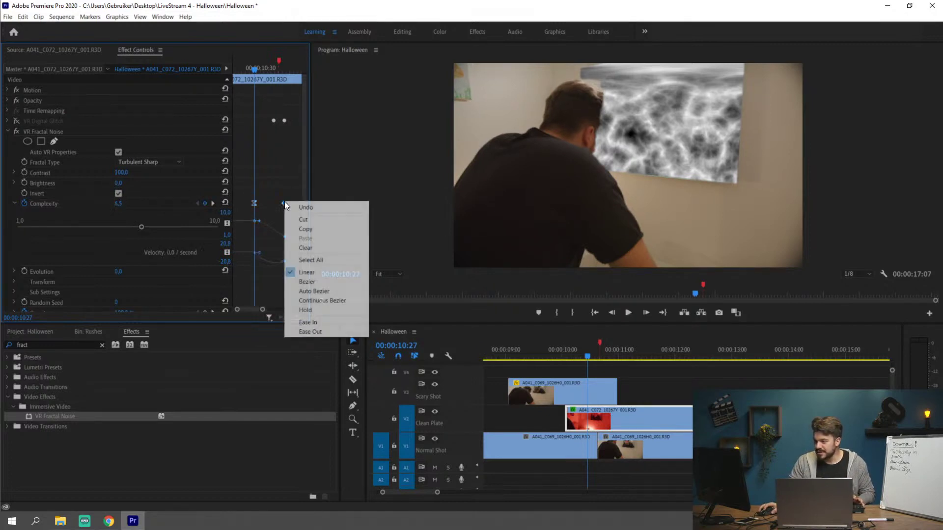
{"action": "left_click", "coordinate": [308, 322]}
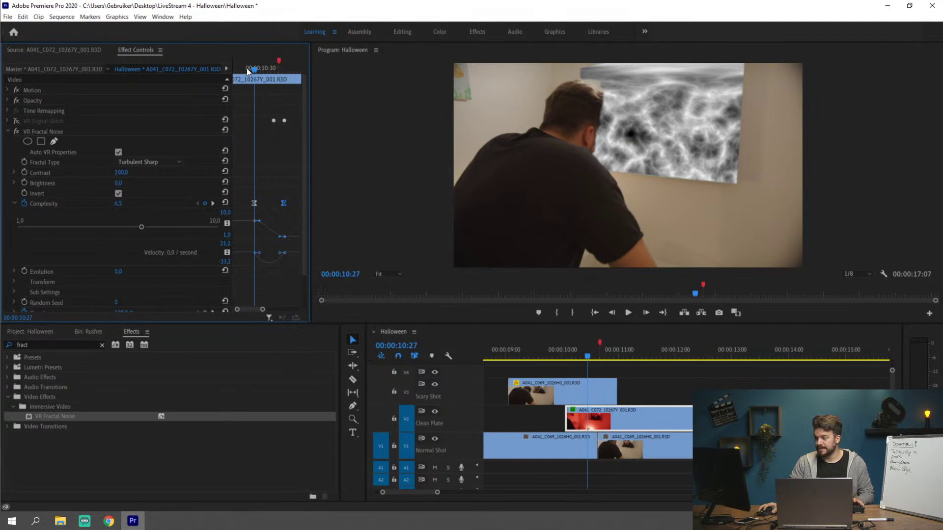
Try out the fractal noise Evolution, reset it to 0° and start keyframing it at 00:00:10:27.
{"action": "mouse_move", "coordinate": [248, 71]}
{"action": "left_mouse_down"}
{"action": "mouse_move", "coordinate": [296, 80]}
{"action": "mouse_move", "coordinate": [256, 79]}
{"action": "left_mouse_up"}
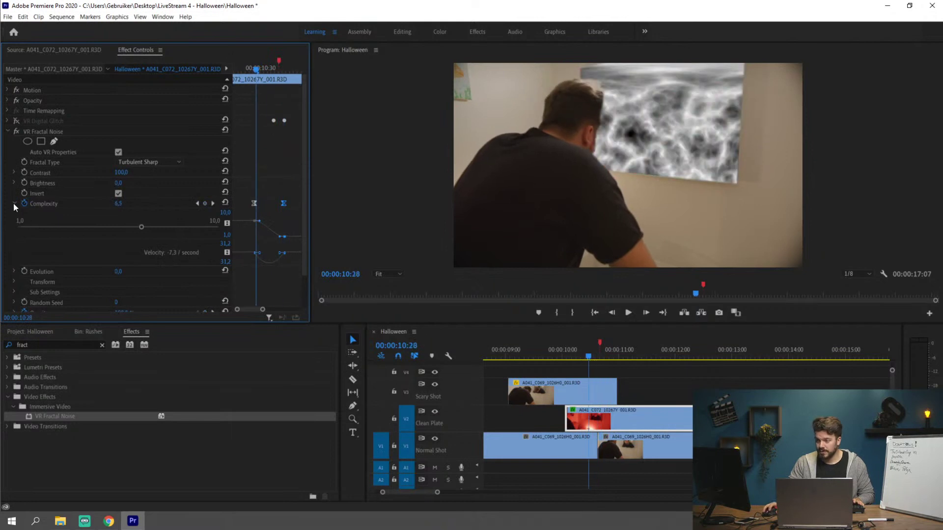
{"action": "left_click", "coordinate": [14, 204]}
{"action": "left_click", "coordinate": [14, 214]}
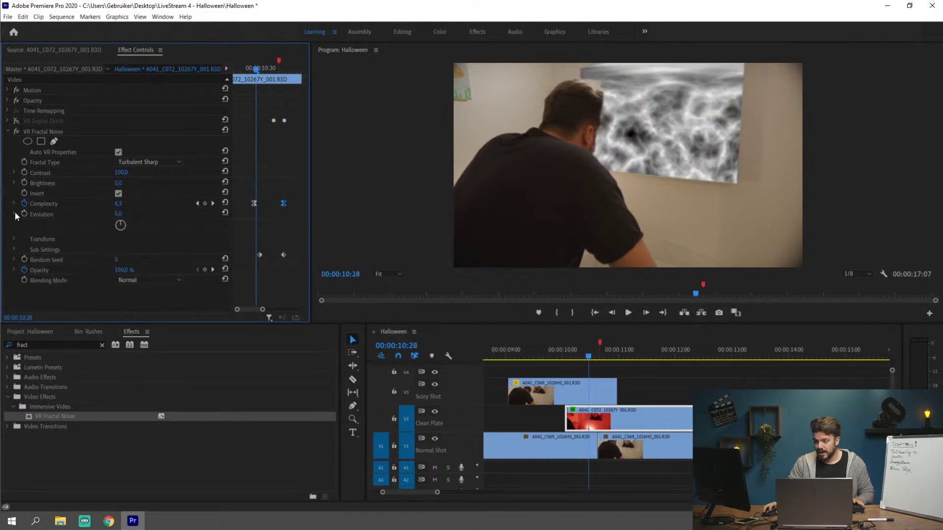
{"action": "left_click_drag", "start_coordinate": [258, 69], "coordinate": [254, 69]}
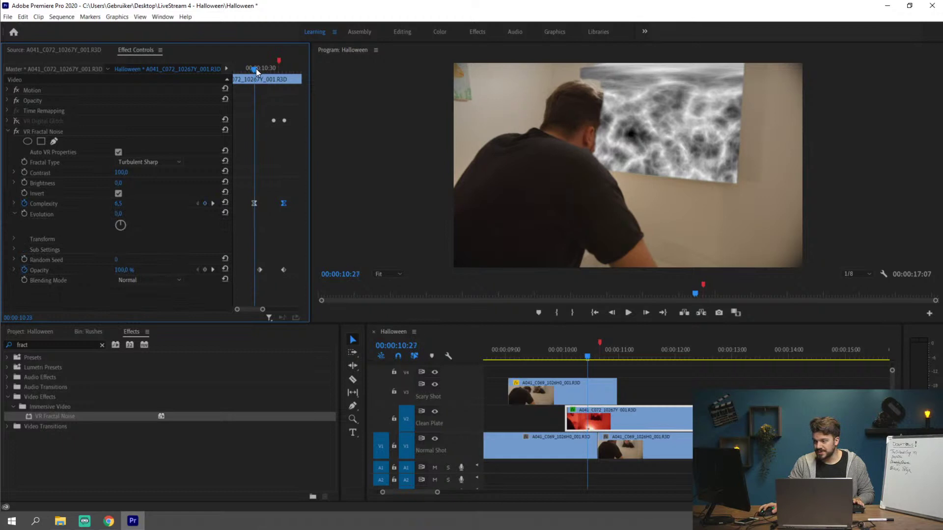
{"action": "left_click_drag", "start_coordinate": [118, 215], "coordinate": [158, 214]}
{"action": "left_click", "coordinate": [122, 214]}
{"action": "type", "text": "0"}
{"action": "key", "text": "Return"}
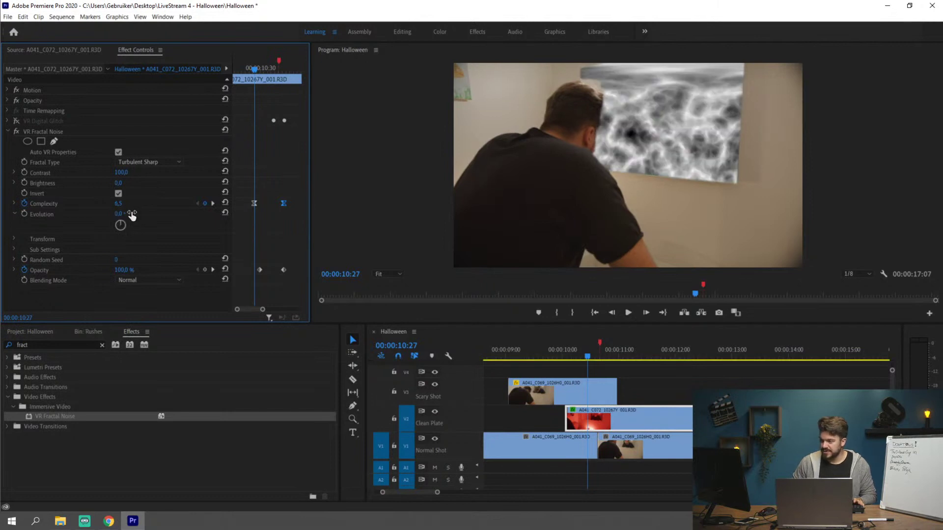
{"action": "left_click", "coordinate": [25, 214]}
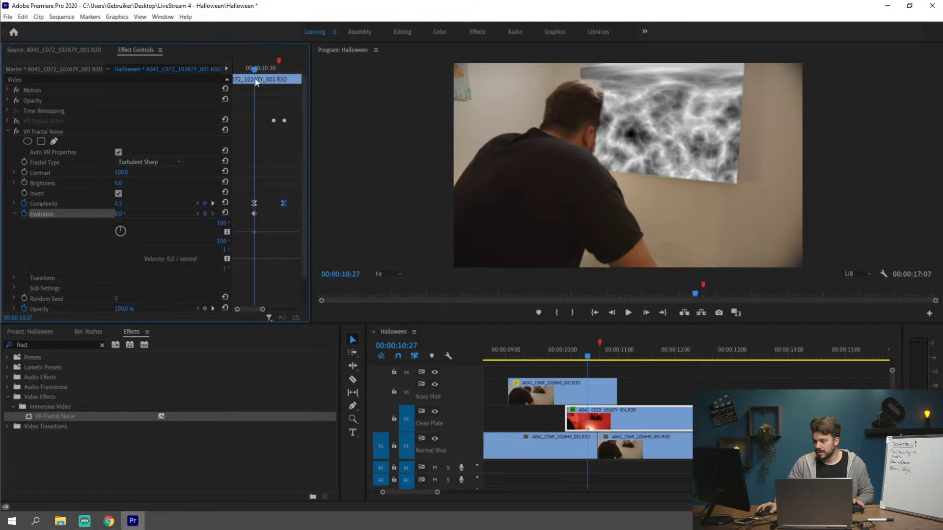
Add a second Evolution keyframe of 1x180° at 00:00:10:43.
{"action": "left_click_drag", "start_coordinate": [255, 78], "coordinate": [285, 64]}
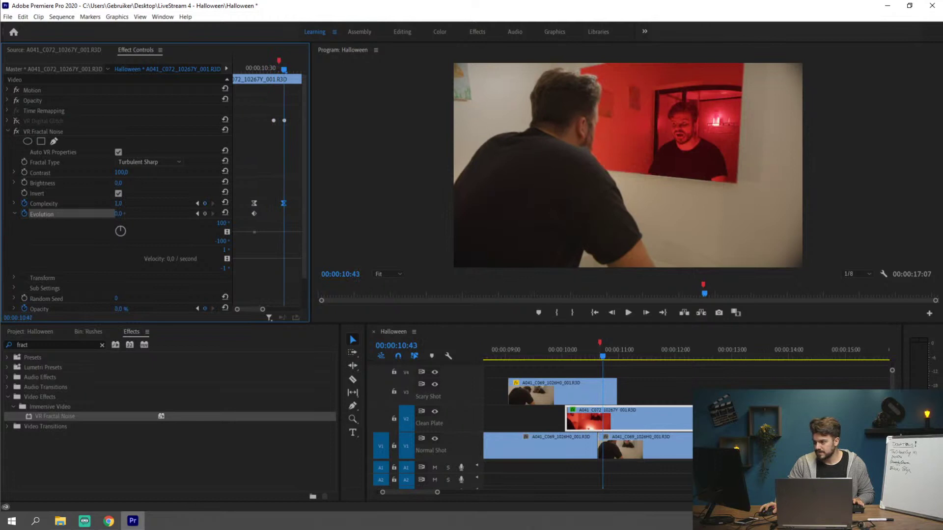
{"action": "left_click_drag", "start_coordinate": [119, 214], "coordinate": [310, 215]}
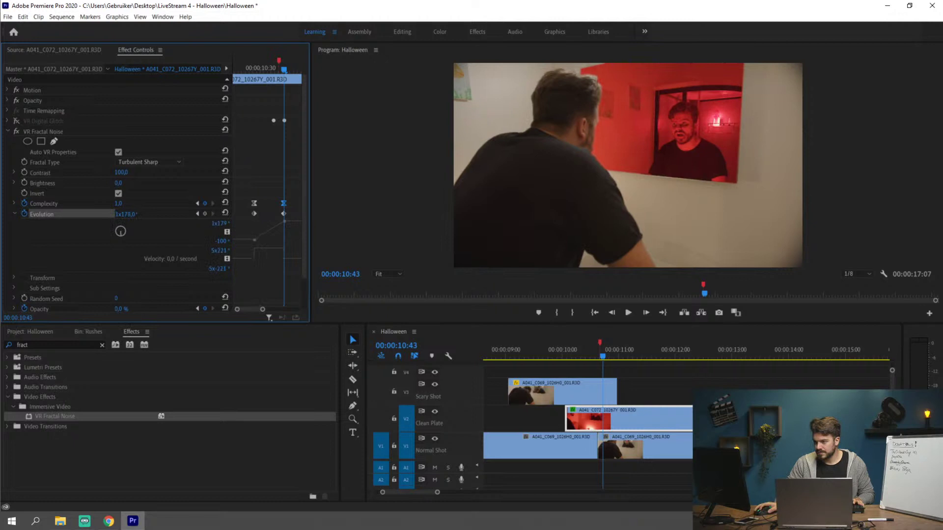
{"action": "left_click", "coordinate": [126, 214]}
{"action": "type", "text": "1"}
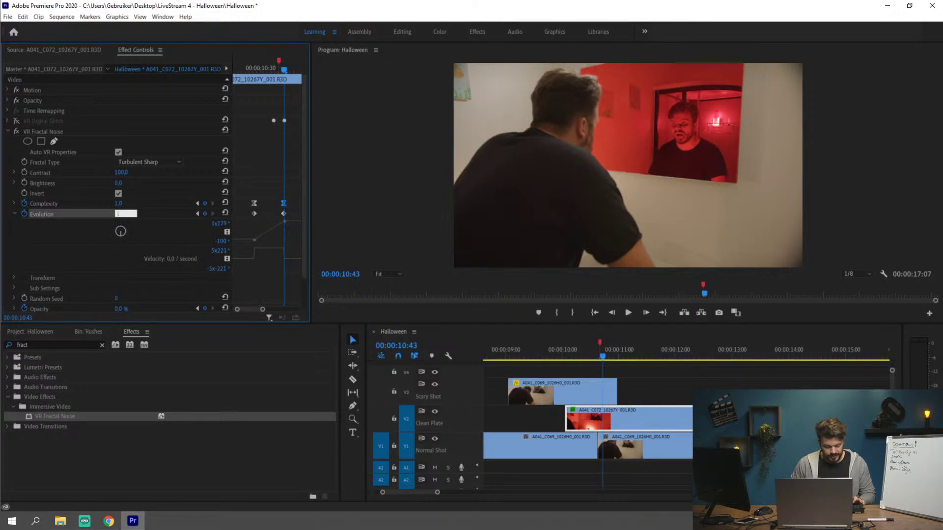
{"action": "type", "text": "x180"}
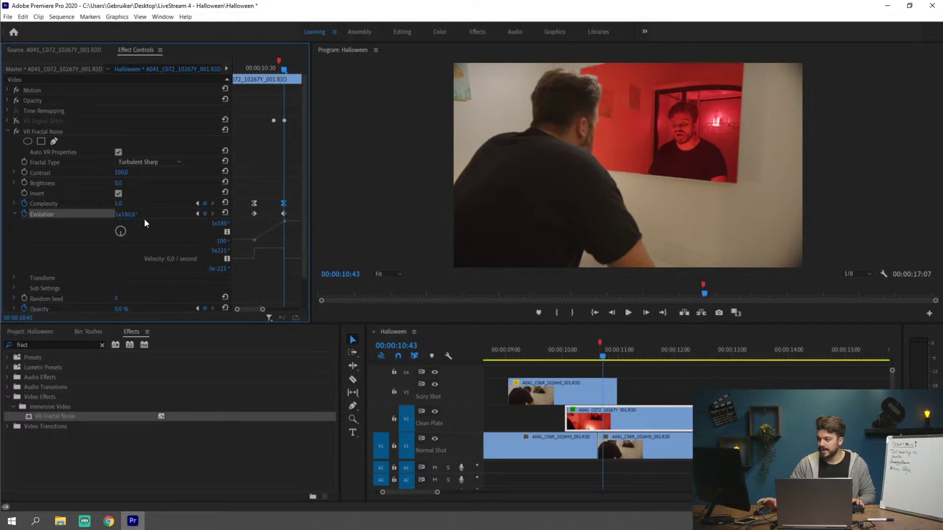
{"action": "key", "text": "Return"}
Move the first Evolution keyframe earlier, close to the start of the red clip, and preview the slower noise movement.
{"action": "left_click_drag", "start_coordinate": [259, 67], "coordinate": [278, 68]}
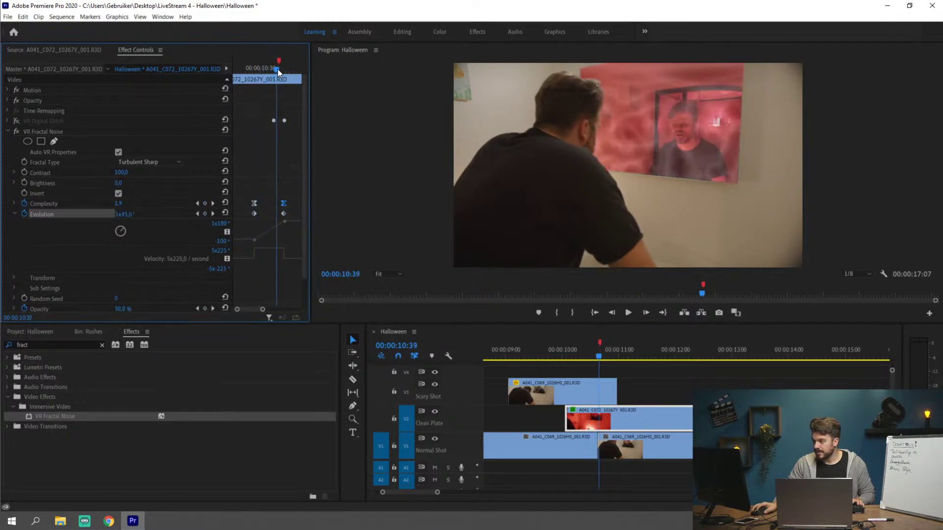
{"action": "left_click_drag", "start_coordinate": [257, 309], "coordinate": [252, 310]}
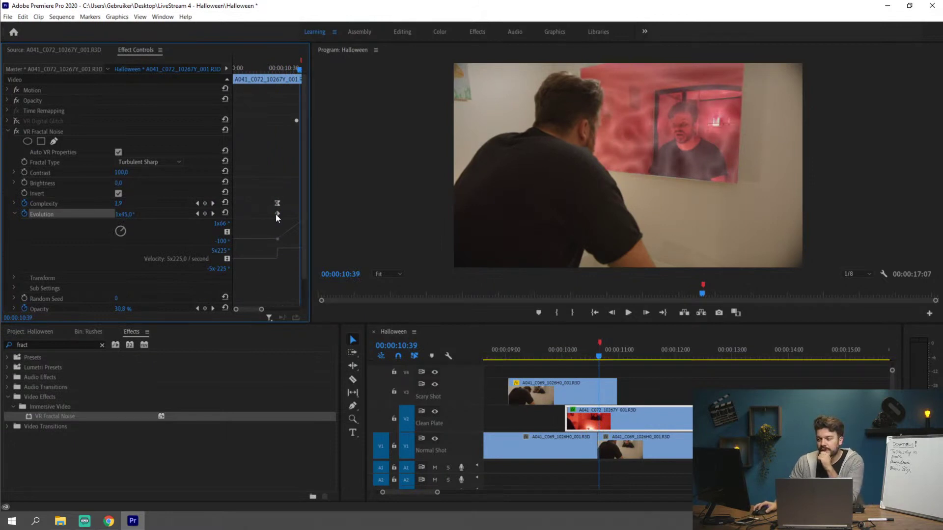
{"action": "left_click_drag", "start_coordinate": [276, 214], "coordinate": [241, 214]}
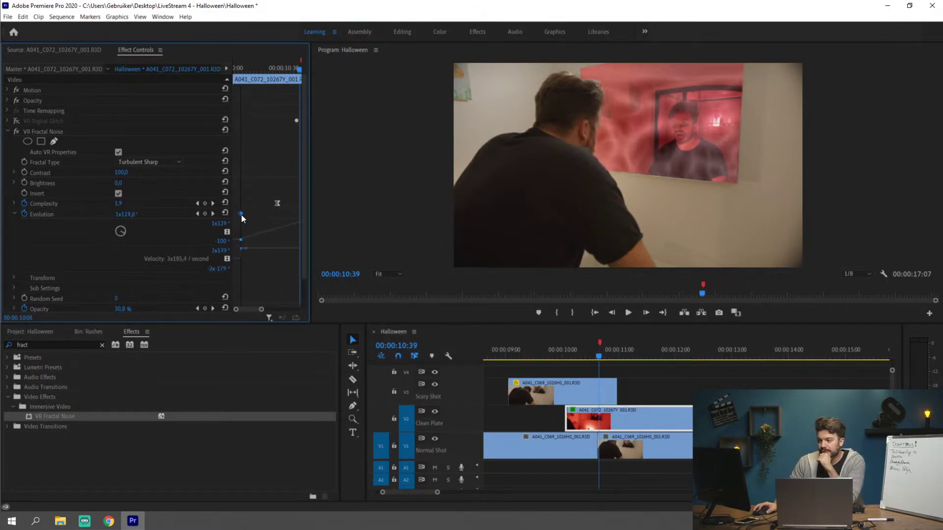
{"action": "mouse_move", "coordinate": [263, 310]}
{"action": "left_mouse_down"}
{"action": "mouse_move", "coordinate": [288, 309]}
{"action": "mouse_move", "coordinate": [246, 310]}
{"action": "left_mouse_up"}
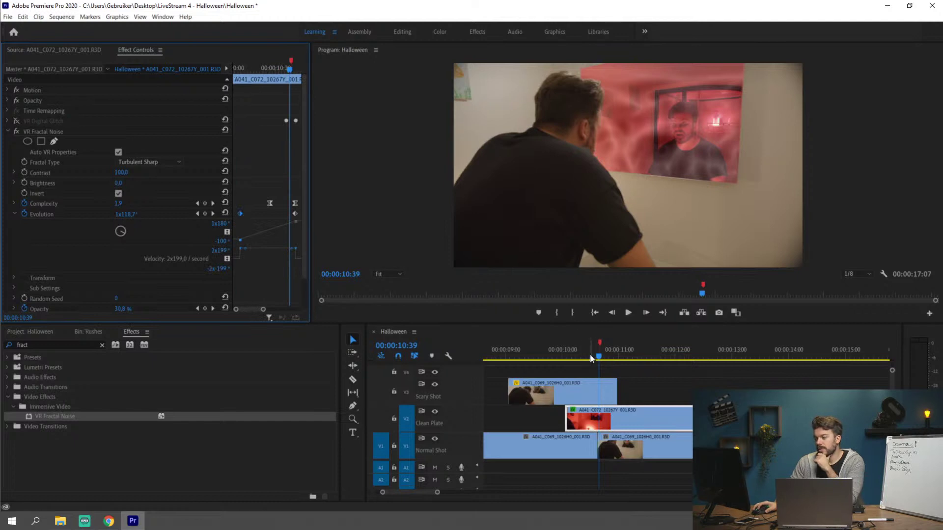
{"action": "left_click_drag", "start_coordinate": [570, 353], "coordinate": [581, 354]}
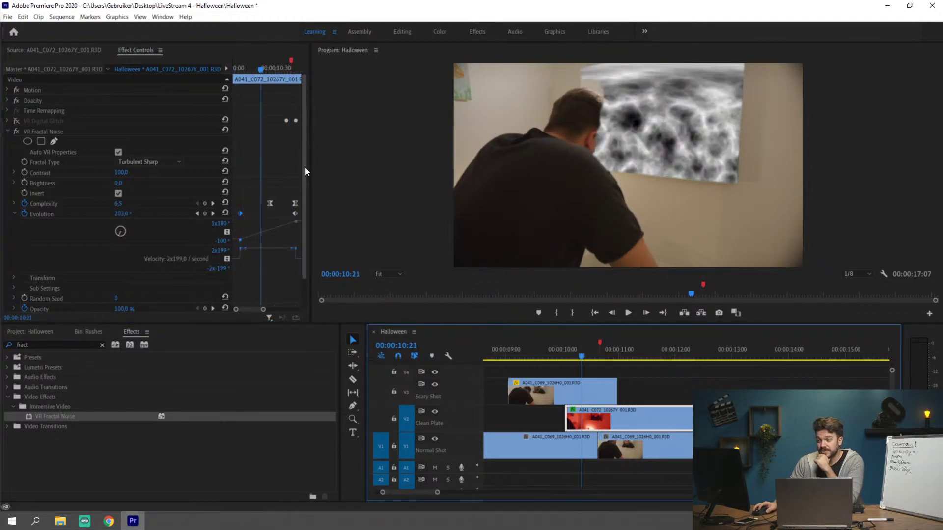
Try fading the noise in with a 0% Opacity keyframe at 00:00:10:07, undo it and return to 00:00:10:30.
{"action": "left_click_drag", "start_coordinate": [306, 171], "coordinate": [305, 205]}
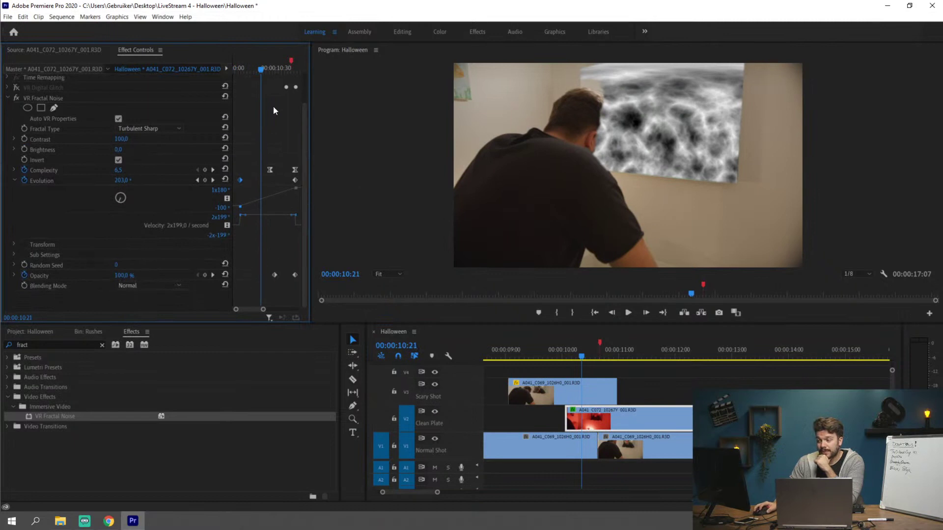
{"action": "left_click_drag", "start_coordinate": [263, 73], "coordinate": [240, 80]}
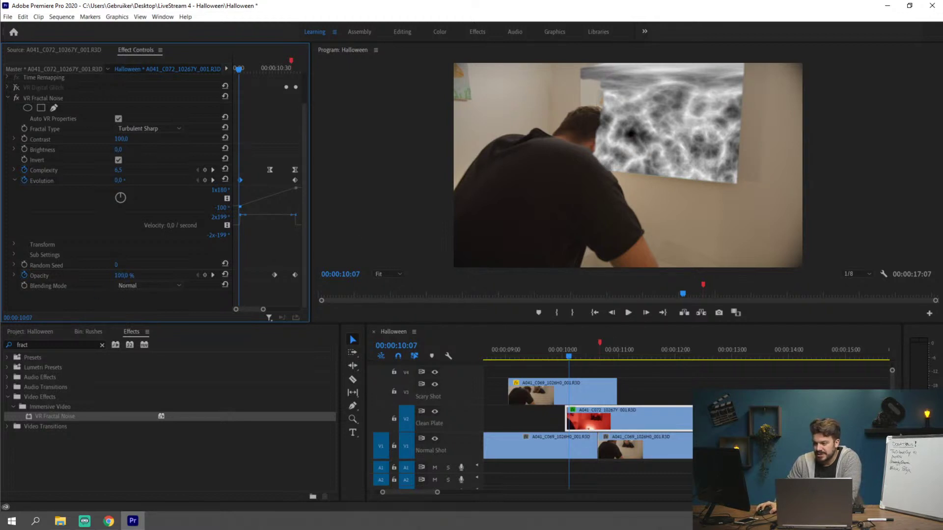
{"action": "left_click_drag", "start_coordinate": [123, 276], "coordinate": [73, 276]}
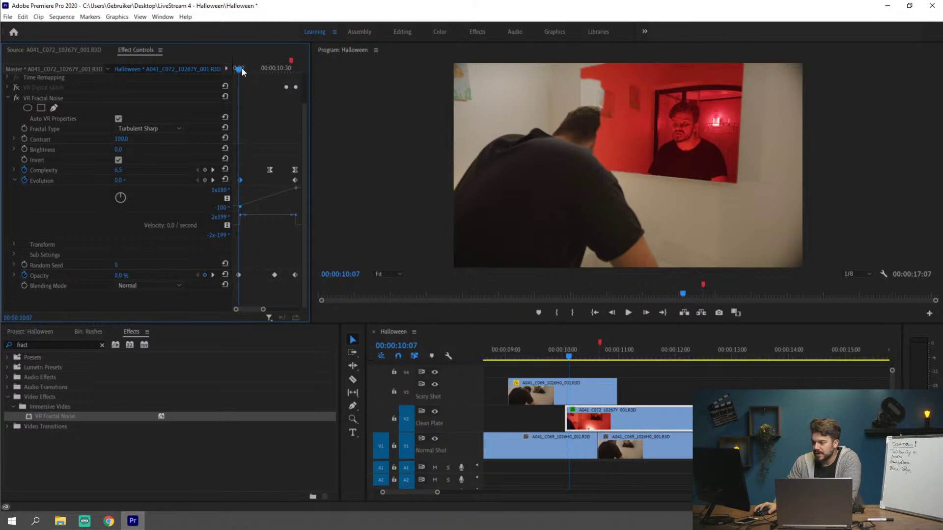
{"action": "mouse_move", "coordinate": [242, 69]}
{"action": "left_mouse_down"}
{"action": "mouse_move", "coordinate": [283, 75]}
{"action": "mouse_move", "coordinate": [241, 75]}
{"action": "left_mouse_up"}
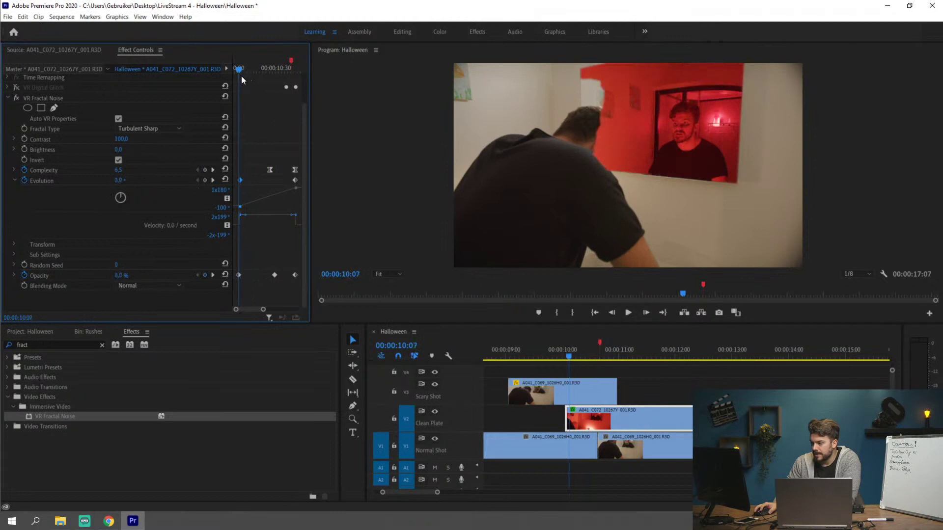
{"action": "scroll", "coordinate": [240, 76], "scroll_direction": "up", "scroll_amount": 1}
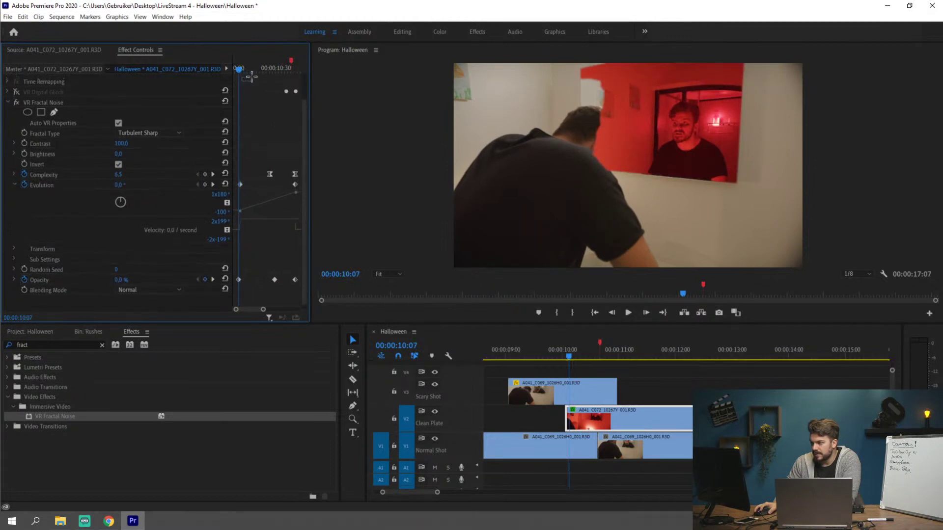
{"action": "left_click_drag", "start_coordinate": [247, 72], "coordinate": [283, 72]}
{"action": "key", "text": "ctrl+z"}
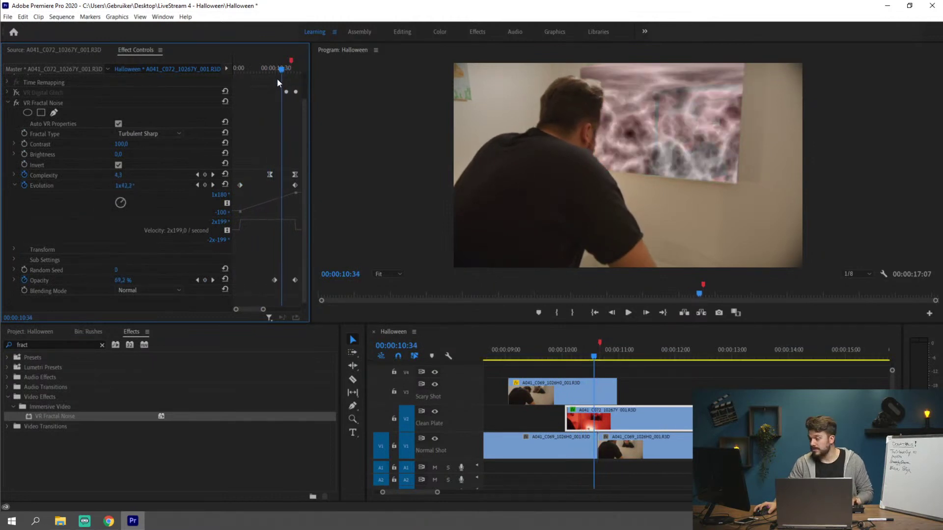
{"action": "left_click", "coordinate": [275, 71]}
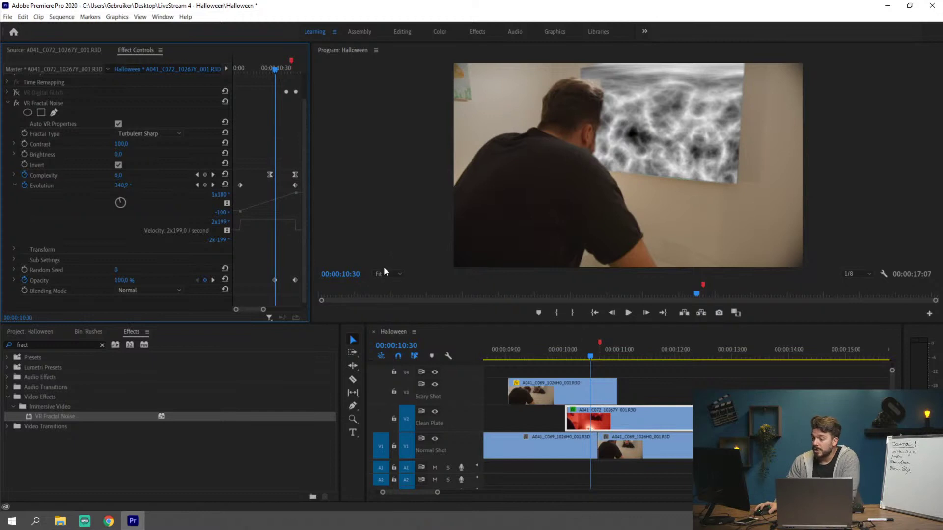
Move the first Evolution keyframe to line up with the first Complexity keyframe, setting it to Ease Out and the last Evolution keyframe to Ease In.
{"action": "left_click_drag", "start_coordinate": [273, 70], "coordinate": [288, 70]}
{"action": "left_click_drag", "start_coordinate": [240, 185], "coordinate": [269, 183]}
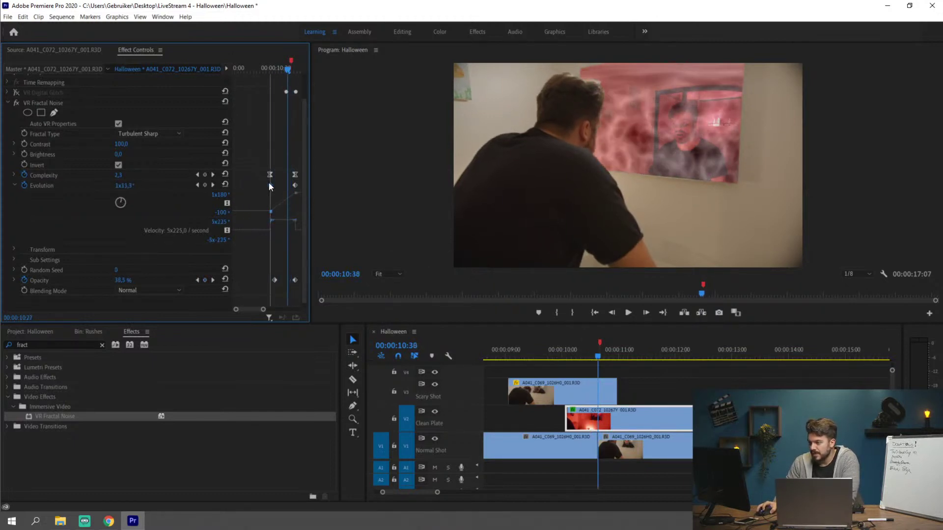
{"action": "mouse_move", "coordinate": [278, 72]}
{"action": "left_mouse_down"}
{"action": "mouse_move", "coordinate": [271, 66]}
{"action": "mouse_move", "coordinate": [297, 72]}
{"action": "left_mouse_up"}
{"action": "right_click", "coordinate": [270, 185]}
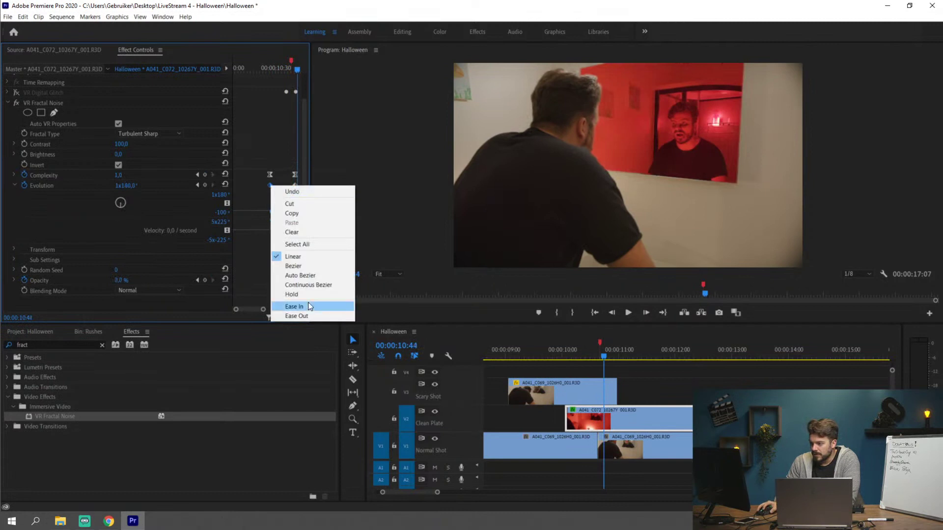
{"action": "left_click", "coordinate": [308, 315]}
{"action": "right_click", "coordinate": [295, 185]}
{"action": "left_click", "coordinate": [314, 304]}
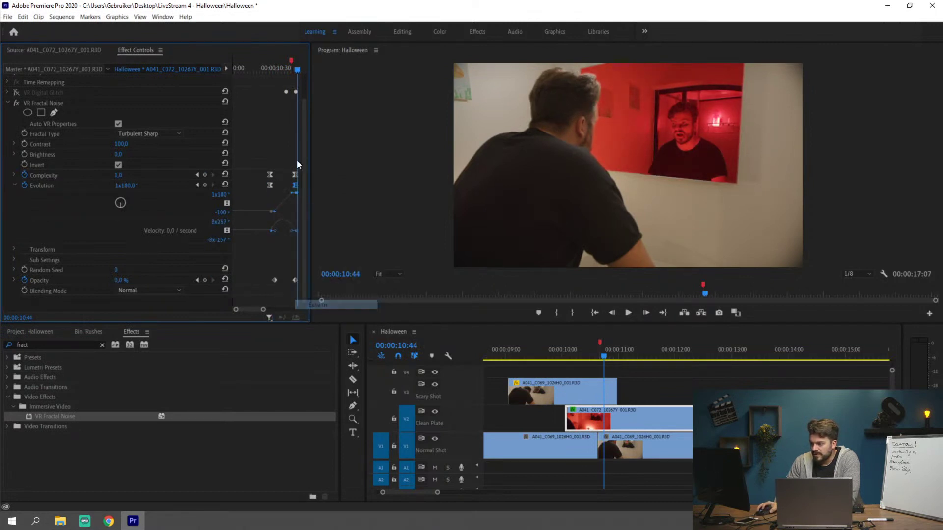
Play back the section around 00:00:10:20 to examine the eased fractal noise movement.
{"action": "left_click", "coordinate": [263, 69]}
{"action": "key", "text": "space"}
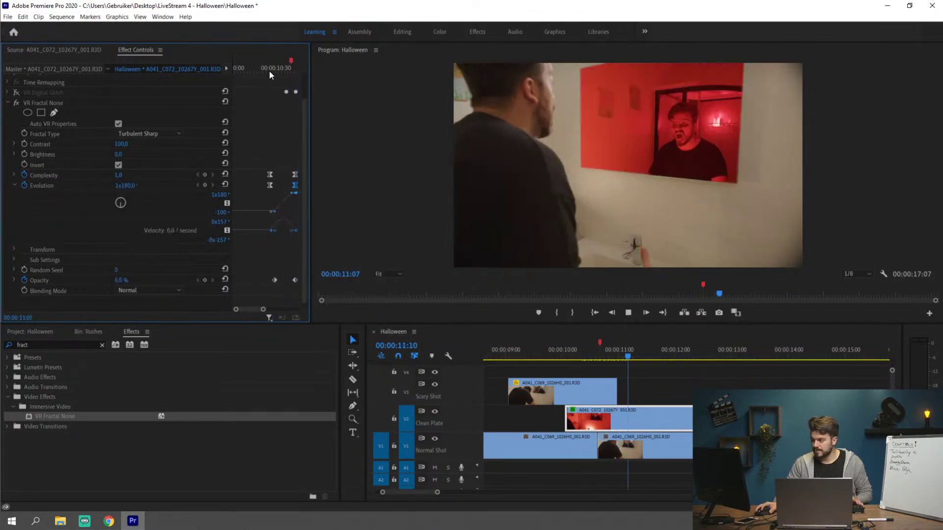
{"action": "key", "text": "space"}
{"action": "left_click_drag", "start_coordinate": [269, 71], "coordinate": [261, 72]}
{"action": "key", "text": "space"}
{"action": "key", "text": "space"}
{"action": "key", "text": "space"}
{"action": "key", "text": "space"}
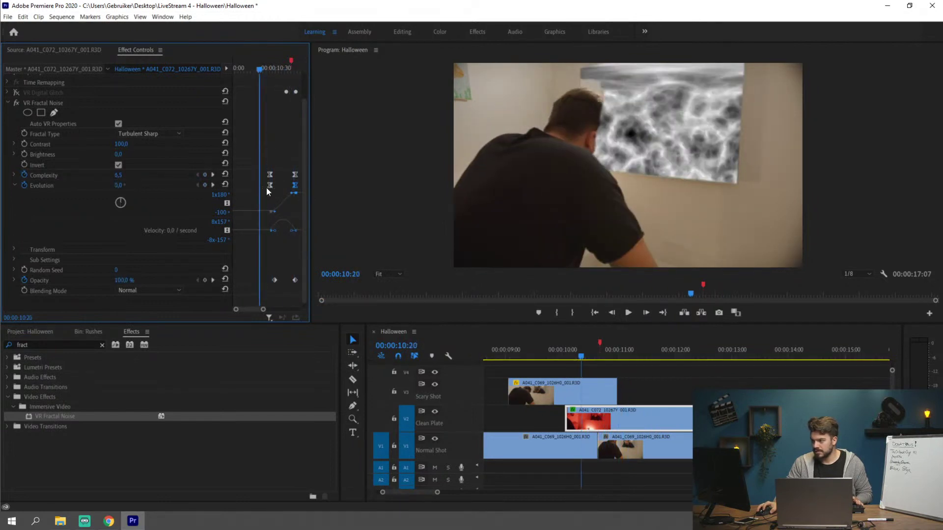
Move the first Evolution keyframe back near the start of the red clip and preview the longer noise movement.
{"action": "left_click_drag", "start_coordinate": [267, 188], "coordinate": [239, 185]}
{"action": "left_click_drag", "start_coordinate": [255, 70], "coordinate": [246, 68]}
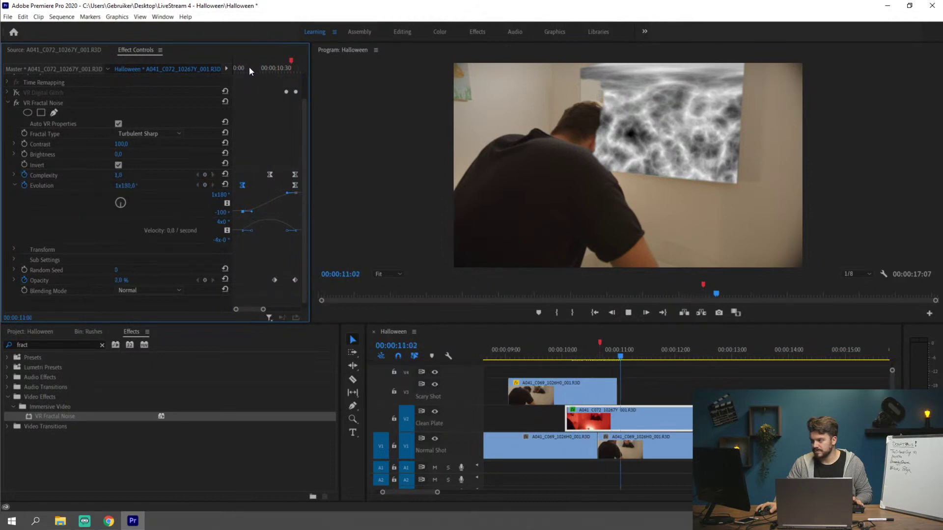
{"action": "key", "text": "space"}
{"action": "left_click", "coordinate": [253, 67]}
{"action": "left_click_drag", "start_coordinate": [252, 67], "coordinate": [296, 86]}
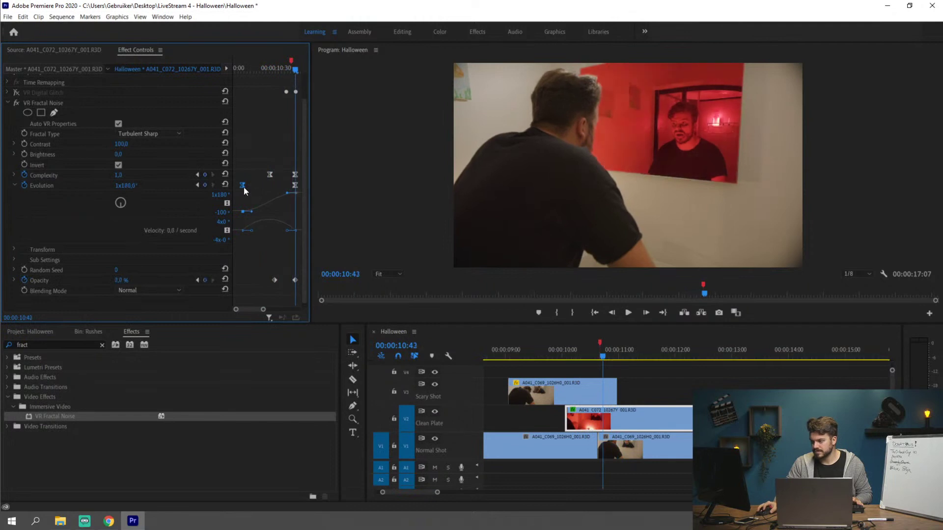
{"action": "left_click_drag", "start_coordinate": [244, 187], "coordinate": [249, 187]}
Set the last Evolution keyframe at 00:00:10:43 to 1° and preview the noise.
{"action": "left_click", "coordinate": [126, 185]}
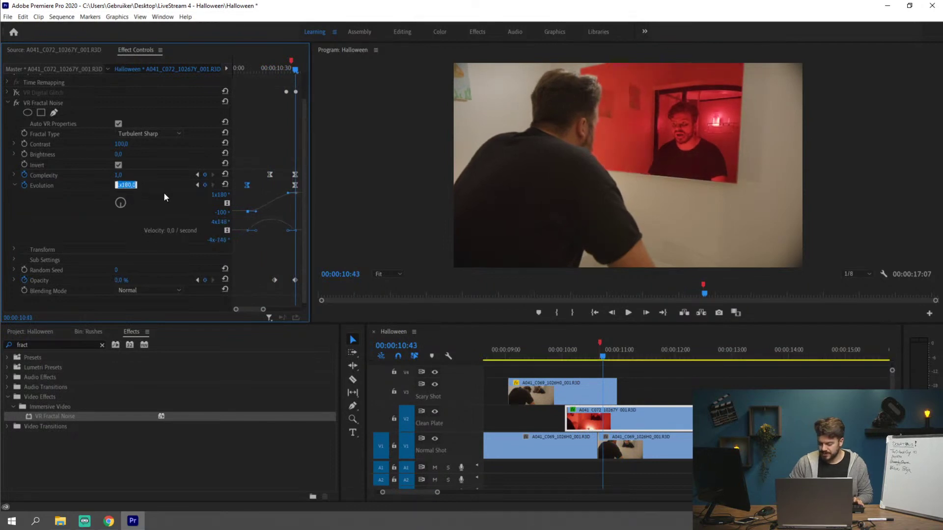
{"action": "type", "text": "1"}
{"action": "key", "text": "Return"}
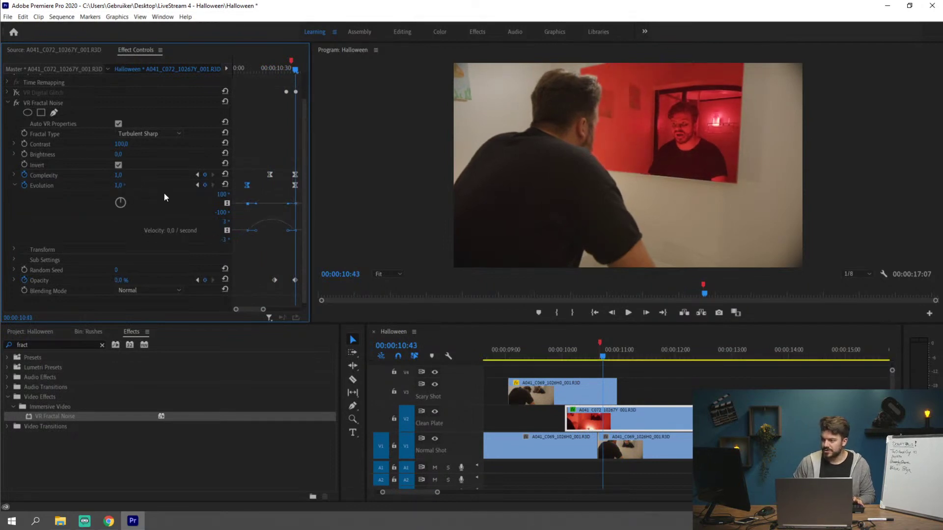
{"action": "left_click", "coordinate": [256, 68]}
{"action": "key", "text": "space"}
{"action": "mouse_move", "coordinate": [262, 67]}
{"action": "left_mouse_down"}
{"action": "mouse_move", "coordinate": [293, 65]}
{"action": "mouse_move", "coordinate": [253, 68]}
{"action": "left_mouse_up"}
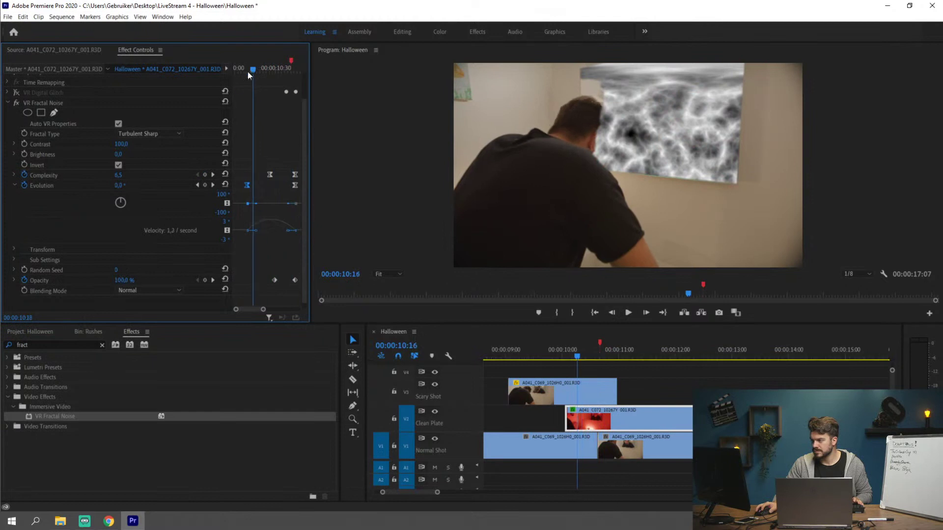
Set the first Evolution keyframe at 00:00:10:12 to 90° and preview the slower noise movement.
{"action": "left_click", "coordinate": [197, 185]}
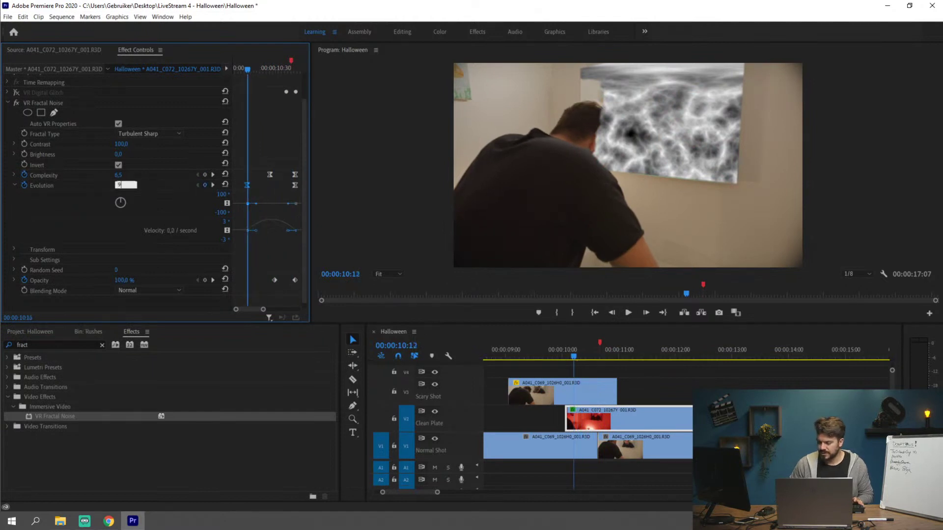
{"action": "type", "text": "90"}
{"action": "key", "text": "Return"}
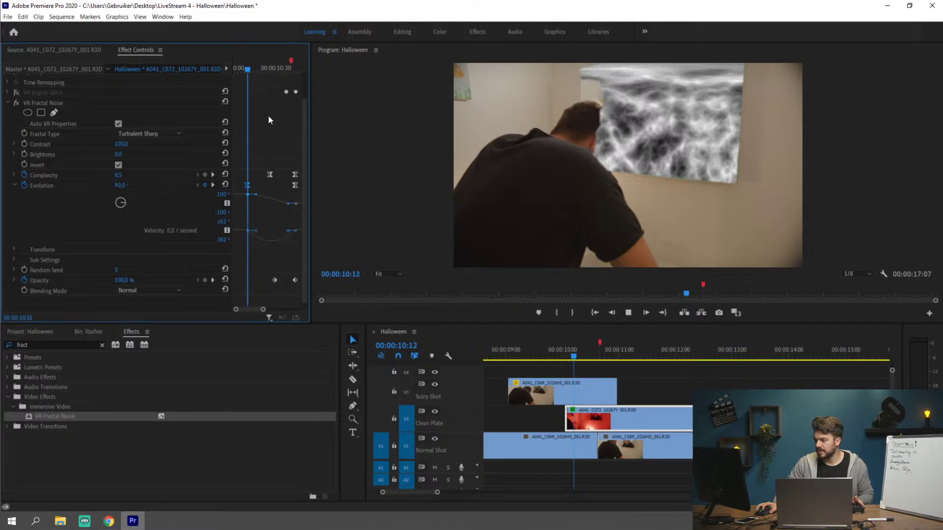
{"action": "left_click_drag", "start_coordinate": [252, 71], "coordinate": [228, 88]}
{"action": "key", "text": "space"}
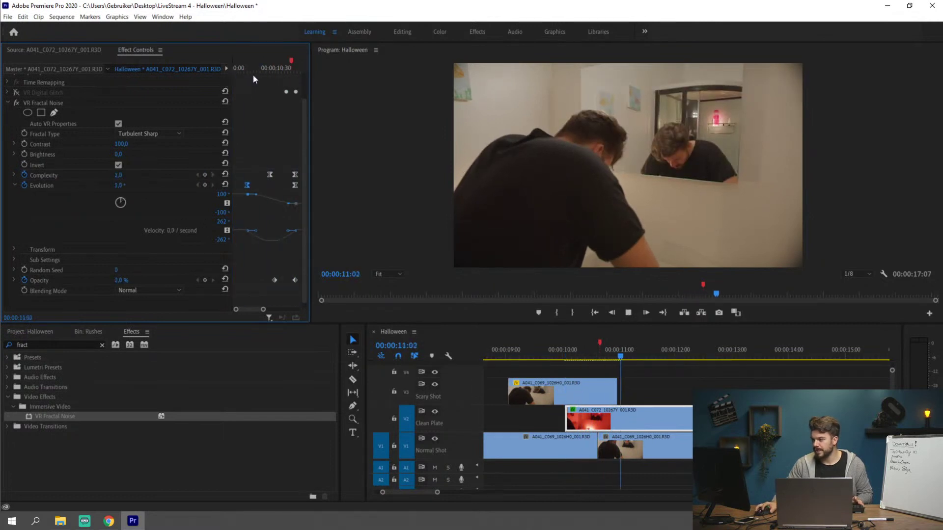
{"action": "left_click", "coordinate": [254, 72]}
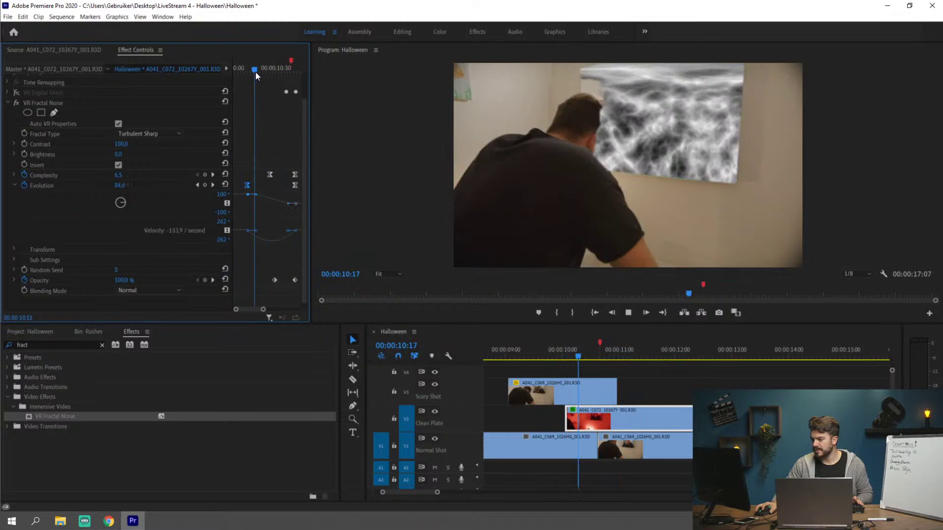
{"action": "mouse_move", "coordinate": [257, 71]}
{"action": "left_mouse_down"}
{"action": "mouse_move", "coordinate": [295, 77]}
{"action": "mouse_move", "coordinate": [253, 72]}
{"action": "left_mouse_up"}
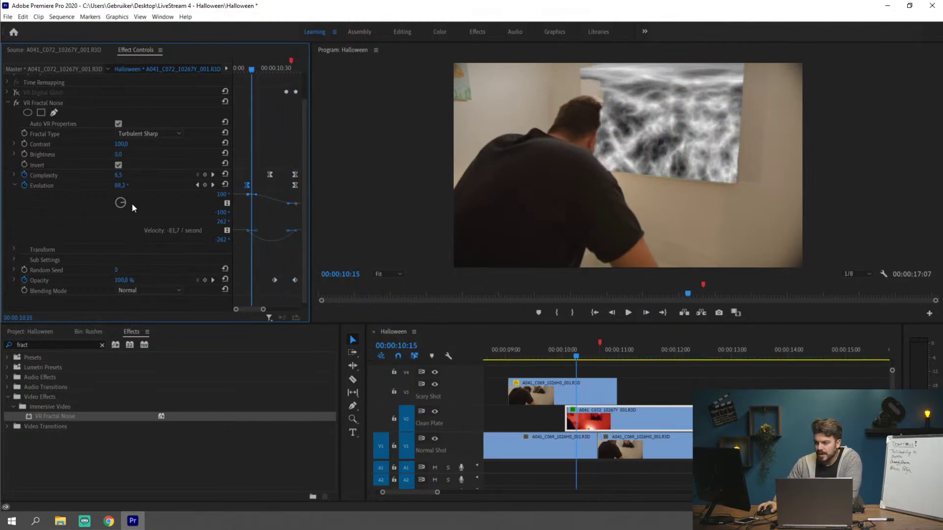
Collapse the Evolution graph and set the VR Fractal Noise blending mode to Overlay.
{"action": "left_click", "coordinate": [15, 185]}
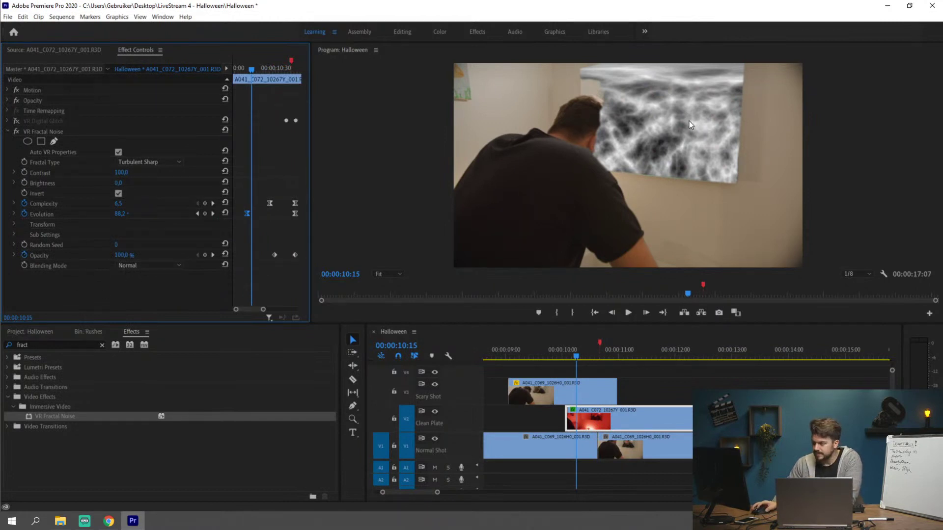
{"action": "left_click", "coordinate": [164, 264]}
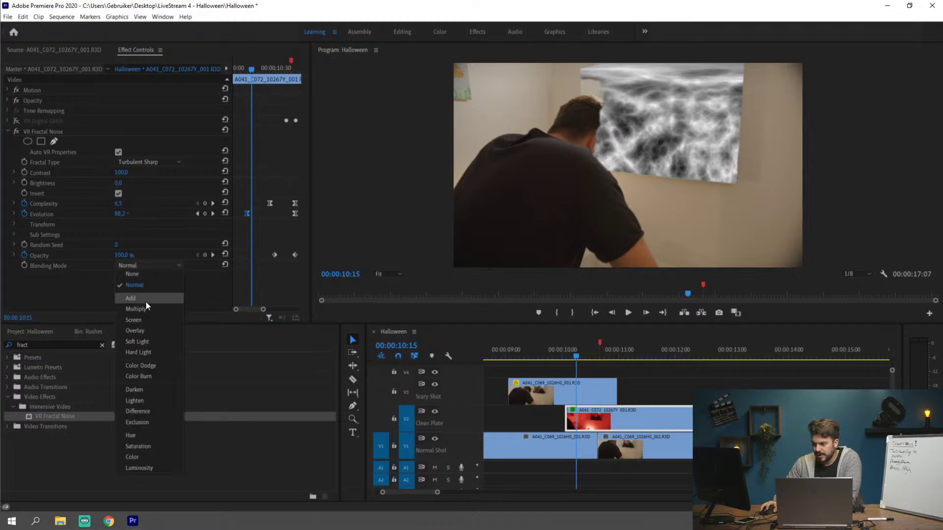
{"action": "left_click", "coordinate": [153, 331]}
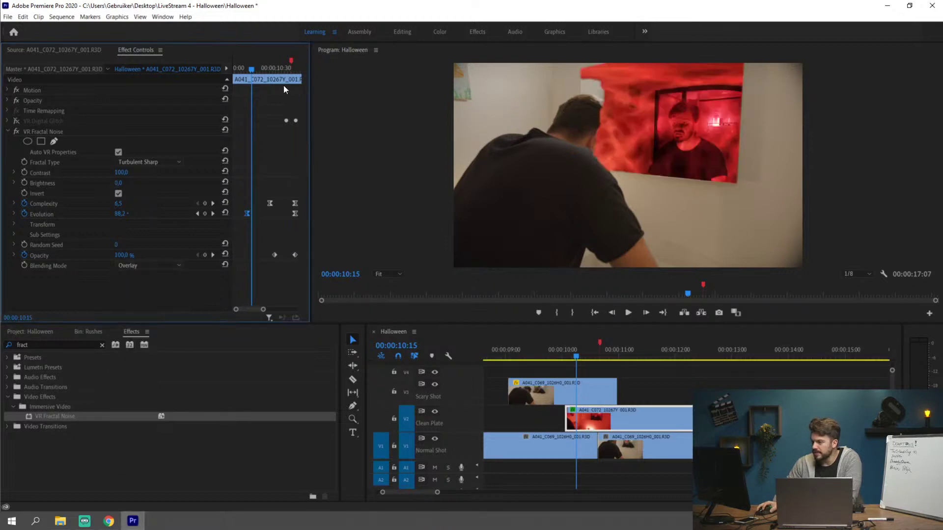
Fade in the red clip with Opacity keyframes of 0% at 00:00:10:36 and 100% at 00:00:10:39, and preview the fade.
{"action": "left_click_drag", "start_coordinate": [271, 64], "coordinate": [288, 76]}
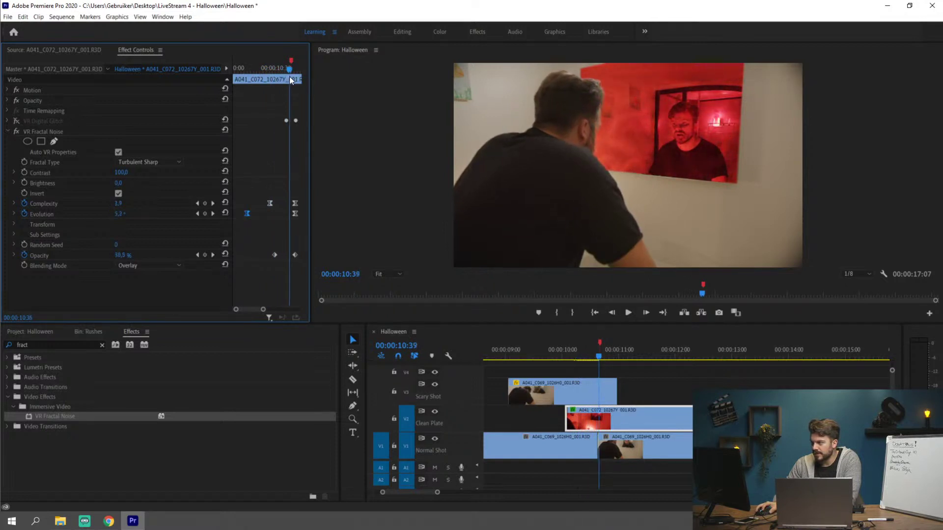
{"action": "left_click", "coordinate": [10, 101]}
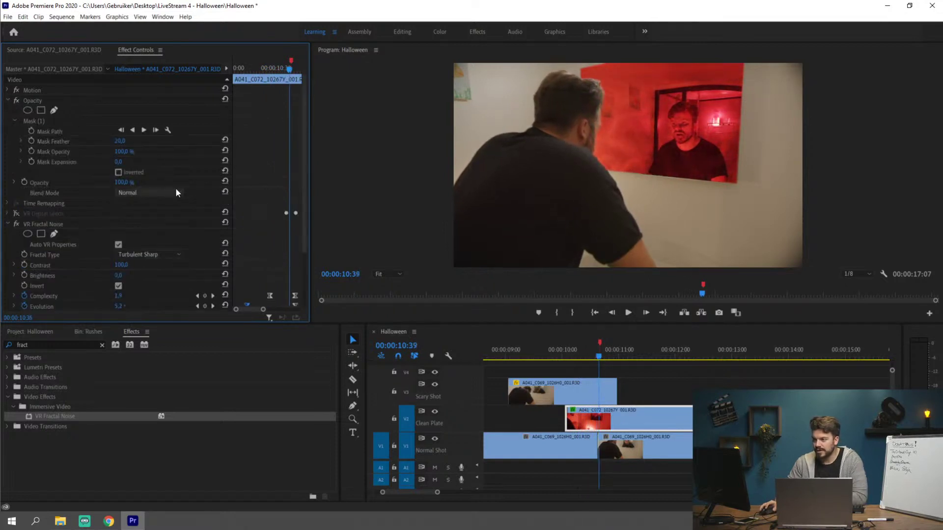
{"action": "left_click", "coordinate": [25, 181]}
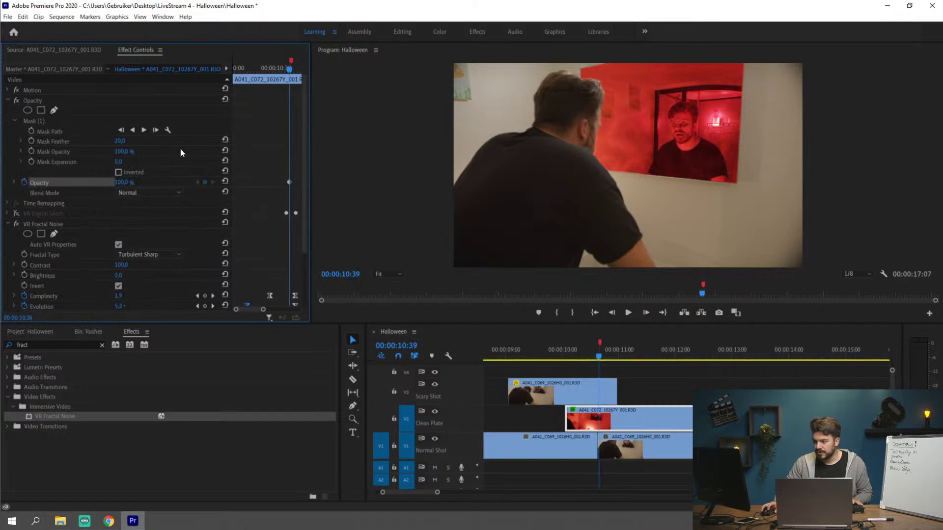
{"action": "left_click_drag", "start_coordinate": [291, 66], "coordinate": [286, 66]}
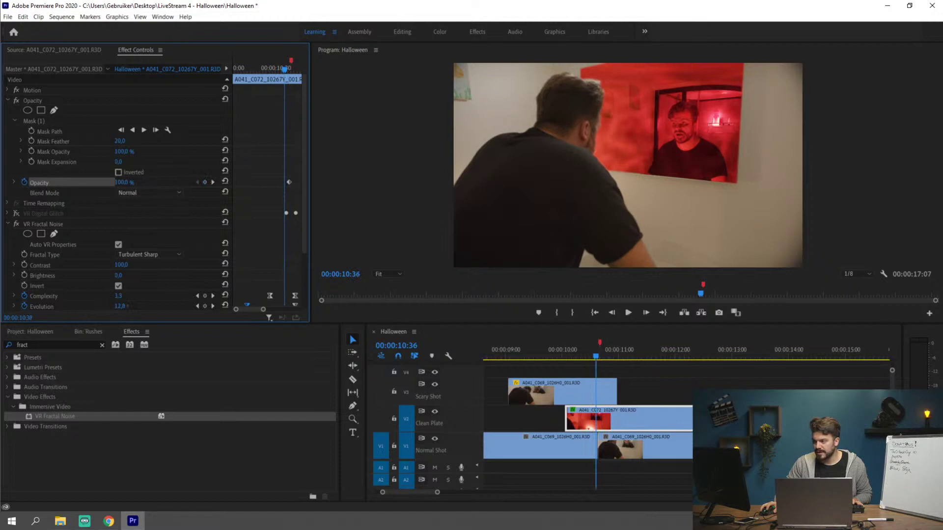
{"action": "left_click_drag", "start_coordinate": [122, 183], "coordinate": [78, 182]}
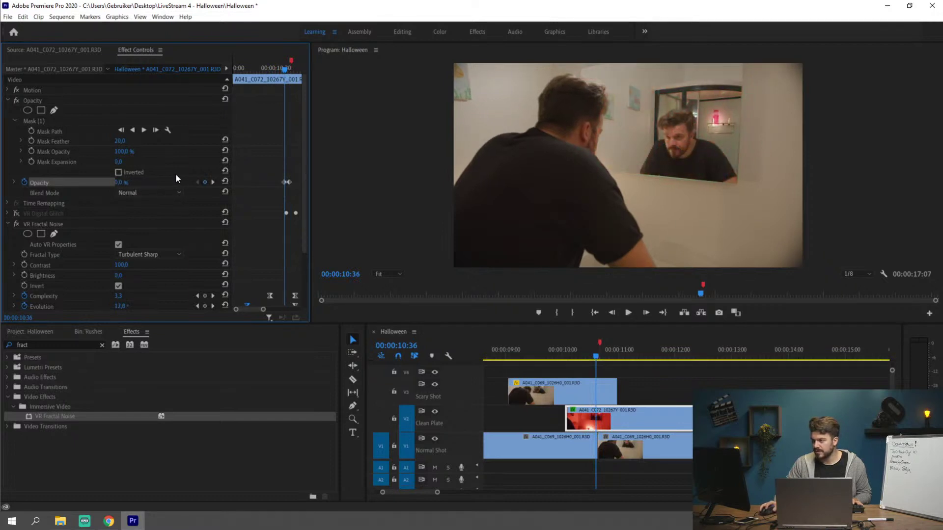
{"action": "key", "text": "space"}
{"action": "left_click", "coordinate": [283, 70]}
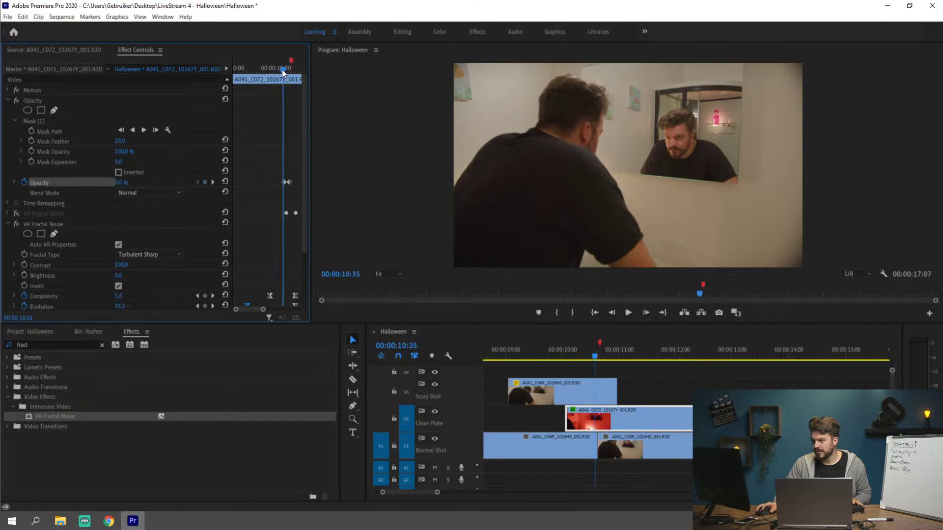
Shift the red clip's Opacity fade earlier, towards the start of the noise dissolve, and check it at 00:00:10:28.
{"action": "left_click", "coordinate": [291, 182]}
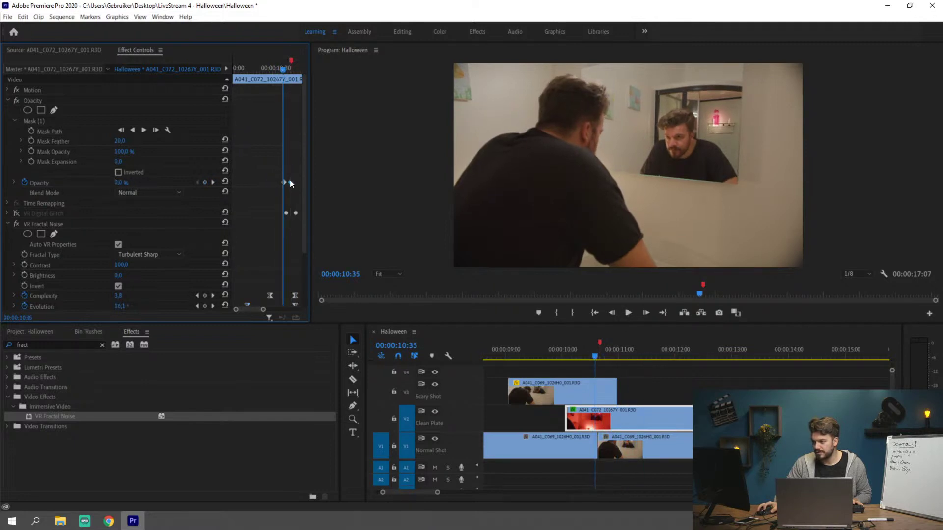
{"action": "left_click_drag", "start_coordinate": [285, 67], "coordinate": [297, 72]}
{"action": "left_click_drag", "start_coordinate": [306, 145], "coordinate": [306, 163]}
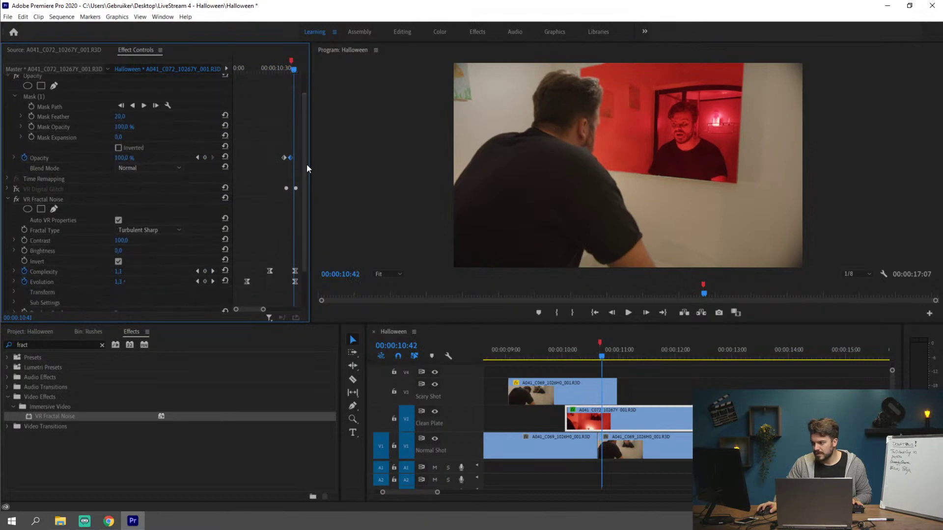
{"action": "left_click_drag", "start_coordinate": [283, 72], "coordinate": [265, 69]}
{"action": "left_click_drag", "start_coordinate": [290, 158], "coordinate": [277, 158]}
{"action": "mouse_move", "coordinate": [265, 68]}
{"action": "left_mouse_down"}
{"action": "mouse_move", "coordinate": [295, 67]}
{"action": "mouse_move", "coordinate": [261, 73]}
{"action": "mouse_move", "coordinate": [272, 74]}
{"action": "left_mouse_up"}
Move the Scary Shot clip's opacity mask over the man's head at 00:00:10:28, adding a Mask Path keyframe there.
{"action": "left_click", "coordinate": [598, 392]}
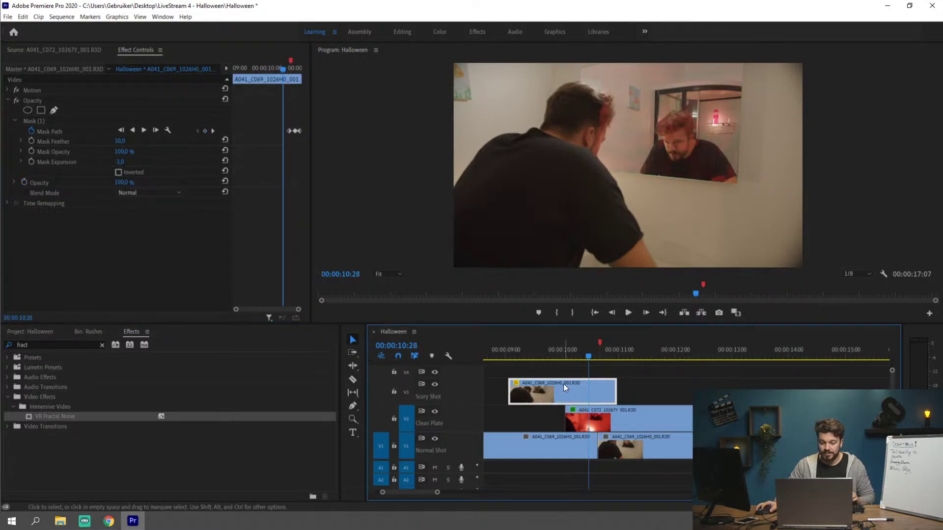
{"action": "left_click", "coordinate": [55, 129]}
{"action": "left_click", "coordinate": [59, 123]}
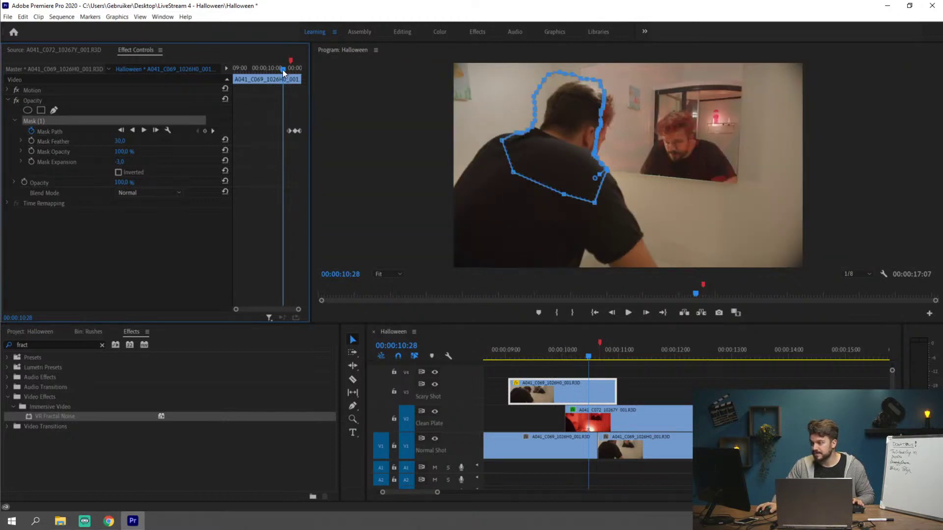
{"action": "left_click_drag", "start_coordinate": [282, 70], "coordinate": [283, 69]}
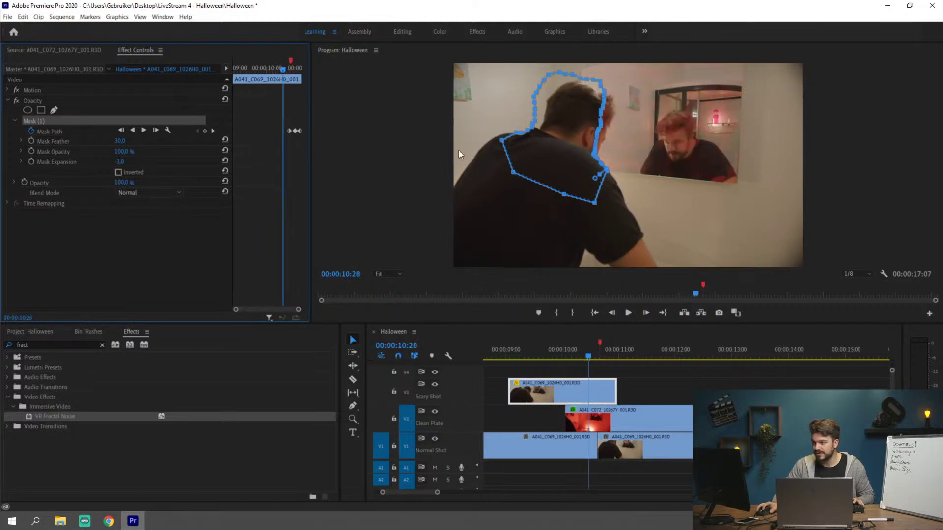
{"action": "mouse_move", "coordinate": [568, 111]}
{"action": "left_mouse_down"}
{"action": "mouse_move", "coordinate": [576, 120]}
{"action": "mouse_move", "coordinate": [570, 100]}
{"action": "mouse_move", "coordinate": [570, 141]}
{"action": "mouse_move", "coordinate": [579, 119]}
{"action": "left_mouse_up"}
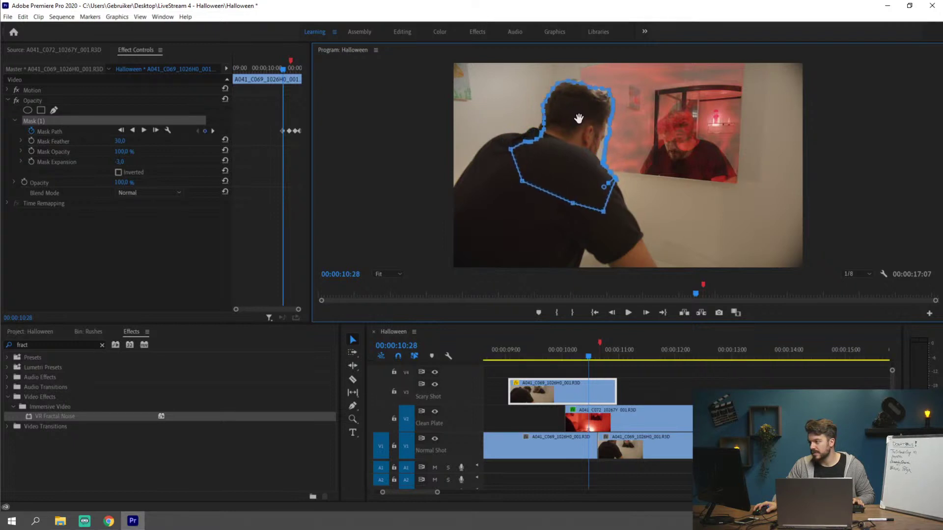
Pull the Scary Shot mask's points in towards the man's neck and shoulder at 00:00:10:28.
{"action": "left_click", "coordinate": [396, 277]}
{"action": "left_click", "coordinate": [396, 339]}
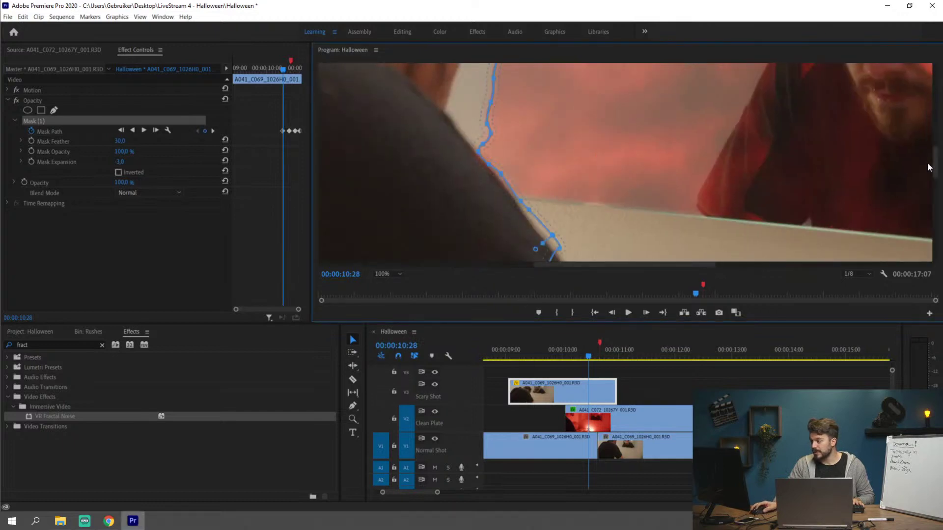
{"action": "mouse_move", "coordinate": [936, 162]}
{"action": "left_mouse_down"}
{"action": "mouse_move", "coordinate": [935, 140]}
{"action": "mouse_move", "coordinate": [935, 154]}
{"action": "left_mouse_up"}
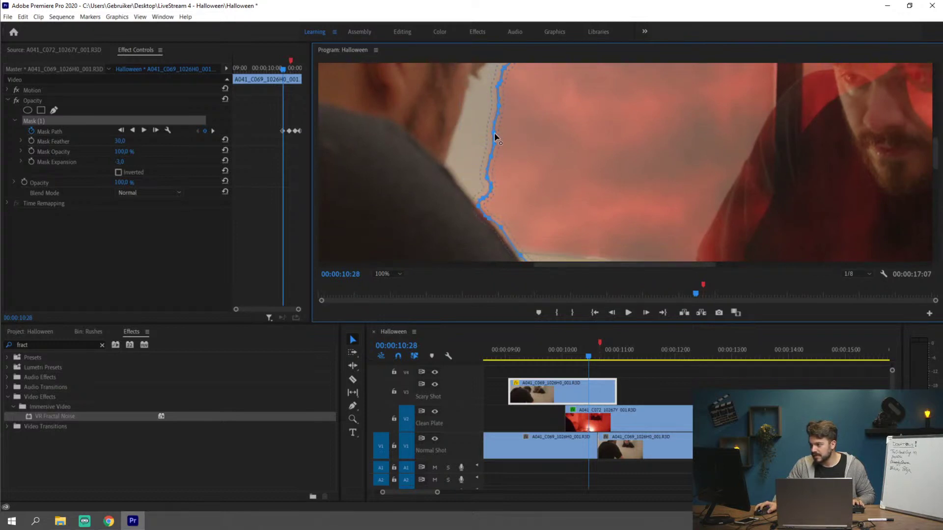
{"action": "mouse_move", "coordinate": [495, 136]}
{"action": "left_mouse_down"}
{"action": "mouse_move", "coordinate": [470, 129]}
{"action": "mouse_move", "coordinate": [480, 123]}
{"action": "mouse_move", "coordinate": [483, 134]}
{"action": "mouse_move", "coordinate": [486, 124]}
{"action": "left_mouse_up"}
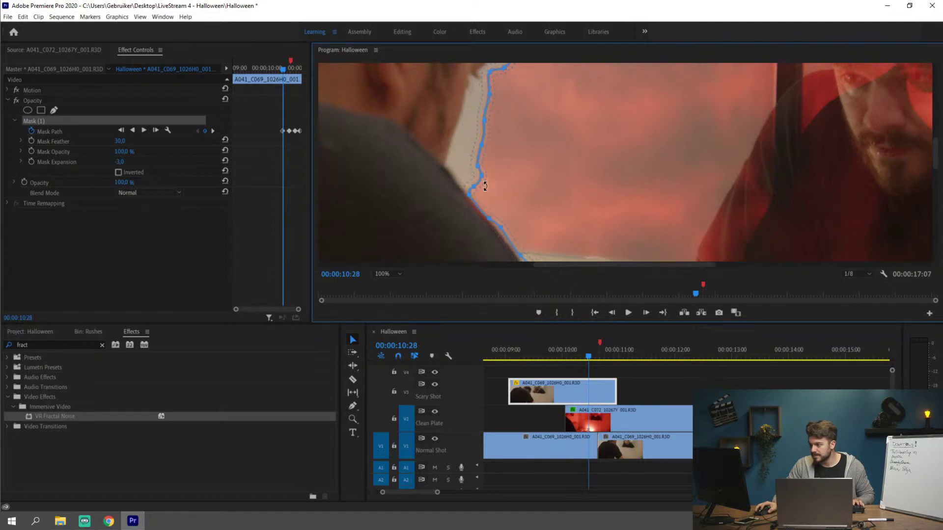
{"action": "mouse_move", "coordinate": [483, 178]}
{"action": "left_mouse_down"}
{"action": "mouse_move", "coordinate": [479, 185]}
{"action": "mouse_move", "coordinate": [480, 175]}
{"action": "left_mouse_up"}
{"action": "key", "text": "ctrl+z"}
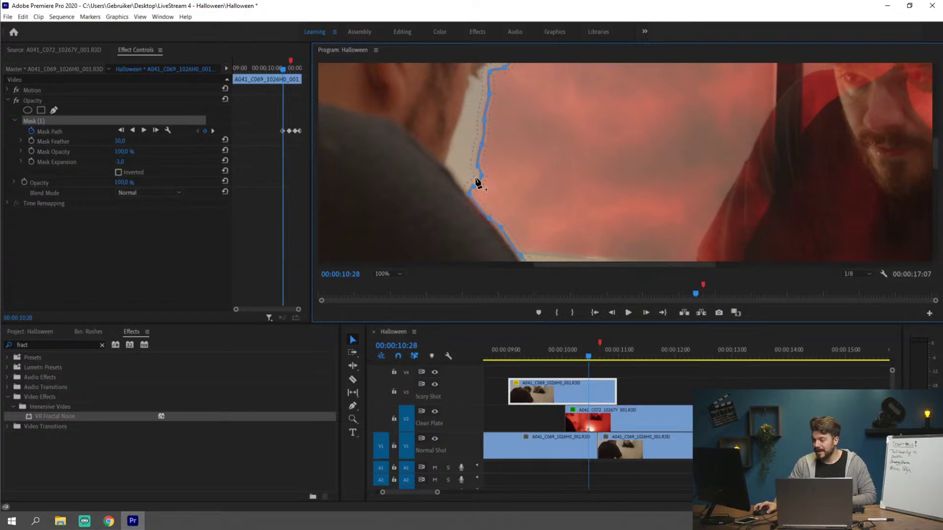
{"action": "left_click_drag", "start_coordinate": [474, 186], "coordinate": [457, 159]}
{"action": "key", "text": "ctrl+z"}
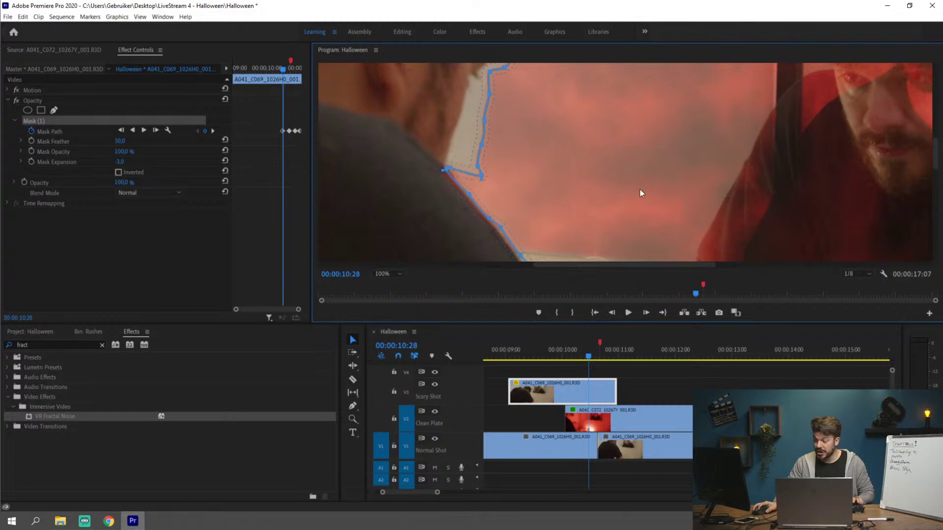
Reshape the Scary Shot mask to follow the man's face from the nose down along the beard to the shoulder.
{"action": "left_click_drag", "start_coordinate": [936, 153], "coordinate": [935, 145]}
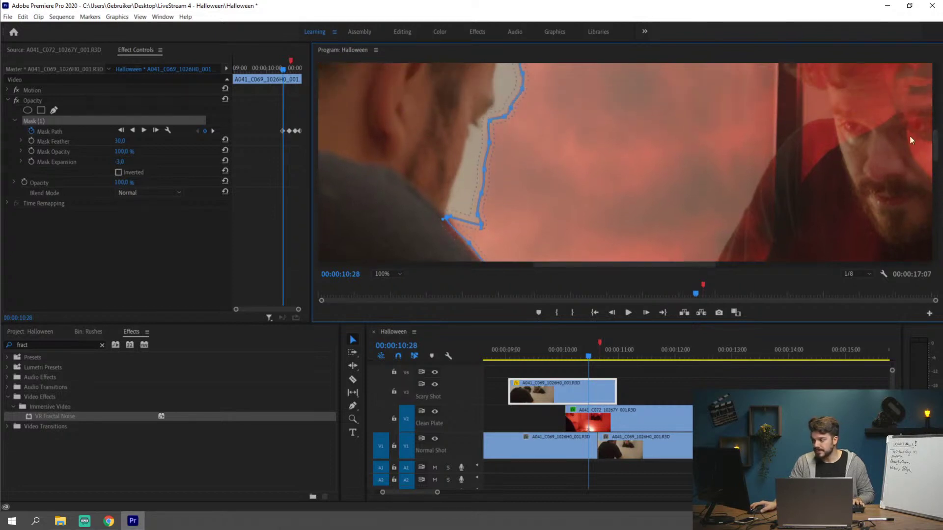
{"action": "left_click_drag", "start_coordinate": [492, 120], "coordinate": [479, 121]}
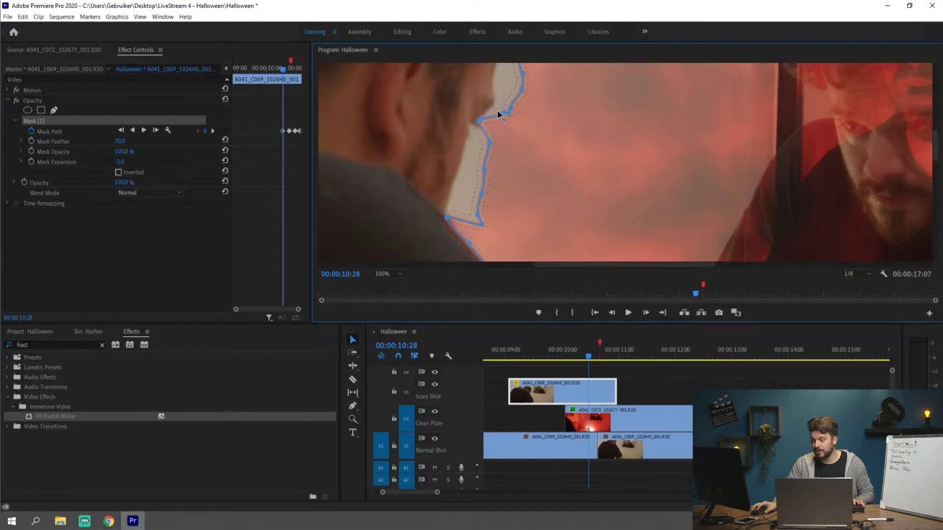
{"action": "left_click_drag", "start_coordinate": [498, 114], "coordinate": [498, 92]}
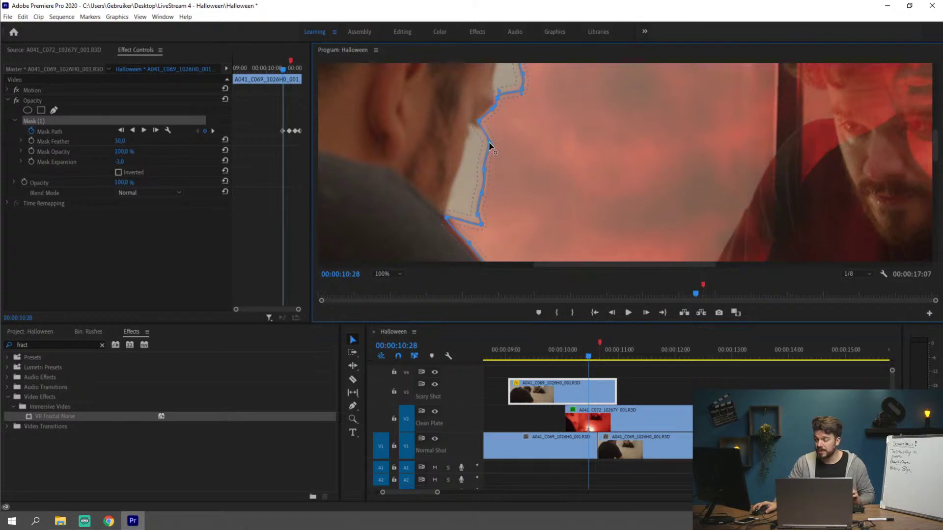
{"action": "left_click_drag", "start_coordinate": [489, 143], "coordinate": [473, 127]}
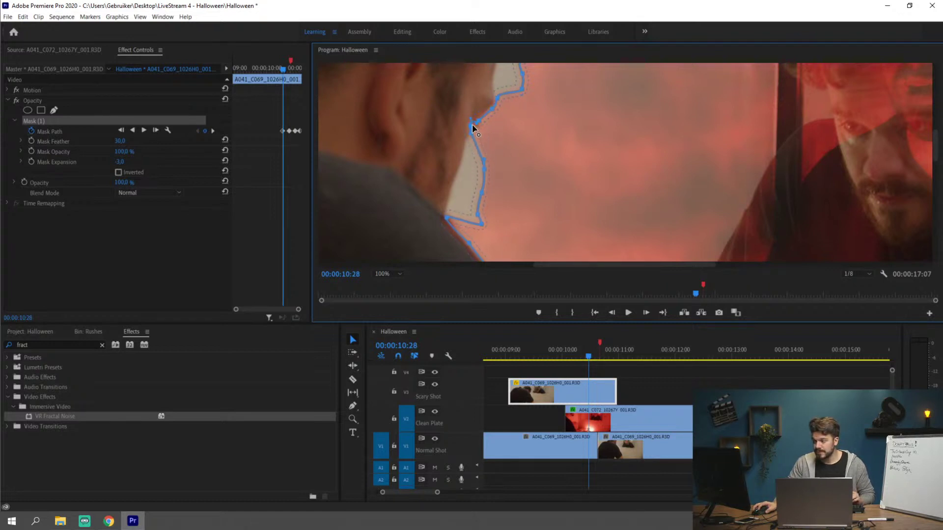
{"action": "mouse_move", "coordinate": [478, 164]}
{"action": "left_mouse_down"}
{"action": "mouse_move", "coordinate": [467, 152]}
{"action": "mouse_move", "coordinate": [467, 177]}
{"action": "mouse_move", "coordinate": [463, 170]}
{"action": "left_mouse_up"}
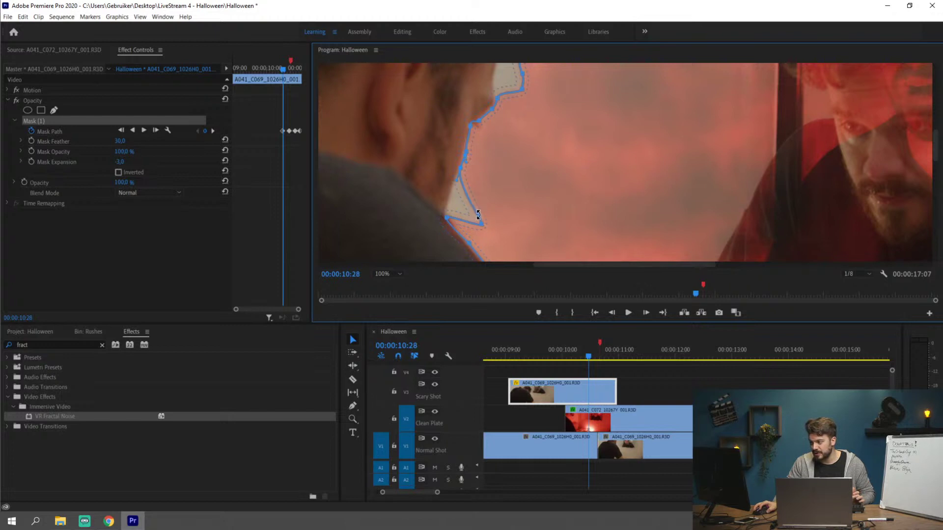
{"action": "left_click_drag", "start_coordinate": [477, 217], "coordinate": [455, 186]}
{"action": "left_click_drag", "start_coordinate": [482, 226], "coordinate": [457, 200]}
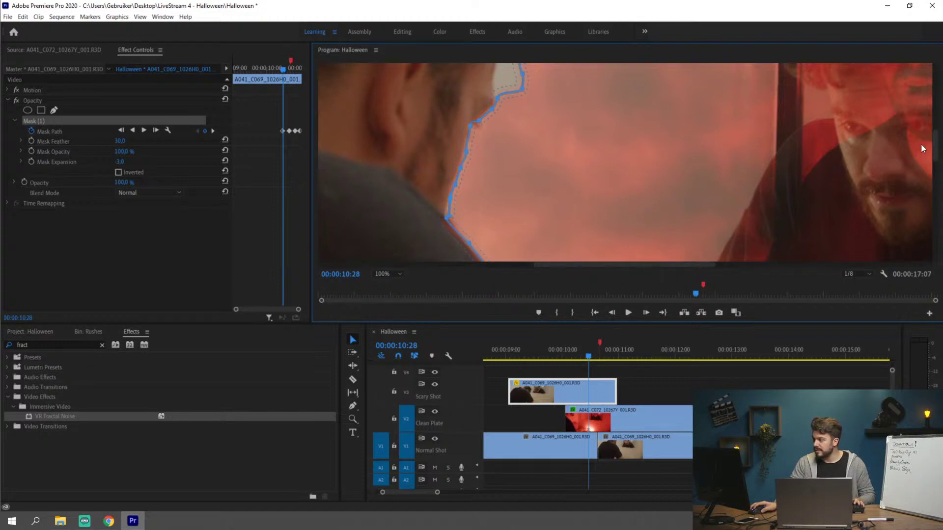
Tighten the Scary Shot mask around the man's forehead and the hair on top of his head.
{"action": "left_click_drag", "start_coordinate": [935, 142], "coordinate": [935, 111]}
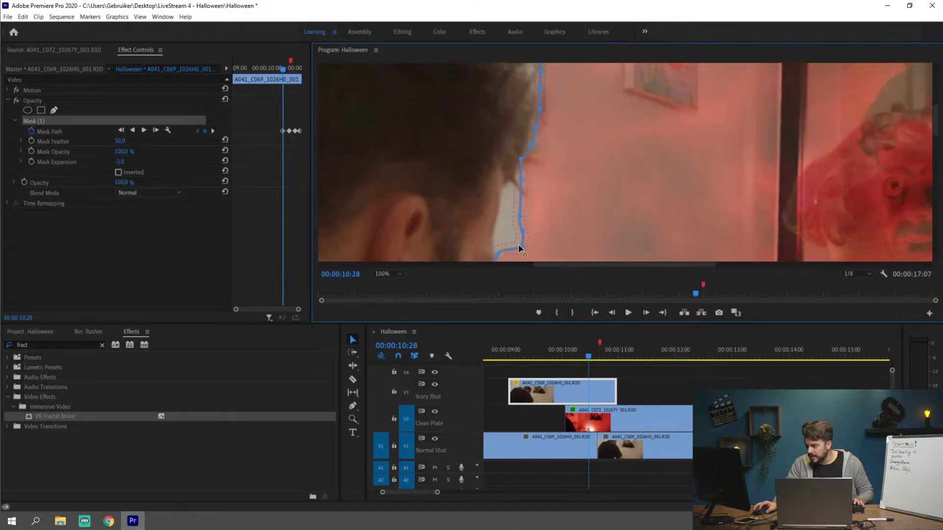
{"action": "left_click_drag", "start_coordinate": [519, 245], "coordinate": [512, 178]}
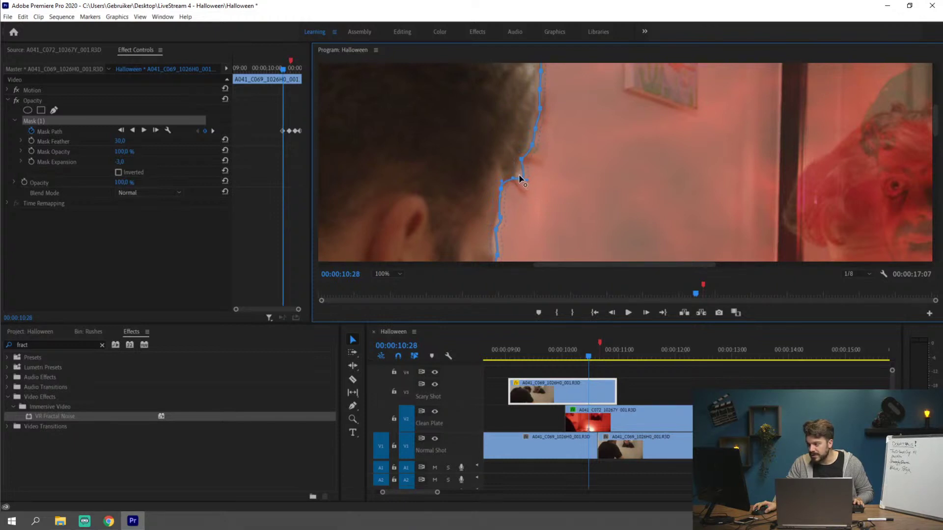
{"action": "left_click_drag", "start_coordinate": [936, 121], "coordinate": [936, 83]}
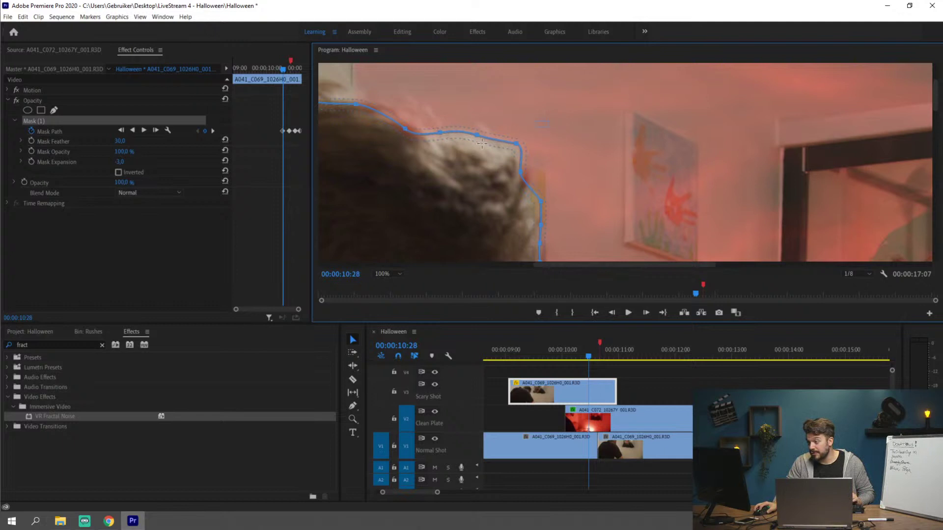
{"action": "left_click_drag", "start_coordinate": [436, 132], "coordinate": [430, 141]}
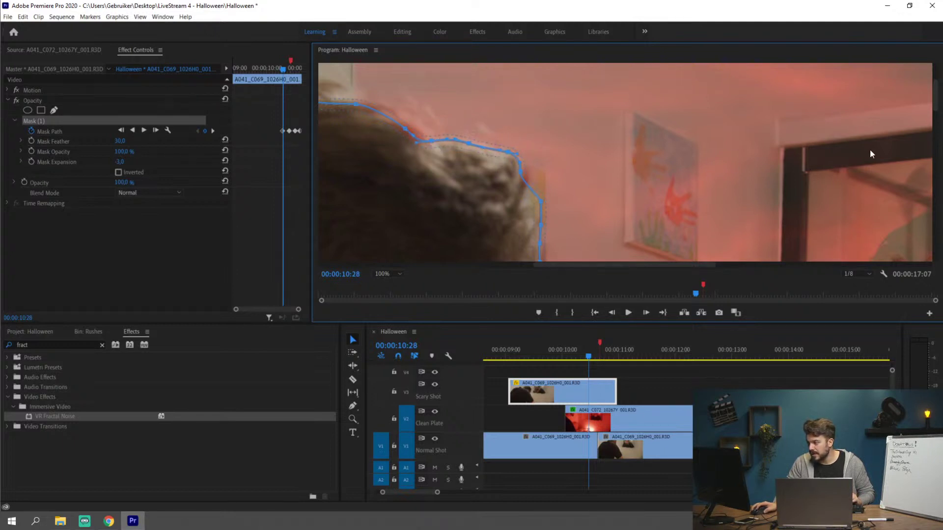
{"action": "left_click", "coordinate": [390, 274]}
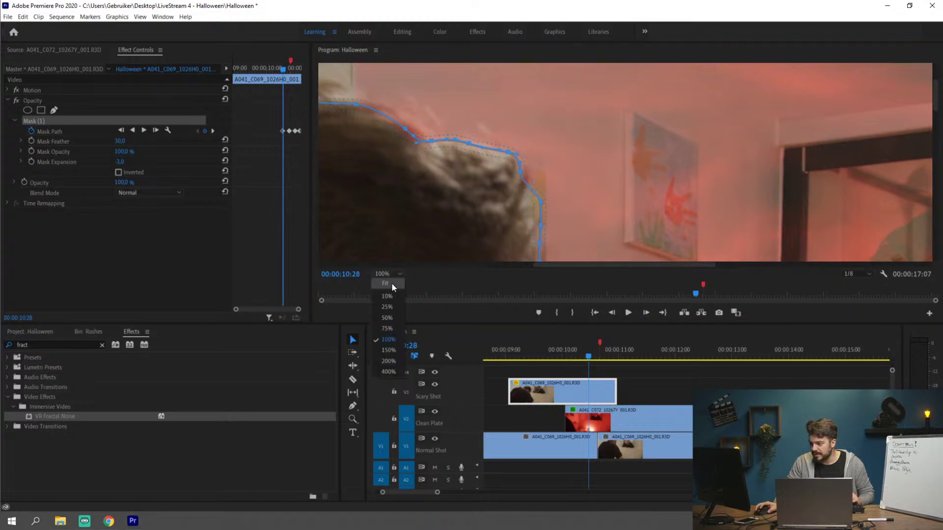
{"action": "left_click", "coordinate": [388, 285]}
Play back the red mirror reveal to check the adjusted mask, and return to 00:00:10:35.
{"action": "left_click", "coordinate": [660, 385]}
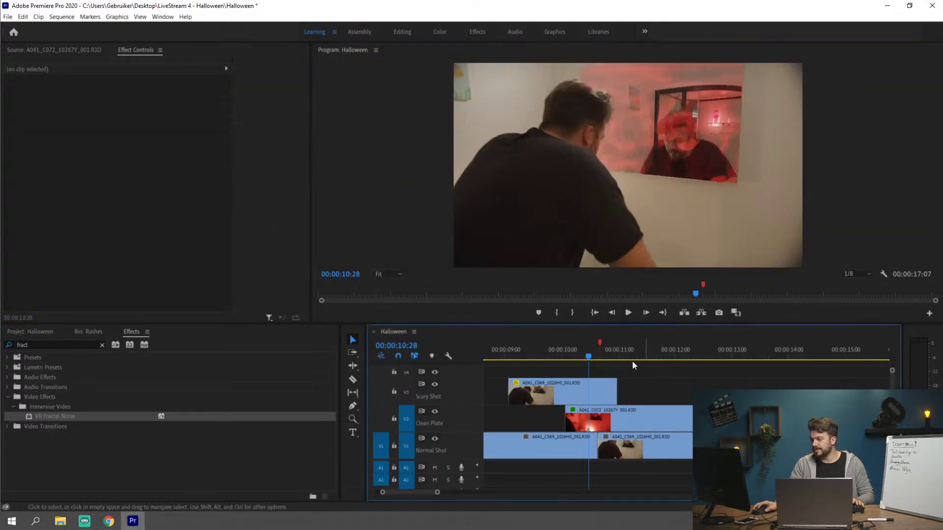
{"action": "left_click", "coordinate": [560, 350]}
{"action": "key", "text": "space"}
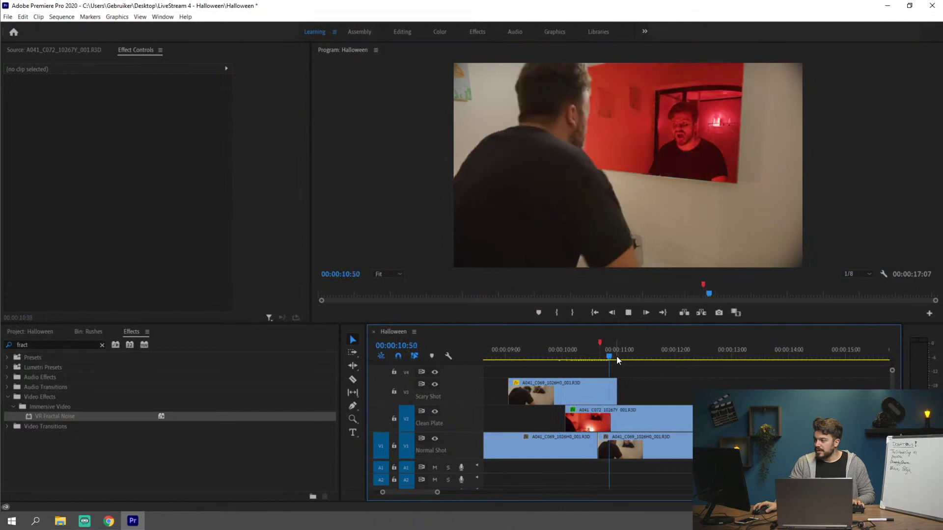
{"action": "left_click_drag", "start_coordinate": [617, 356], "coordinate": [595, 353]}
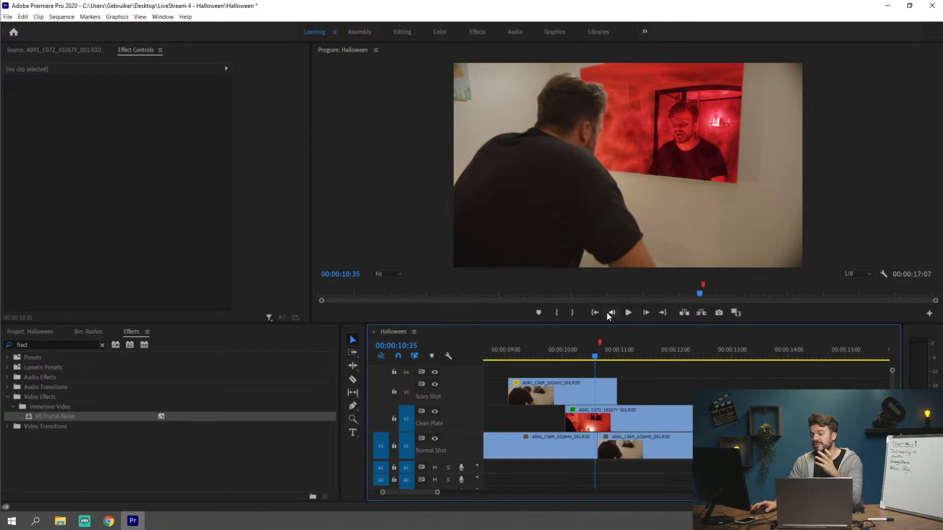
Delete the disabled VR Digital Glitch effect from the red clip on the Clean Plate track.
{"action": "left_click", "coordinate": [605, 384]}
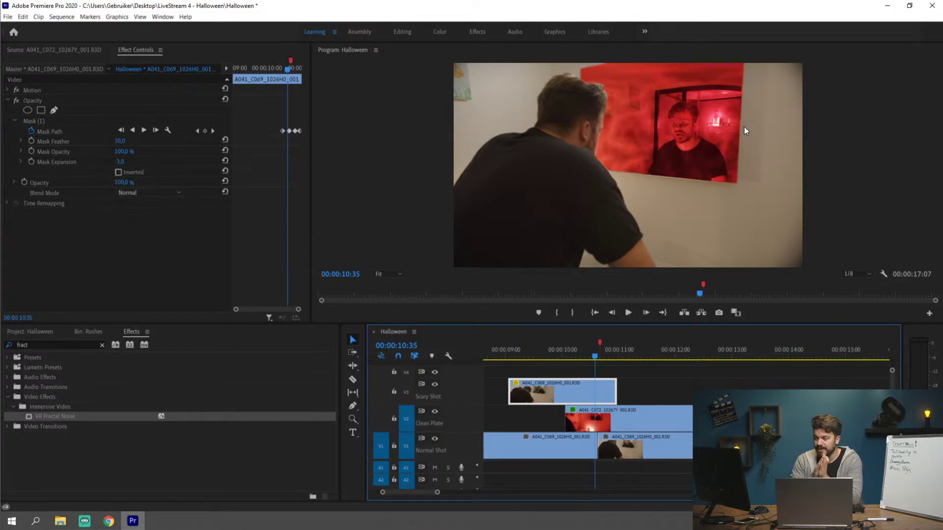
{"action": "left_click", "coordinate": [608, 408]}
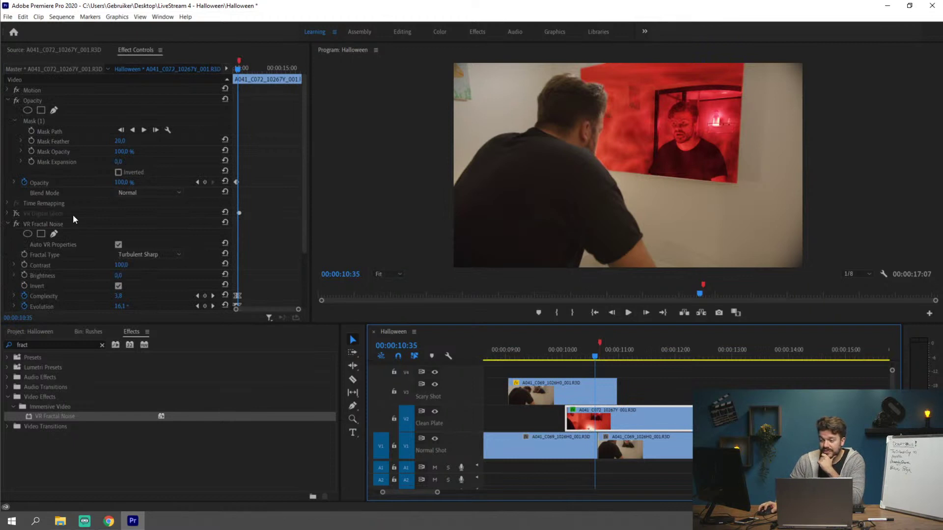
{"action": "left_click", "coordinate": [73, 213]}
{"action": "key", "text": "Delete"}
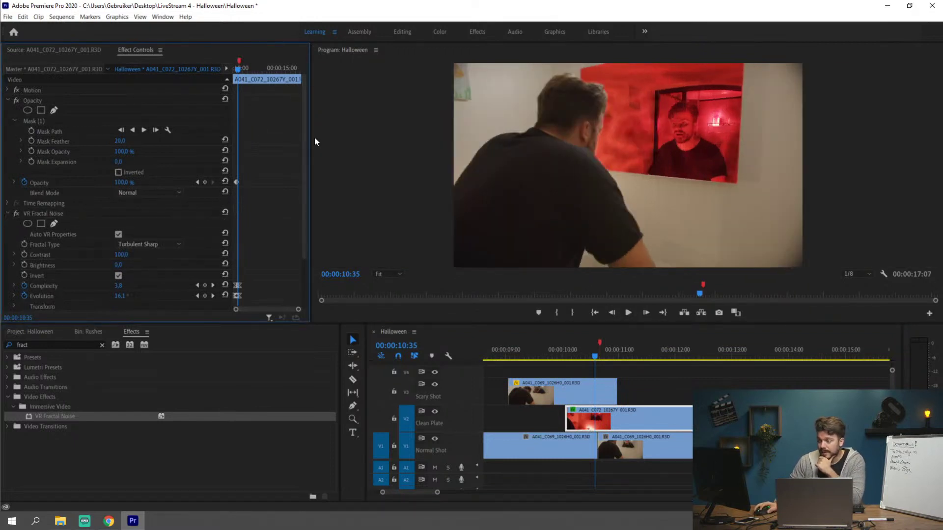
Examine the noise reveal between 00:00:10:23 and 00:00:10:29, and the red reflection up to 00:00:14:59.
{"action": "left_click_drag", "start_coordinate": [304, 138], "coordinate": [295, 199]}
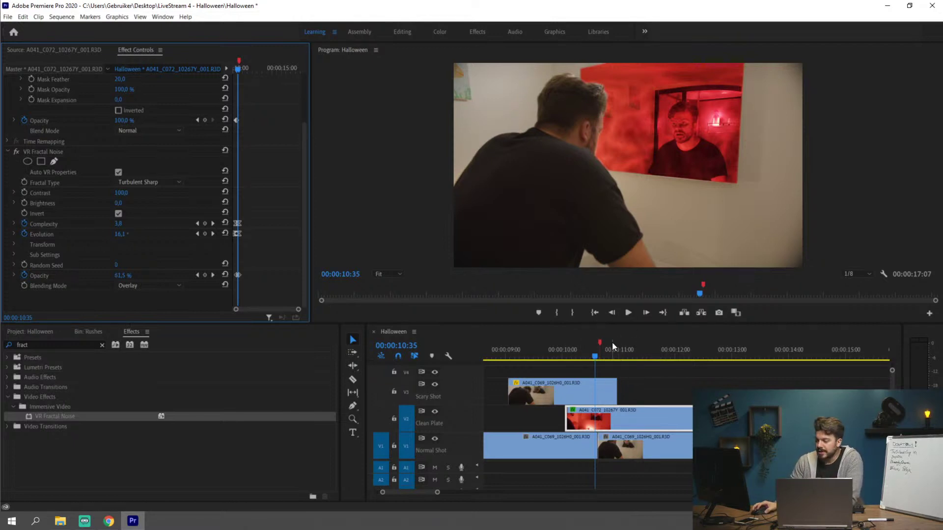
{"action": "mouse_move", "coordinate": [600, 353]}
{"action": "left_mouse_down"}
{"action": "mouse_move", "coordinate": [620, 353]}
{"action": "mouse_move", "coordinate": [584, 355]}
{"action": "left_mouse_up"}
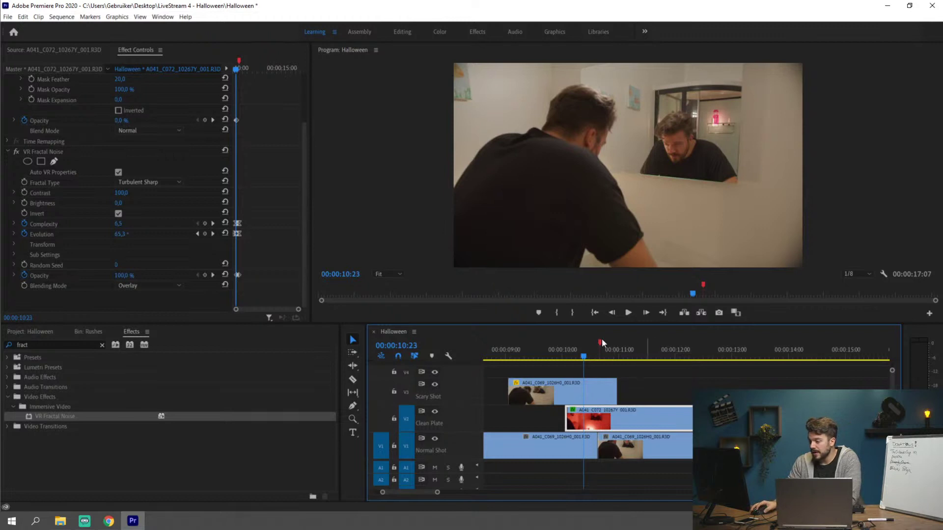
{"action": "mouse_move", "coordinate": [599, 357]}
{"action": "left_click_drag", "start_coordinate": [597, 354], "coordinate": [590, 355]}
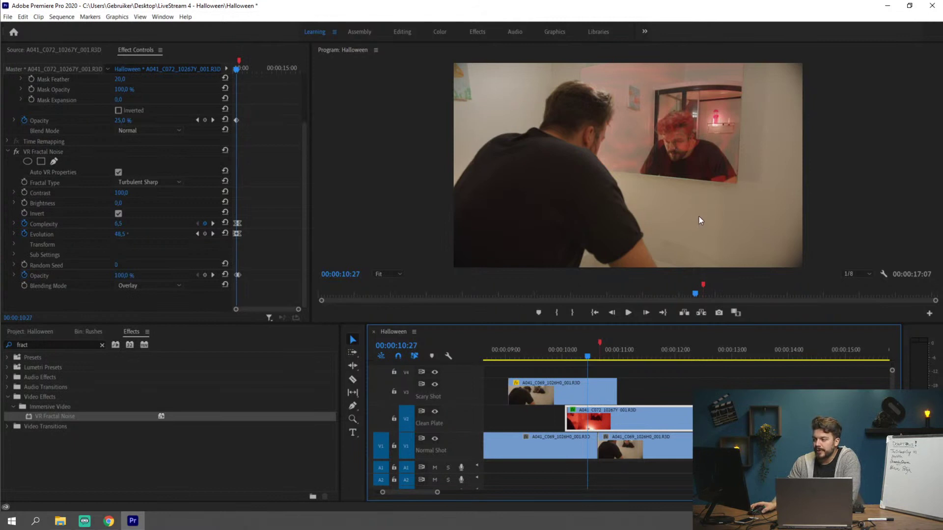
{"action": "left_click", "coordinate": [591, 350]}
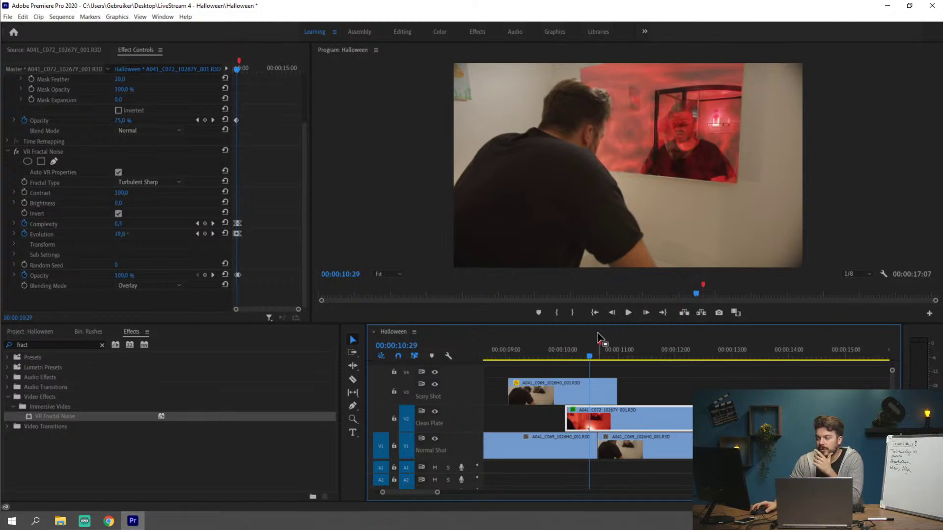
{"action": "left_click_drag", "start_coordinate": [592, 355], "coordinate": [813, 344]}
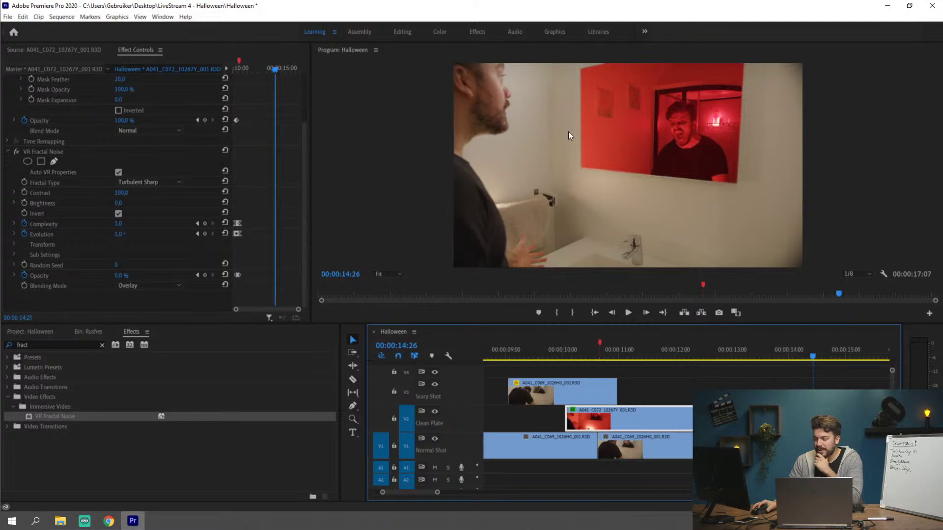
{"action": "left_click", "coordinate": [847, 354]}
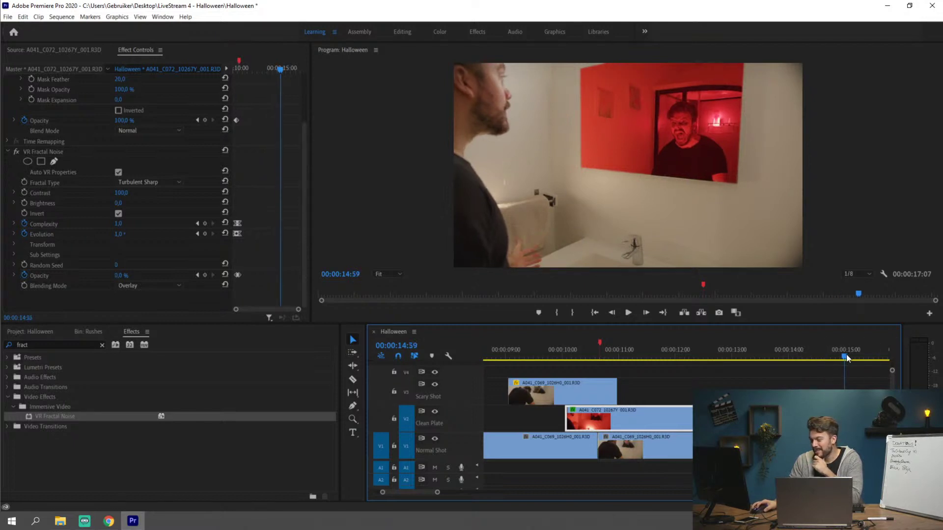
Review the man leaning over the sink in the Normal Shot clip between 00:00:04:14 and 00:00:07:46.
{"action": "left_click_drag", "start_coordinate": [438, 493], "coordinate": [483, 493]}
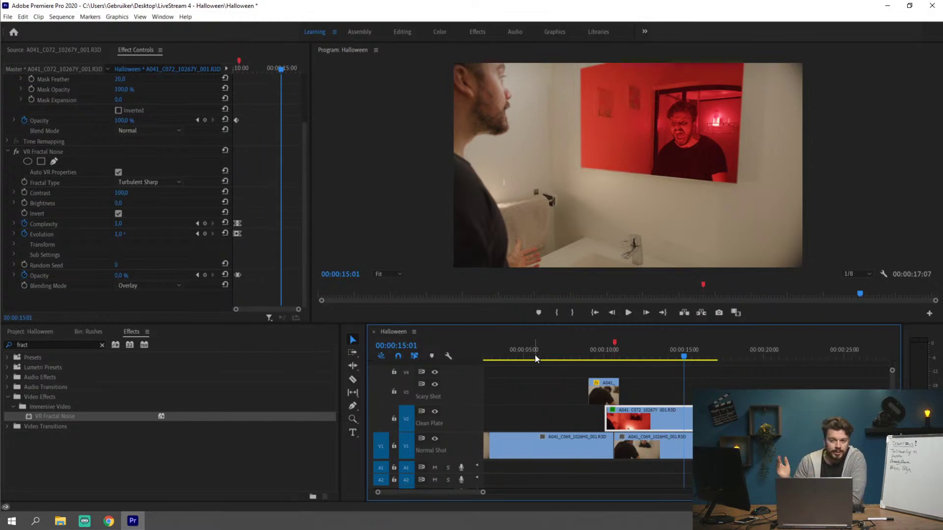
{"action": "left_click", "coordinate": [517, 351]}
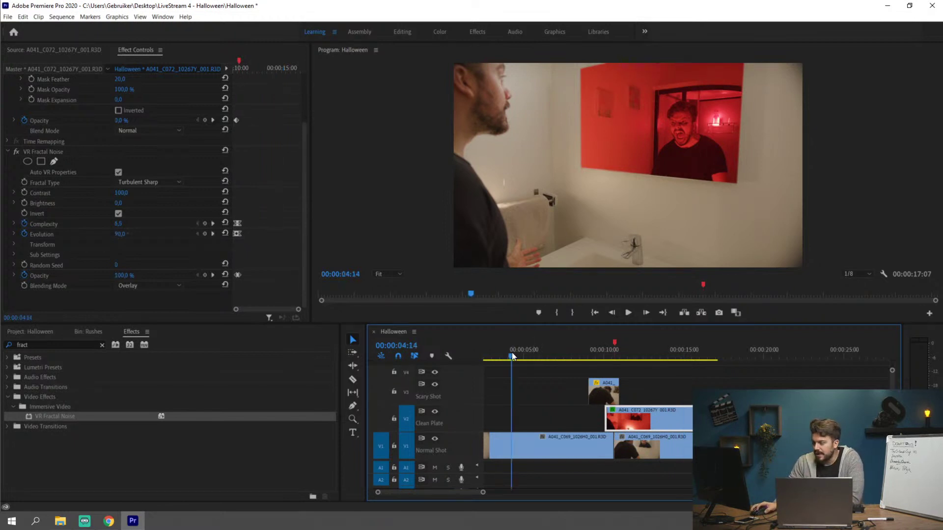
{"action": "left_click_drag", "start_coordinate": [518, 353], "coordinate": [530, 357]}
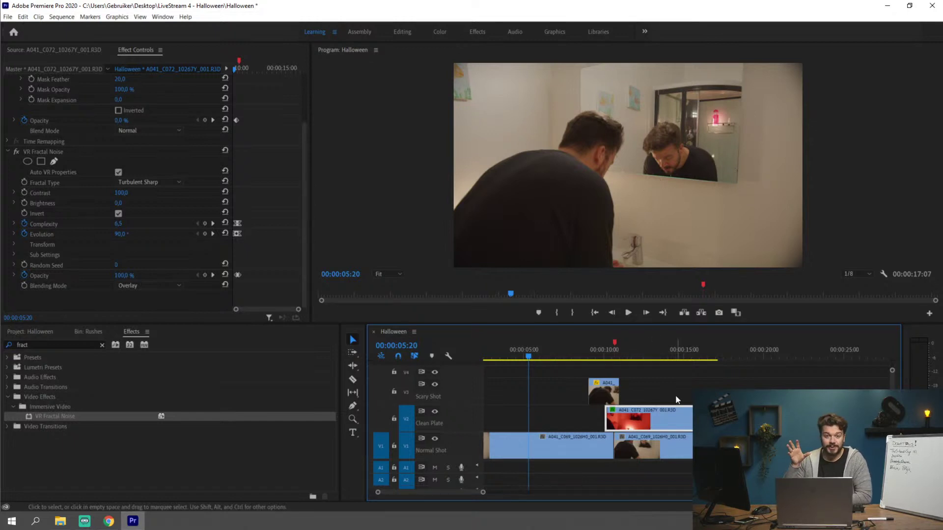
{"action": "left_click", "coordinate": [531, 354]}
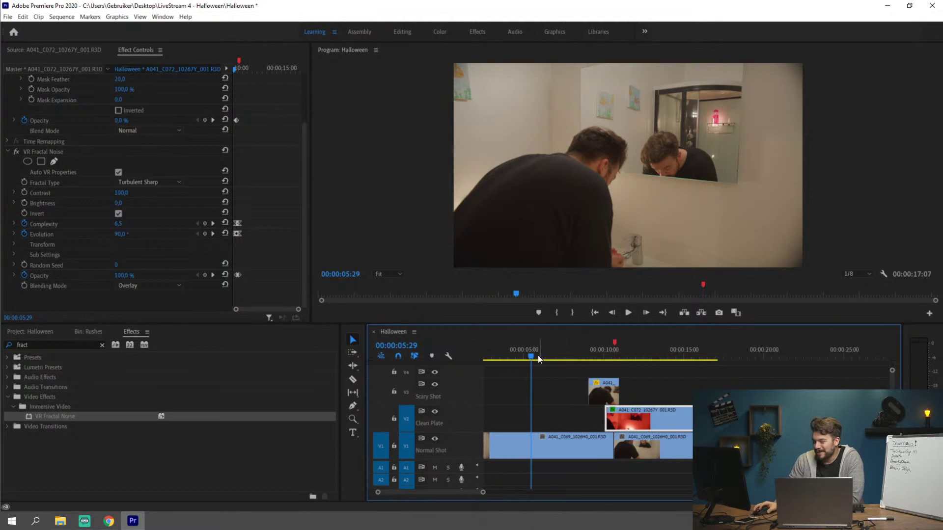
{"action": "left_click", "coordinate": [535, 354]}
{"action": "left_click_drag", "start_coordinate": [534, 354], "coordinate": [561, 359]}
{"action": "left_click_drag", "start_coordinate": [572, 359], "coordinate": [608, 370]}
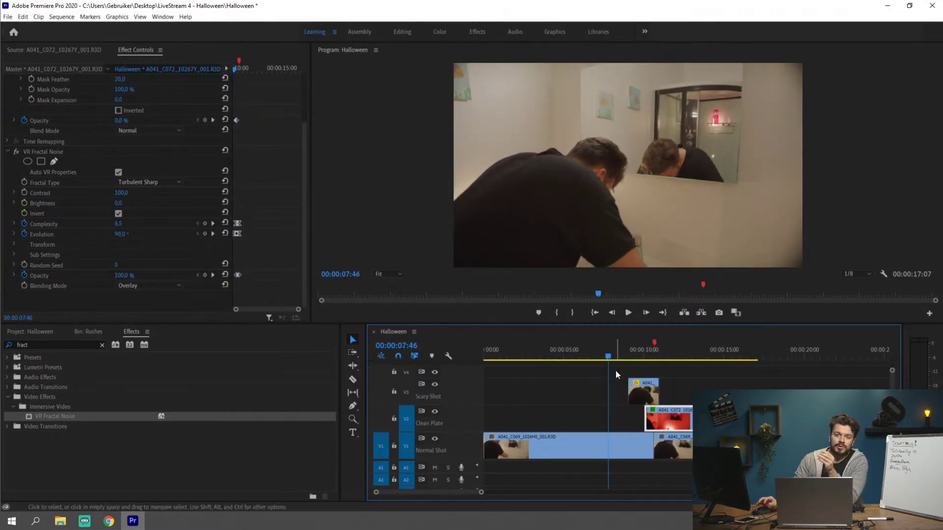